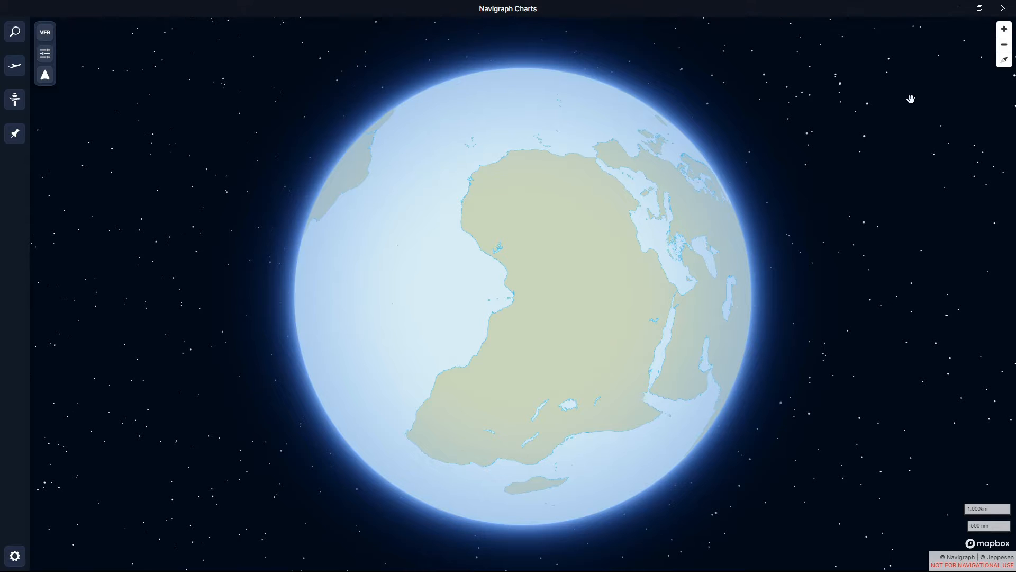
- Switch to full screen and, in the settings, preview the Night theme before returning to the Day theme
key(F11)
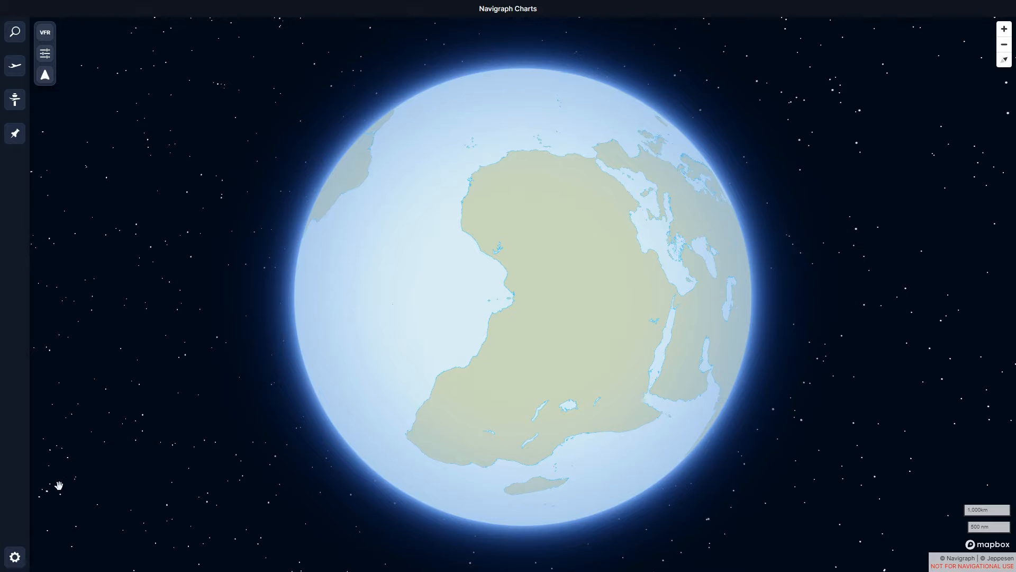
click(15, 557)
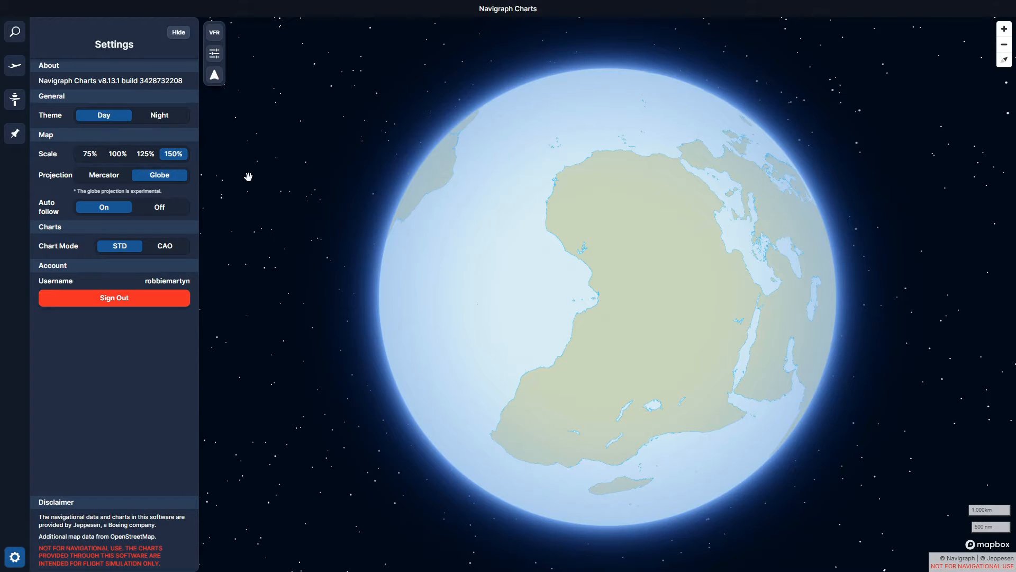
click(163, 117)
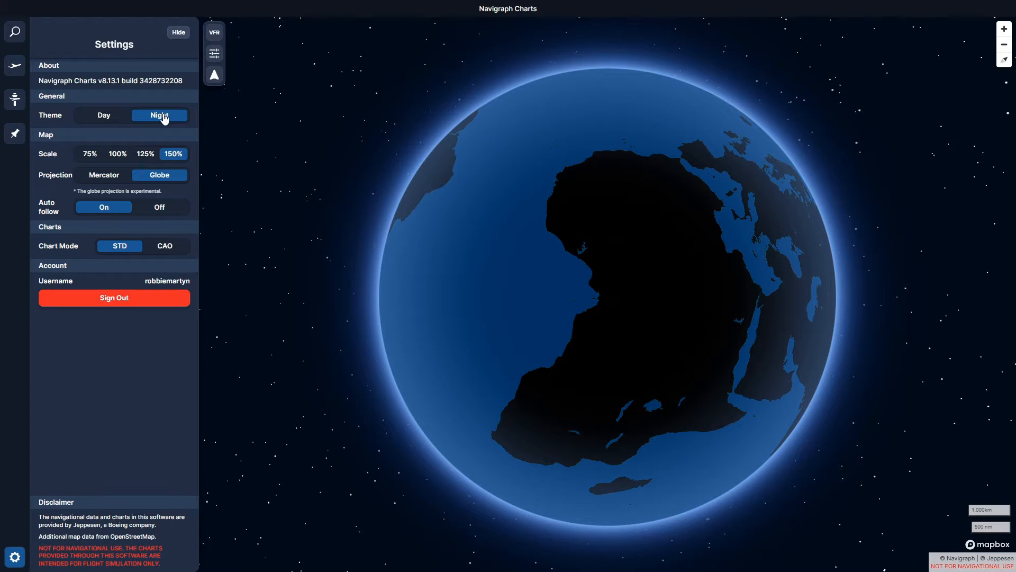
click(106, 117)
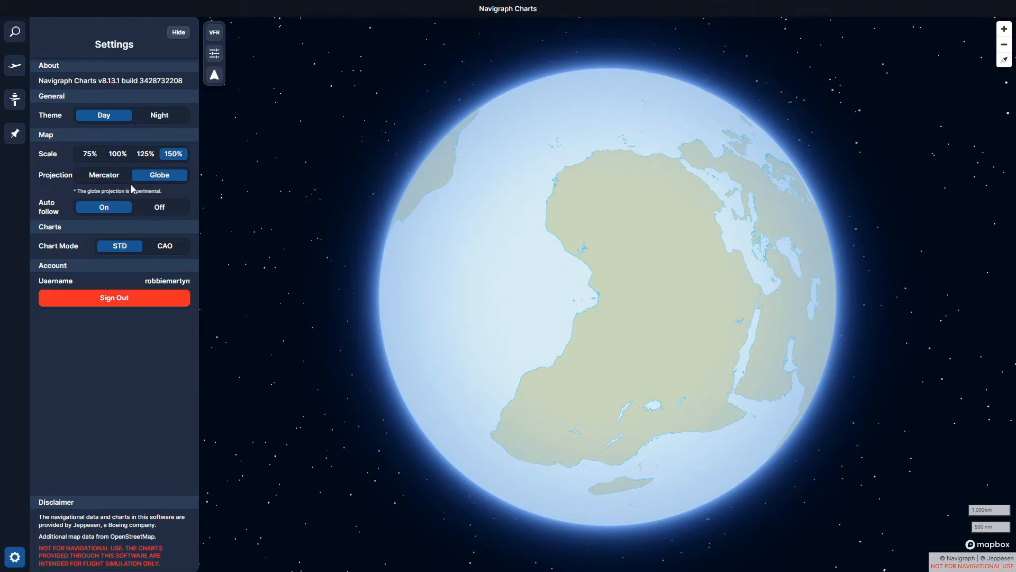
- Switch the map projection to Mercator and examine the flat world map across all continents
click(117, 179)
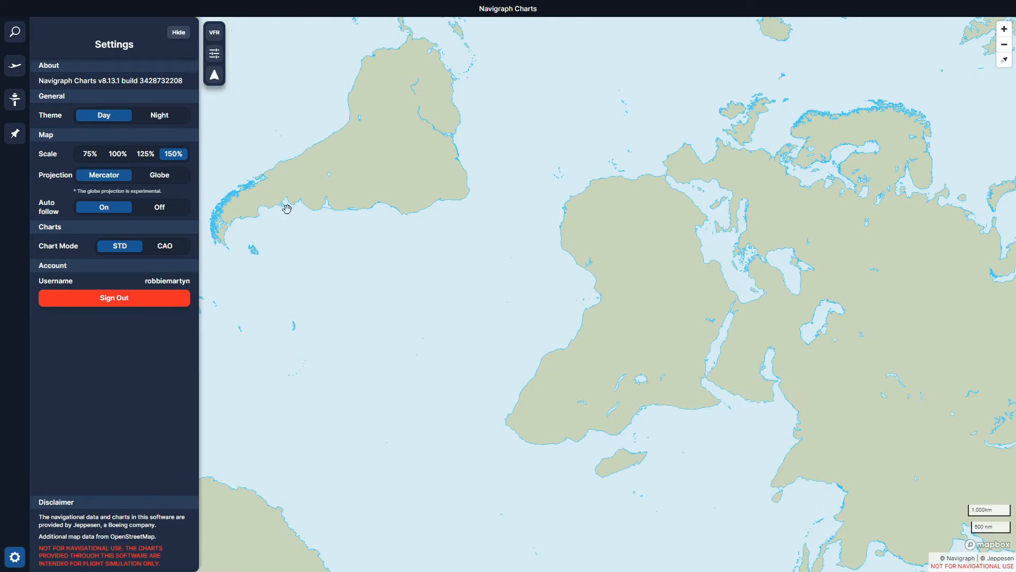
scroll(487, 312, down, 3)
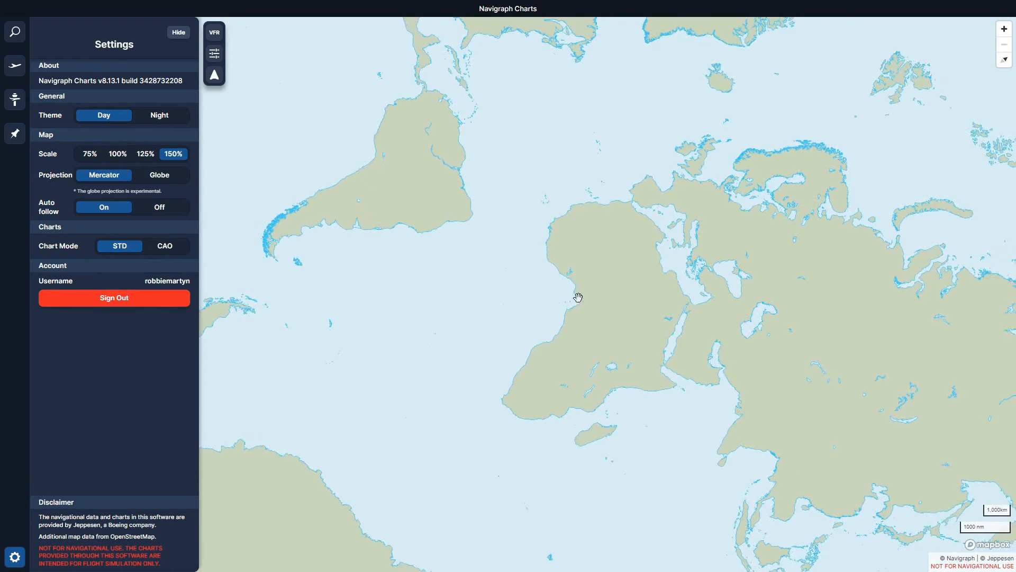
drag(579, 295, 515, 146)
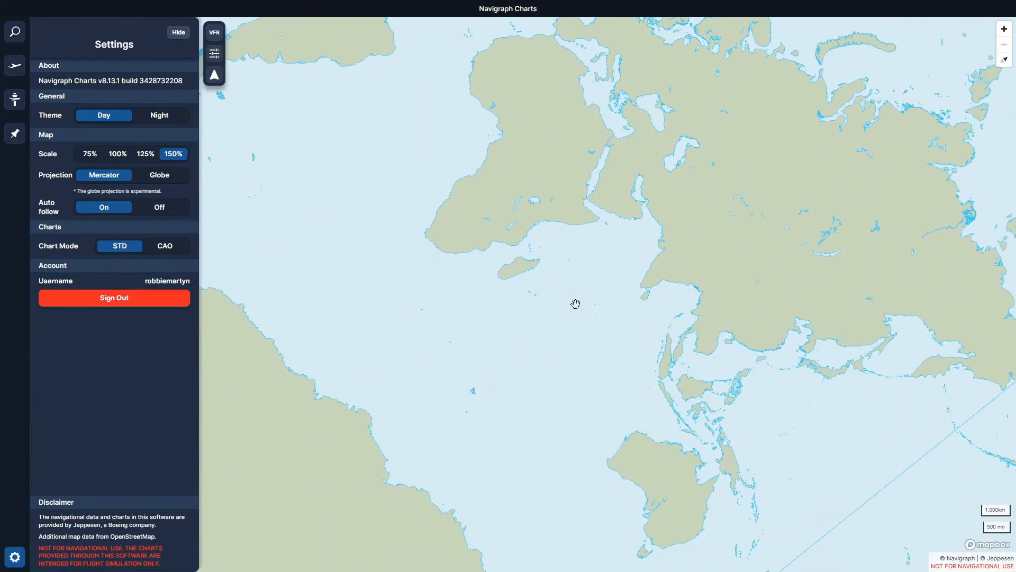
drag(567, 339, 628, 517)
drag(781, 276, 633, 469)
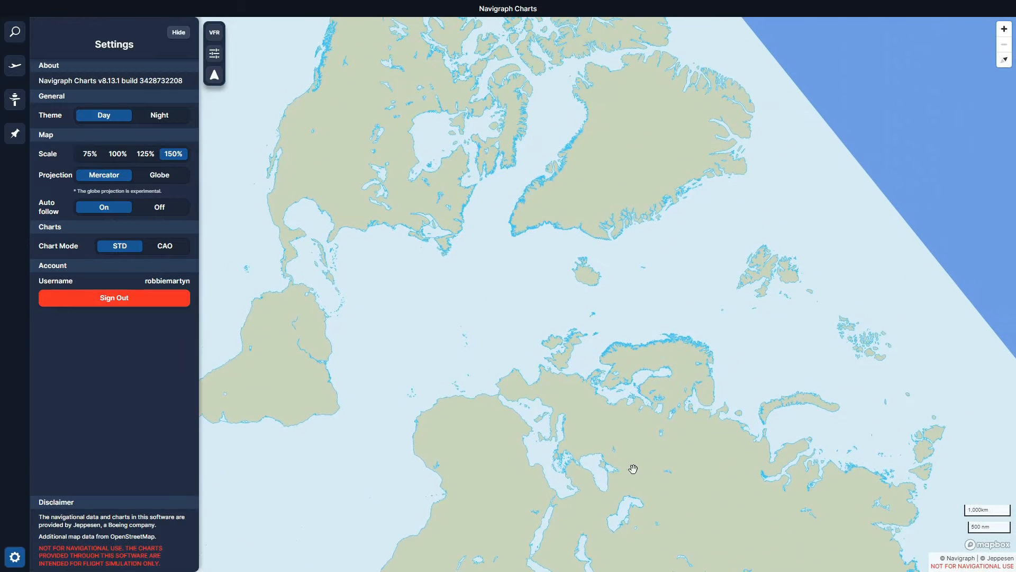
drag(583, 447, 788, 69)
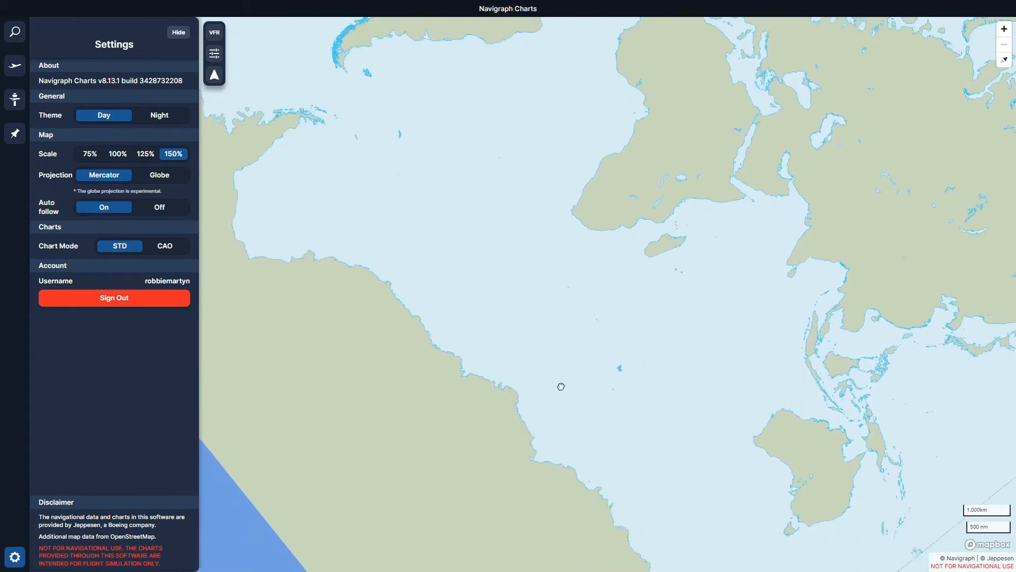
drag(560, 386, 532, 154)
drag(654, 385, 379, 166)
drag(628, 288, 575, 467)
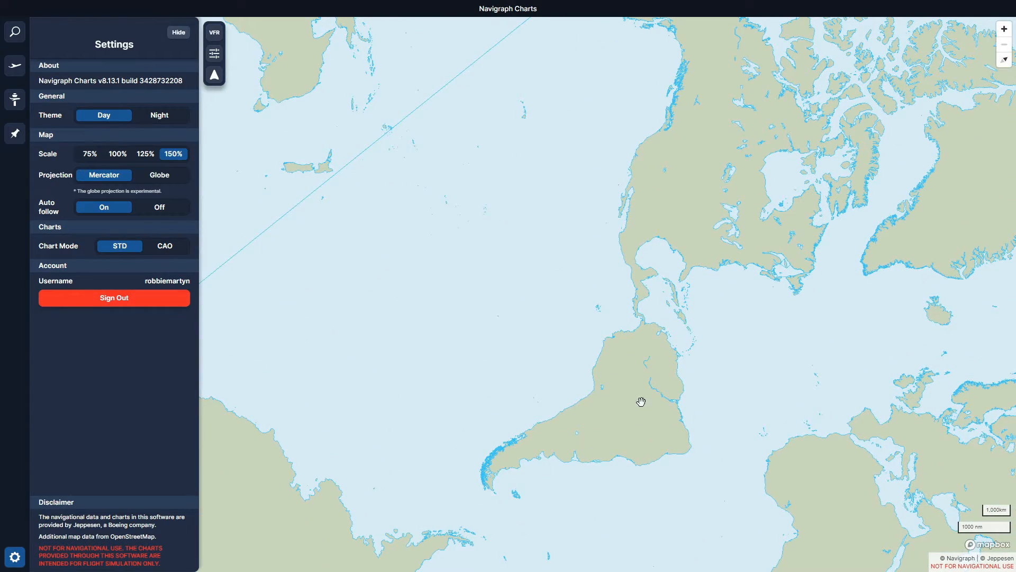
drag(535, 215, 612, 442)
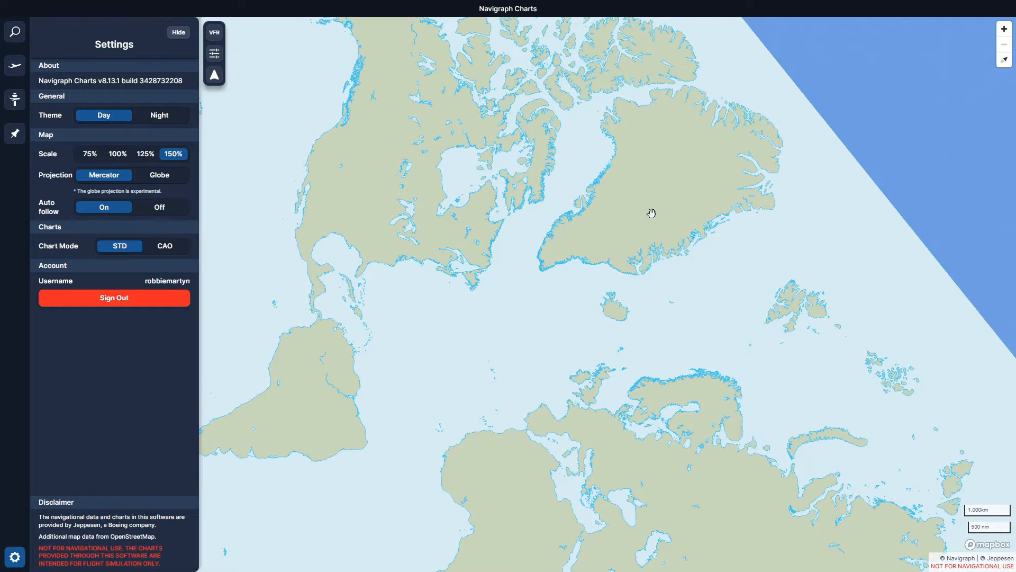
drag(730, 410, 684, 180)
drag(775, 439, 741, 238)
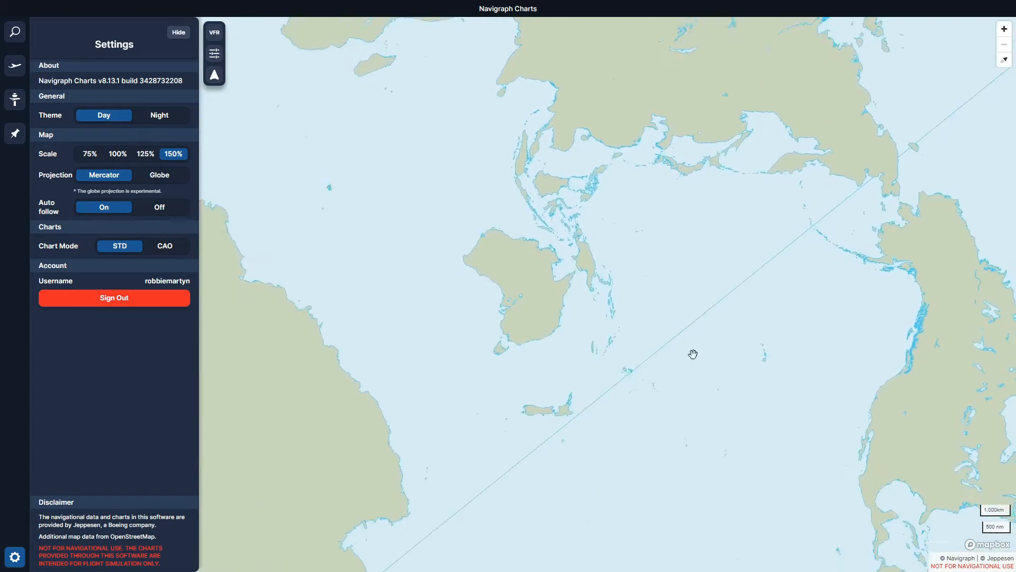
drag(693, 354, 609, 259)
drag(561, 350, 474, 343)
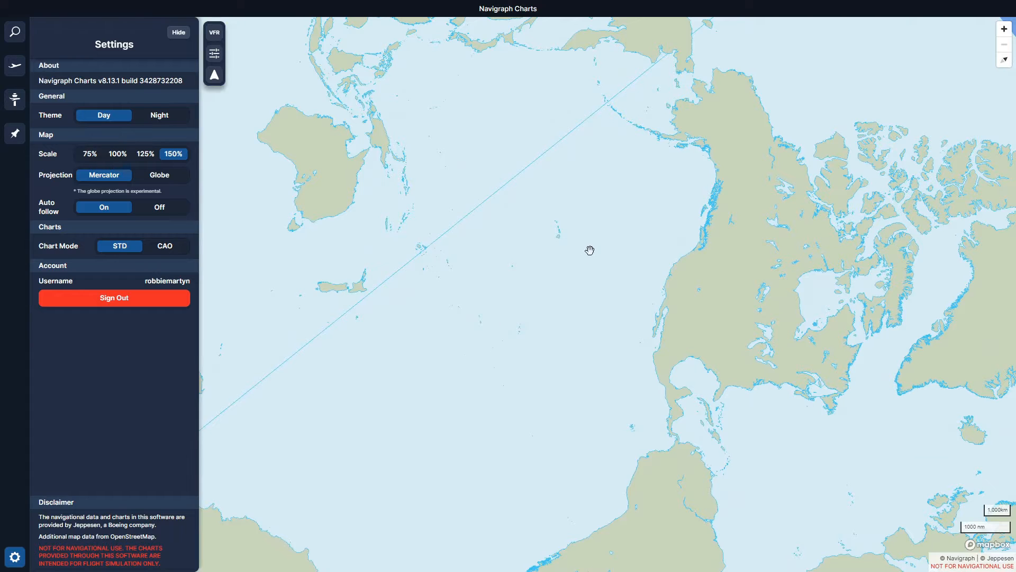
drag(590, 250, 719, 478)
drag(635, 254, 680, 305)
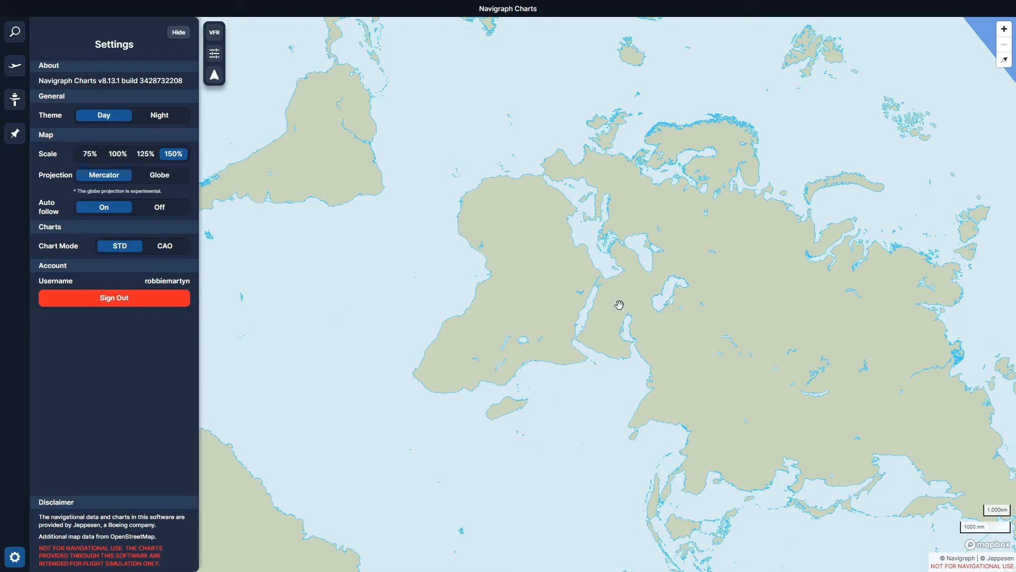
drag(713, 244, 812, 176)
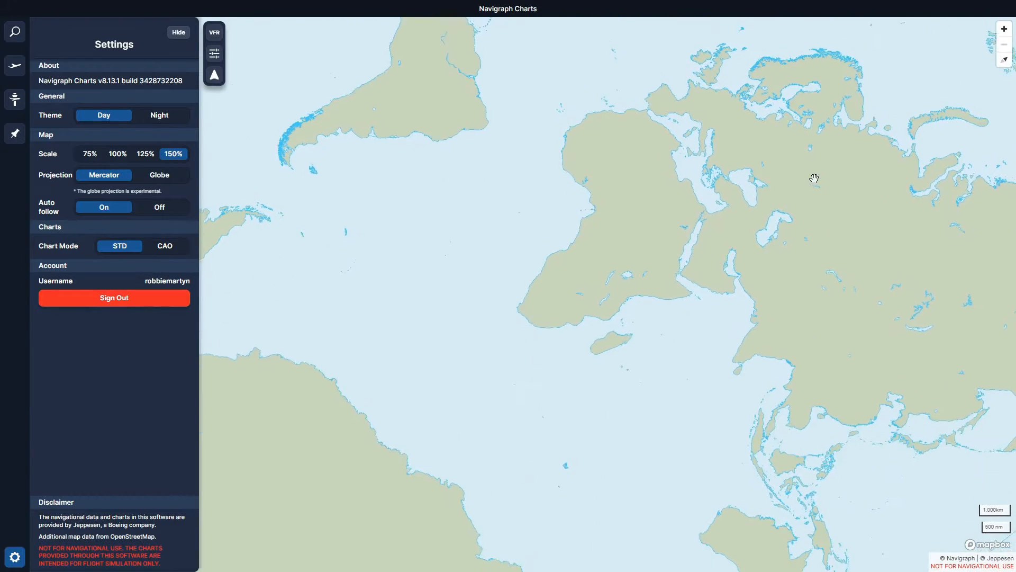
drag(816, 437, 774, 471)
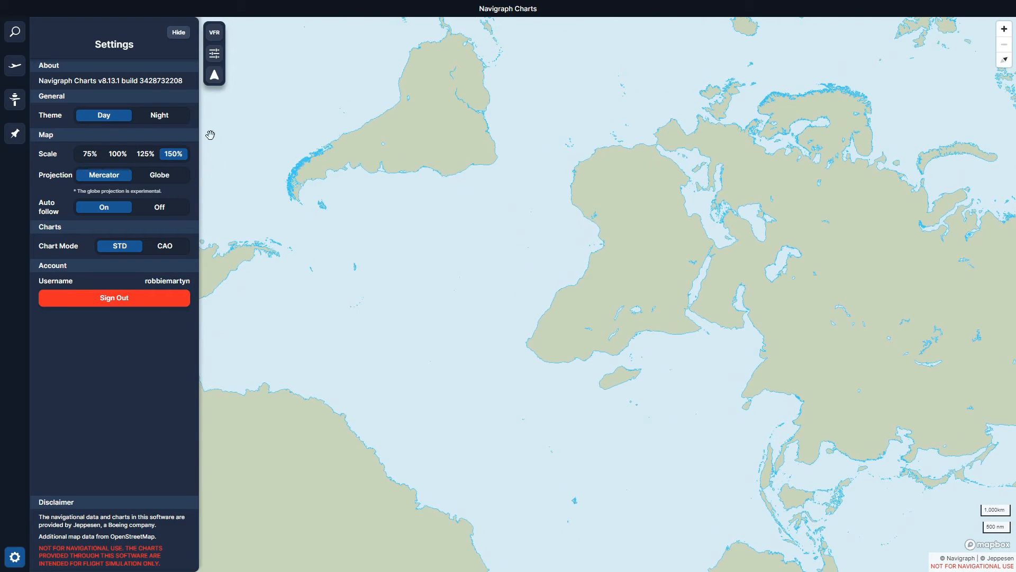
- Set the map projection back to Globe and hide the settings
click(175, 180)
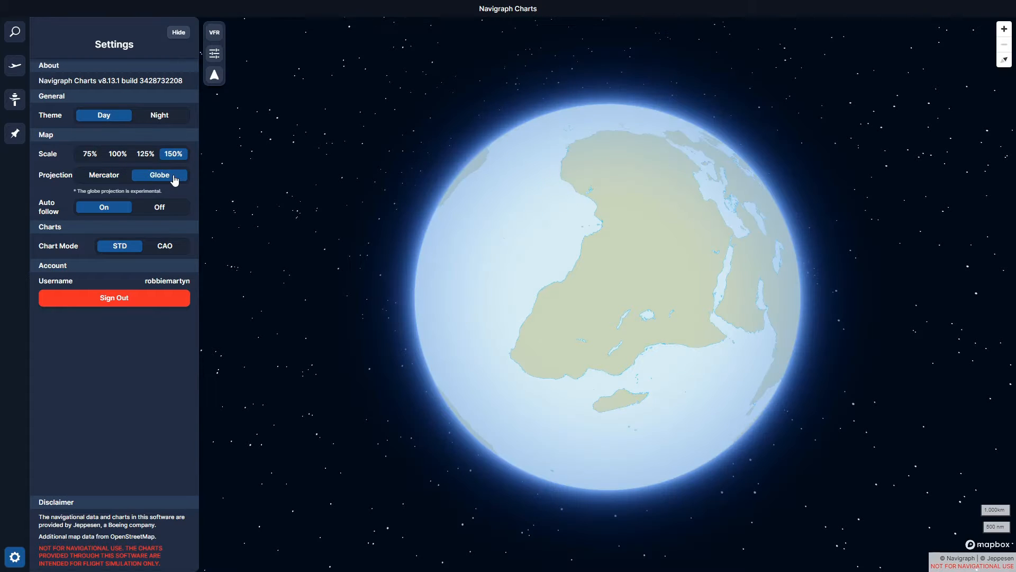
scroll(574, 261, up, 2)
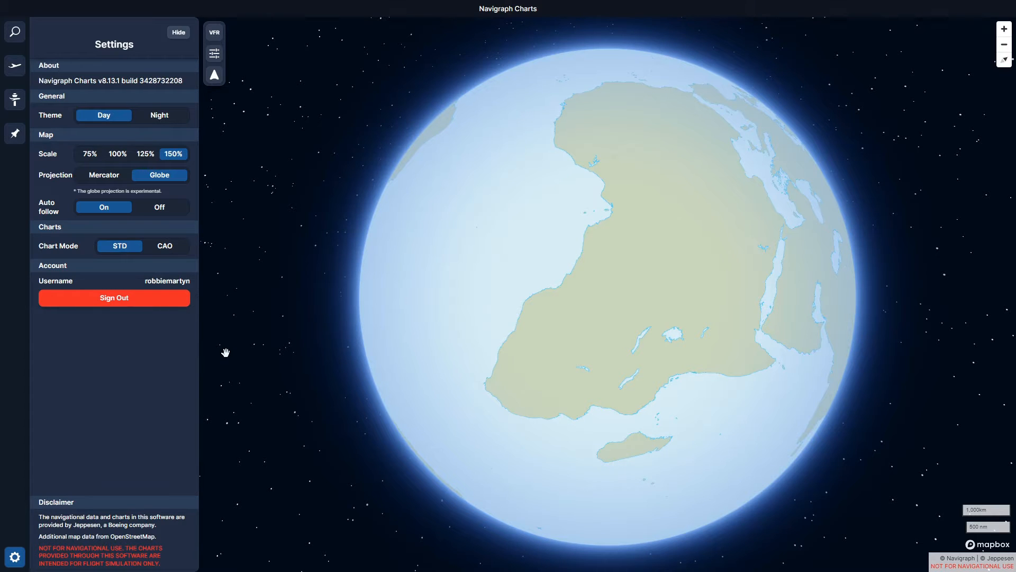
click(178, 33)
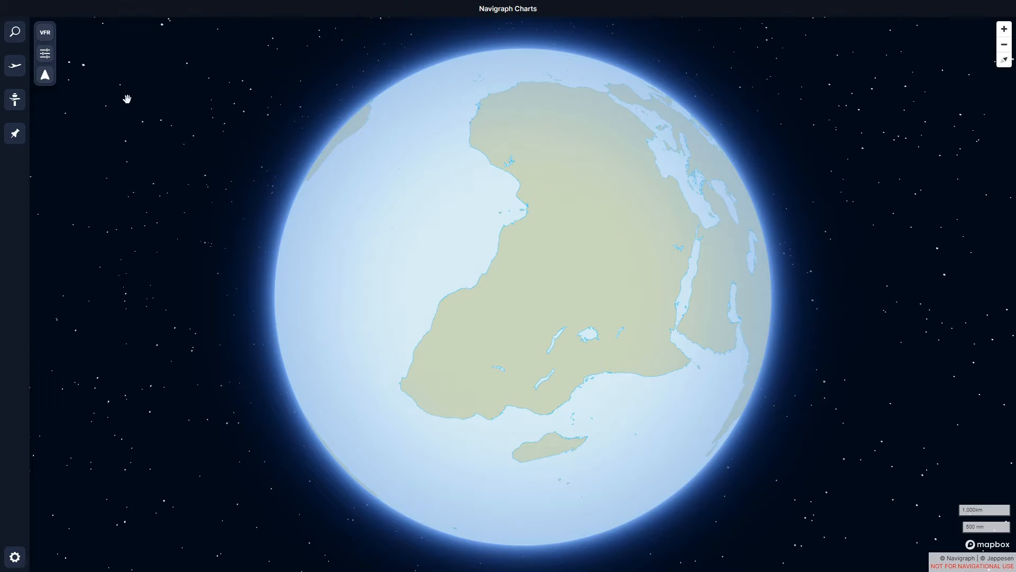
- Enable the Mora layer in the Base group of the map filters
click(47, 59)
click(48, 59)
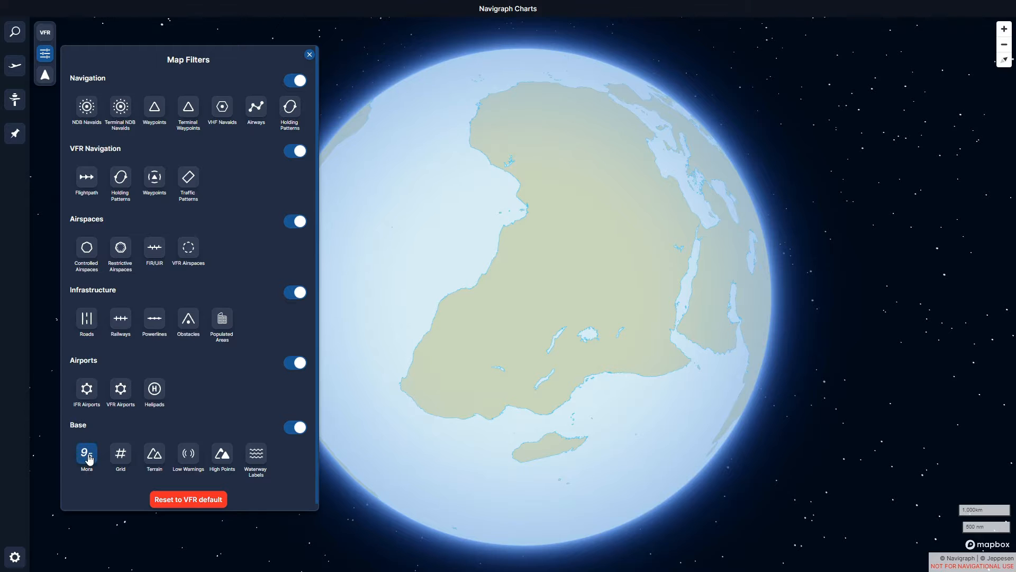
click(624, 316)
- Look over Italy and the Adriatic for the Mora values and recheck the active map filters
drag(524, 256, 419, 433)
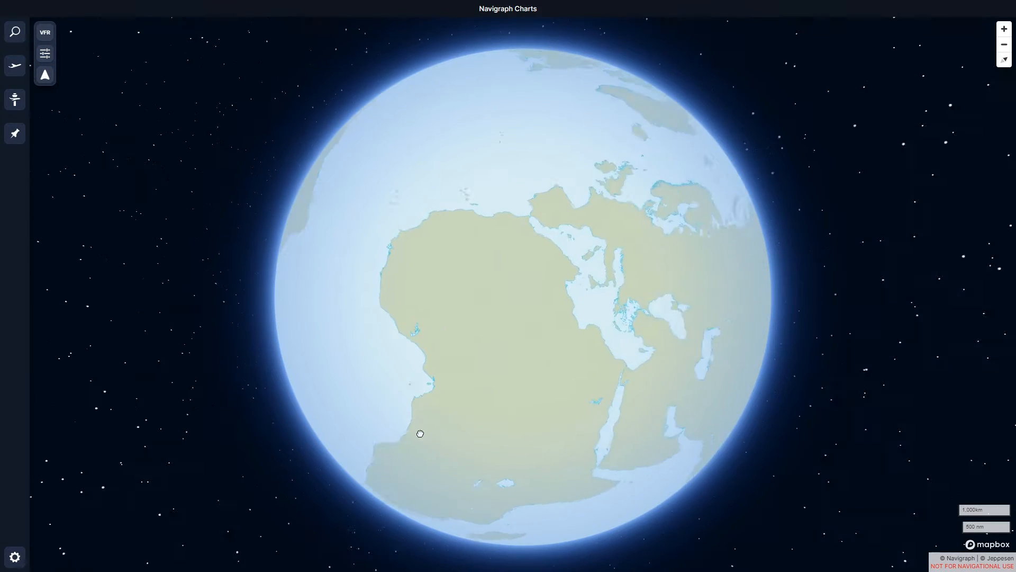
scroll(594, 277, up, 5)
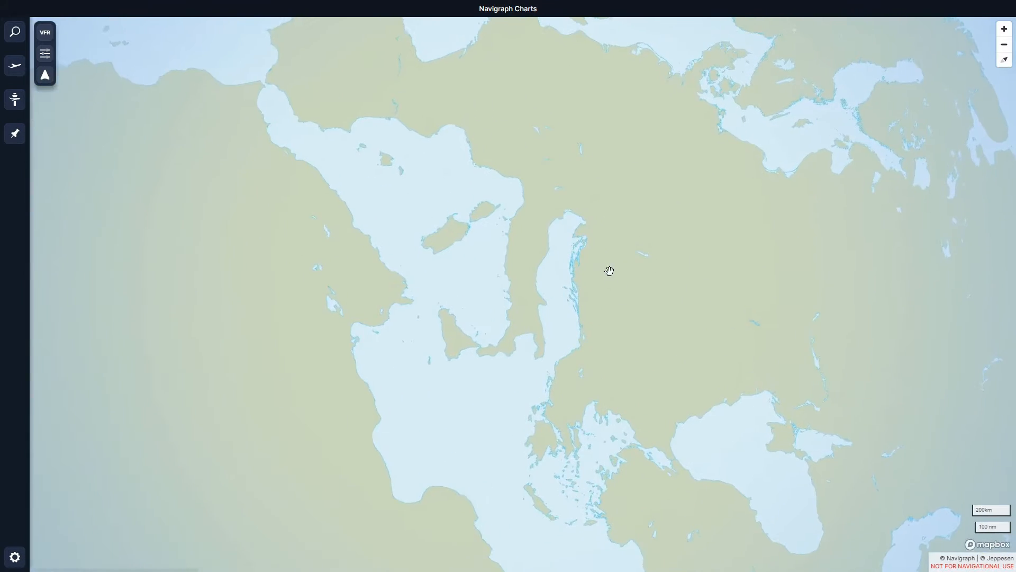
scroll(609, 271, up, 4)
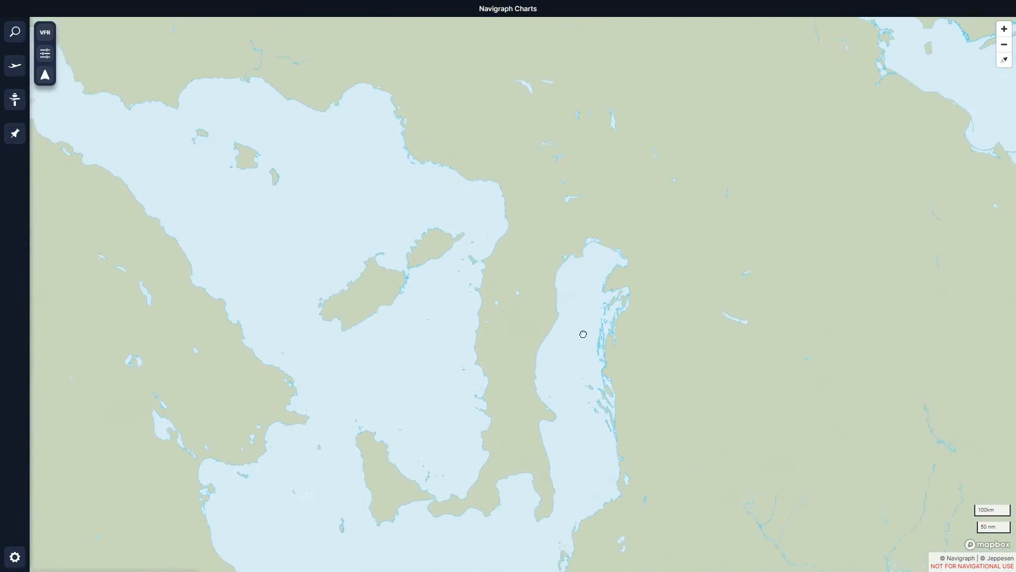
drag(584, 334, 611, 317)
scroll(618, 332, up, 1)
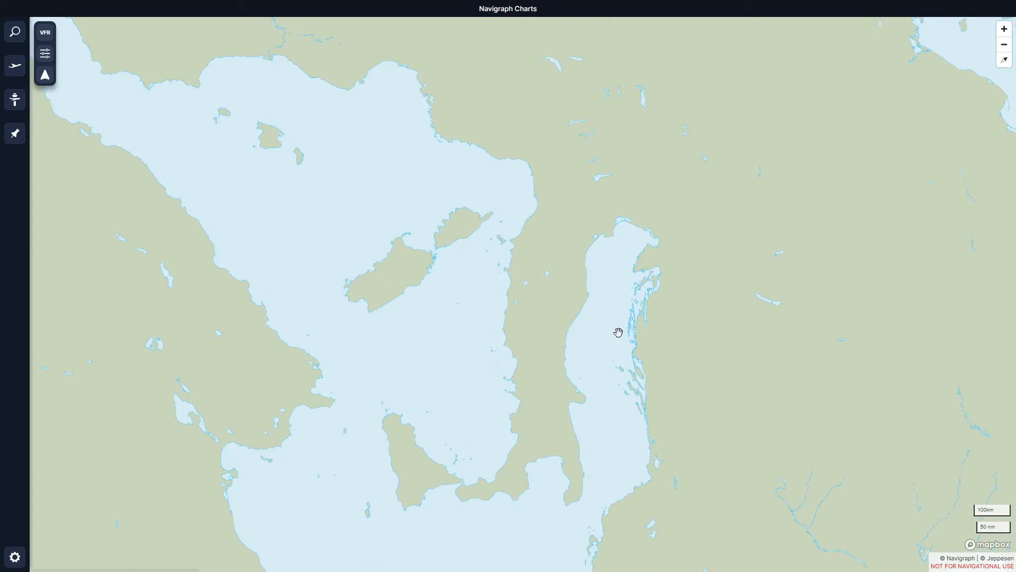
click(45, 53)
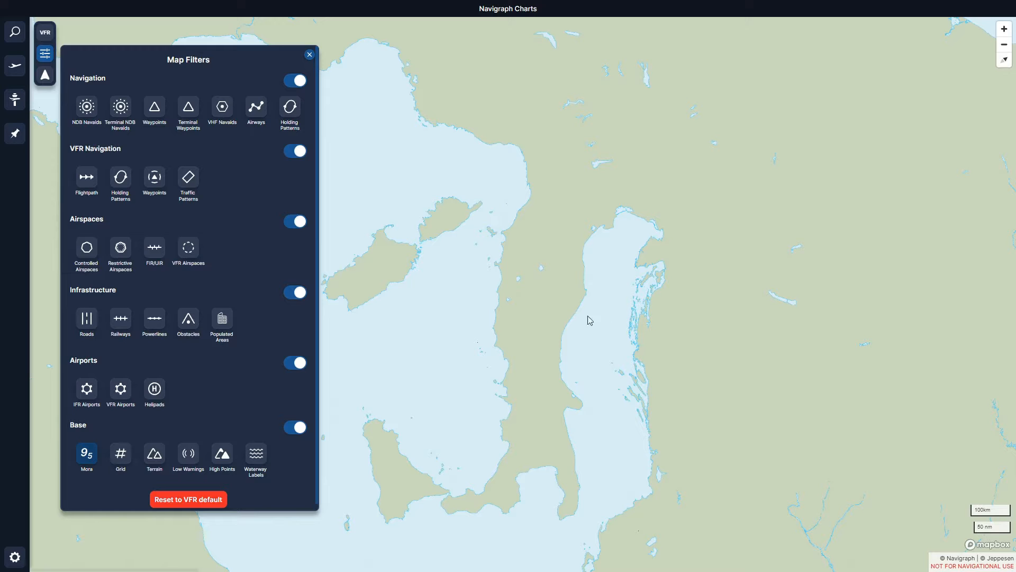
click(658, 385)
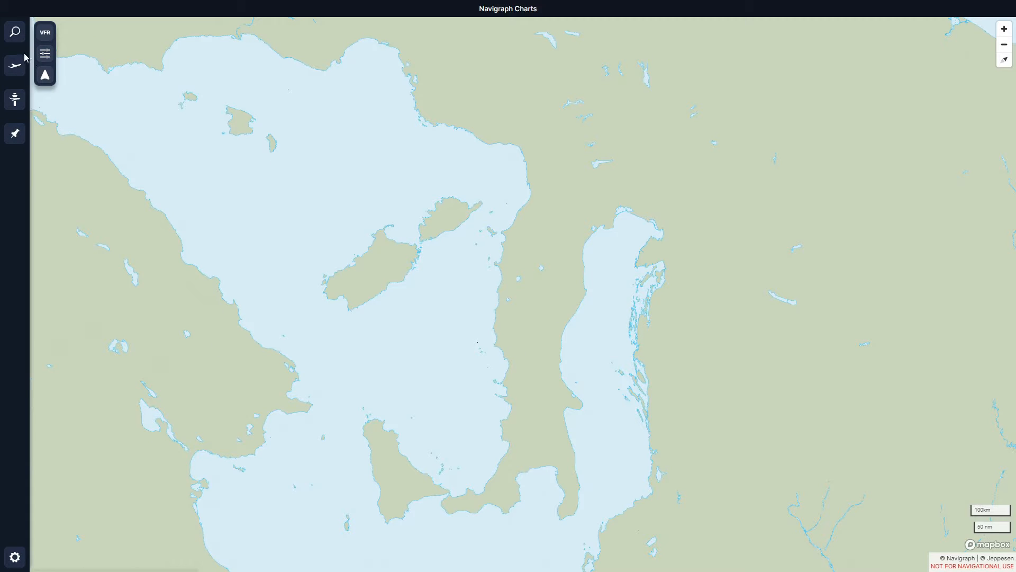
- In the Base map filters, turn the Grid layer on and off again, and enable the Terrain layer
click(45, 53)
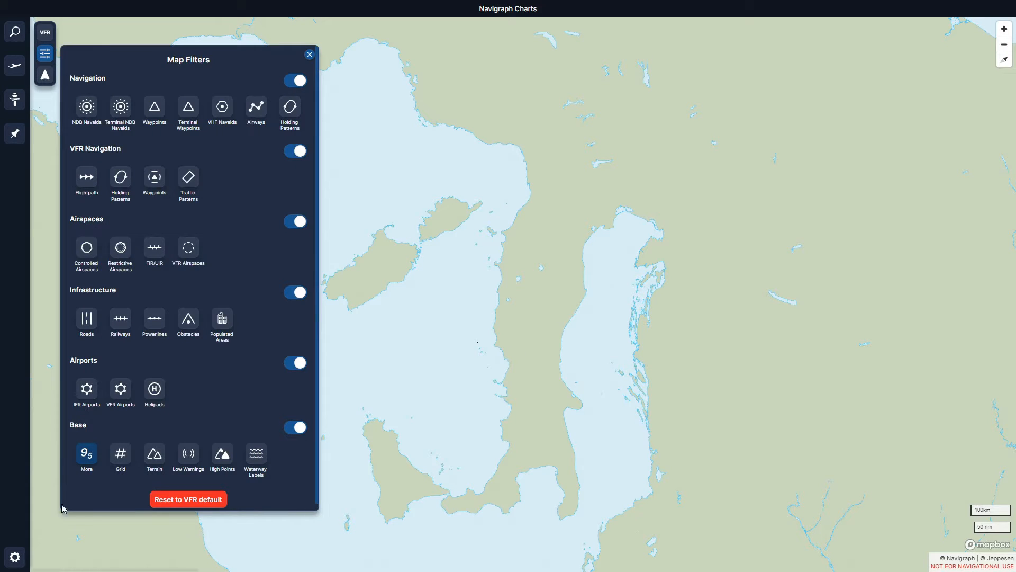
click(123, 454)
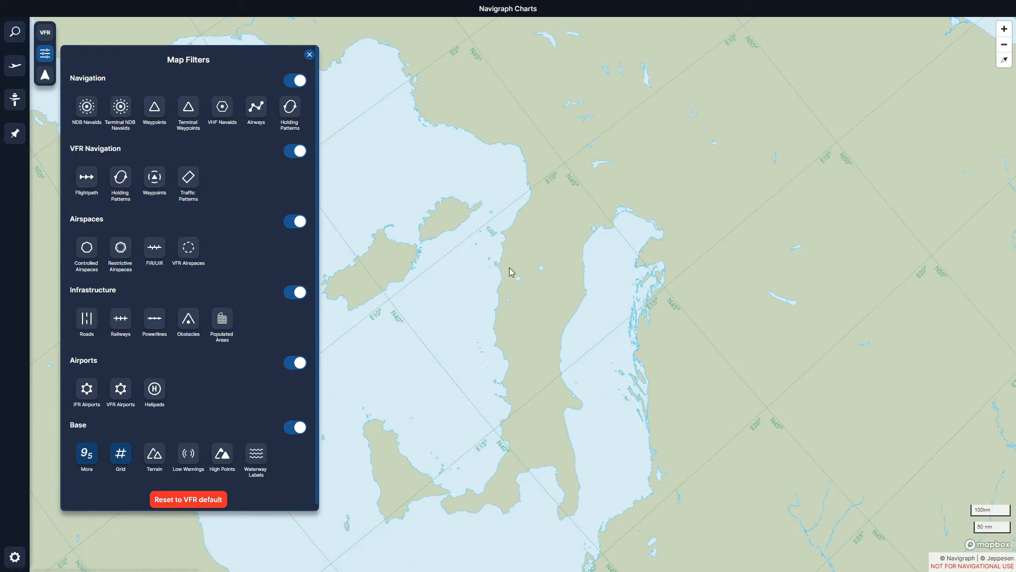
click(121, 456)
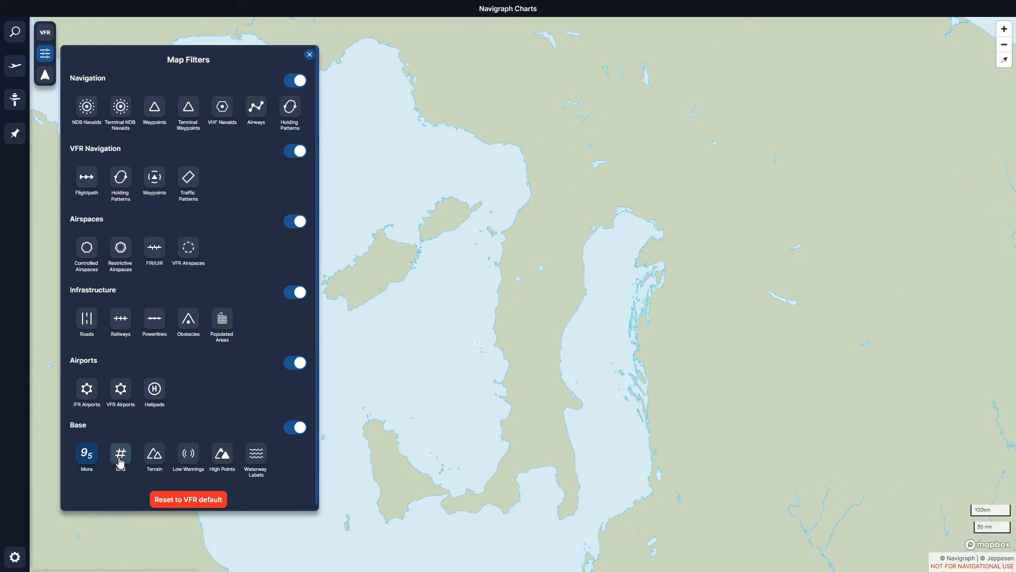
click(154, 456)
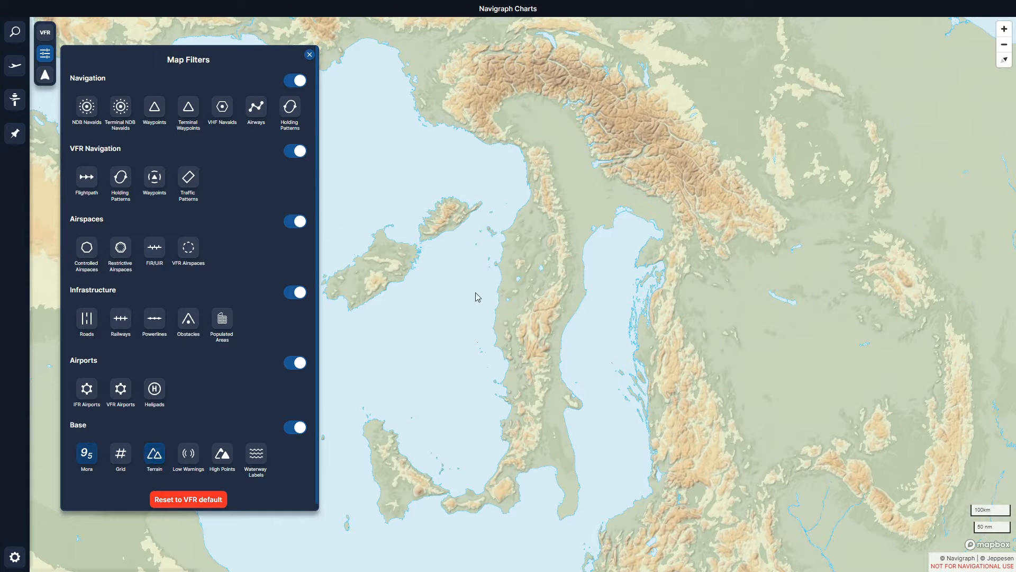
click(712, 425)
- Examine the terrain shading and Mora values over the Alps, northern Italy and the upper Adriatic
drag(662, 300, 671, 387)
scroll(654, 236, up, 5)
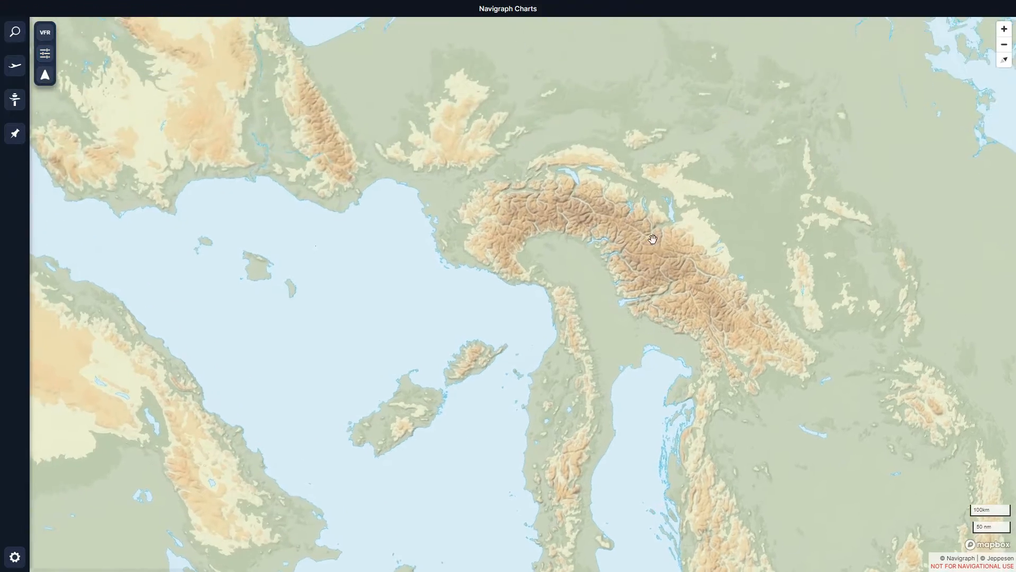
scroll(697, 241, up, 4)
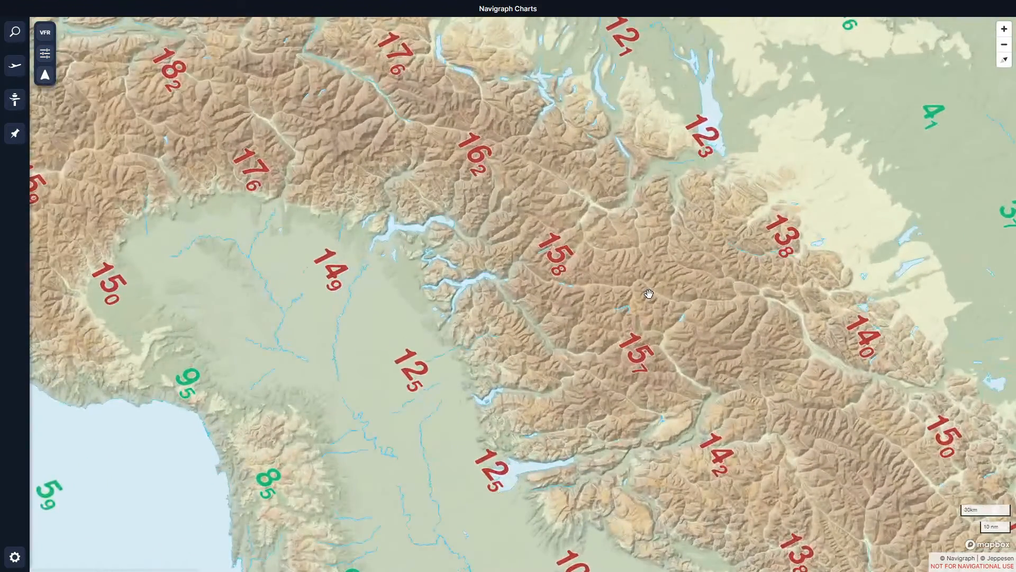
scroll(612, 337, up, 1)
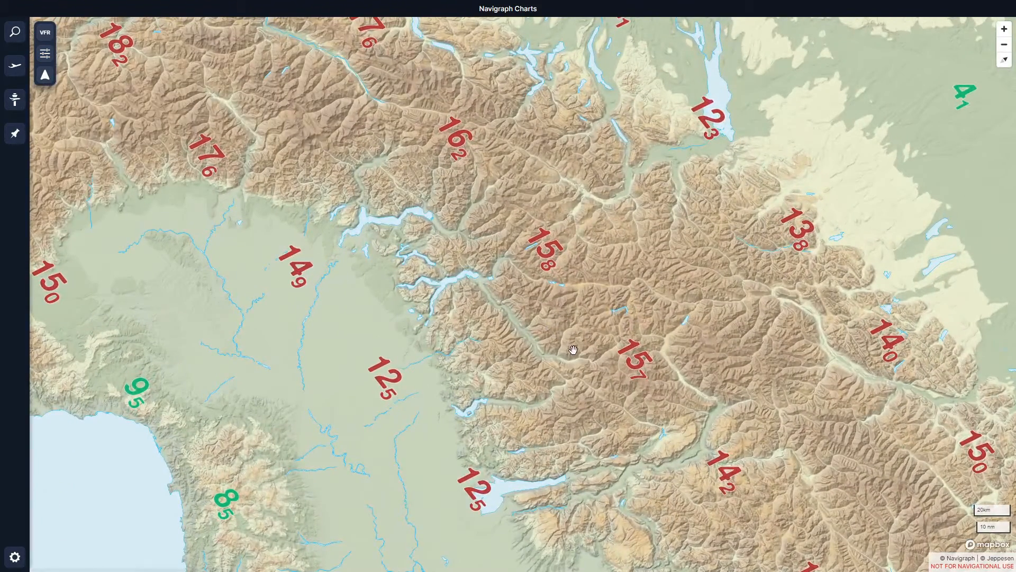
drag(575, 350, 589, 172)
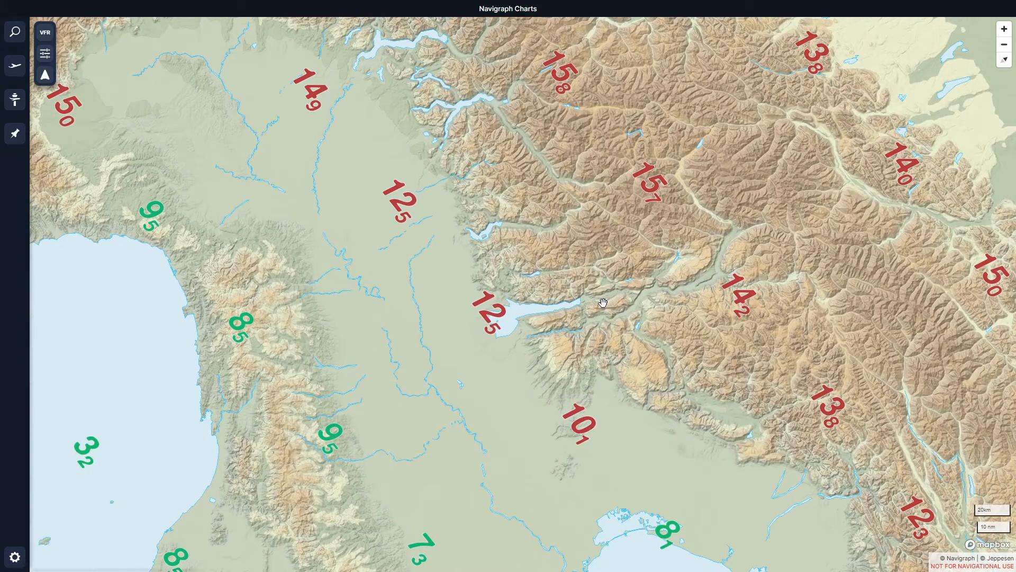
scroll(603, 303, down, 2)
drag(712, 442, 655, 180)
drag(613, 318, 727, 404)
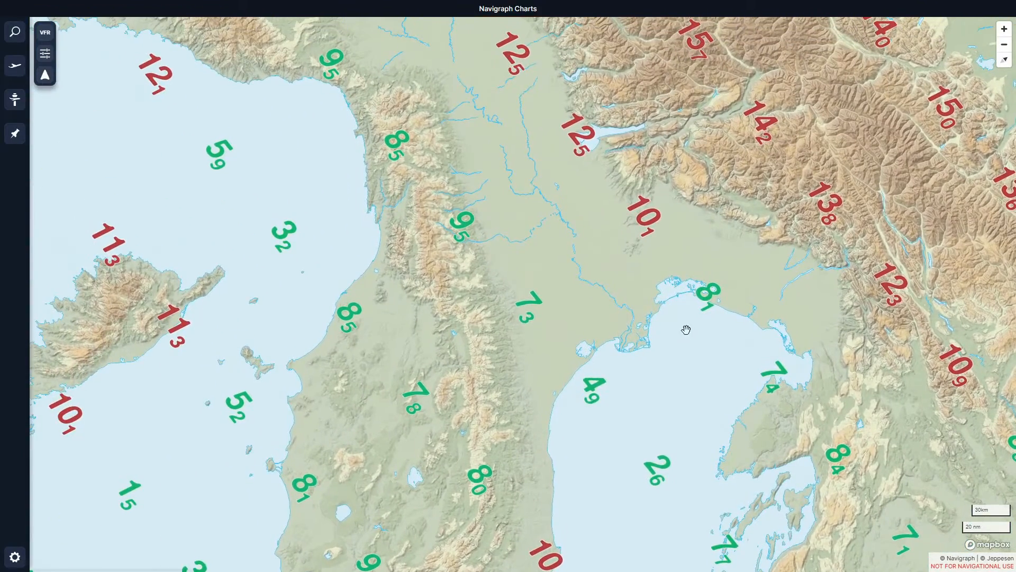
- Tilt and rotate the map over Italy and the Adriatic into a perspective view, and reset its orientation to north
drag(657, 381, 650, 332)
drag(647, 322, 638, 302)
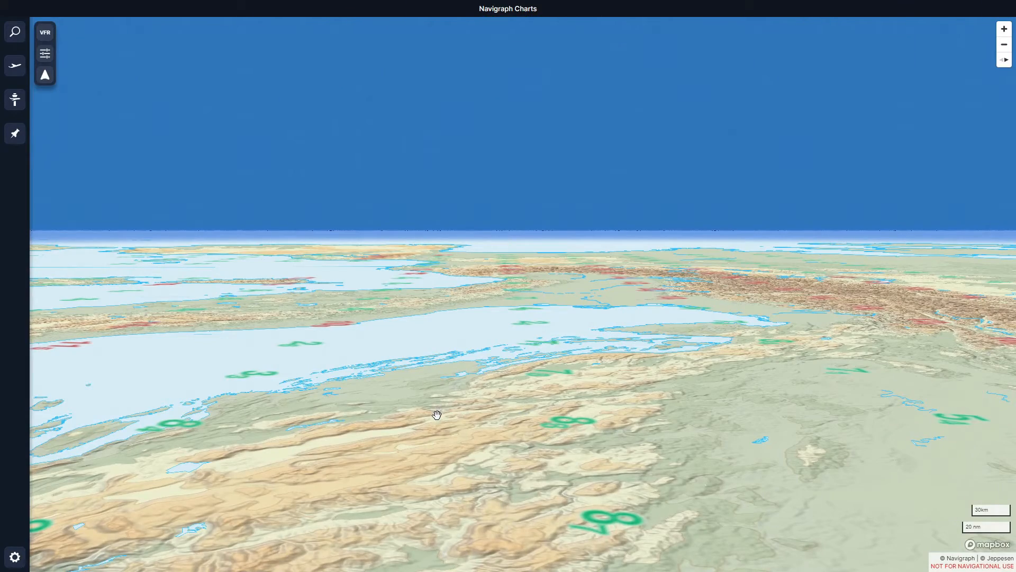
mouse_move(436, 415)
mouse_down()
mouse_move(514, 417)
mouse_move(444, 421)
mouse_move(430, 411)
mouse_up()
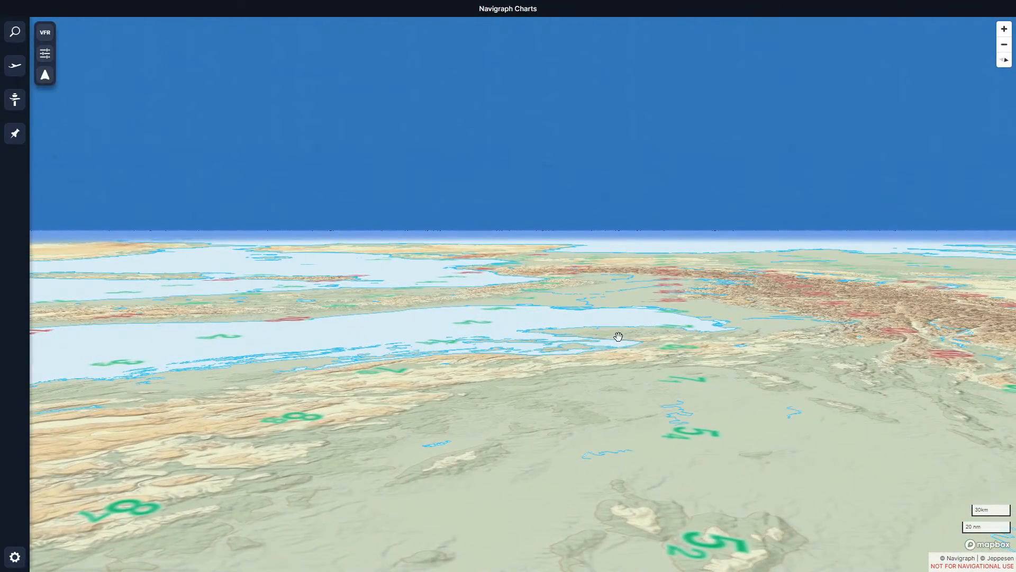
drag(618, 337, 615, 418)
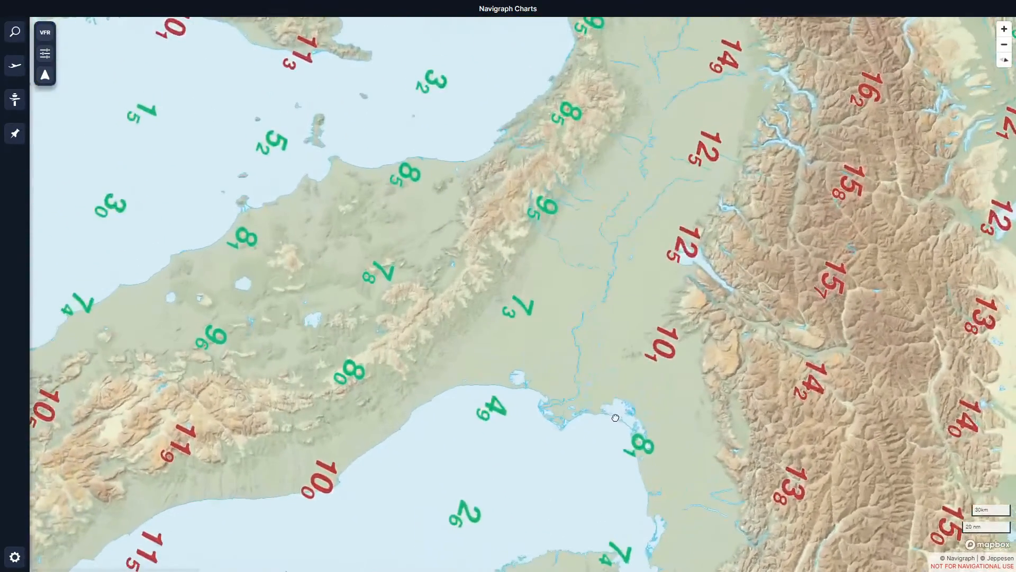
drag(540, 434, 646, 416)
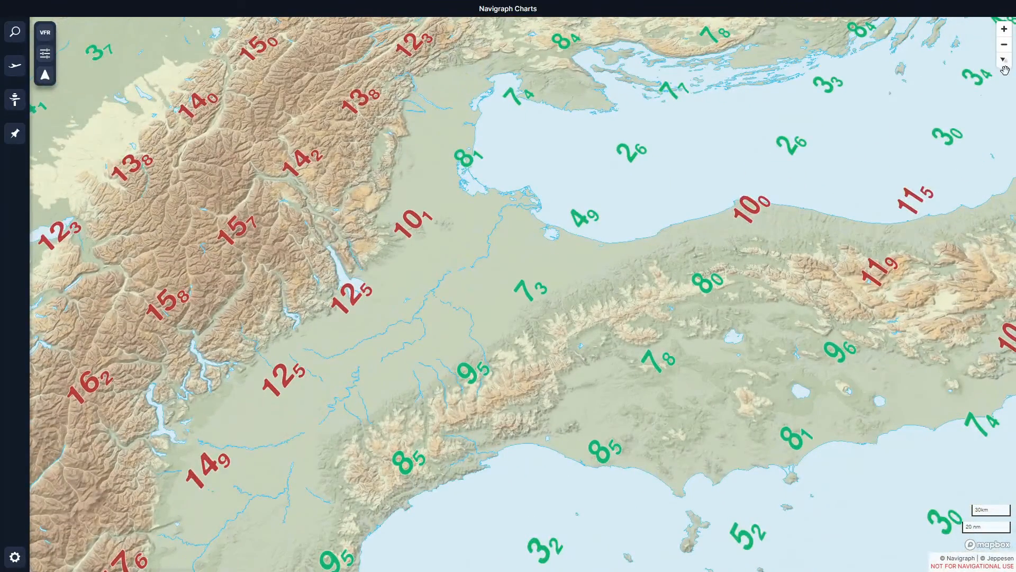
click(1003, 62)
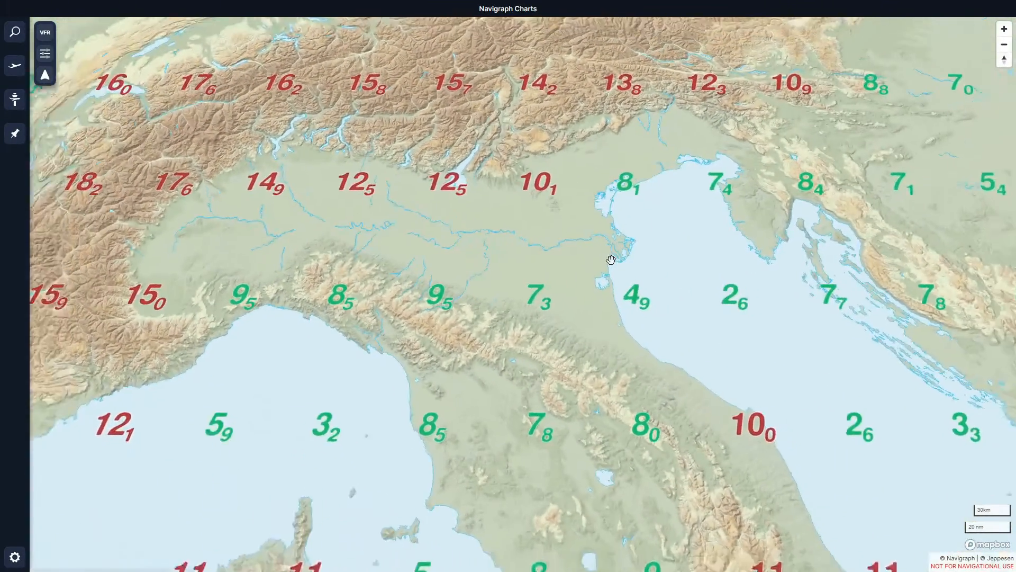
- Enable the Low Warnings layer in the Base map filters and check the map around the Alps and northern Italy
scroll(610, 259, down, 3)
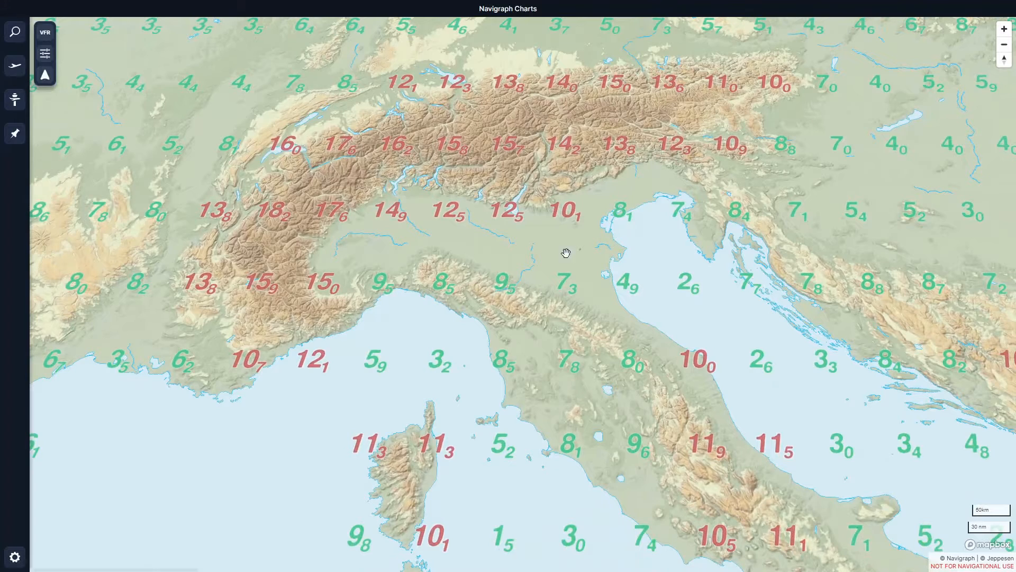
click(44, 55)
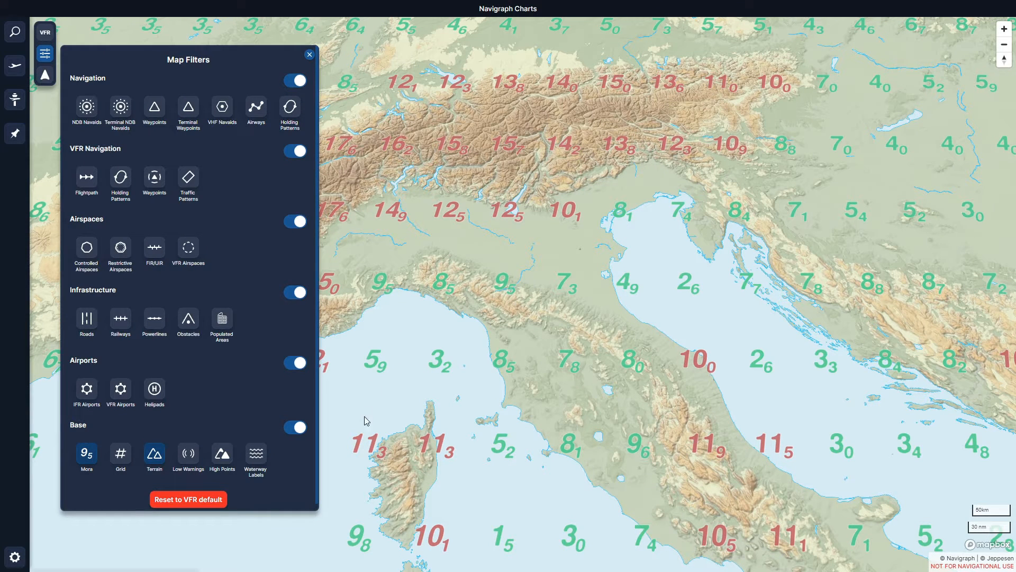
click(190, 463)
click(631, 344)
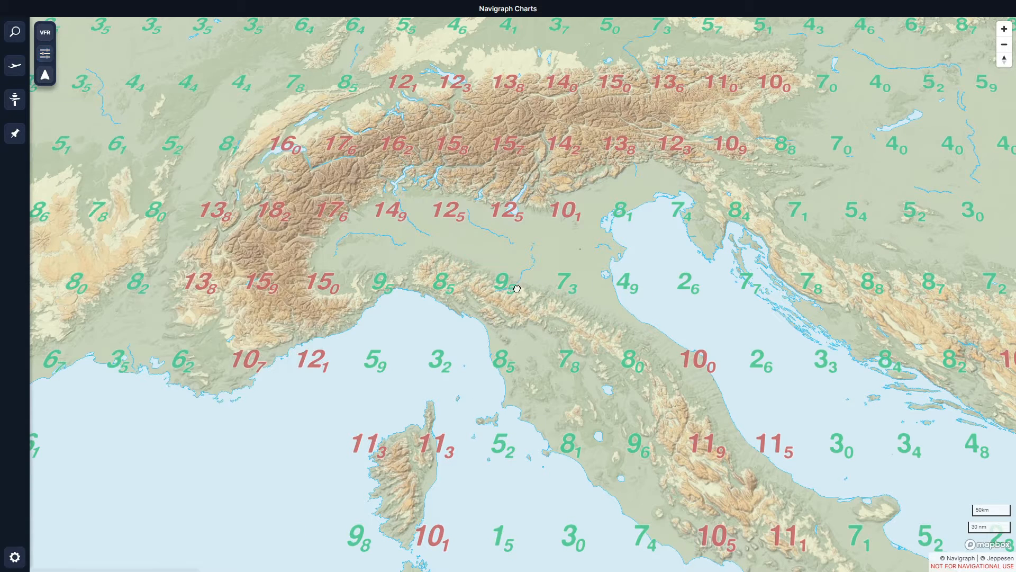
drag(517, 288, 582, 278)
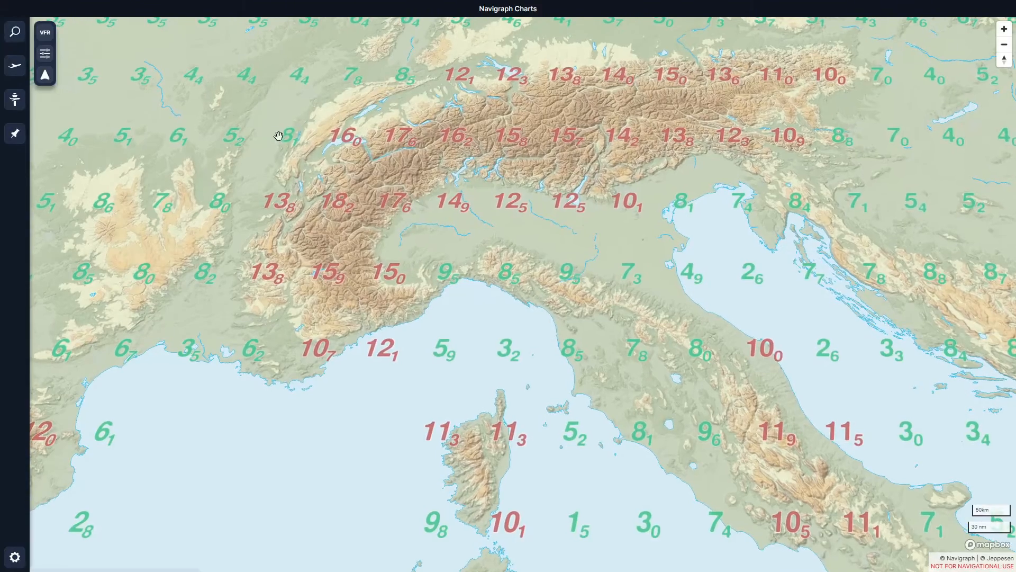
scroll(457, 271, up, 5)
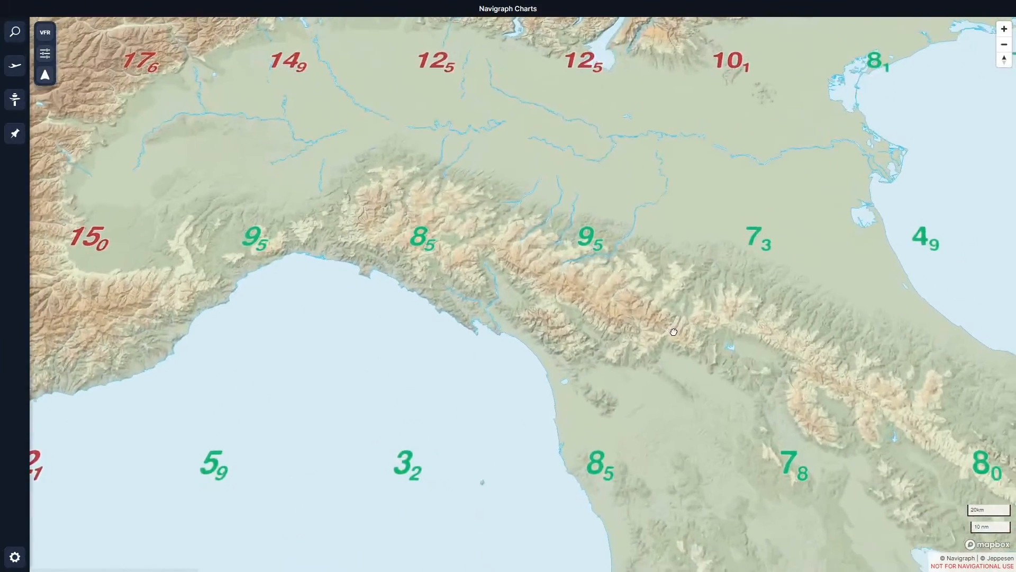
- Enable the High Points layer in the Base map filters and inspect the spot elevations in the Po valley
click(46, 53)
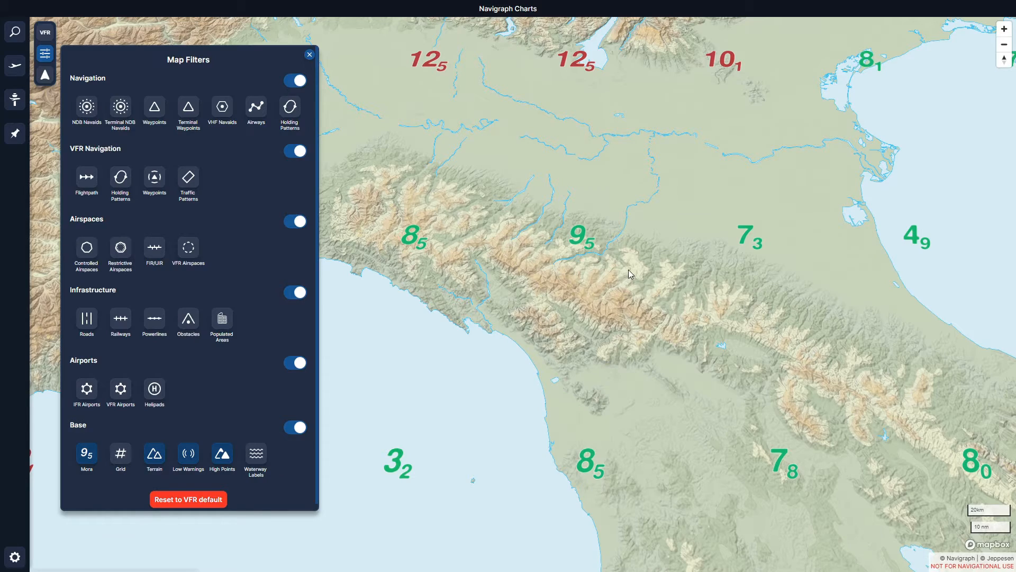
click(398, 398)
scroll(604, 247, up, 10)
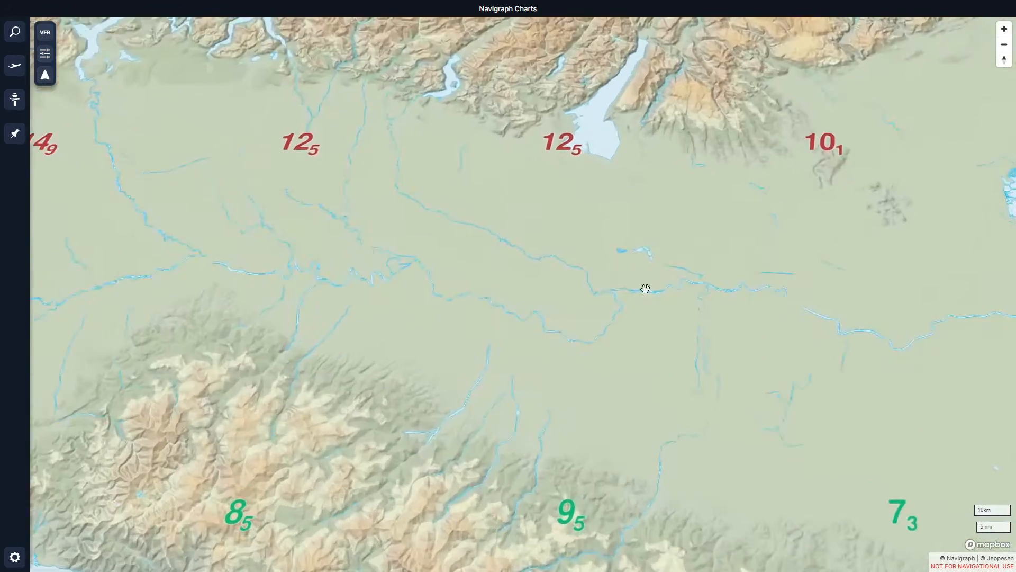
scroll(667, 286, up, 2)
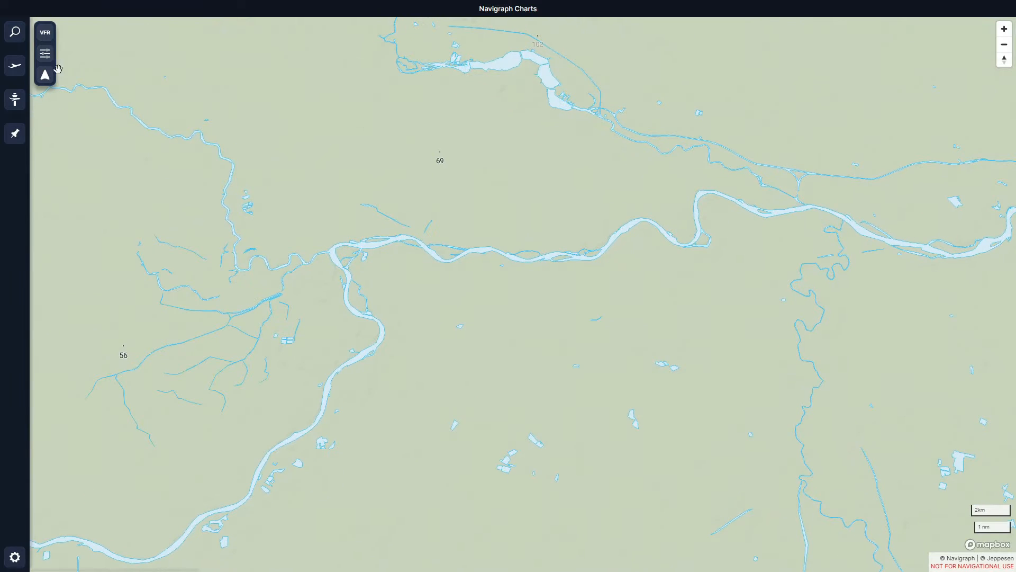
- Enable the Waterway Labels layer in the Base map filters and close the filter list
click(45, 53)
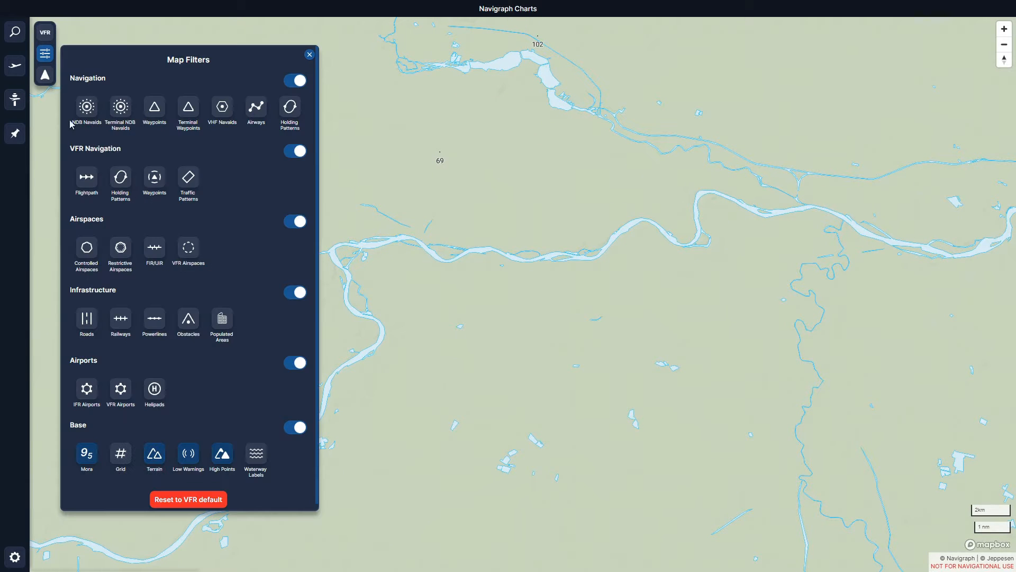
click(257, 455)
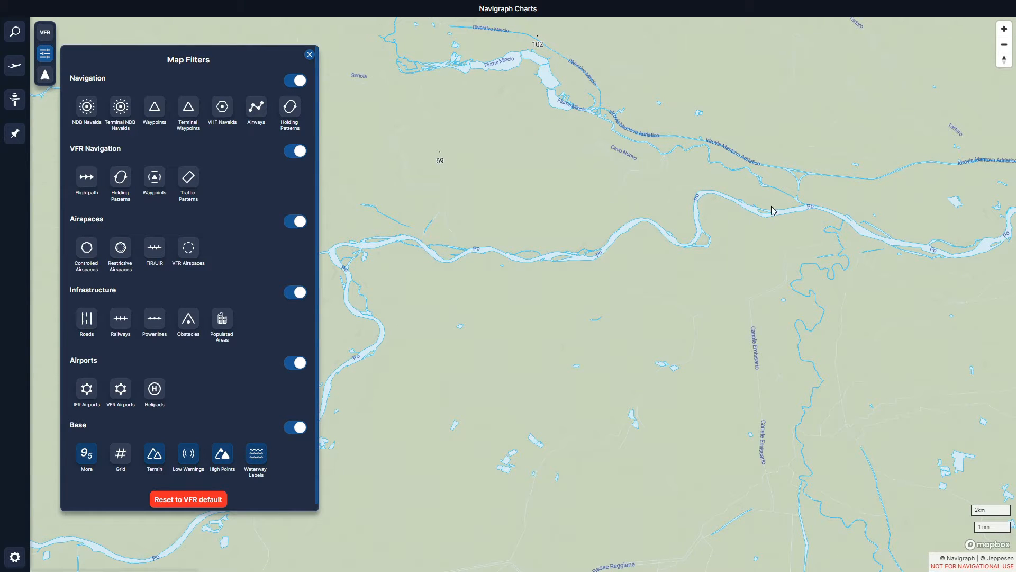
click(761, 302)
- Examine the waterway names along the Mincio, the Po and the Idrovia Mantova Adriatico at different scales
drag(674, 138, 690, 294)
scroll(690, 295, up, 6)
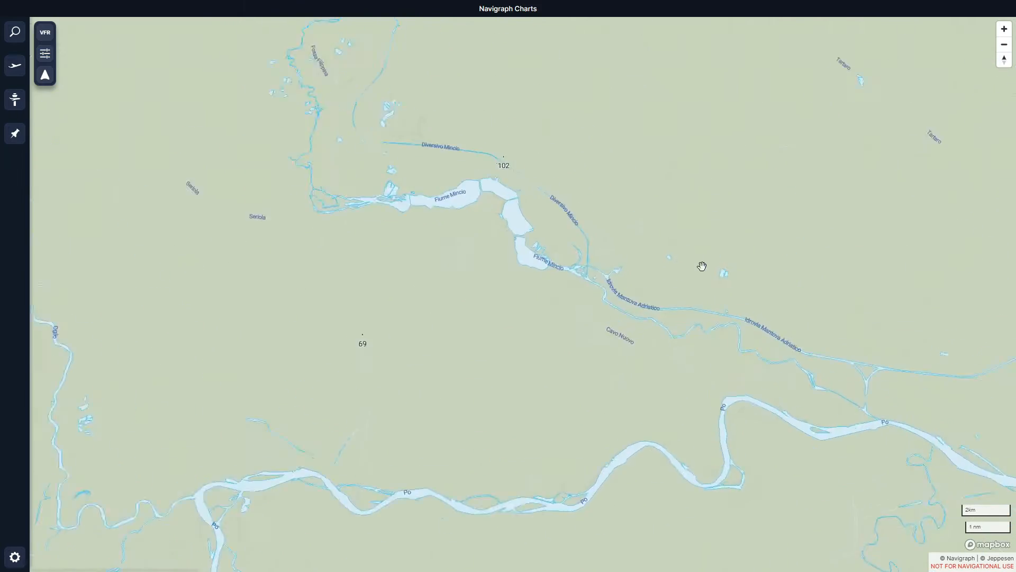
scroll(714, 268, down, 3)
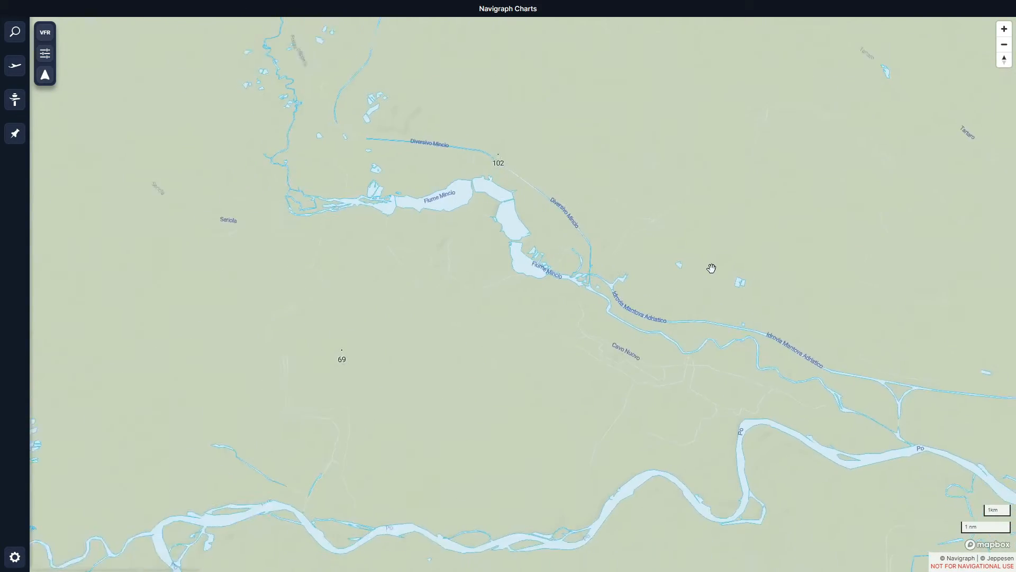
scroll(709, 266, up, 3)
scroll(709, 261, up, 4)
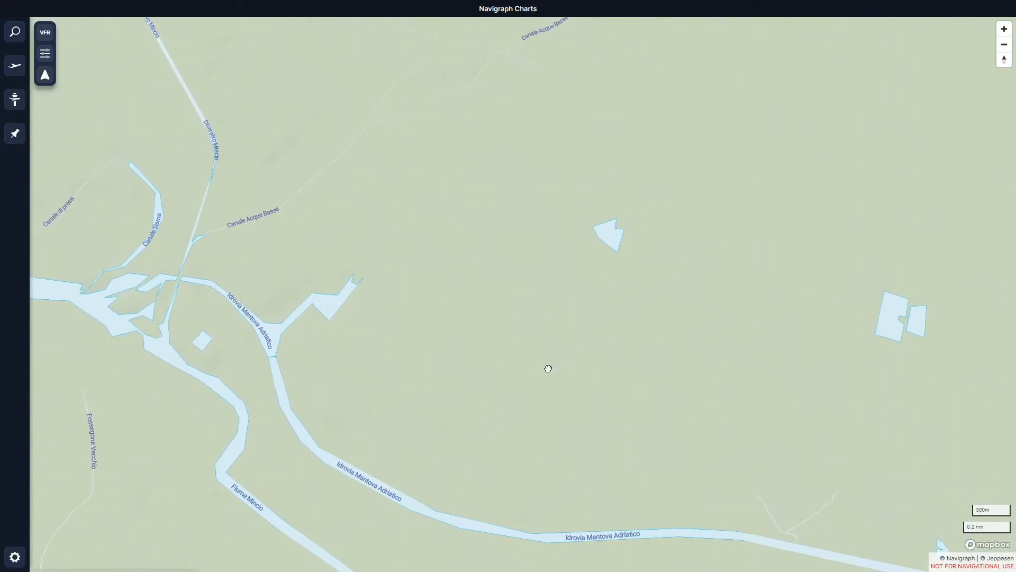
drag(547, 365, 606, 242)
scroll(607, 254, up, 2)
scroll(434, 254, up, 2)
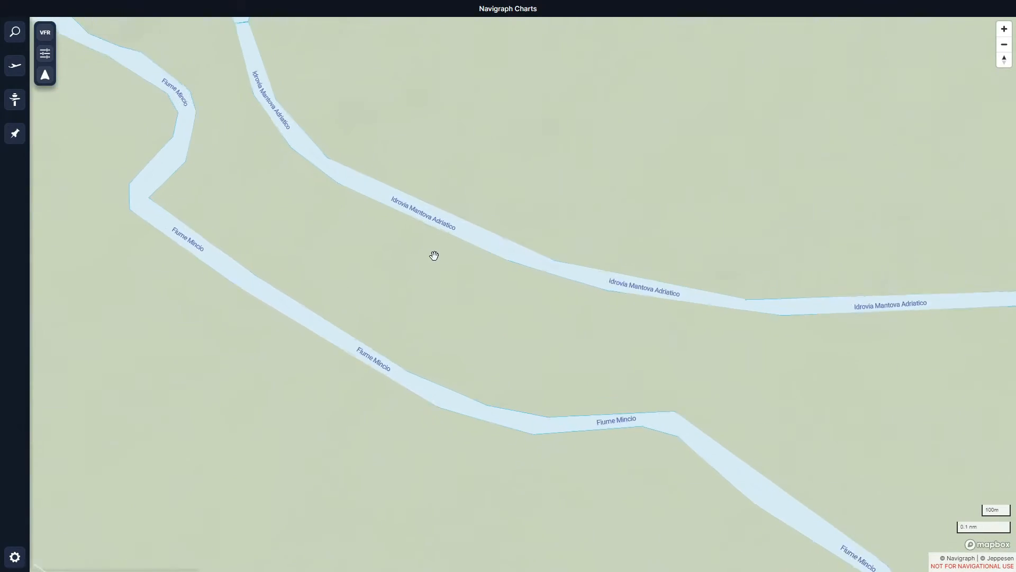
scroll(497, 255, down, 5)
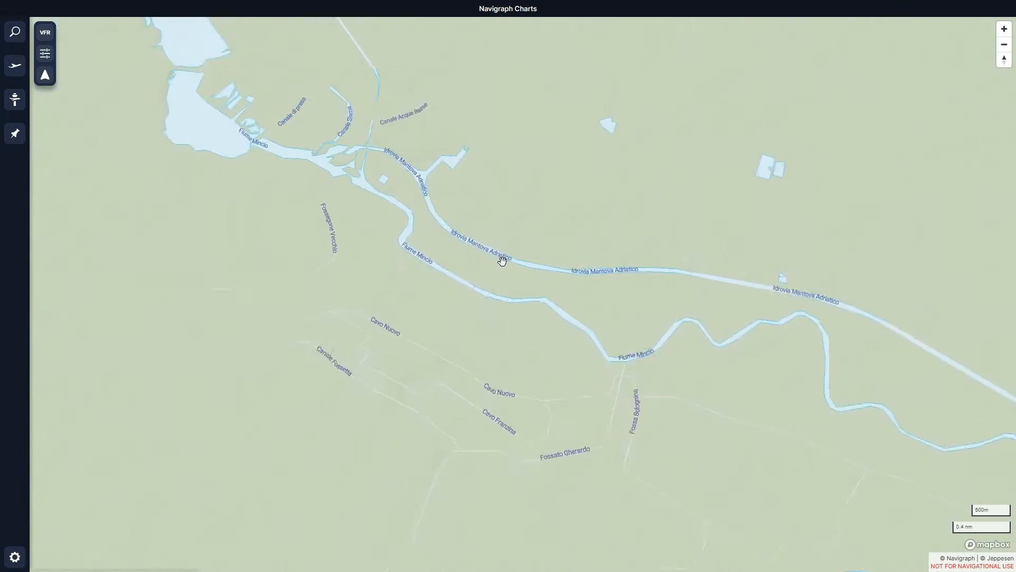
scroll(503, 262, down, 1)
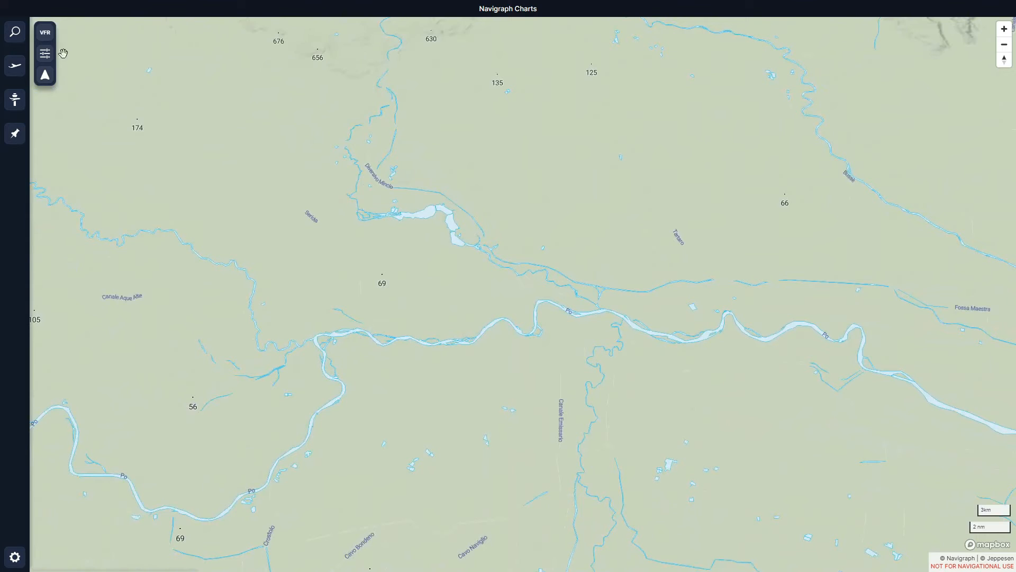
- Enable the Roads layer in the Infrastructure map filters and close the filter list
click(46, 59)
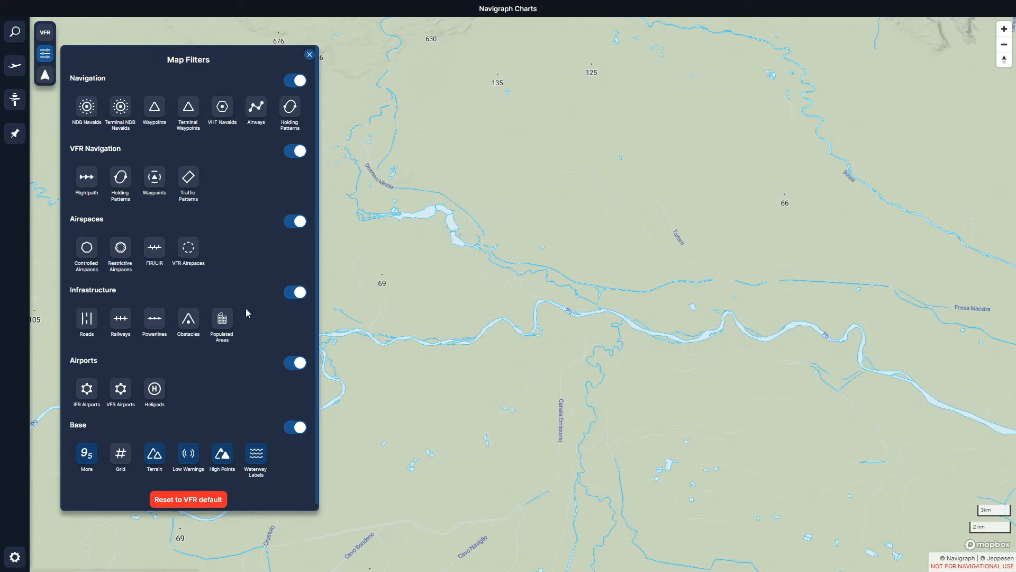
click(87, 325)
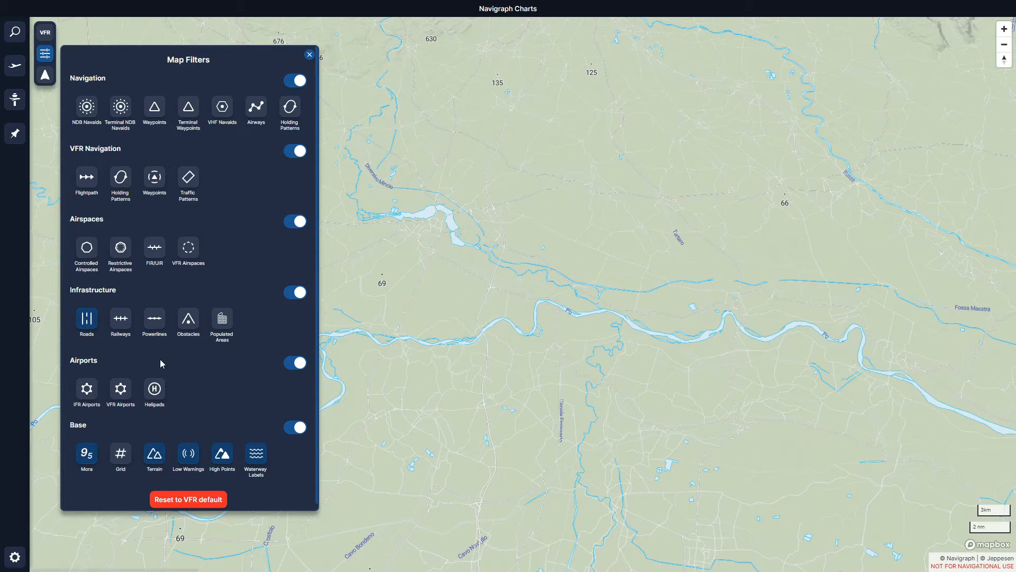
click(664, 366)
- Examine the road network south of the Po, including the motorway and its junctions, at different scales
drag(524, 357, 696, 317)
scroll(692, 373, up, 3)
scroll(696, 374, up, 5)
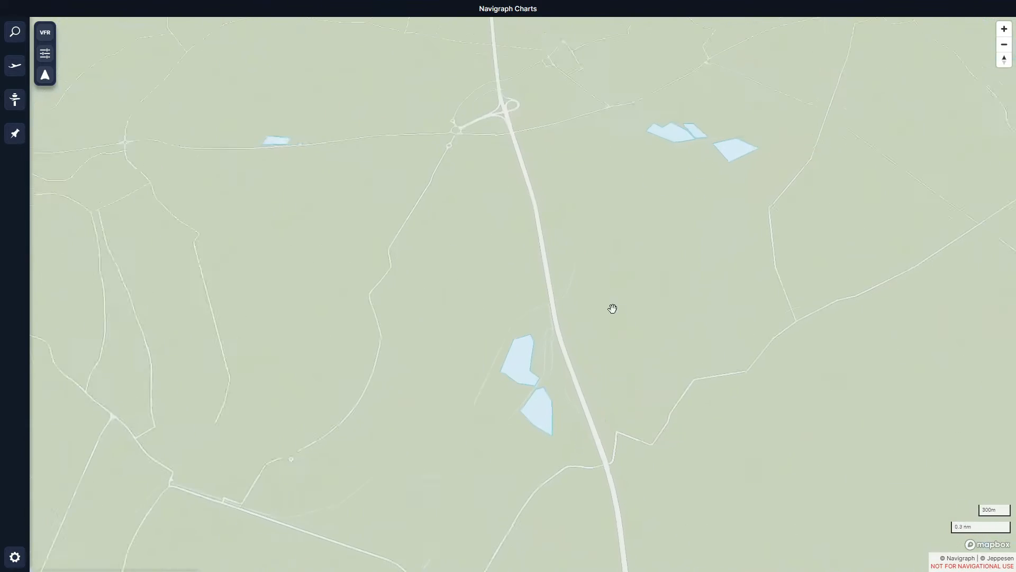
drag(505, 180, 498, 283)
scroll(508, 335, up, 5)
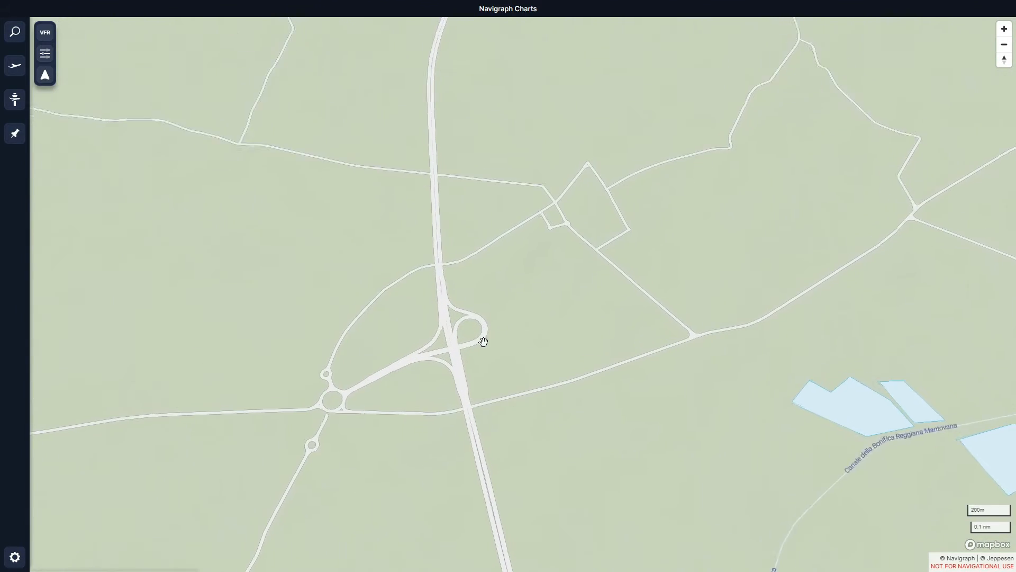
drag(411, 175, 527, 434)
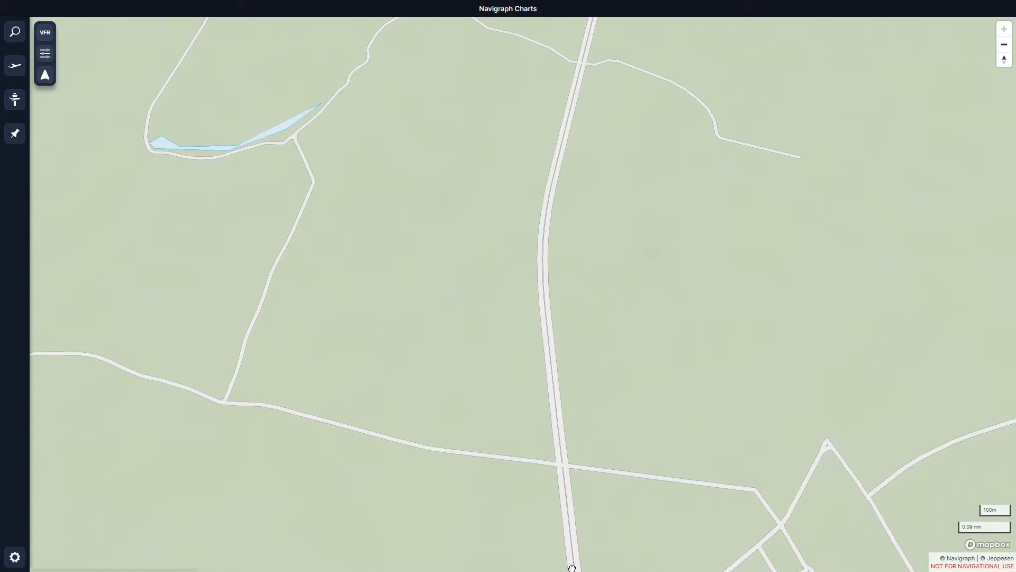
scroll(562, 305, down, 5)
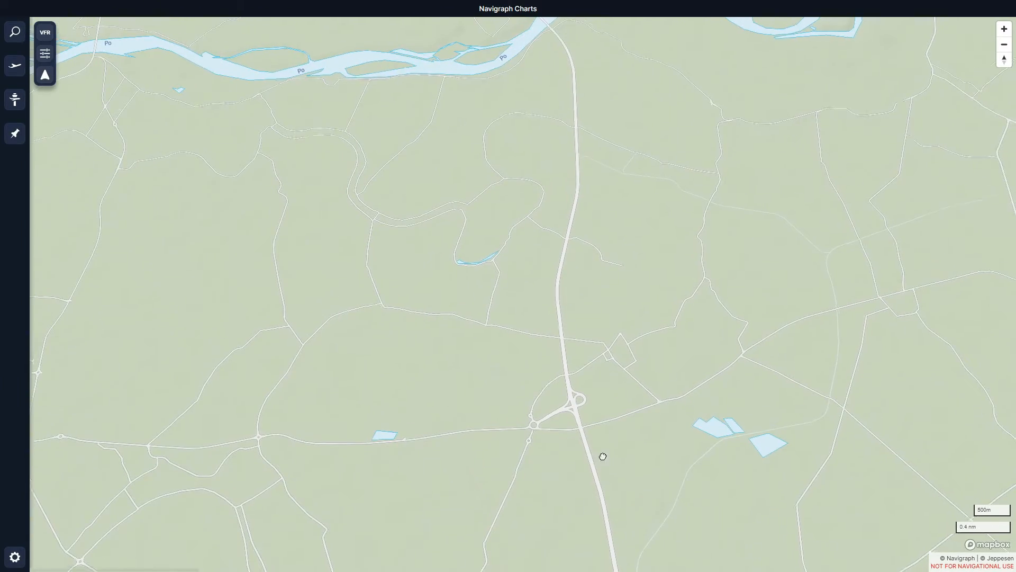
drag(603, 453, 481, 120)
drag(456, 357, 801, 238)
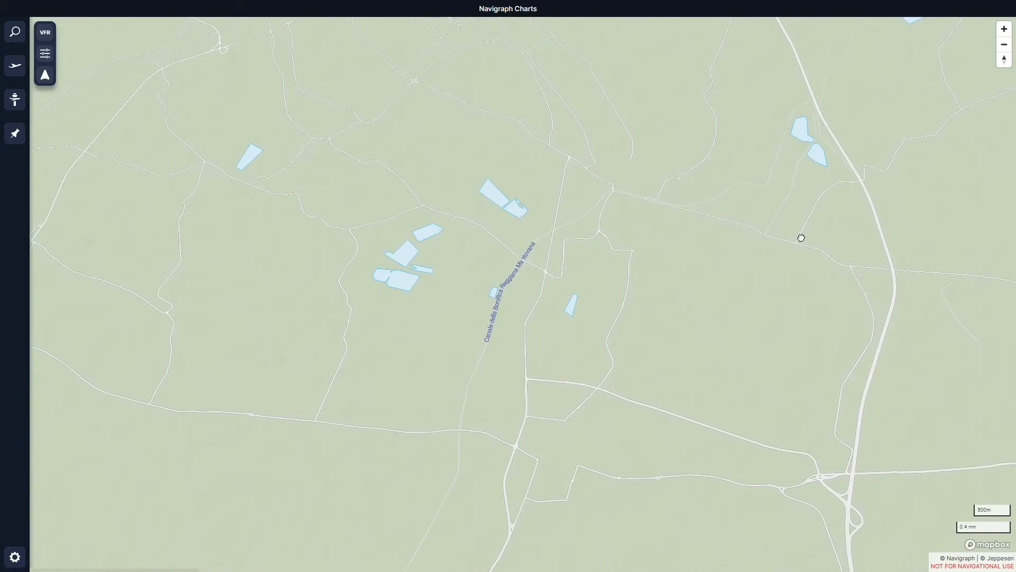
scroll(537, 311, up, 5)
- Turn the Roads layer off and on again and compare the road display at a wider scale
click(45, 54)
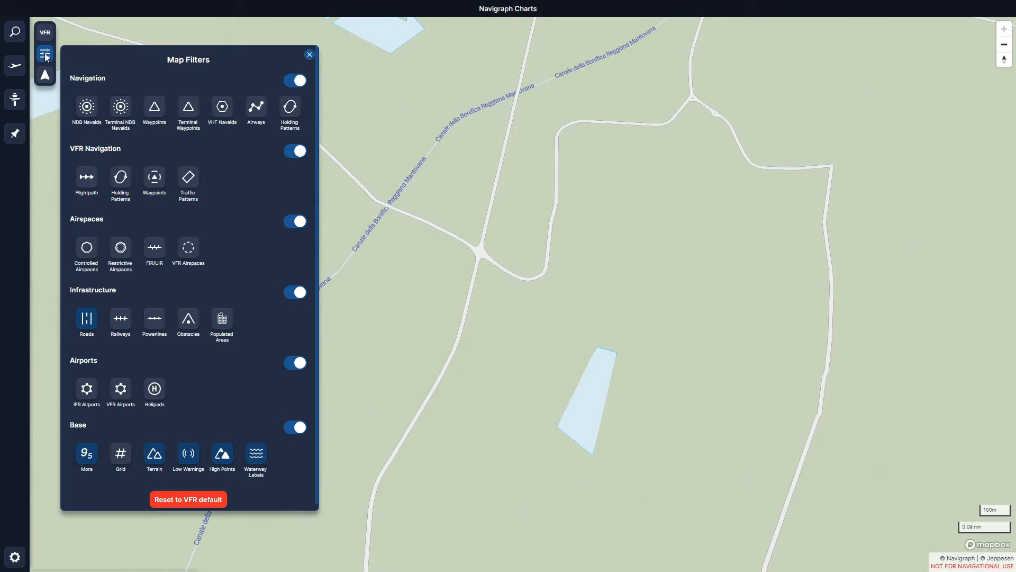
click(88, 329)
click(87, 329)
click(563, 247)
scroll(625, 251, down, 5)
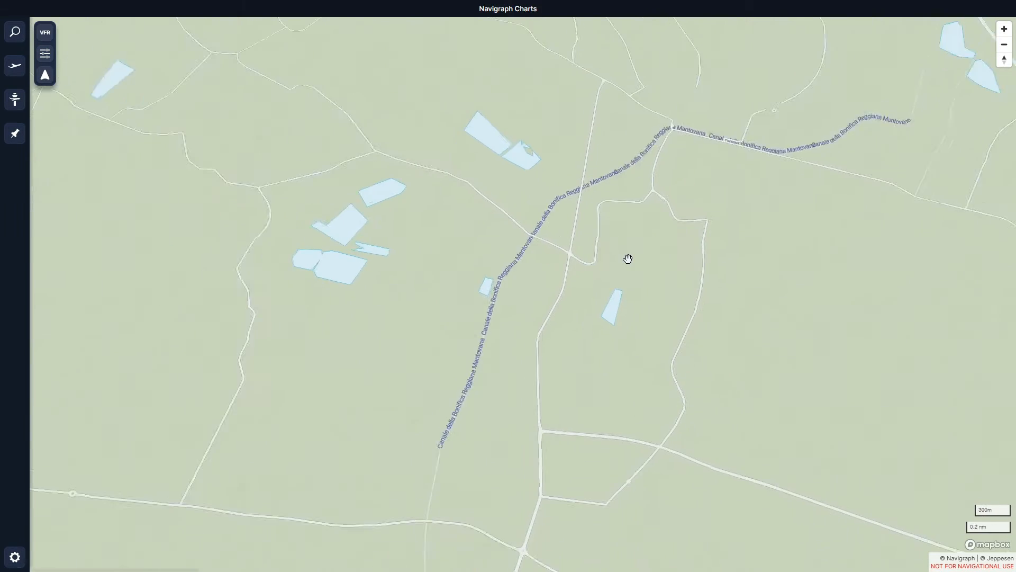
scroll(628, 259, down, 5)
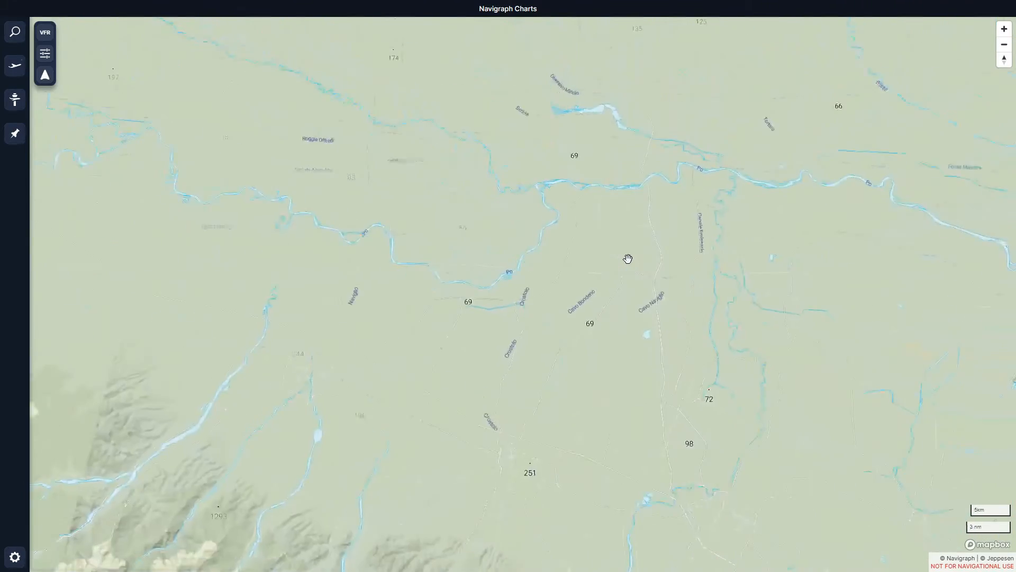
- Enable the Railways, Powerlines and Obstacles layers in the Infrastructure map filters
click(46, 55)
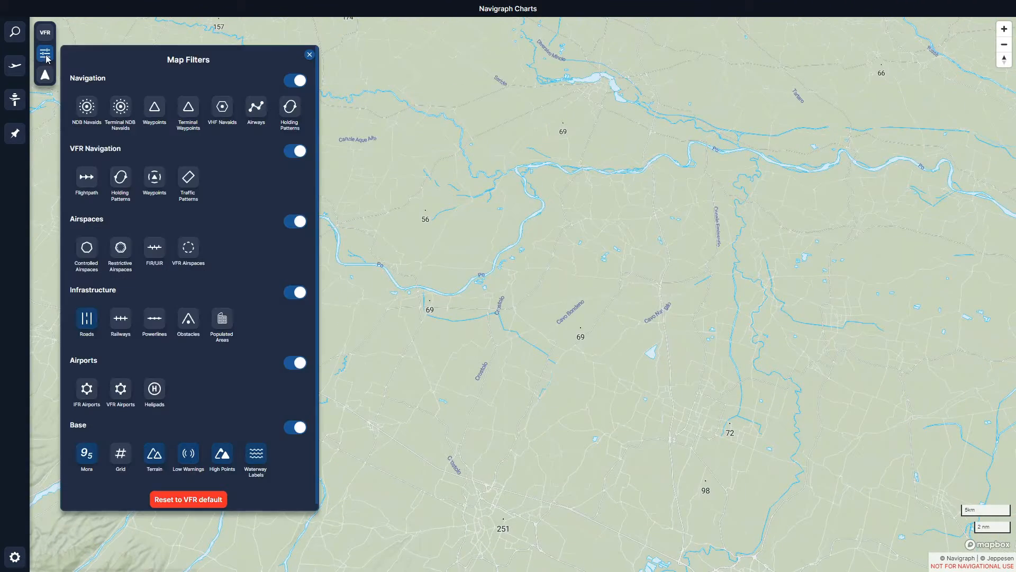
click(121, 321)
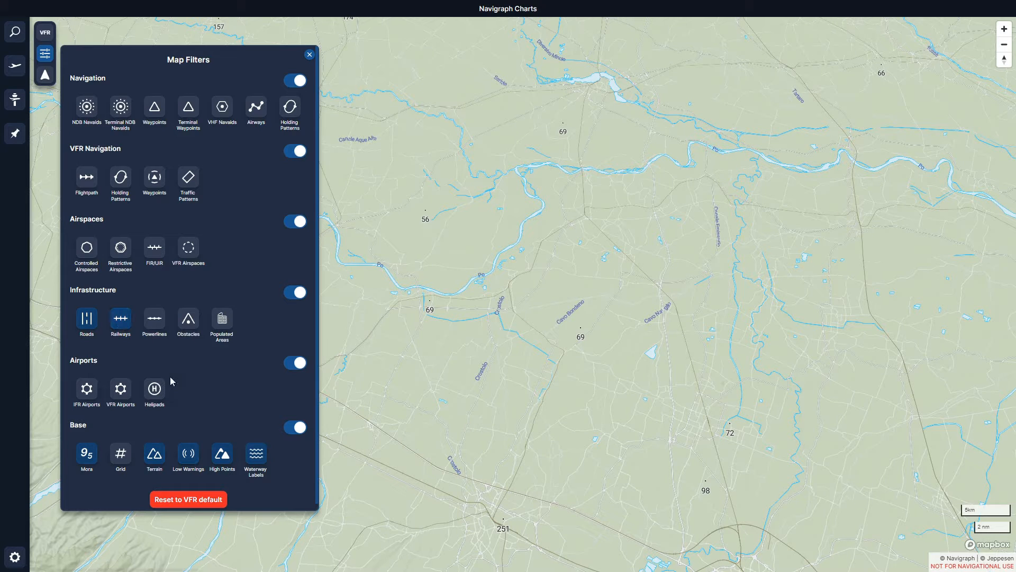
click(157, 324)
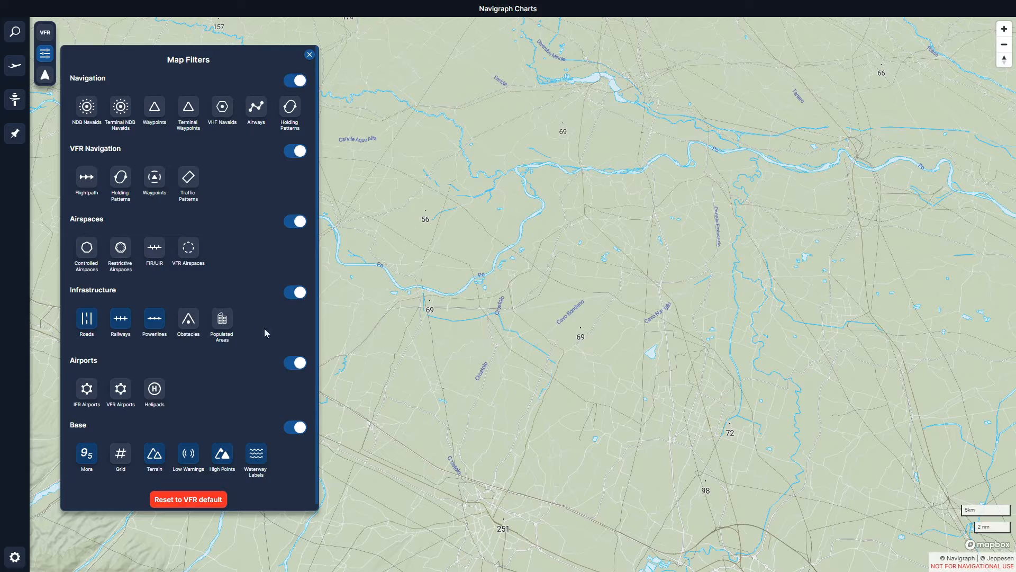
click(191, 327)
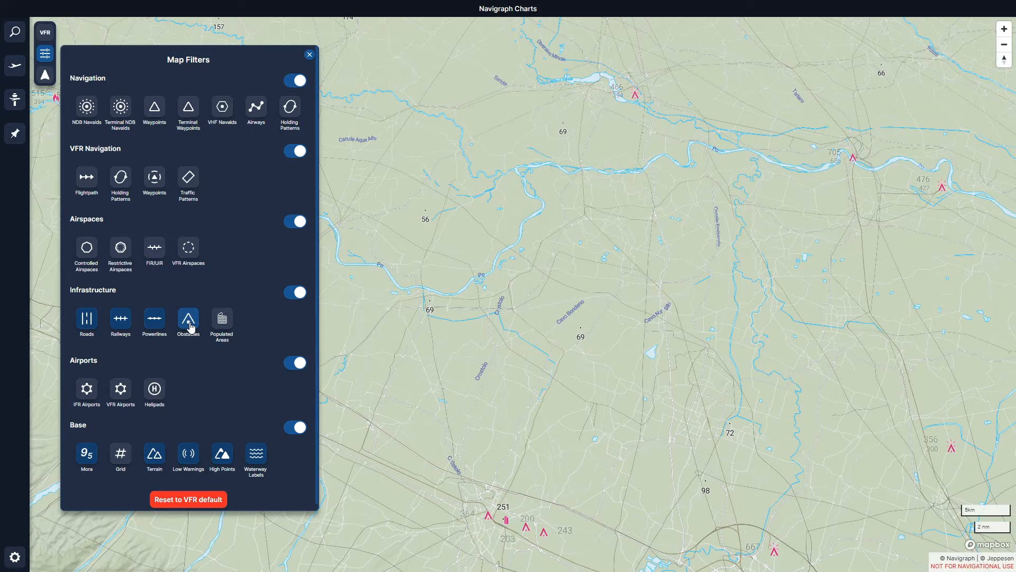
- Close the filter list and examine the obstacle marked 243 and its surroundings in a tilted close-up view
click(648, 388)
drag(618, 459, 637, 256)
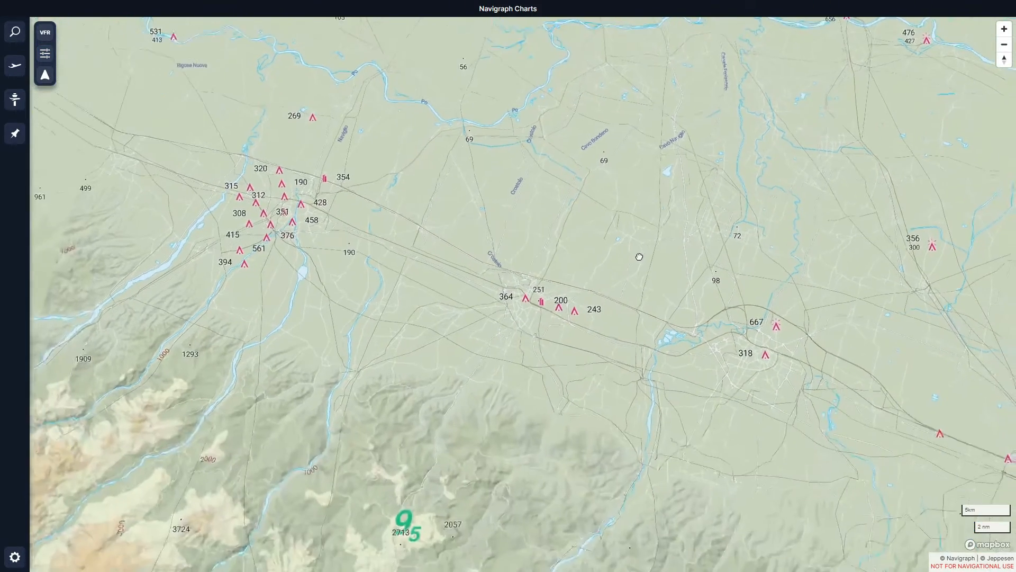
scroll(573, 285, up, 5)
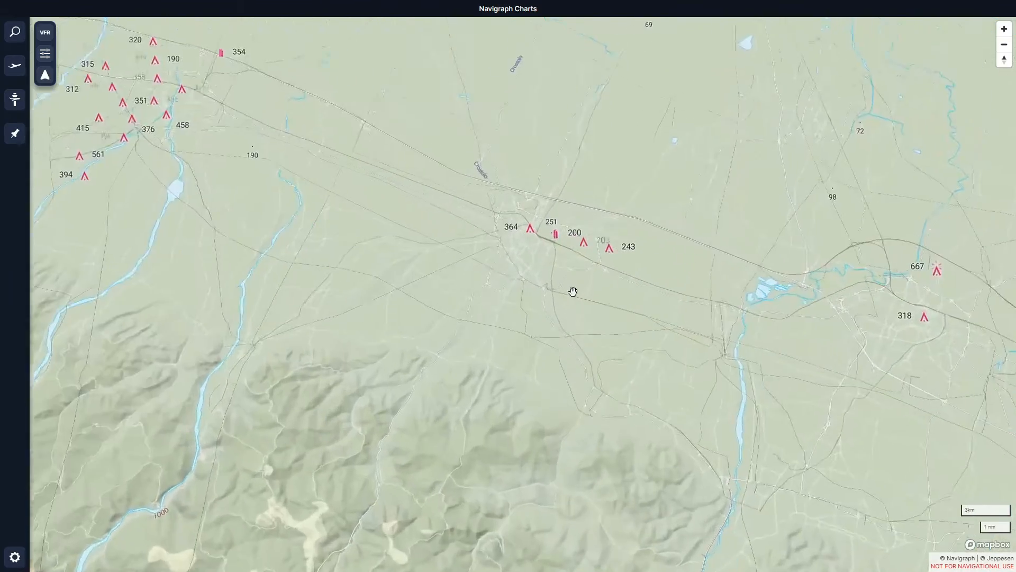
drag(619, 280, 613, 245)
scroll(608, 324, up, 5)
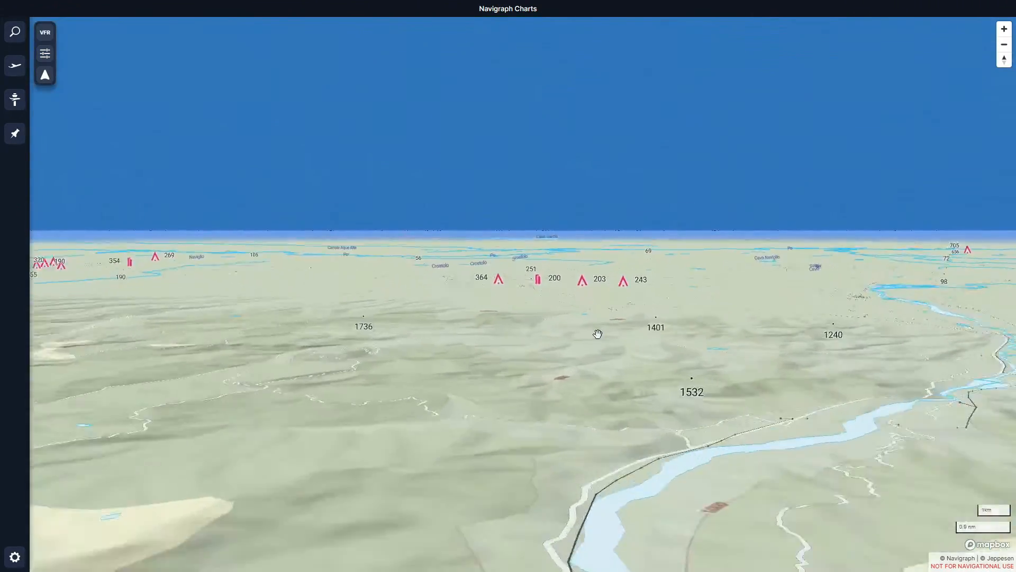
scroll(539, 392, up, 4)
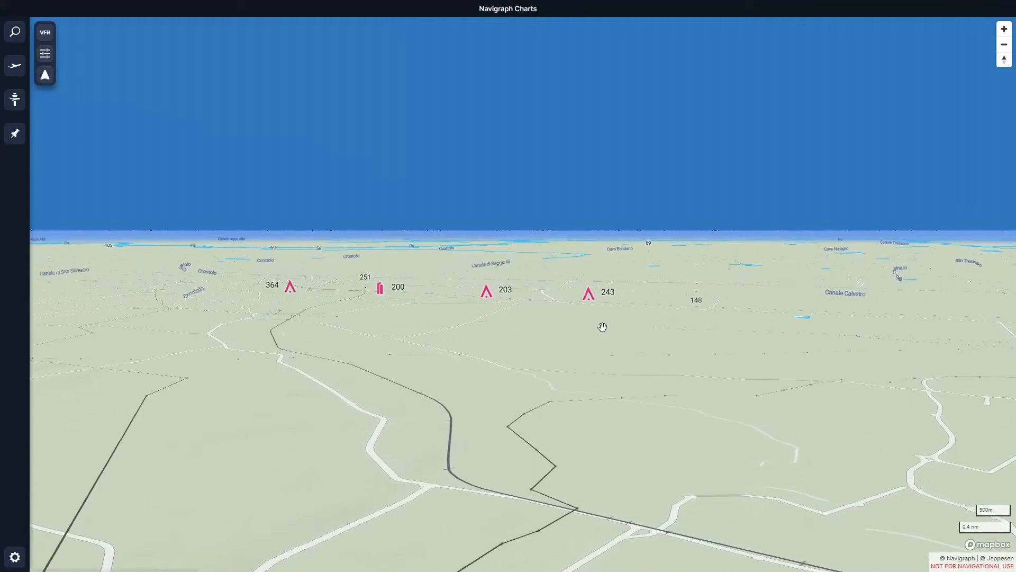
drag(508, 446, 518, 406)
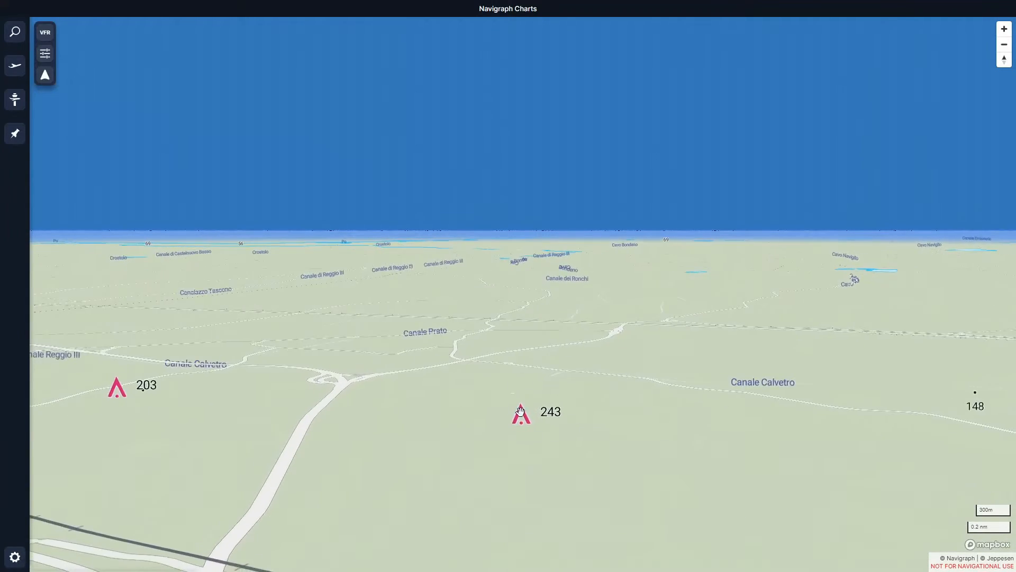
scroll(518, 439, up, 3)
scroll(518, 440, down, 5)
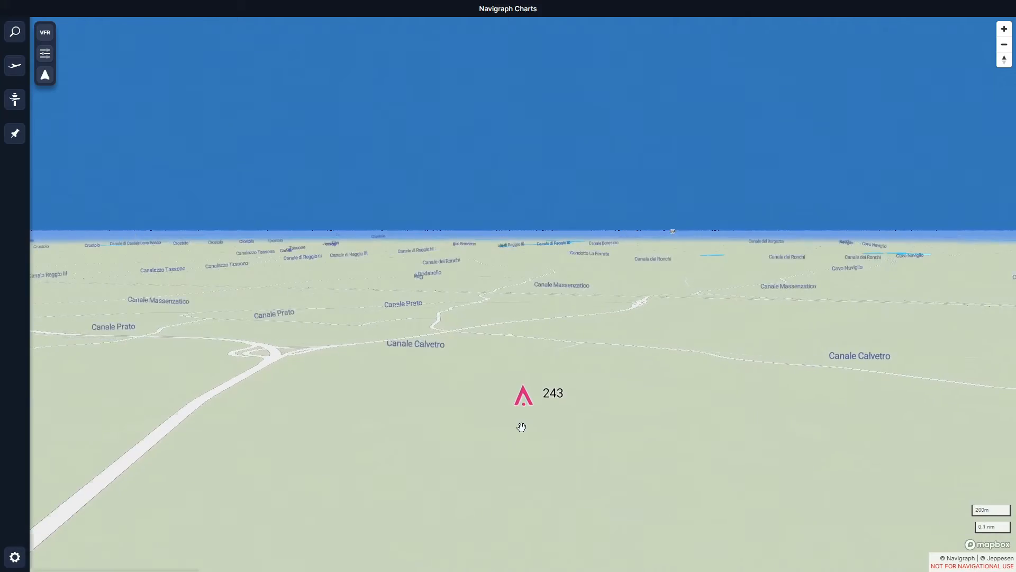
scroll(515, 445, down, 3)
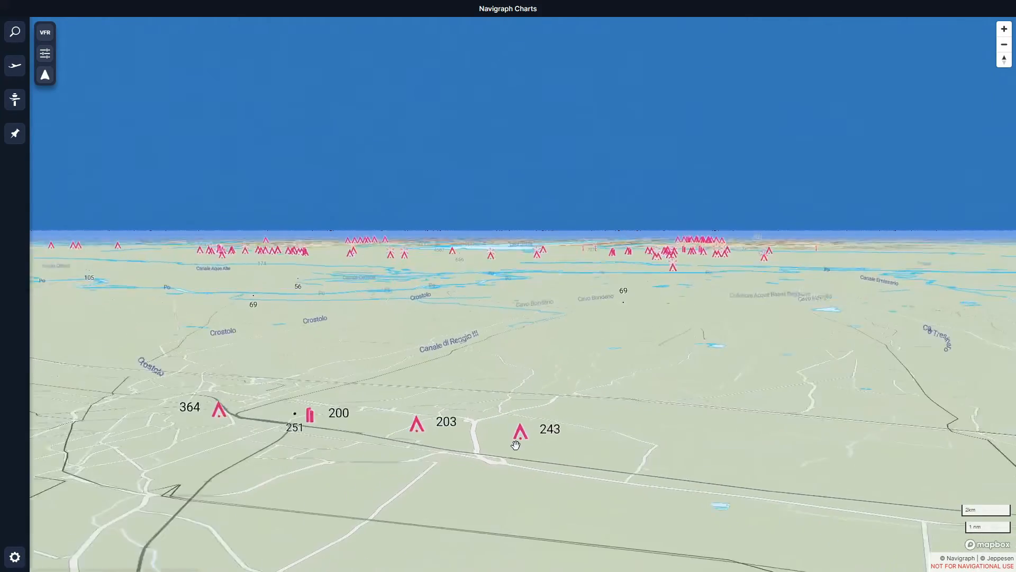
- Examine the grouped obstacle marked 200 beside the railway line, close up and at a wider scale
scroll(330, 449, up, 6)
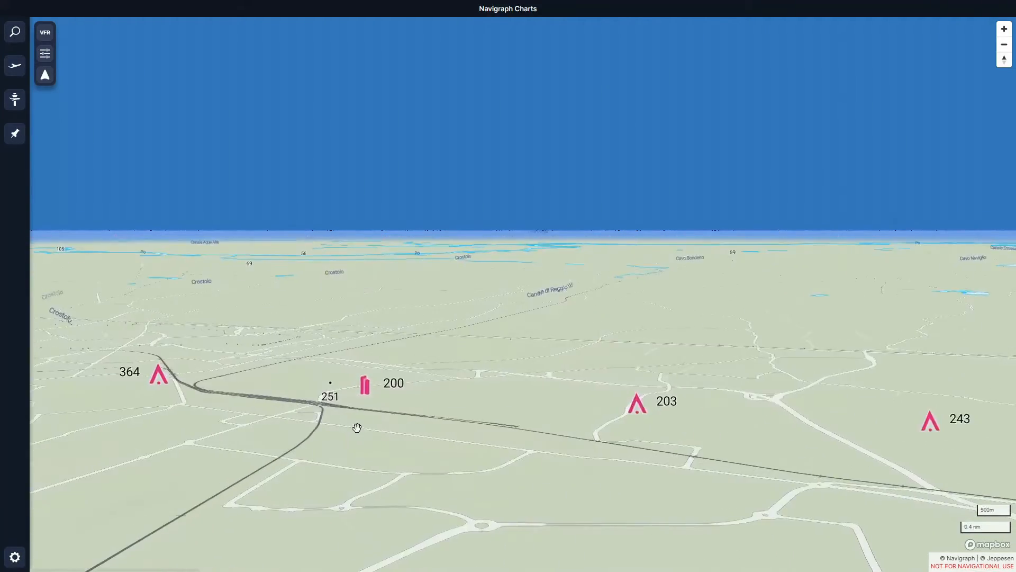
scroll(517, 464, up, 2)
mouse_move(497, 354)
mouse_down()
mouse_move(494, 440)
mouse_move(497, 333)
mouse_up()
scroll(517, 409, up, 2)
scroll(523, 397, up, 2)
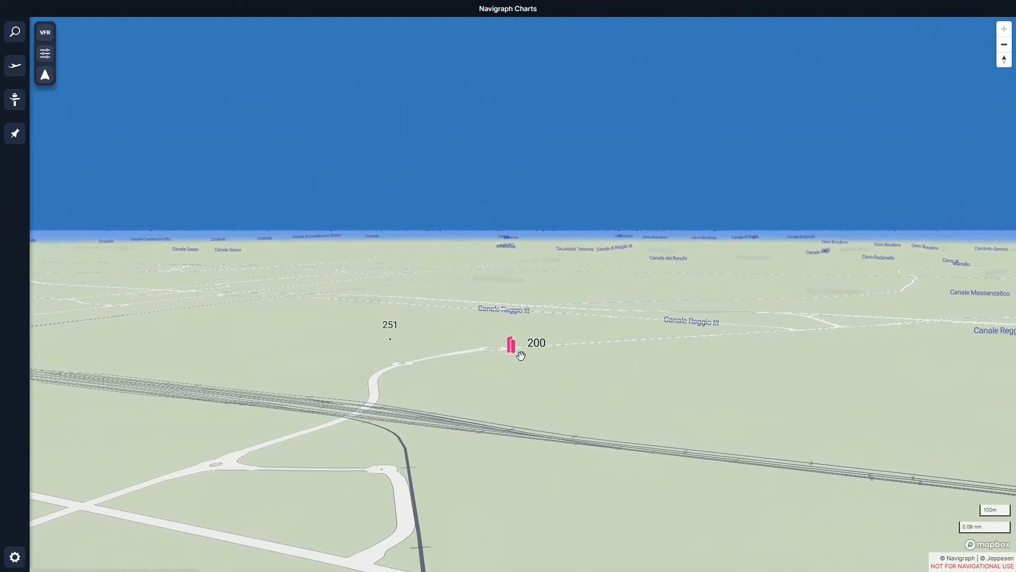
scroll(522, 377, down, 4)
scroll(521, 383, down, 6)
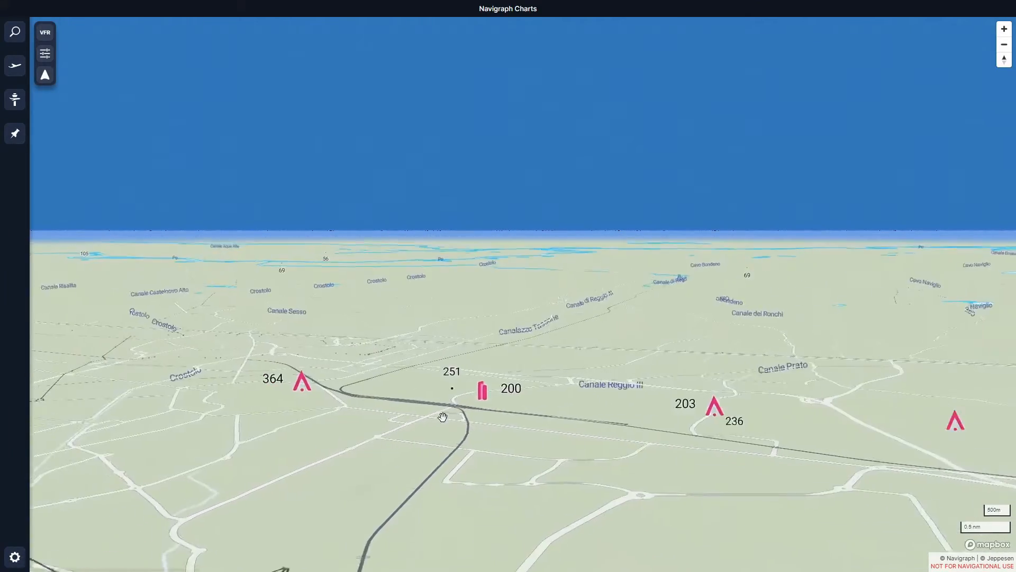
scroll(436, 413, down, 5)
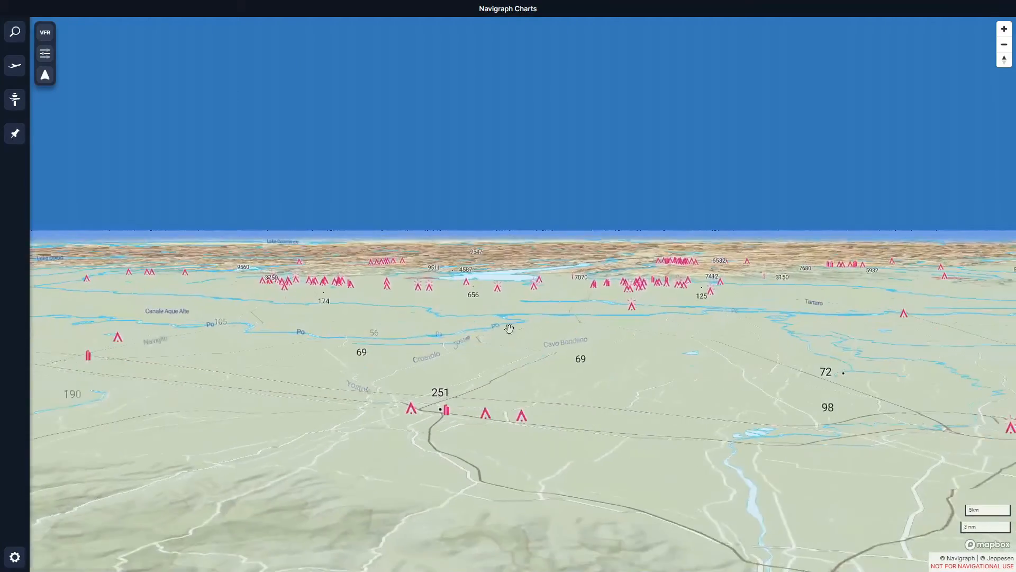
- Enable the Populated Areas layer in the Infrastructure map filters and view the built-up areas from Lake Garda west to Milan and Turin
drag(554, 309, 545, 386)
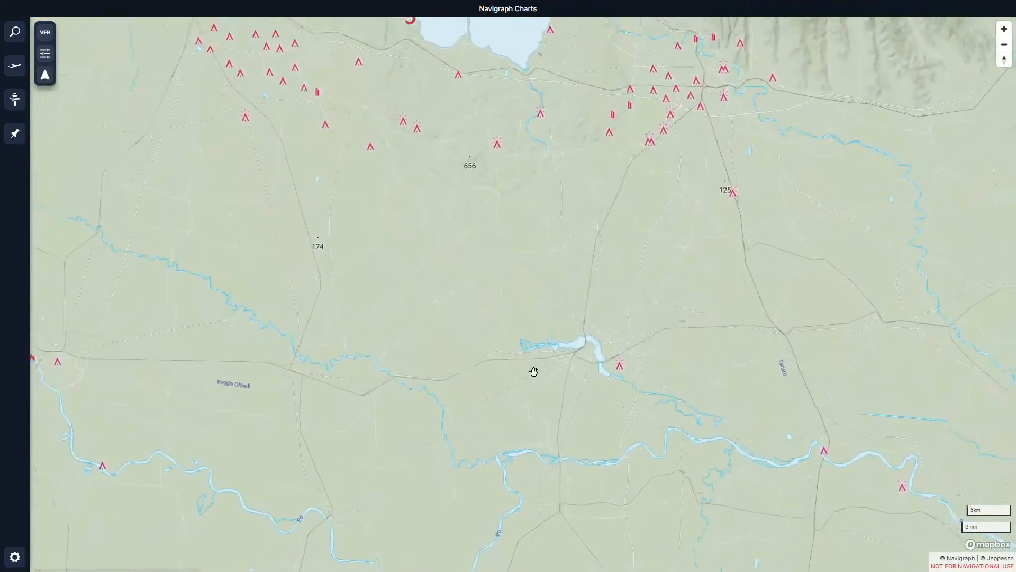
scroll(533, 370, down, 4)
click(45, 53)
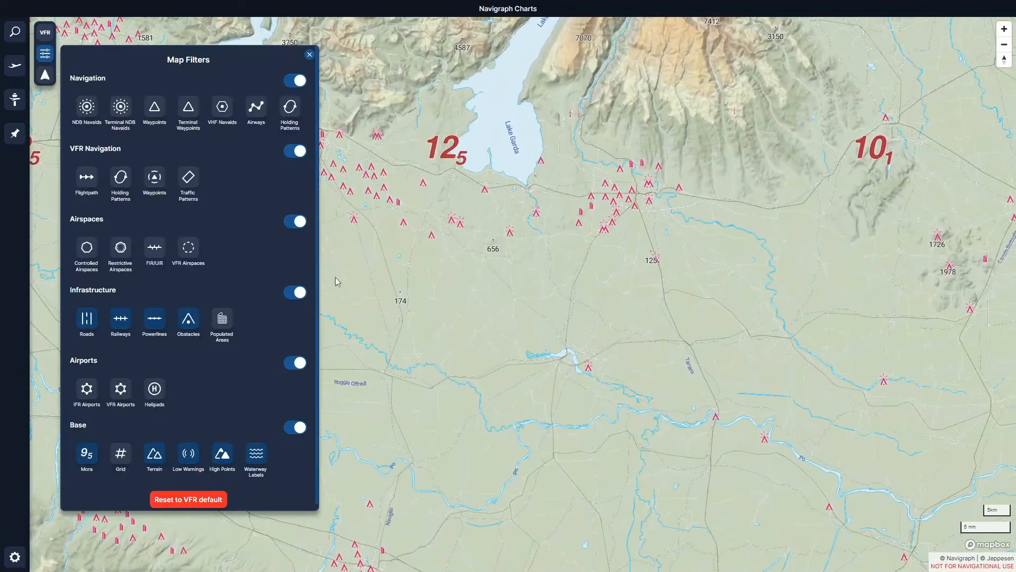
click(226, 326)
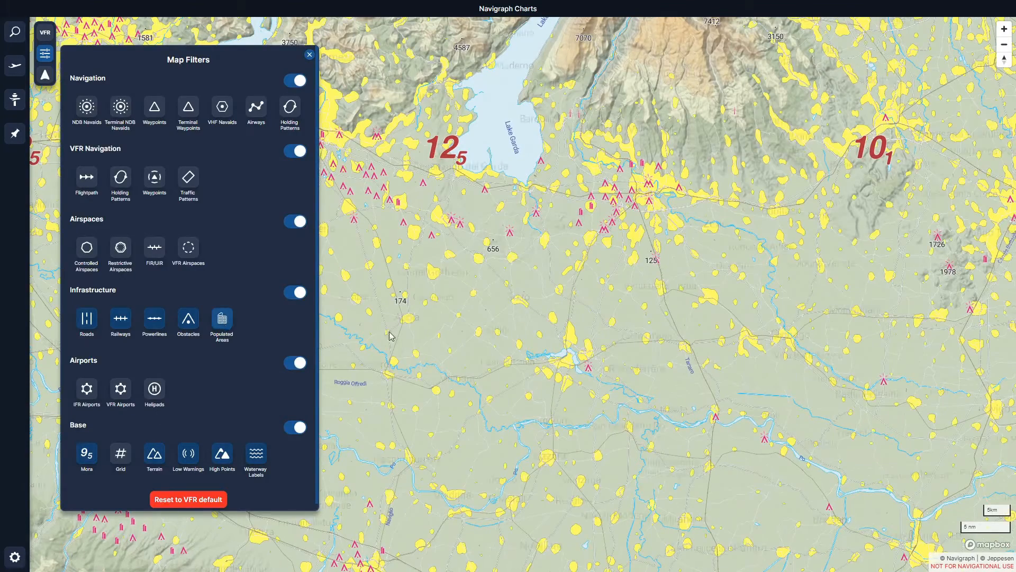
click(754, 386)
drag(583, 281, 833, 445)
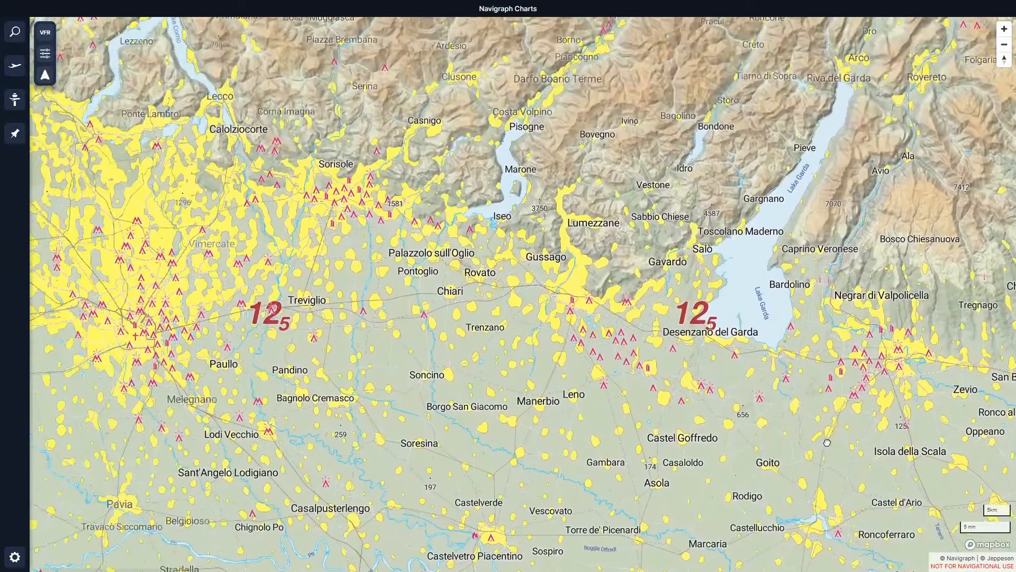
drag(338, 306, 862, 290)
drag(709, 265, 720, 283)
scroll(720, 283, down, 5)
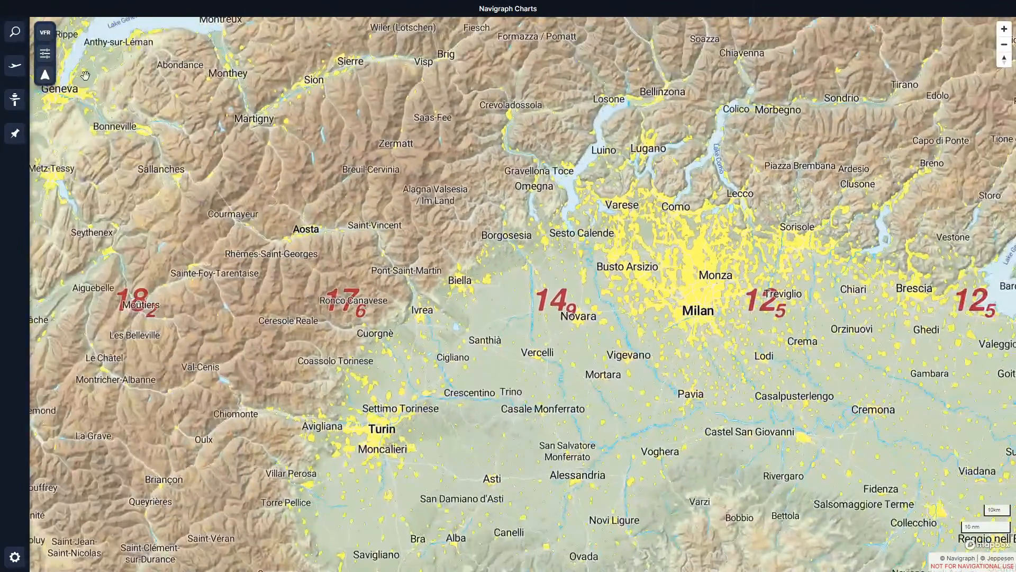
- Enable the IFR Airports and VFR Airports layers in the Airports map filters and close the filter list
click(45, 53)
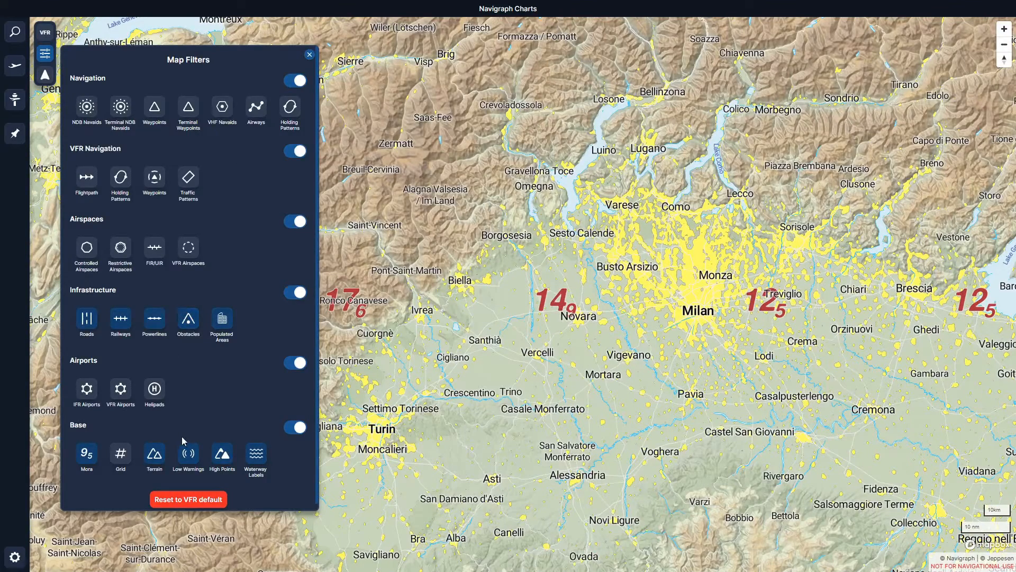
click(86, 390)
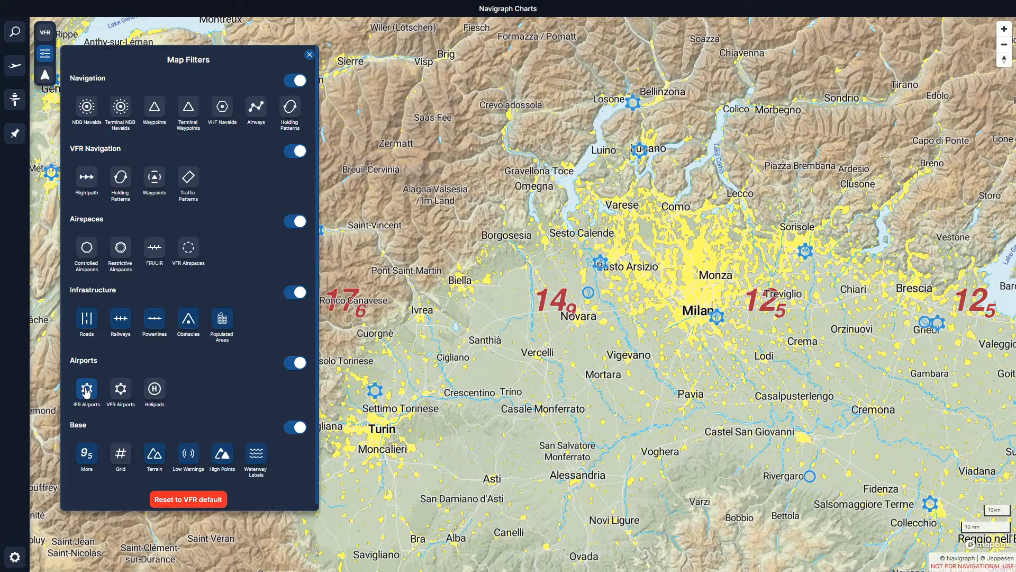
click(121, 391)
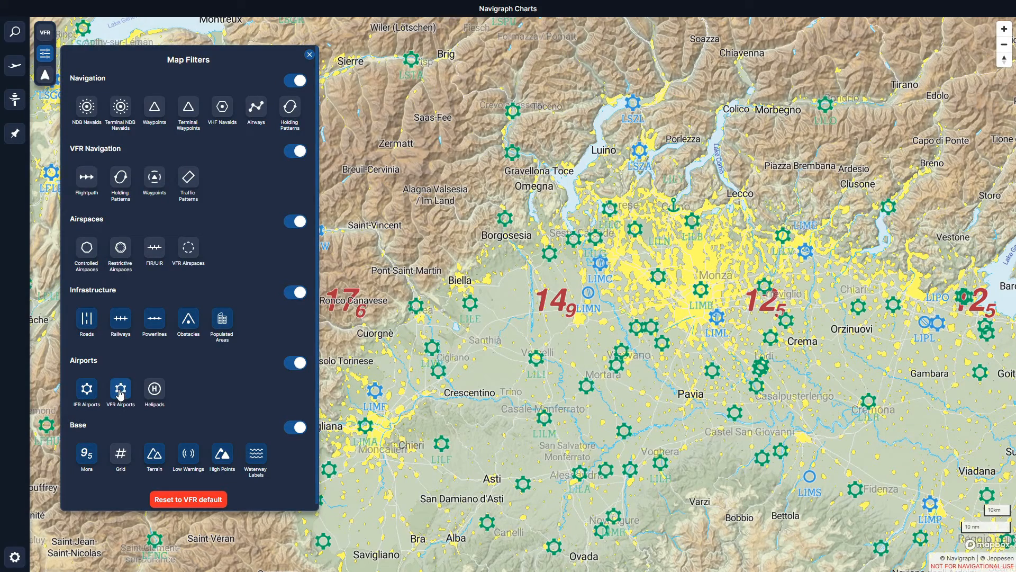
click(646, 336)
- Look over the IFR and VFR airport symbols across the western Alps, eastern France and northern Italy
drag(488, 307, 757, 475)
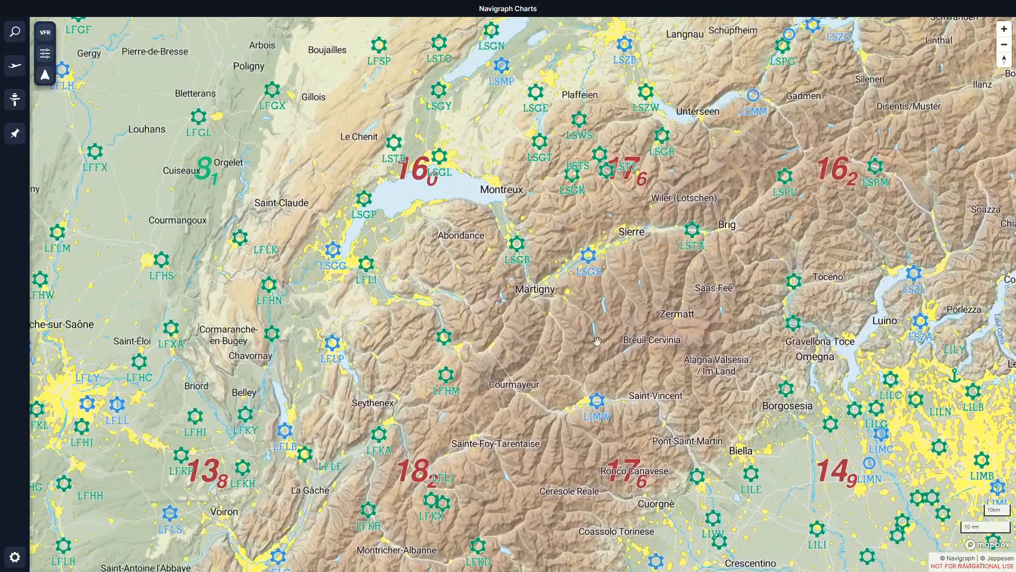
drag(509, 225, 580, 412)
drag(456, 147, 507, 385)
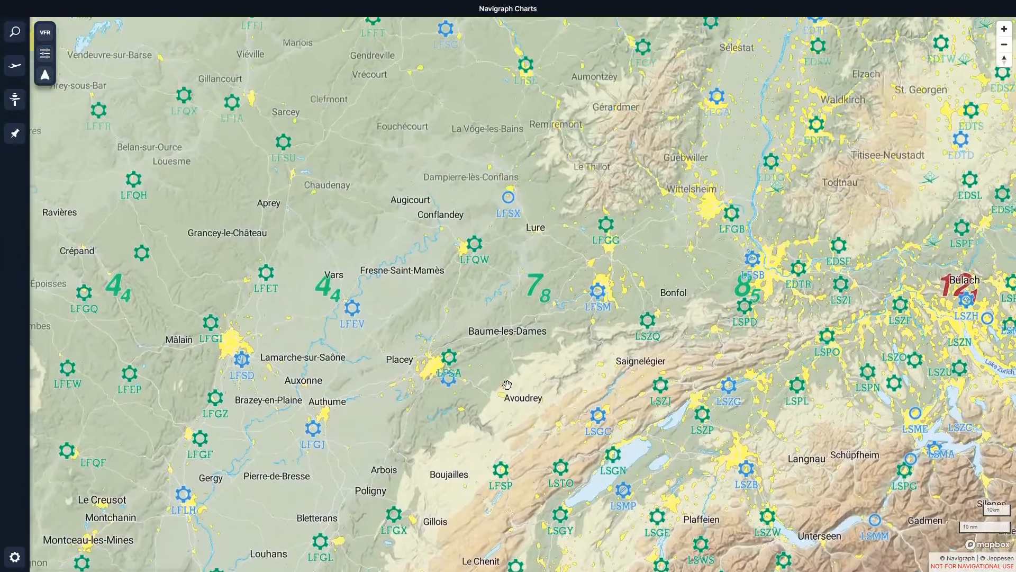
drag(696, 376, 306, 80)
drag(651, 545, 516, 220)
drag(387, 256, 476, 369)
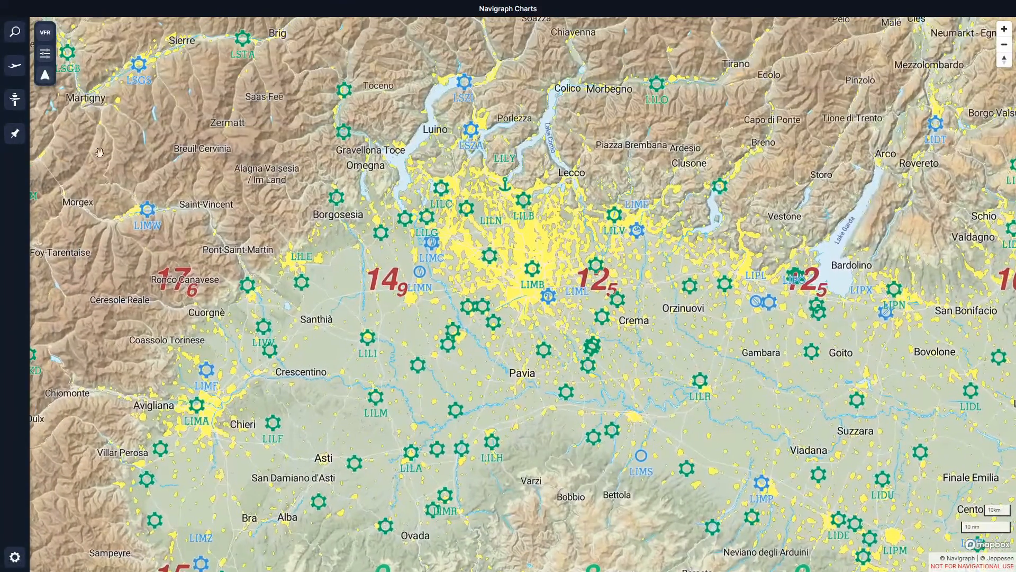
- Enable the Controlled Airspaces layer in the Airspaces map filters and close the filter list
click(44, 54)
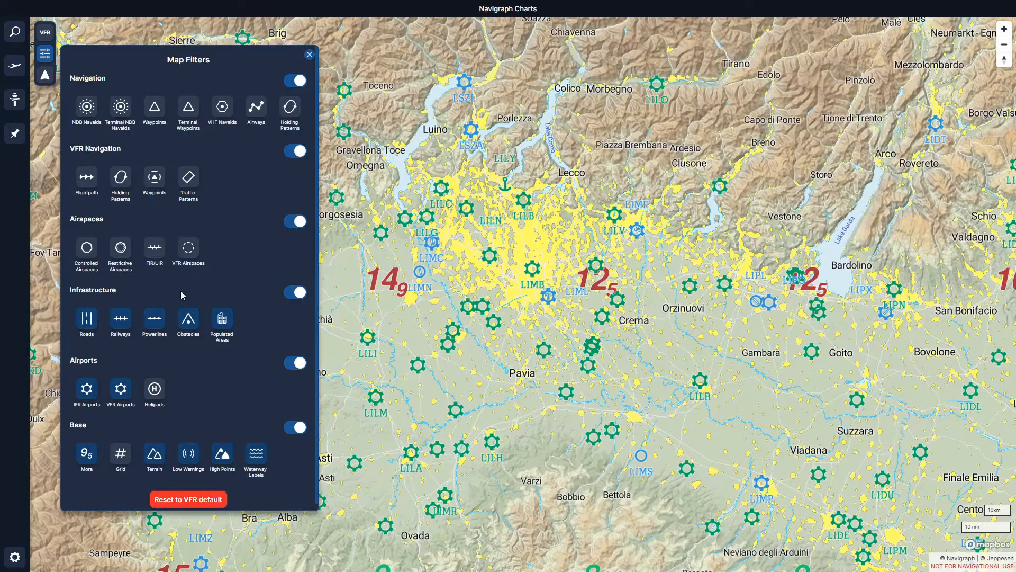
click(87, 248)
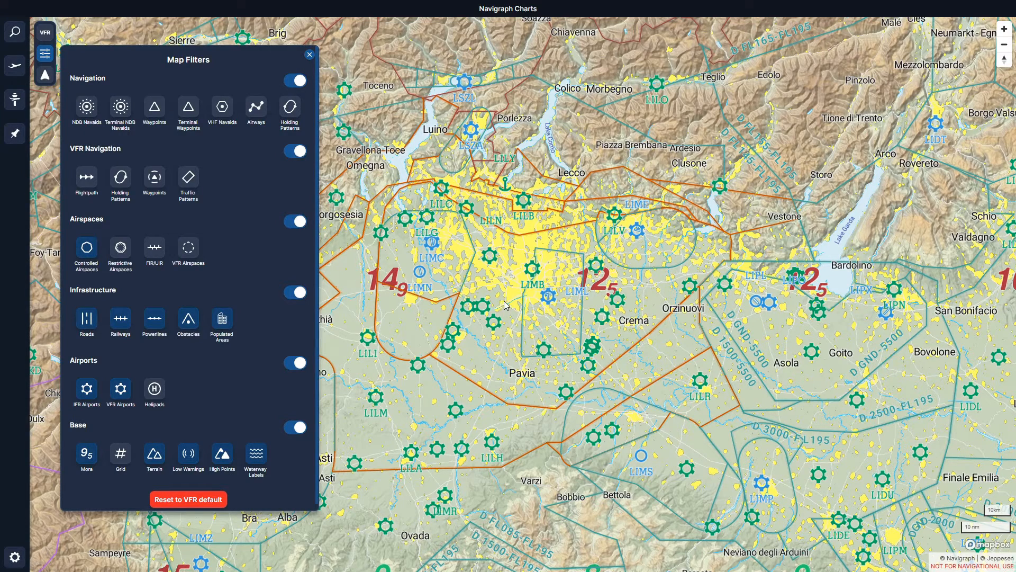
click(519, 310)
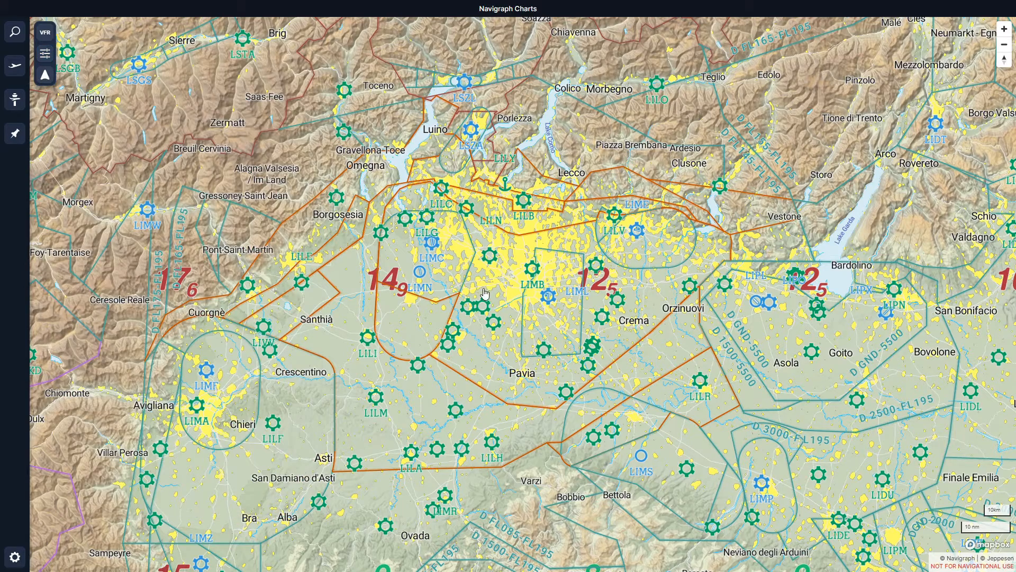
- Examine the controlled airspace boundaries and altitude labels over northern Italy, Switzerland and eastern France at different scales
drag(477, 280, 522, 306)
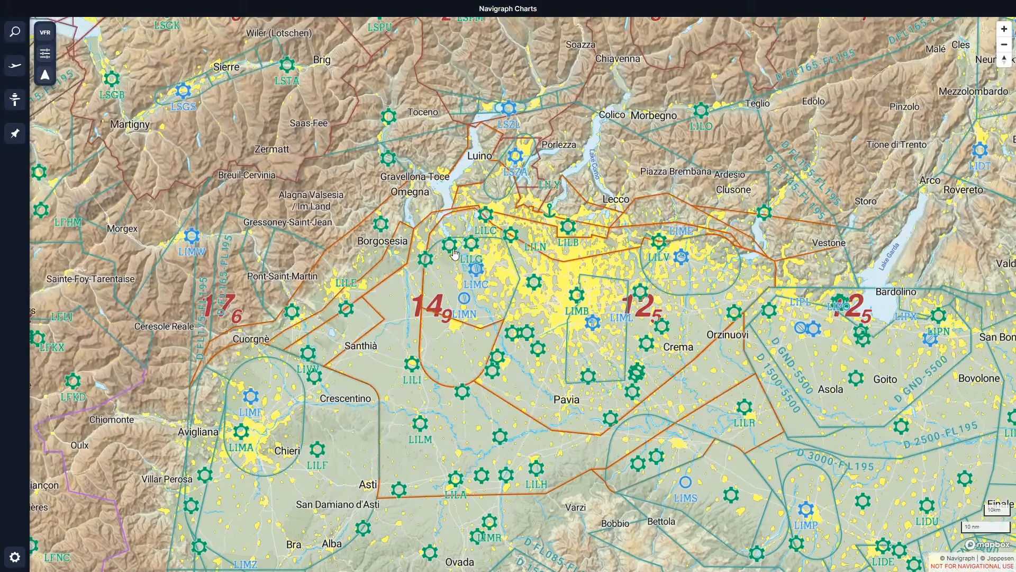
drag(454, 254, 630, 394)
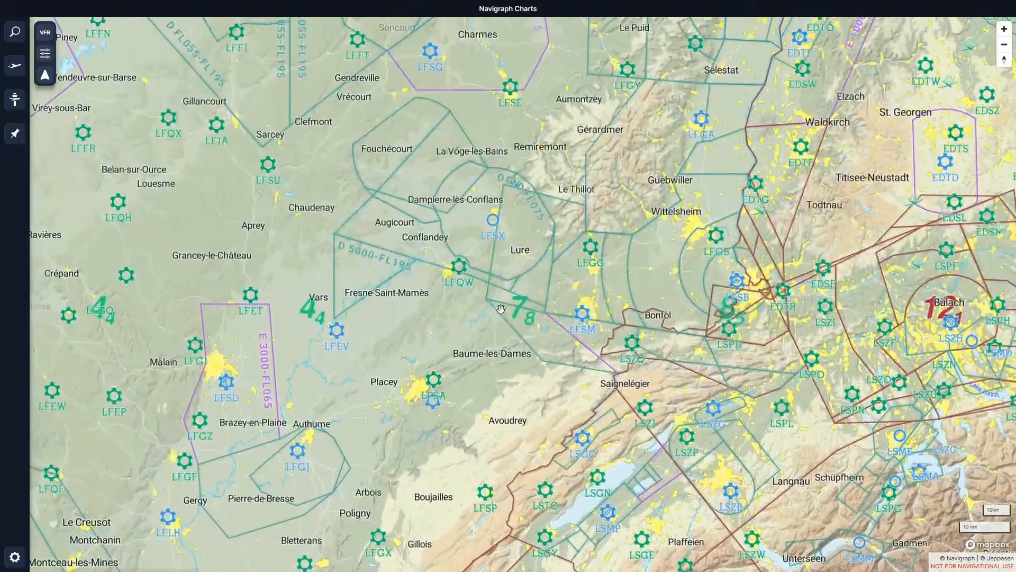
drag(499, 309, 634, 357)
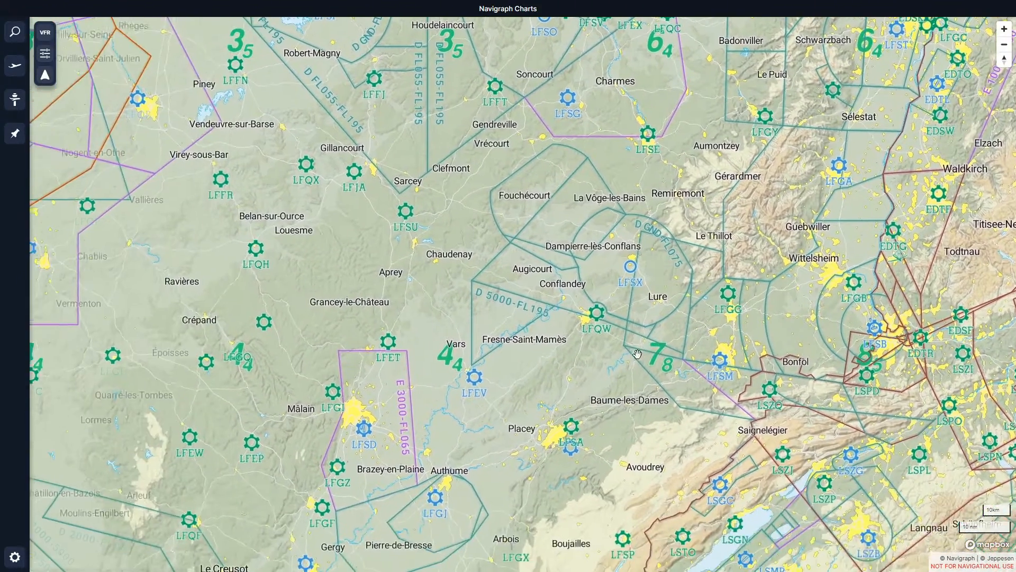
scroll(612, 404, down, 2)
scroll(609, 404, down, 2)
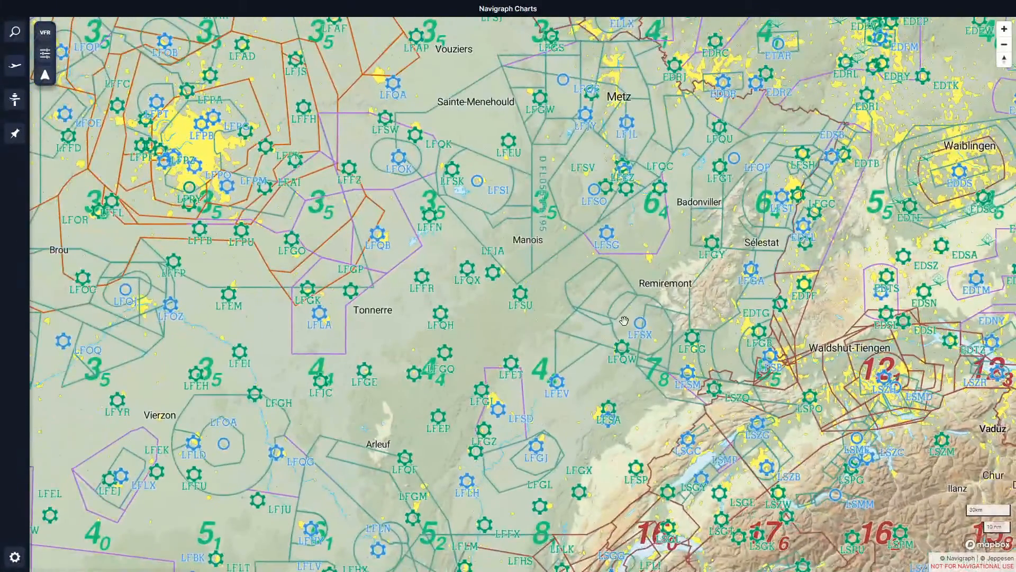
drag(624, 321, 453, 319)
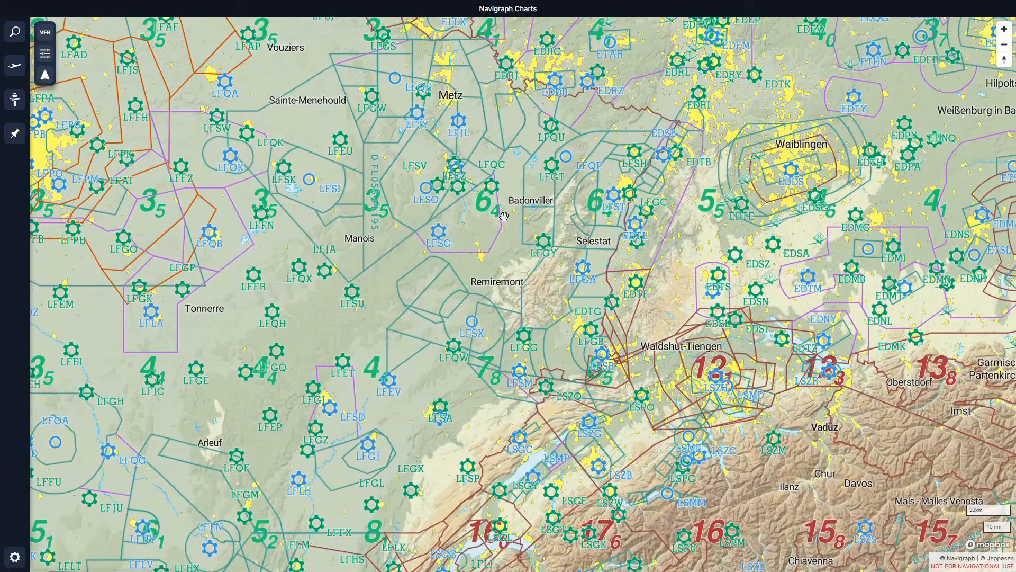
drag(527, 197, 616, 162)
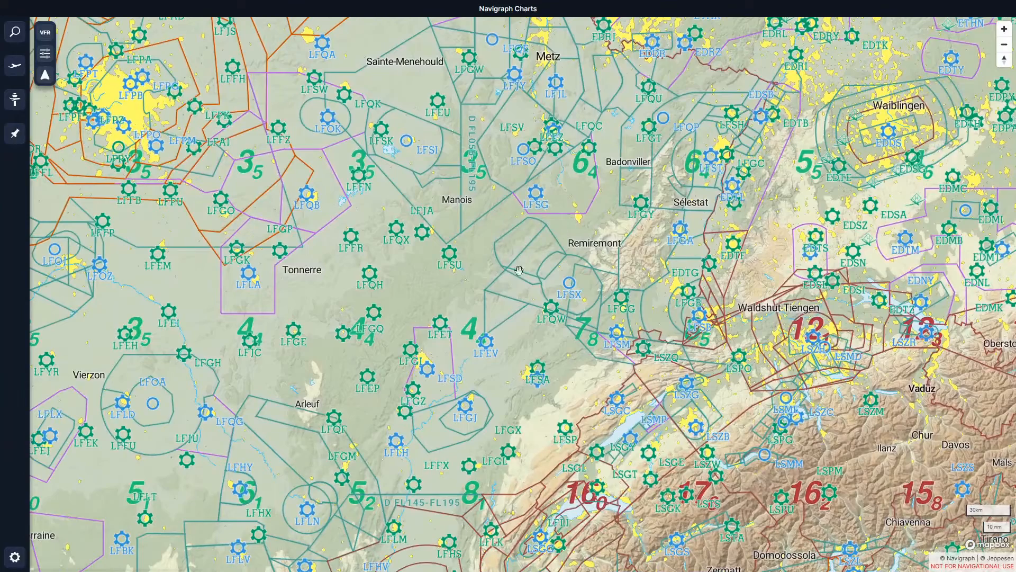
- Follow the controlled airspaces across the Alps and down the Italian peninsula, and examine those around Naples (LIRN)
drag(499, 316, 259, 188)
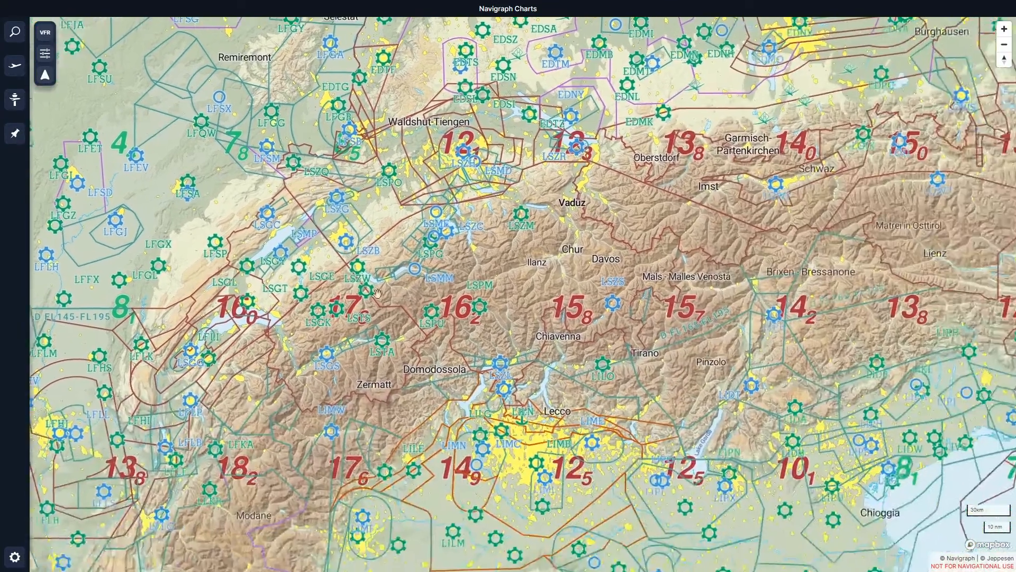
drag(638, 487, 468, 137)
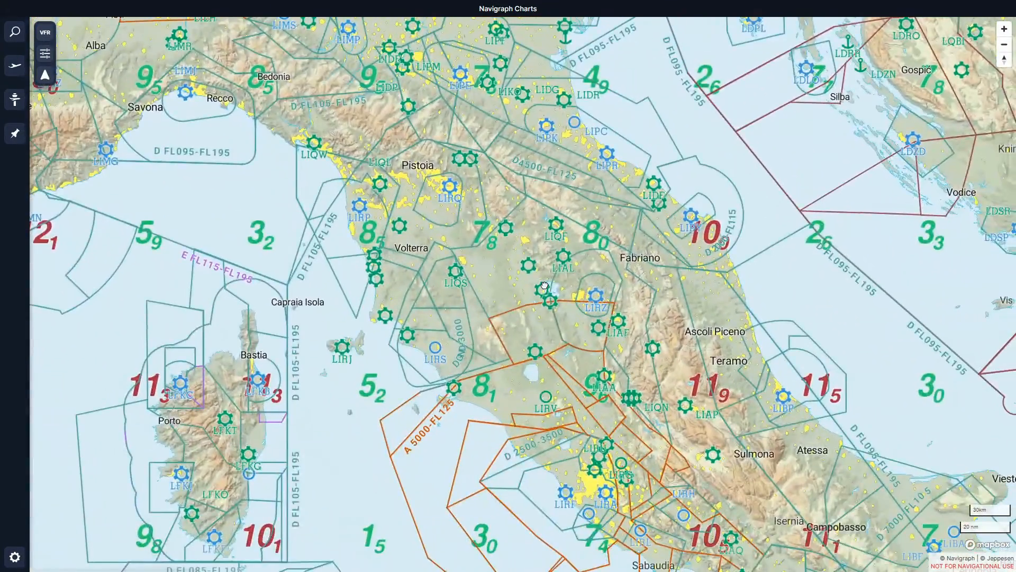
drag(539, 281, 472, 187)
drag(680, 495, 474, 313)
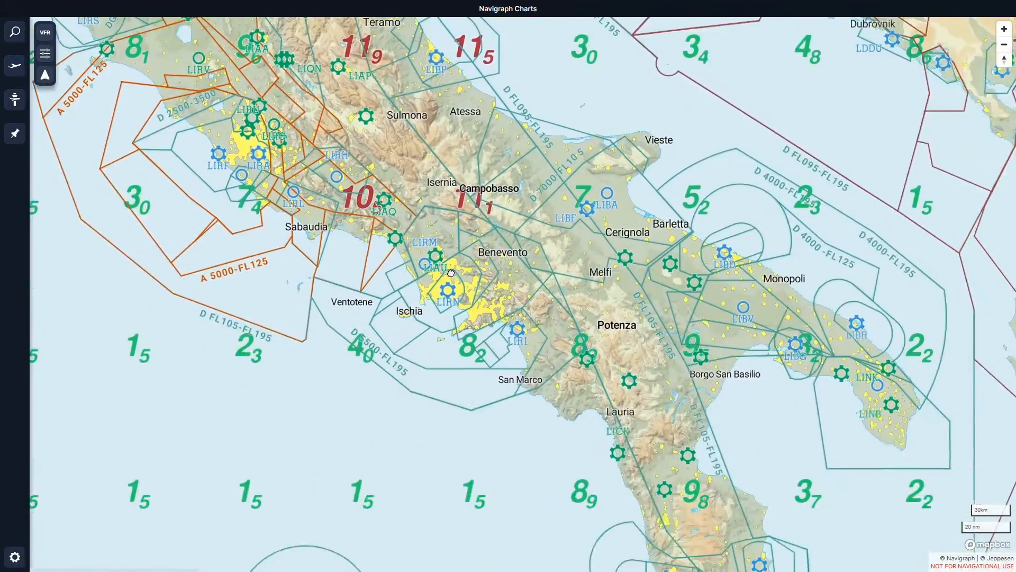
scroll(479, 321, up, 8)
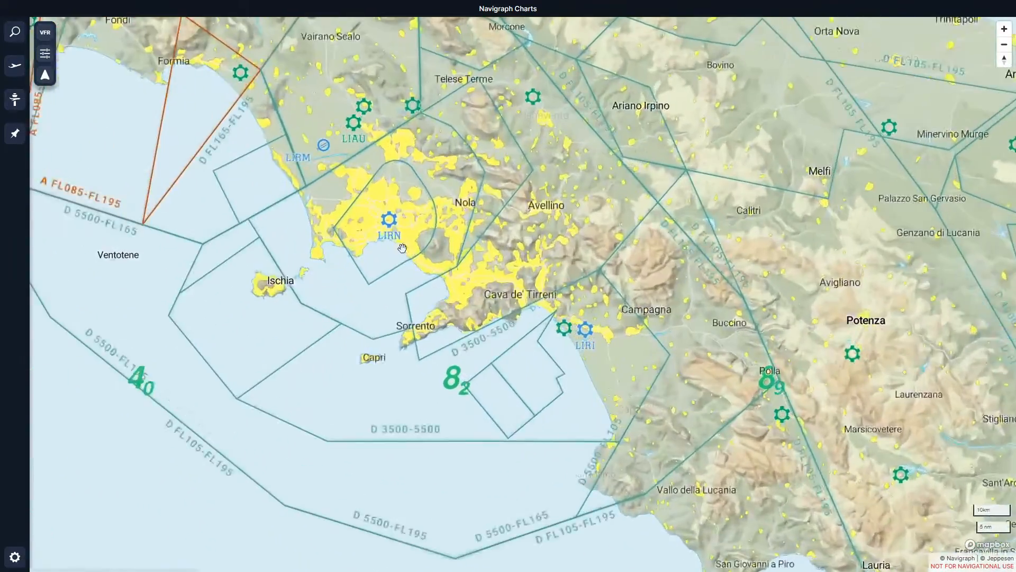
- Enable the Restrictive Airspaces and FIR/UIR layers in the Airspaces map filters over the Naples area
drag(403, 248, 527, 369)
click(45, 52)
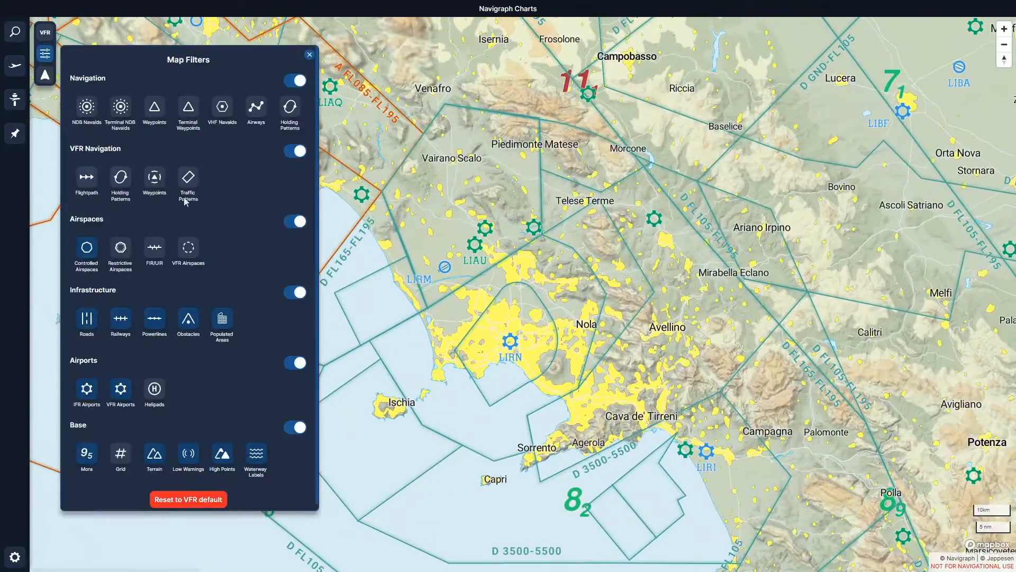
click(125, 259)
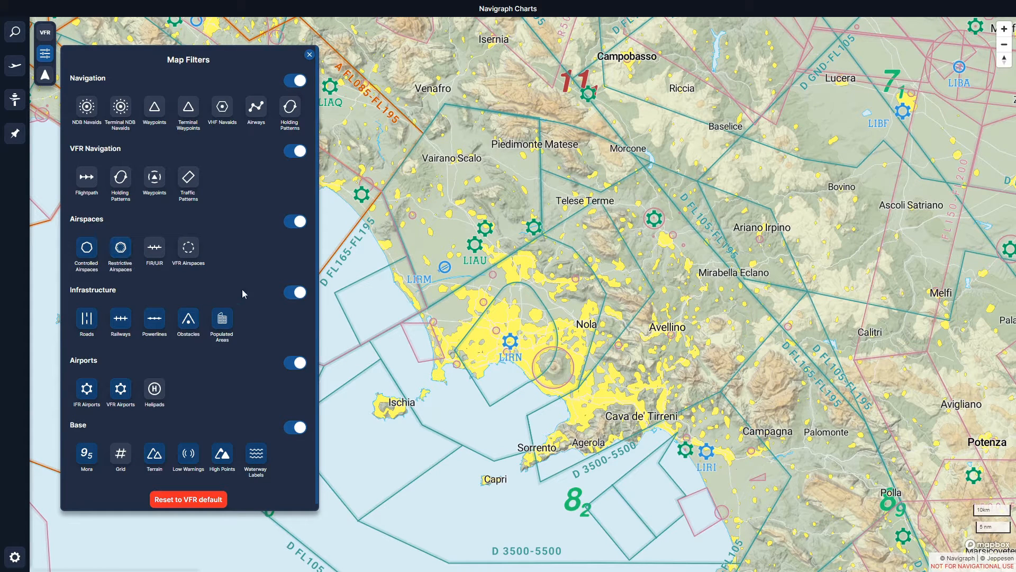
click(152, 256)
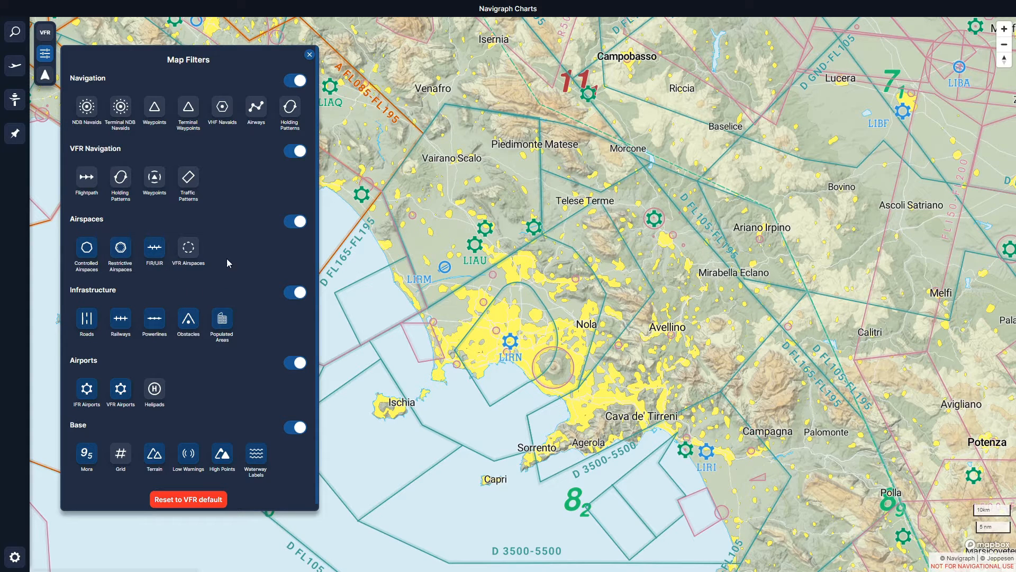
- Enable the VFR Airspaces layer, switching it off and on to compare its effect on the map
click(195, 251)
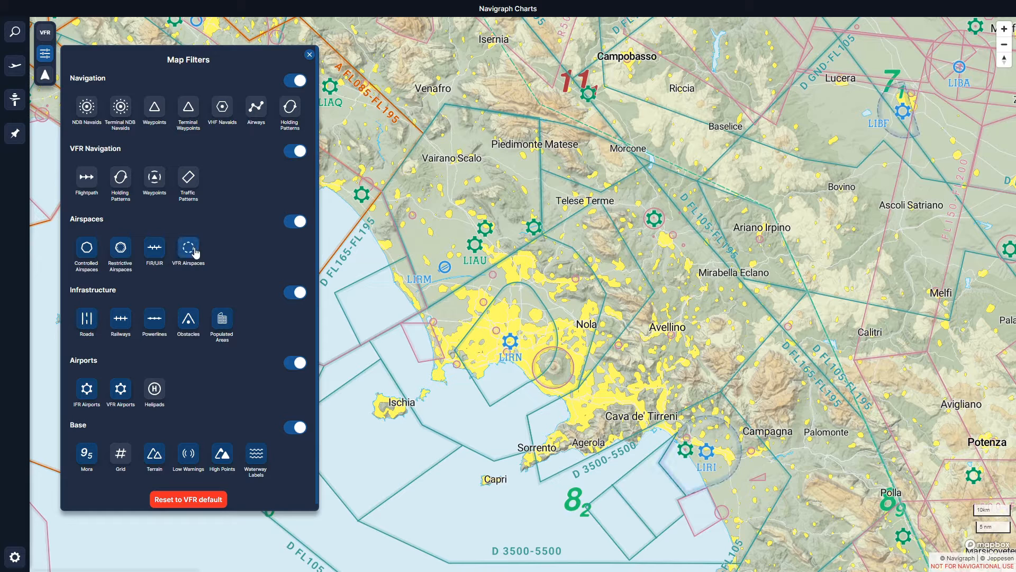
click(189, 249)
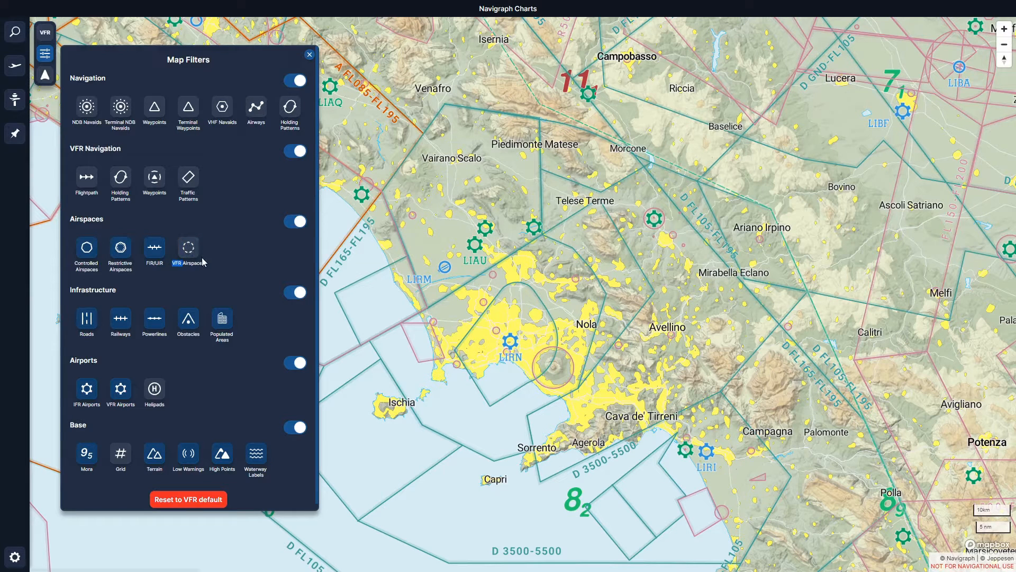
click(199, 252)
click(190, 254)
- Examine the VFR and restrictive airspaces around Salerno Pontecagnano (LIRI) from different scales and orientations
drag(789, 520, 673, 376)
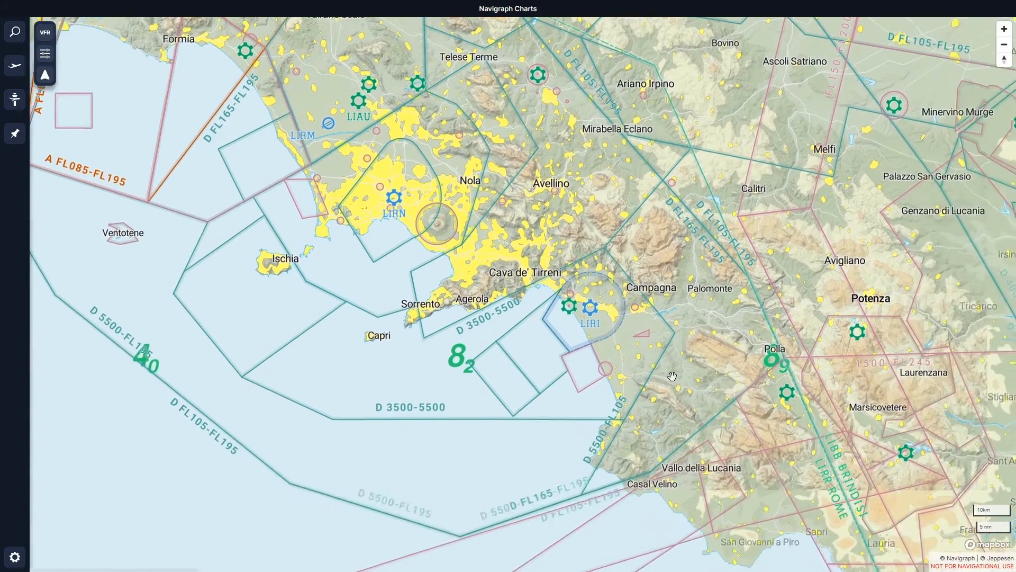
scroll(625, 370, up, 5)
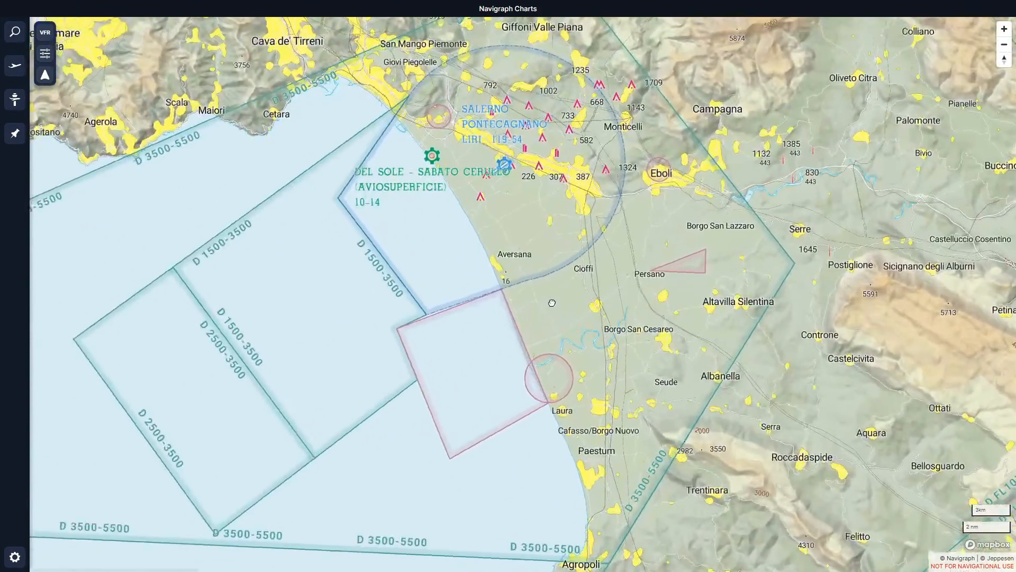
mouse_move(552, 302)
mouse_down()
mouse_move(545, 229)
mouse_move(537, 315)
mouse_up()
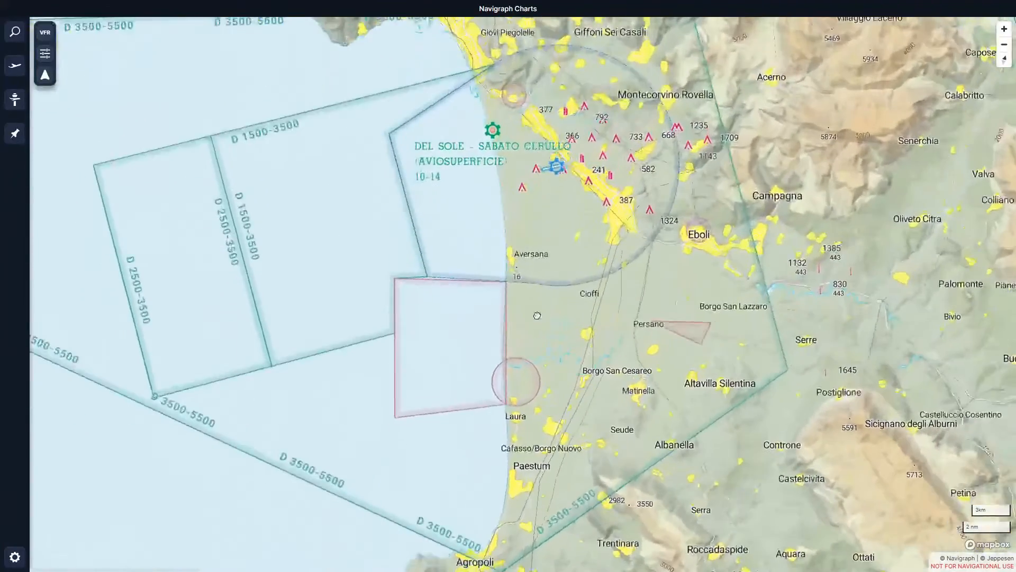
drag(545, 263, 506, 350)
scroll(504, 348, up, 2)
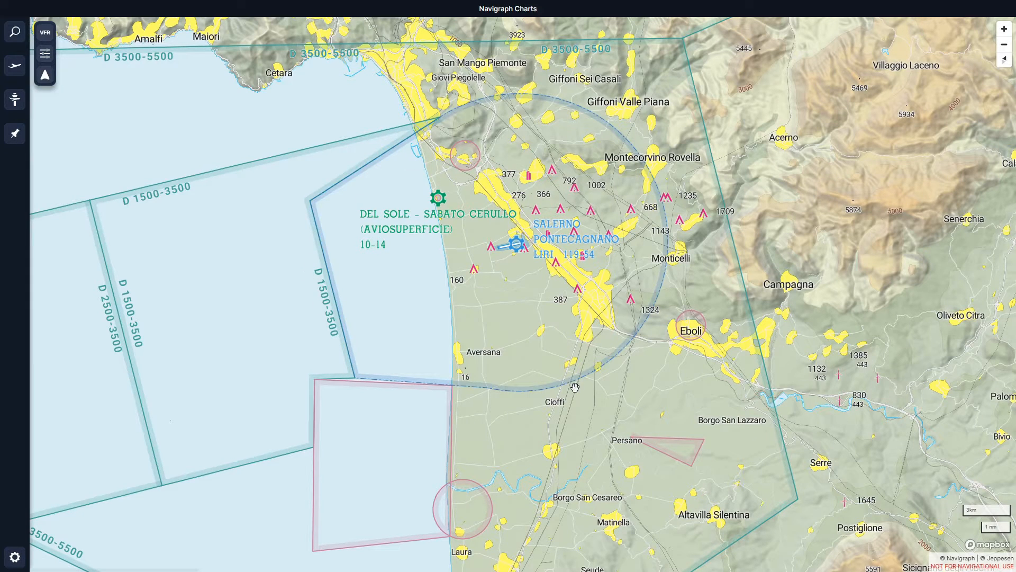
drag(608, 425, 637, 416)
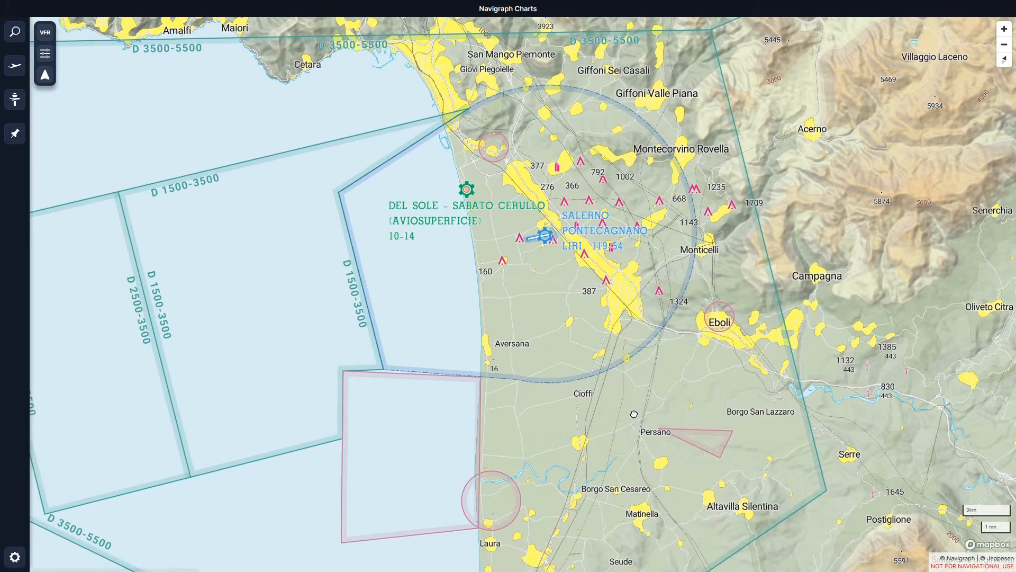
- Enable the Flightpath layer in the VFR Navigation map filters and close the filter list
click(45, 53)
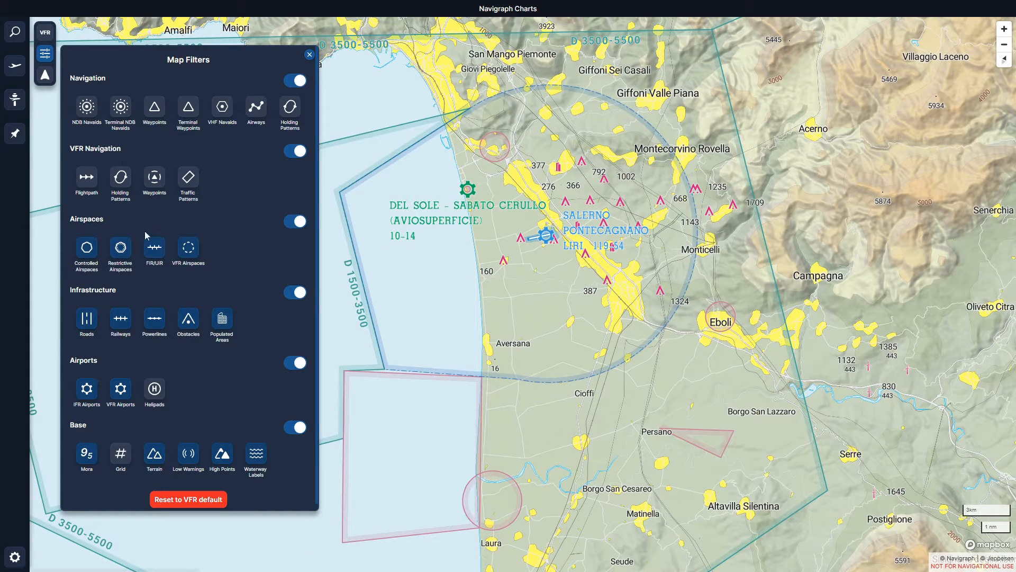
click(90, 183)
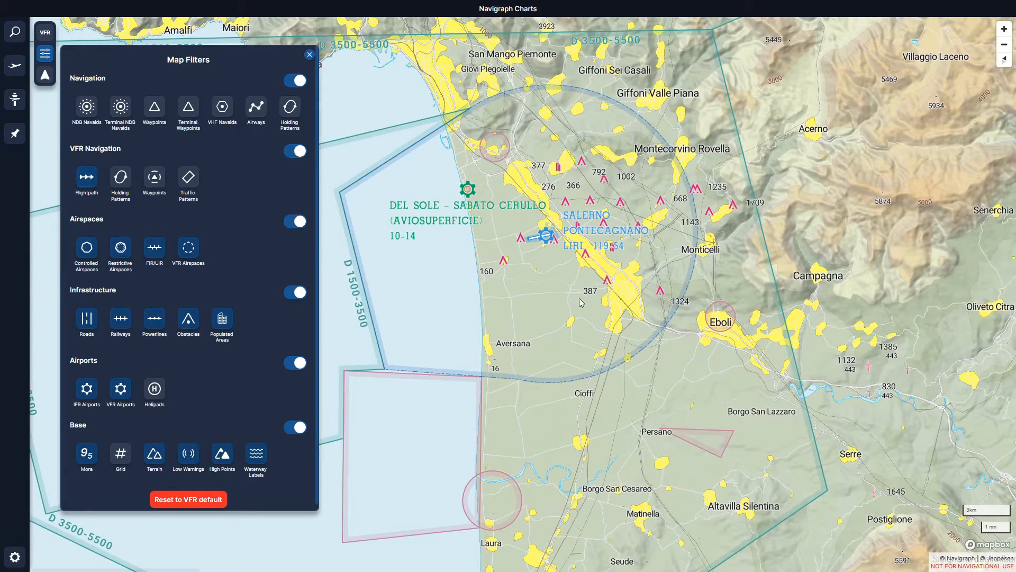
click(658, 372)
- Look for VFR flightpaths from Salerno northwards along Italy's west coast, past Tuscany and Liguria to the Po Valley
scroll(598, 313, down, 5)
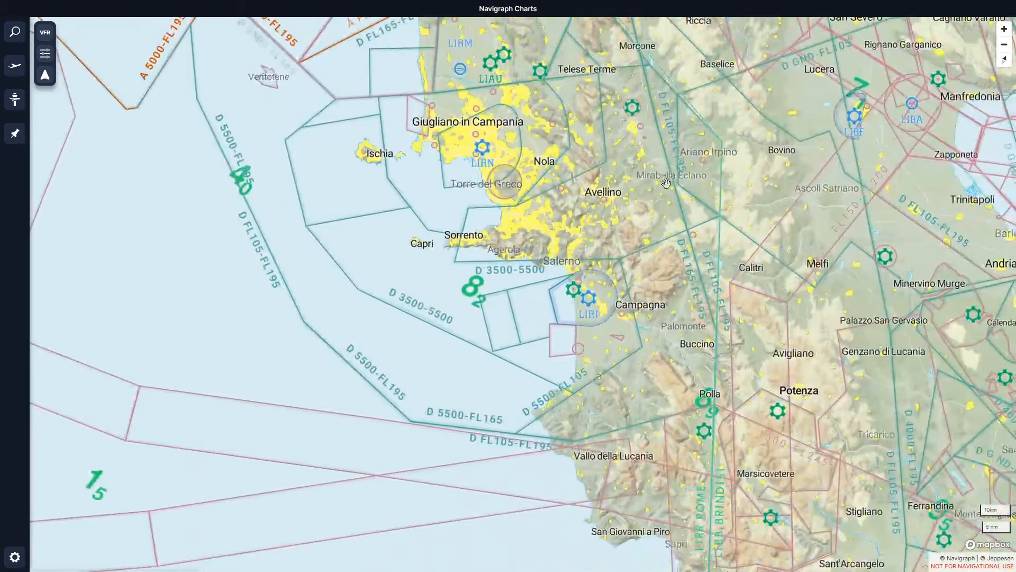
drag(666, 183, 670, 400)
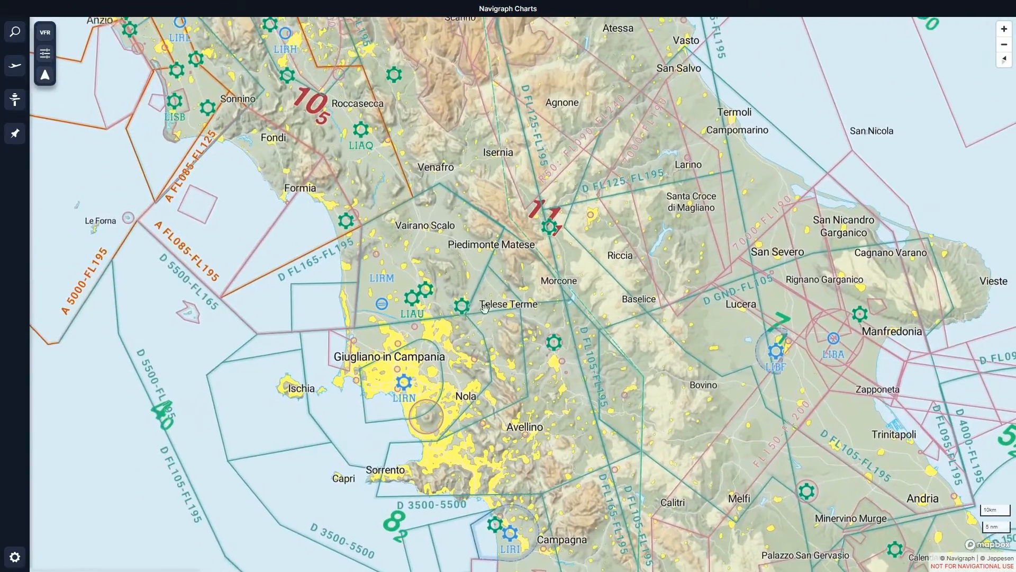
drag(375, 173, 659, 456)
drag(560, 67, 621, 415)
scroll(440, 304, up, 5)
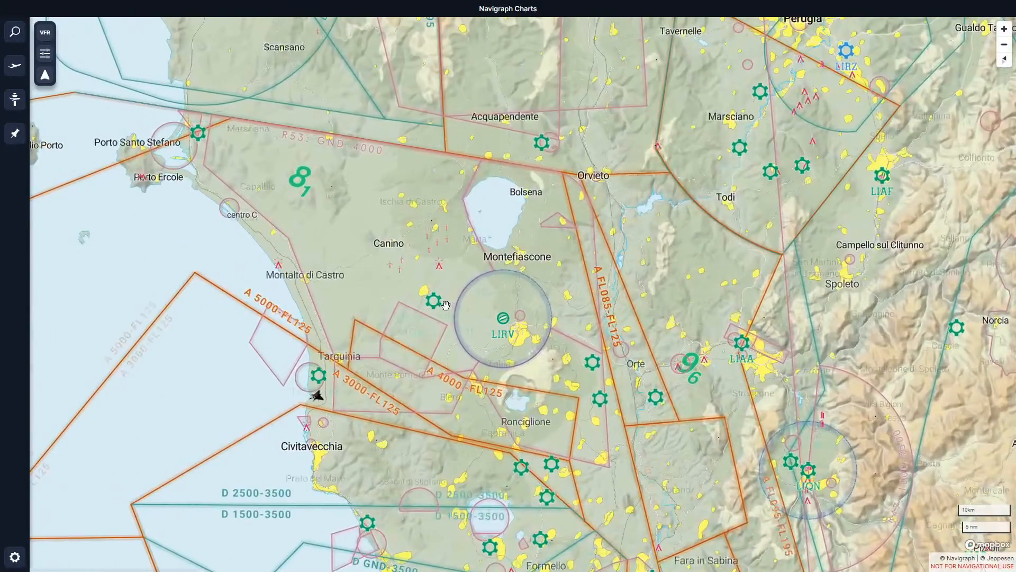
drag(465, 237, 683, 525)
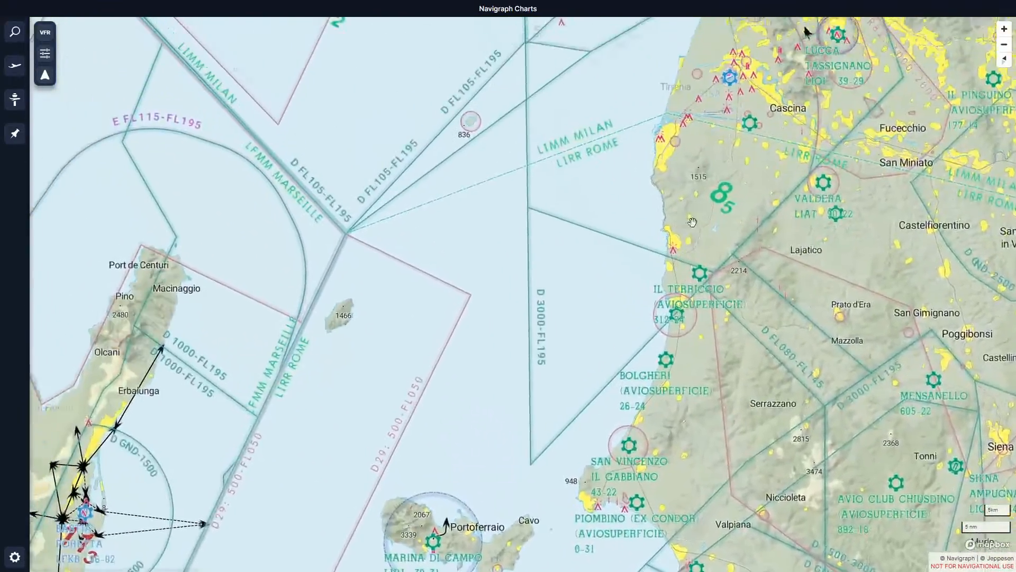
drag(780, 69, 722, 333)
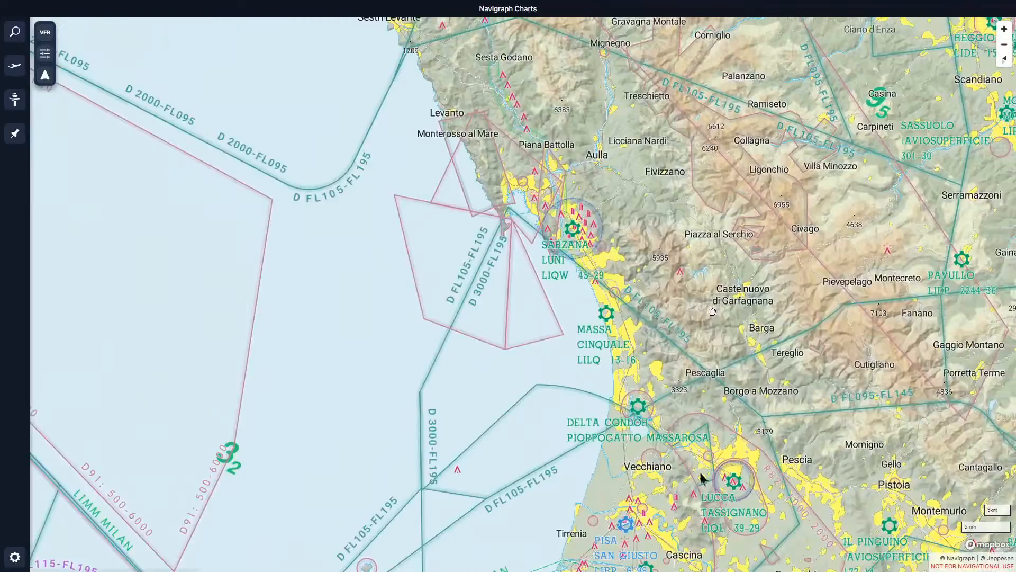
drag(799, 106, 588, 323)
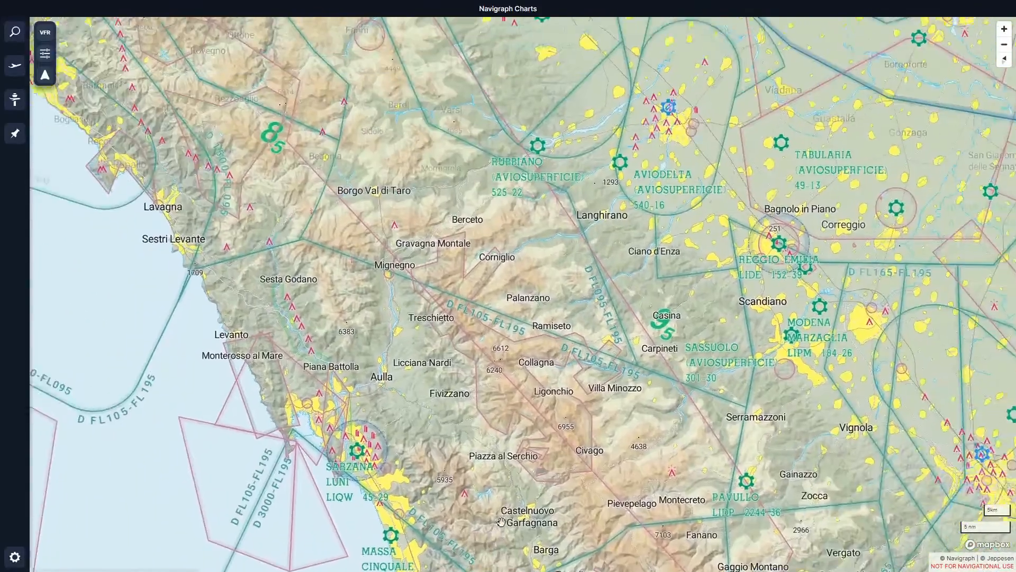
drag(612, 284, 610, 415)
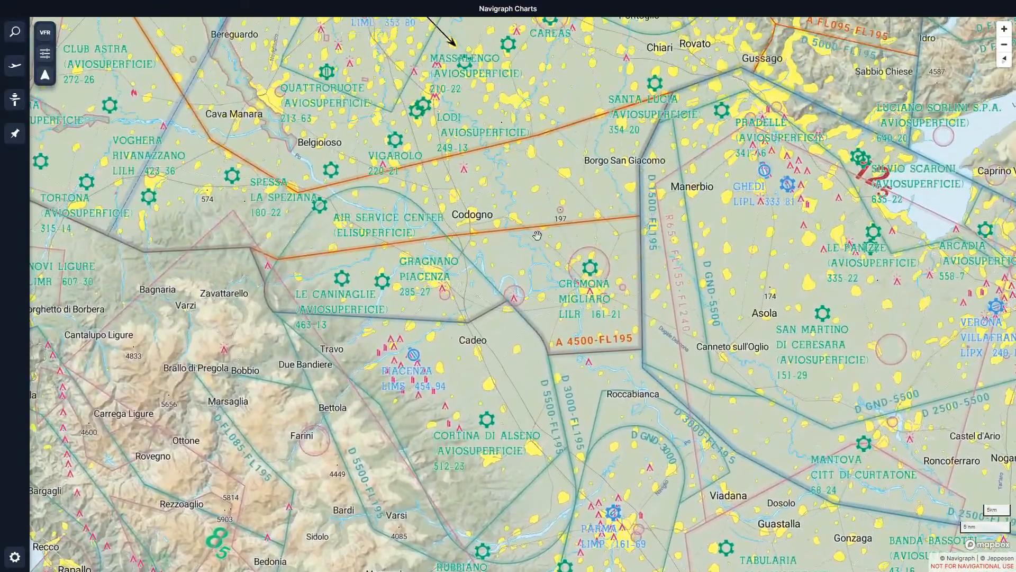
- Inspect Verona Villafranca airport (LIPX) and its surroundings for VFR flightpaths at different scales, and check the active map filters
drag(768, 328, 339, 307)
scroll(550, 321, up, 5)
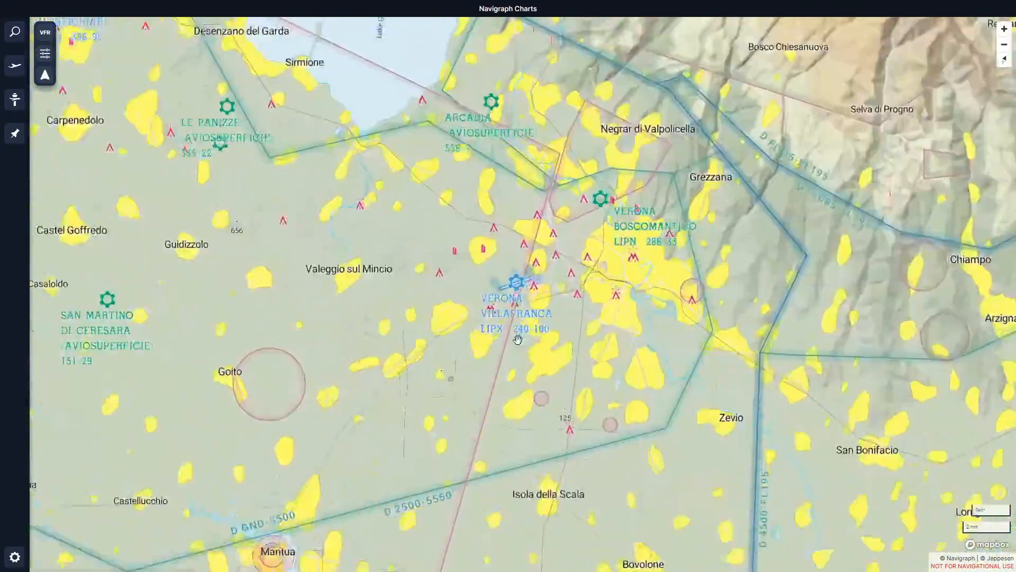
scroll(534, 283, up, 3)
scroll(477, 215, up, 2)
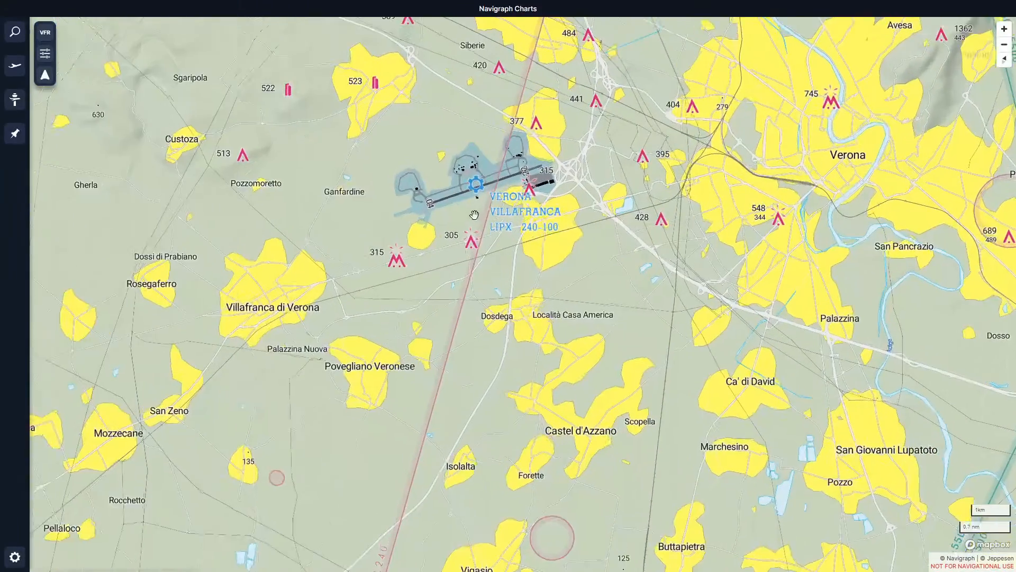
drag(384, 189, 435, 340)
scroll(547, 387, up, 3)
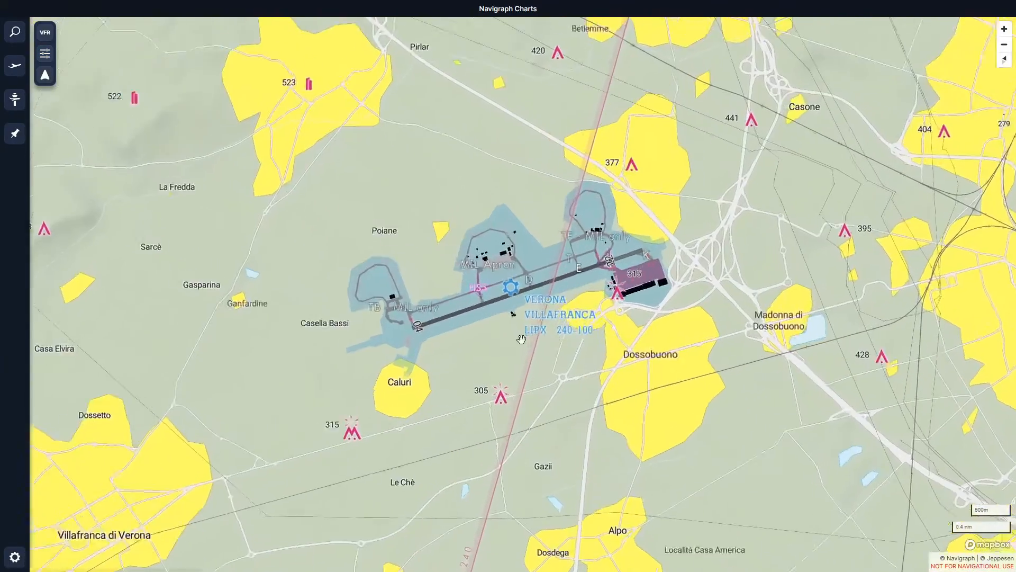
click(45, 55)
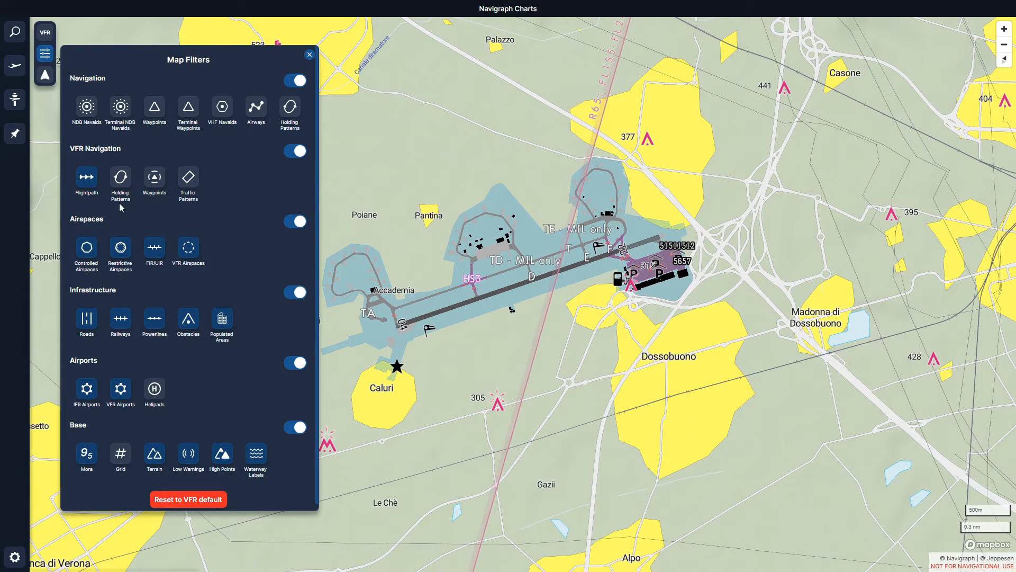
click(792, 358)
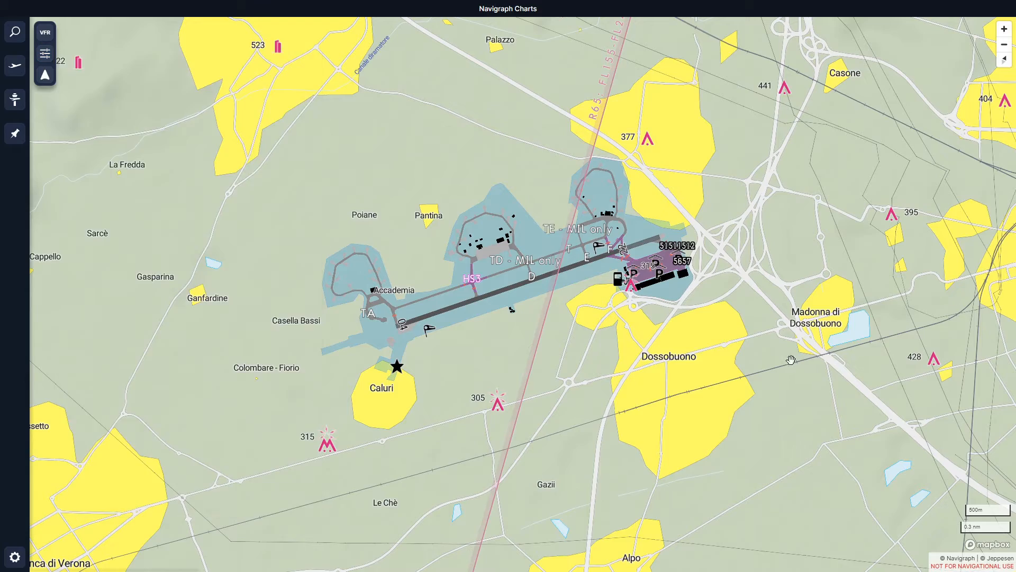
scroll(759, 394, down, 5)
scroll(757, 397, down, 5)
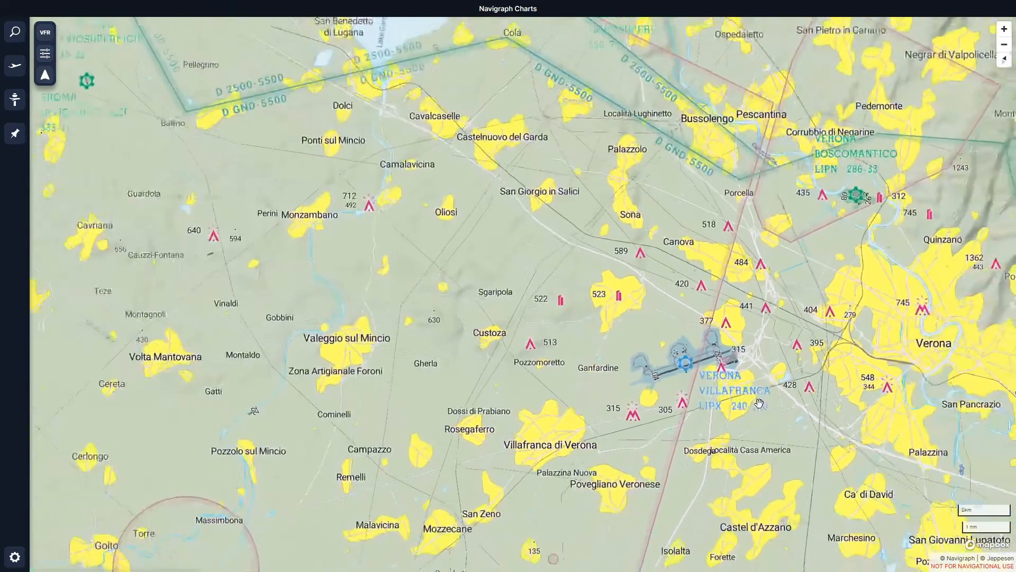
- Search for EGCC and show Manchester airport on the map
click(14, 35)
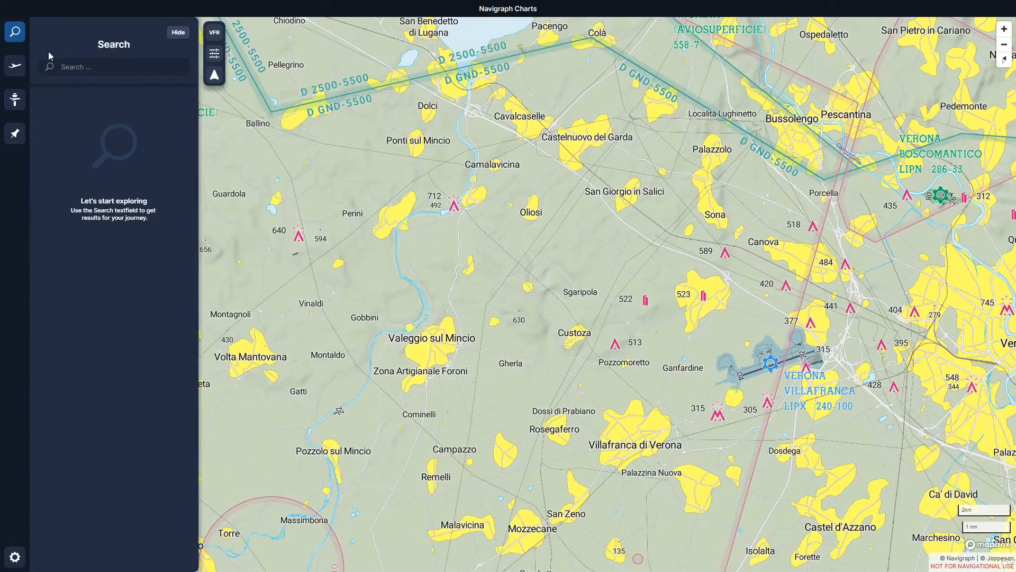
click(89, 67)
text(e)
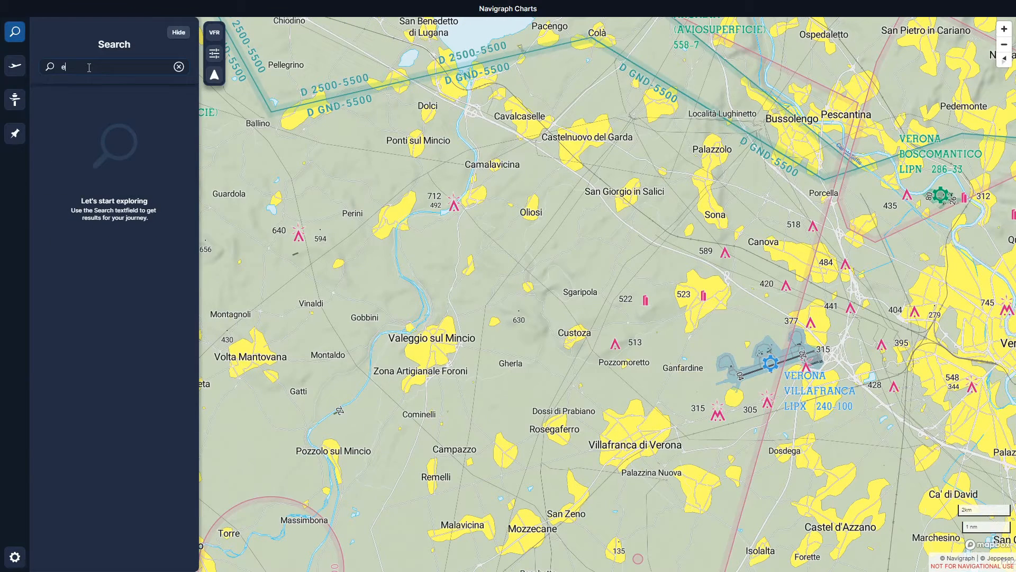
key(BackSpace)
text(E)
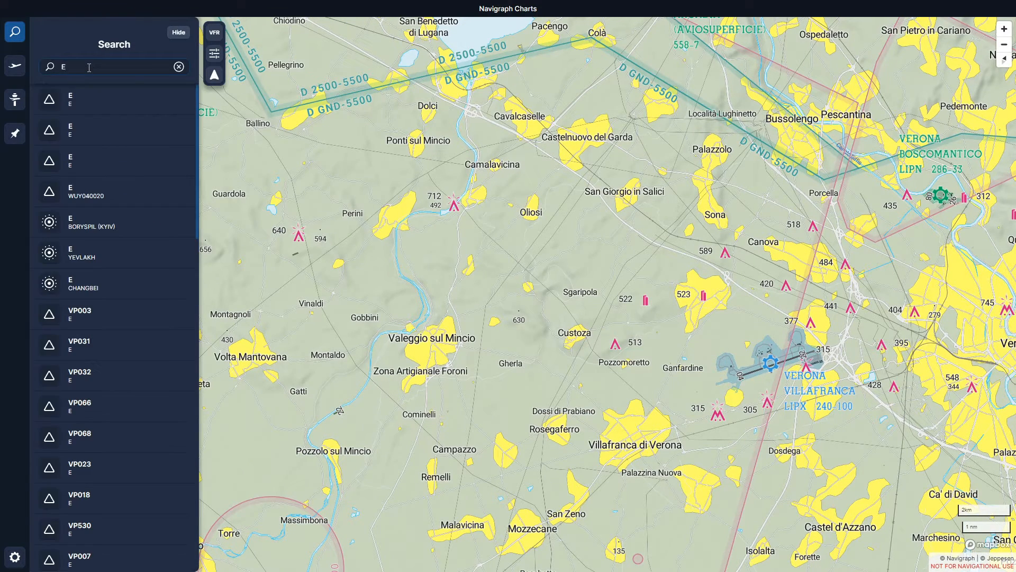
text(GCC)
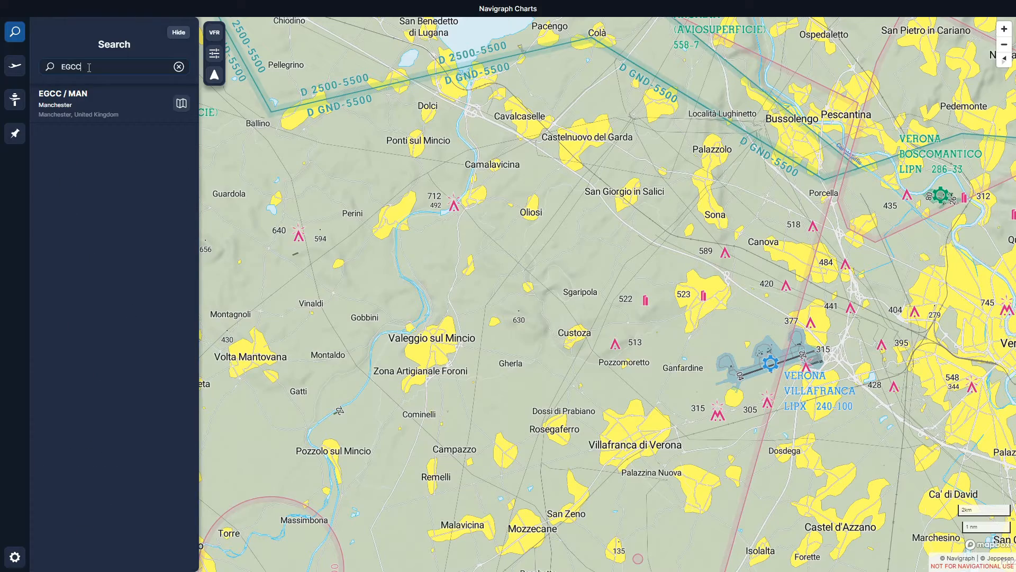
click(100, 107)
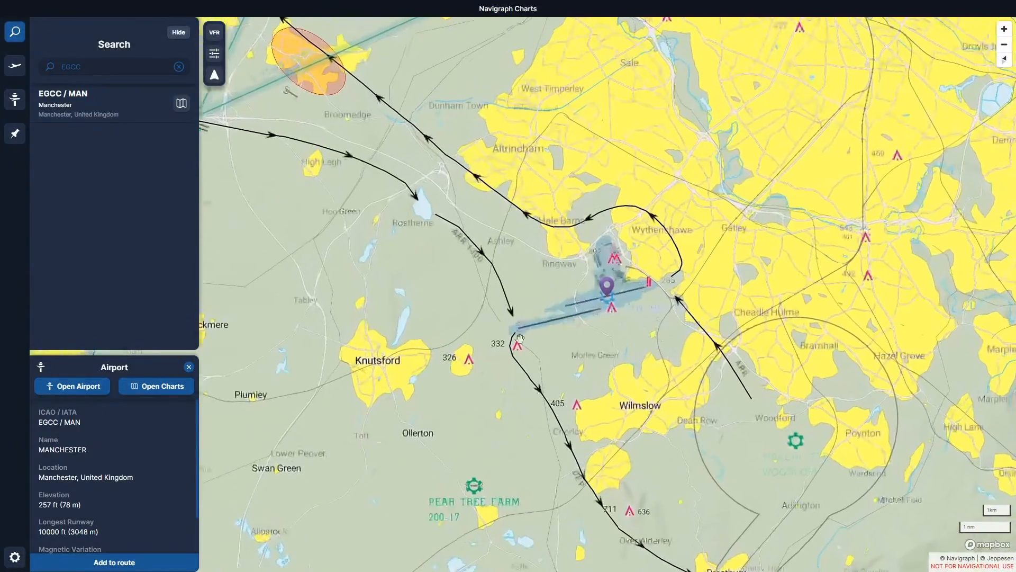
- Examine the VFR arrival and departure flightpaths around Manchester airport, including those towards Prestbury and Stretton
scroll(607, 333, down, 3)
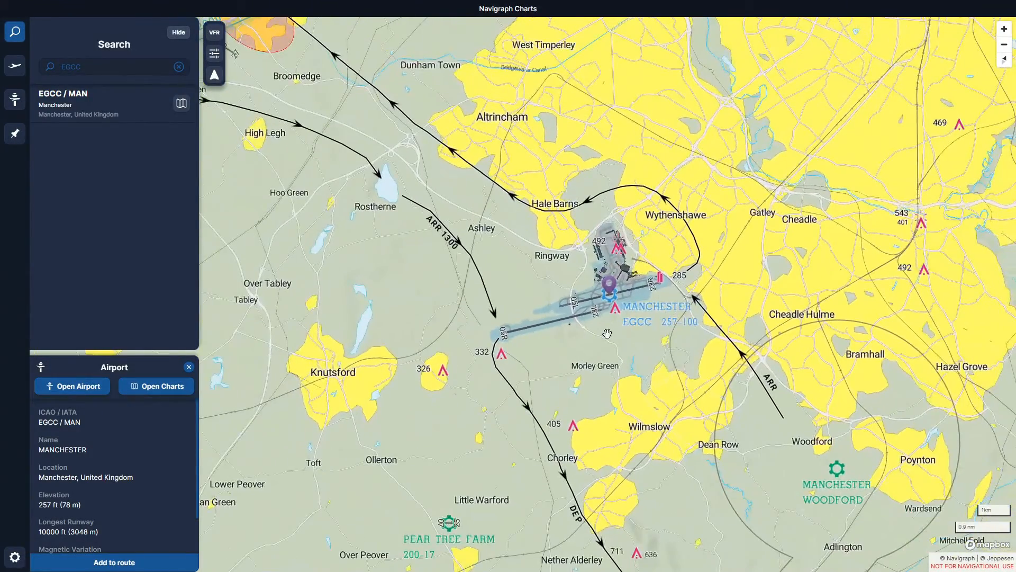
drag(631, 376, 579, 289)
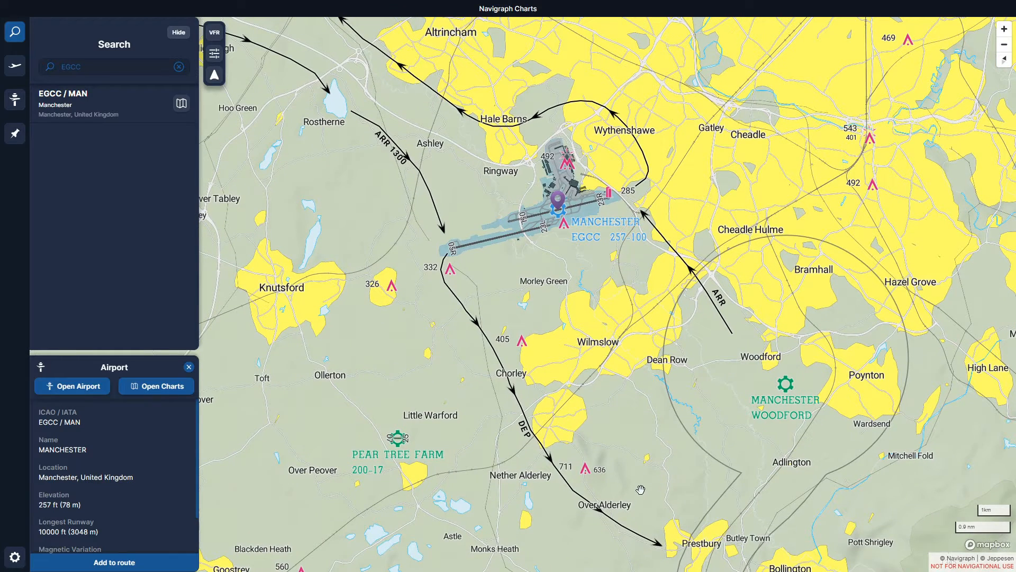
drag(640, 489, 633, 445)
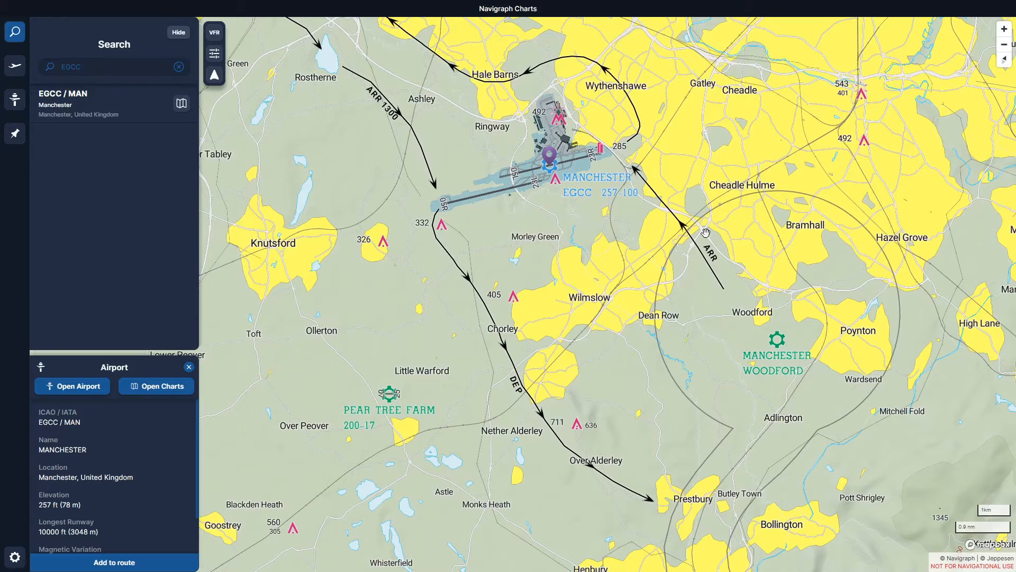
drag(631, 310, 716, 425)
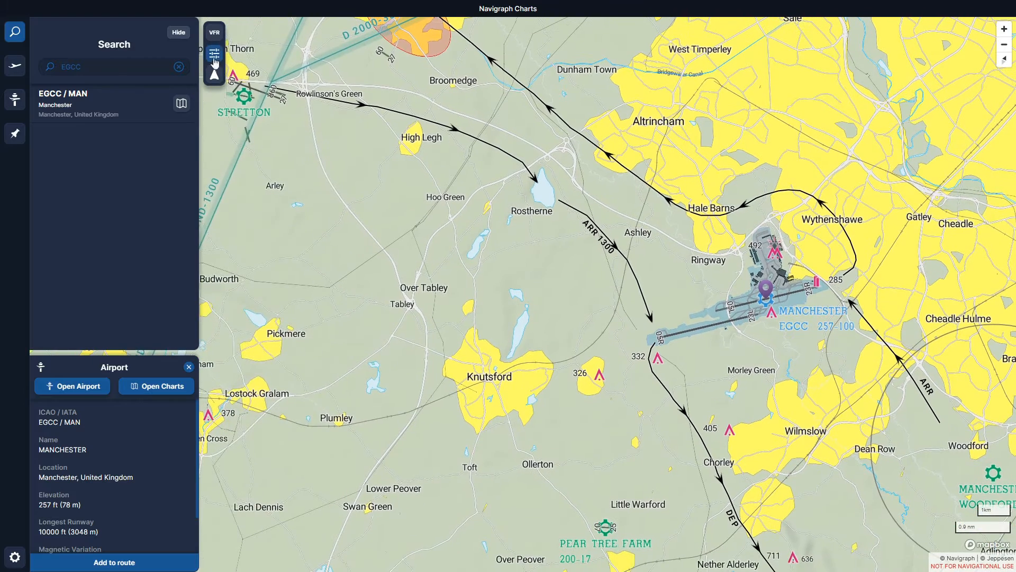
- Turn off the Flightpath layer in the VFR Navigation map filters
click(213, 53)
click(256, 182)
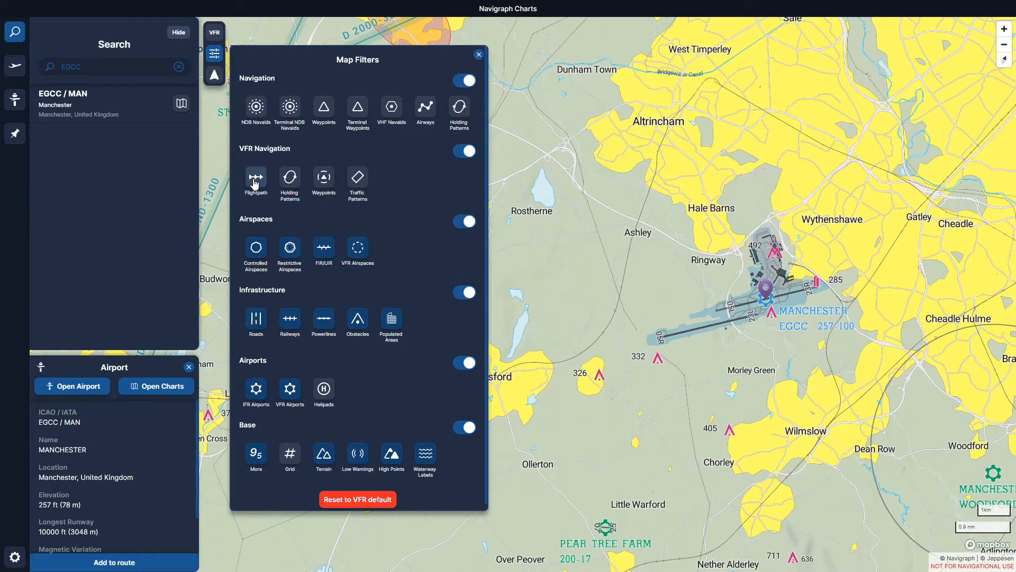
- Turn on the Flightpath and Waypoints layers in the VFR Navigation map filters
click(256, 183)
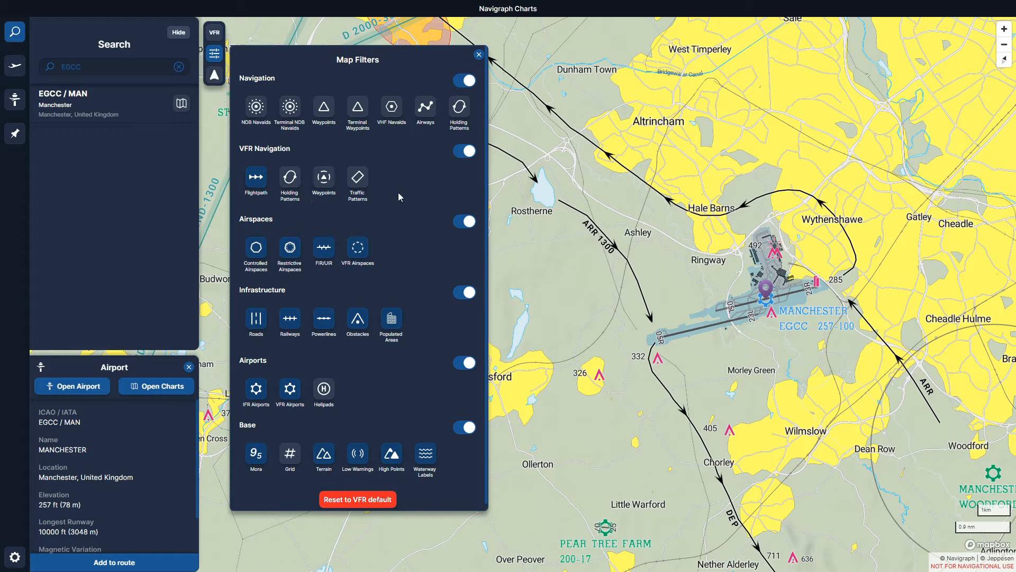
click(325, 182)
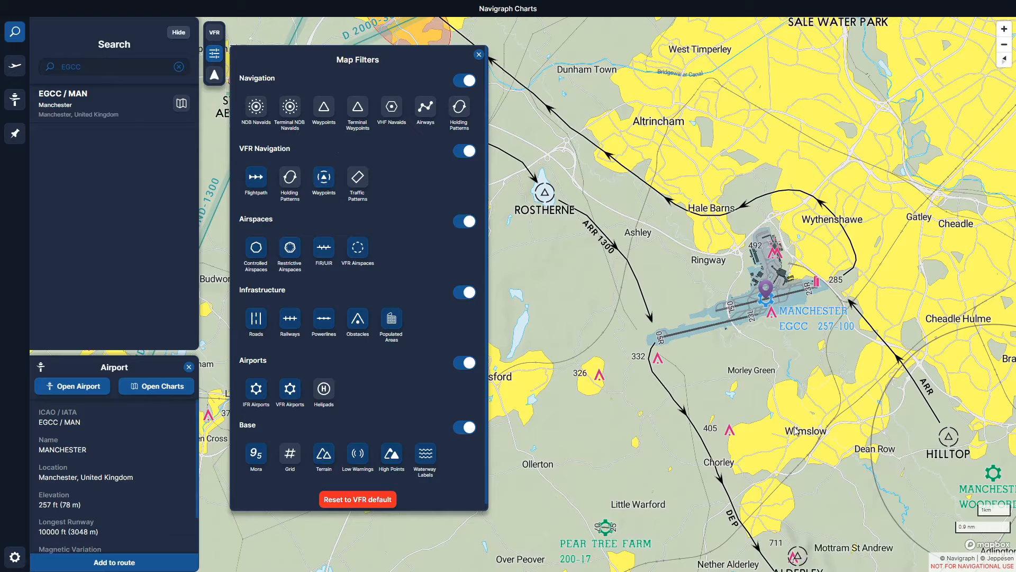
- Examine the VFR waypoints along the Manchester flightpaths, from Hilltop, Alderley Edge Hill and Macclesfield South up to Rostherne and Stretton Aerodrome
drag(779, 440, 513, 257)
drag(751, 412, 641, 377)
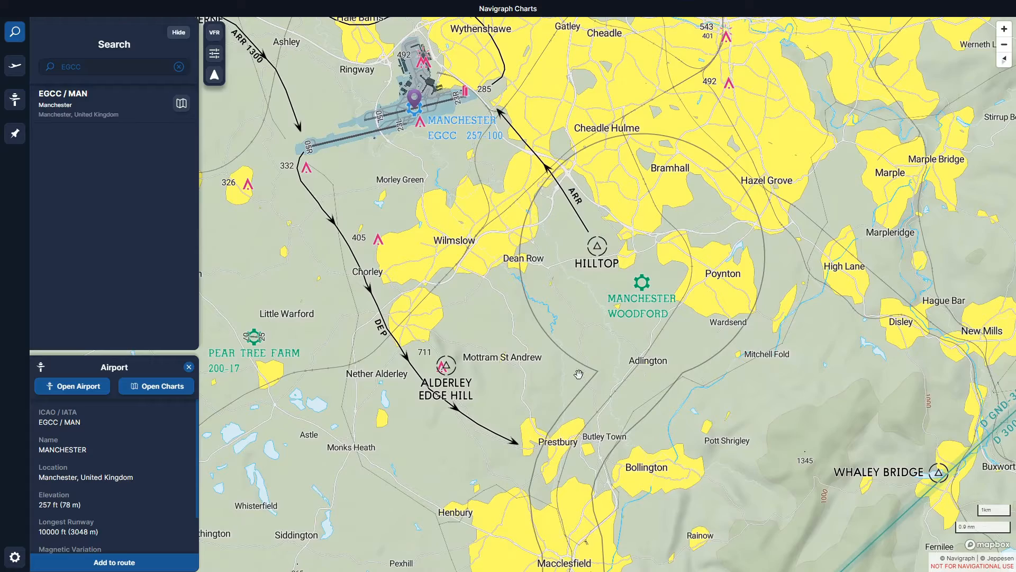
drag(523, 385, 526, 321)
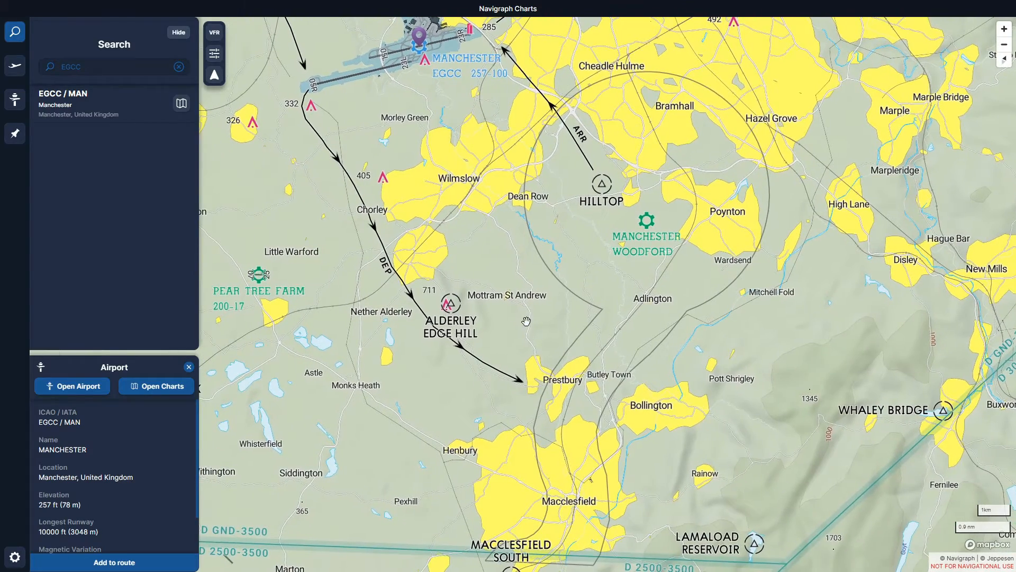
scroll(550, 355, down, 3)
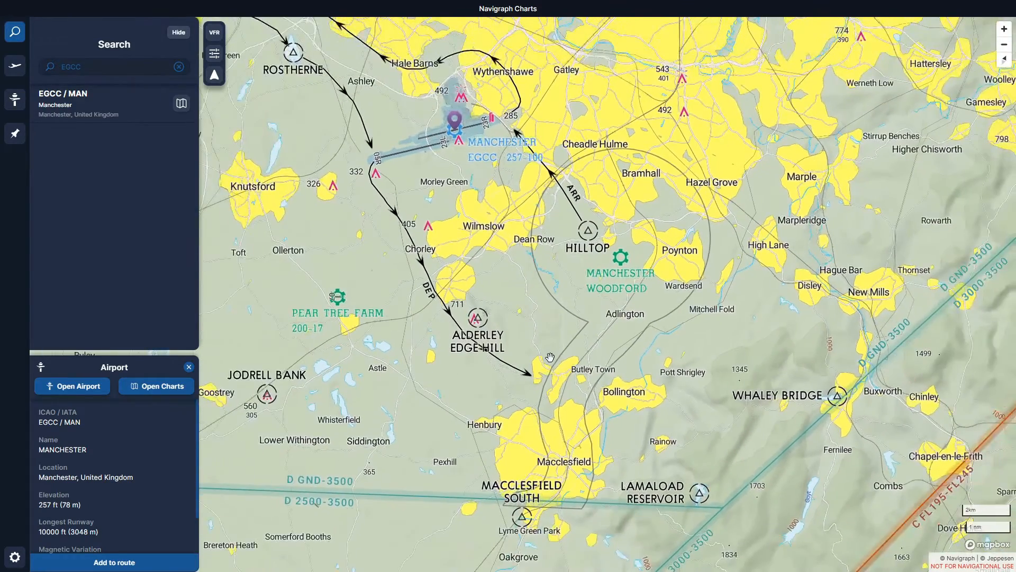
drag(614, 441, 751, 371)
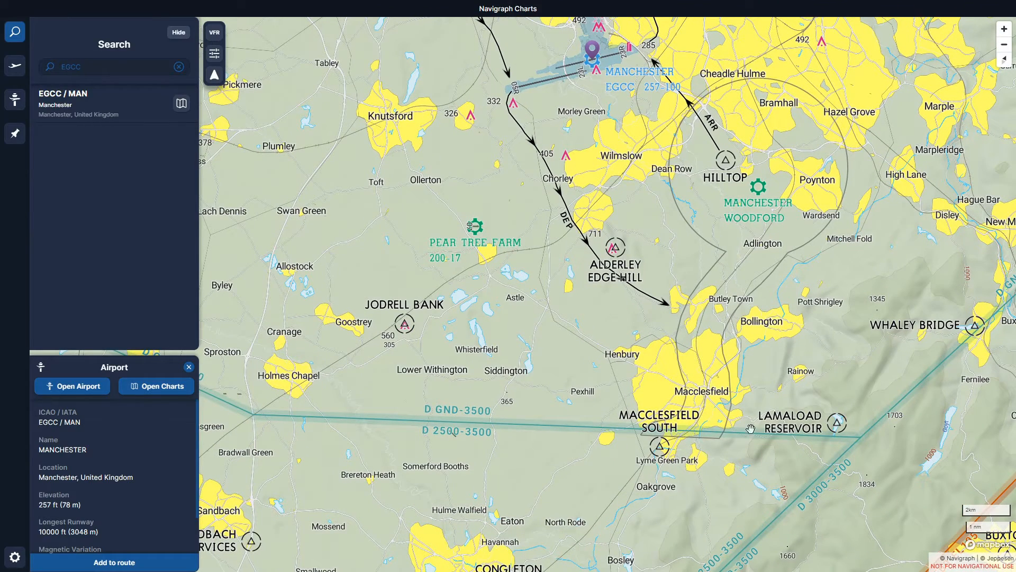
drag(789, 397, 697, 413)
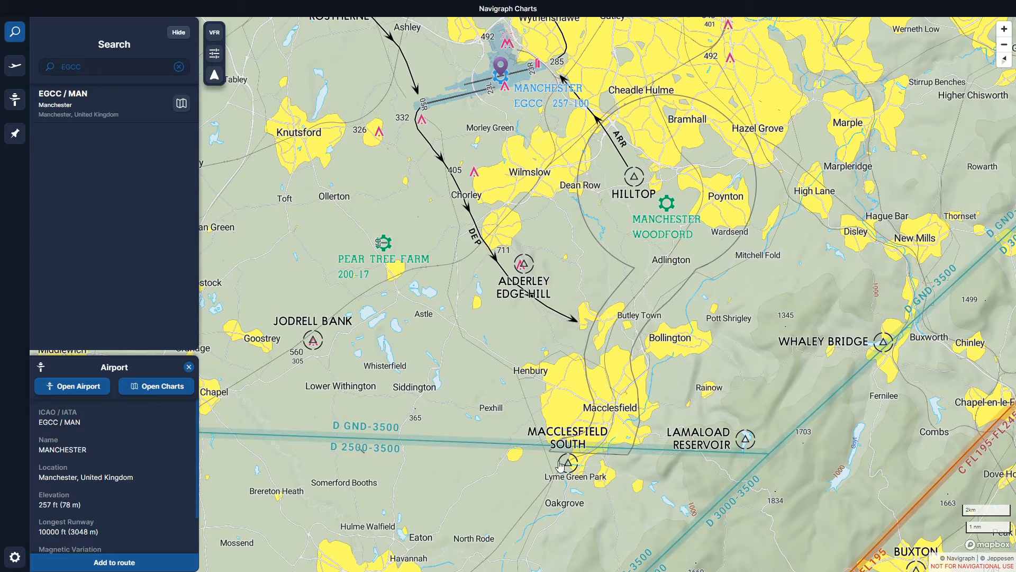
drag(611, 288, 614, 382)
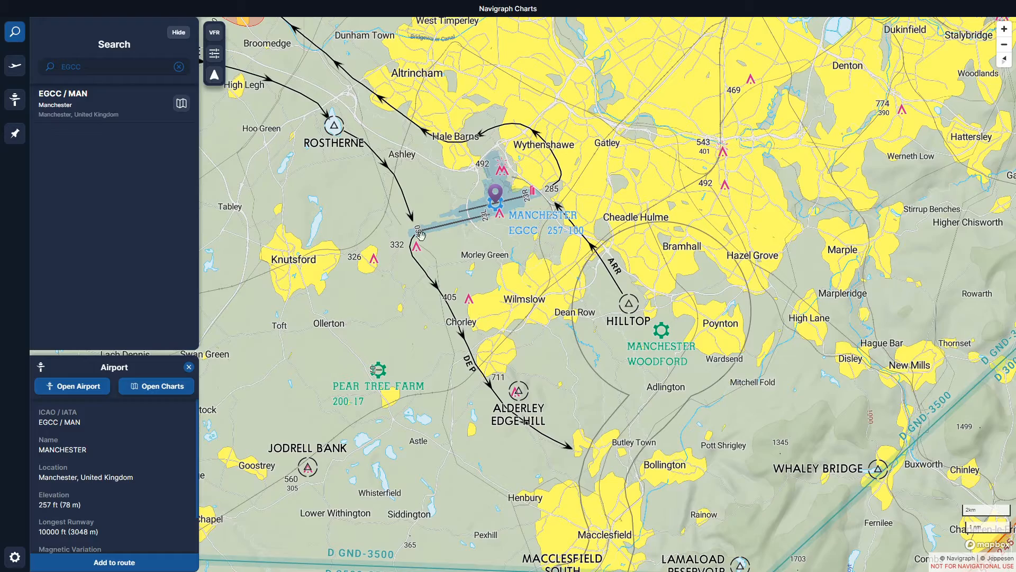
drag(506, 235, 576, 373)
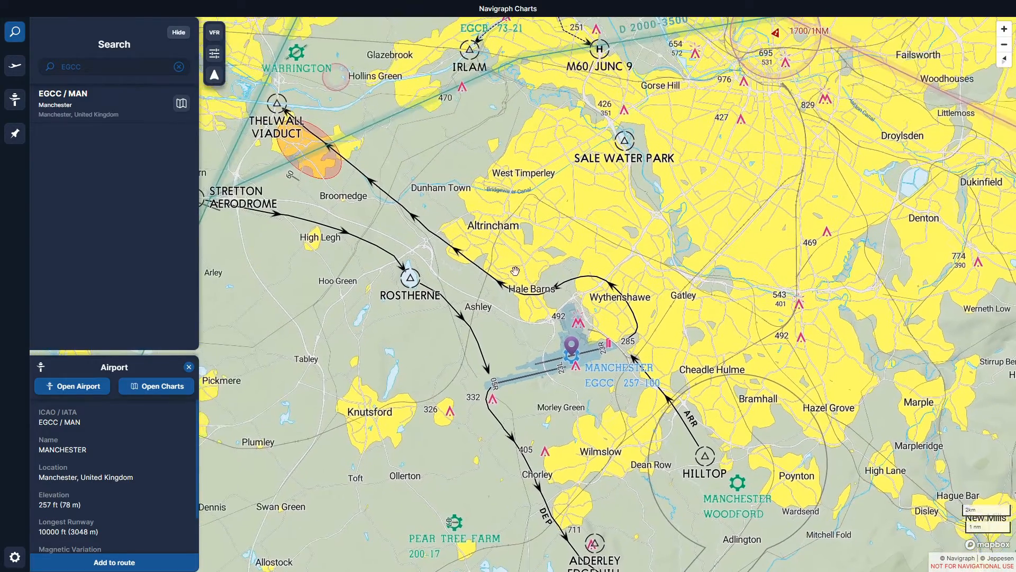
drag(513, 271, 600, 300)
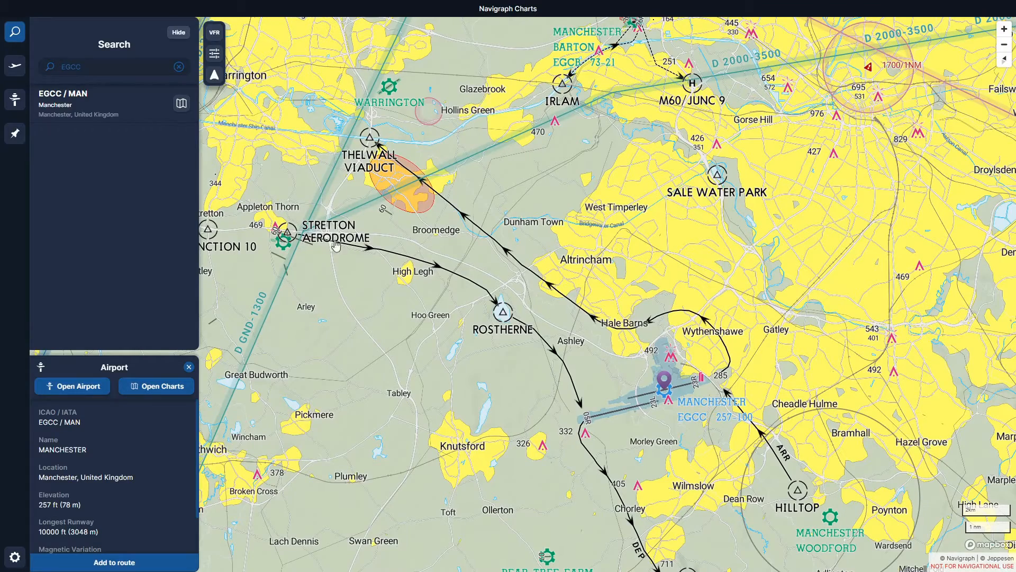
- Examine the VFR waypoints south of Manchester airport around Macclesfield and Lamaload Reservoir, and how they relate to the arrival and departure flightpaths
drag(645, 435, 497, 153)
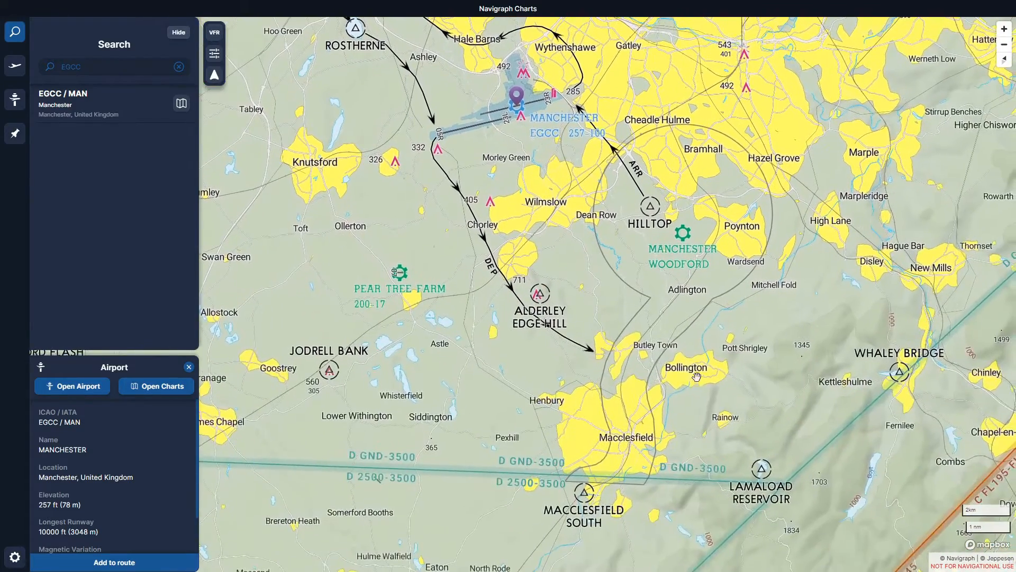
drag(698, 398, 612, 236)
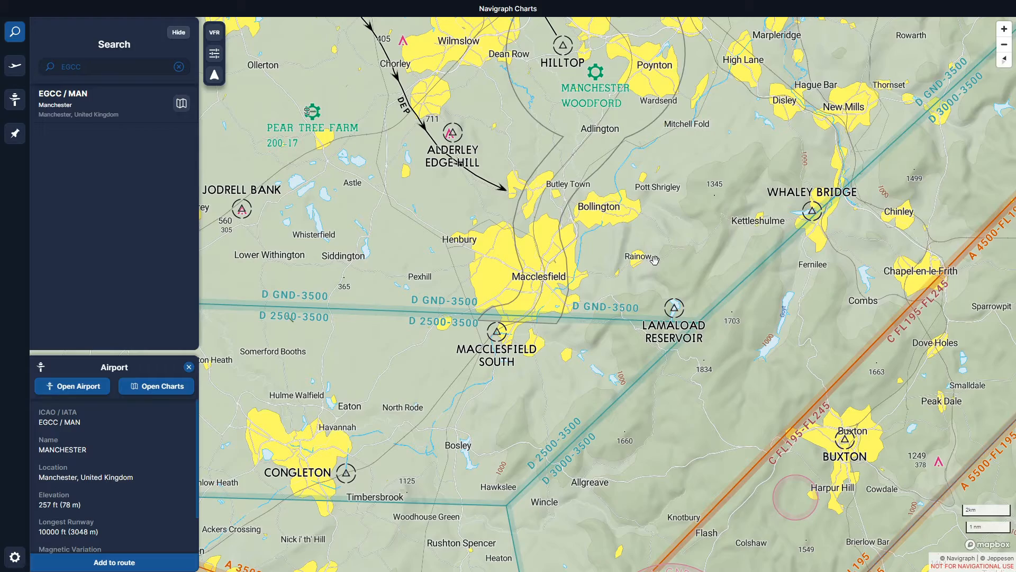
scroll(654, 259, down, 3)
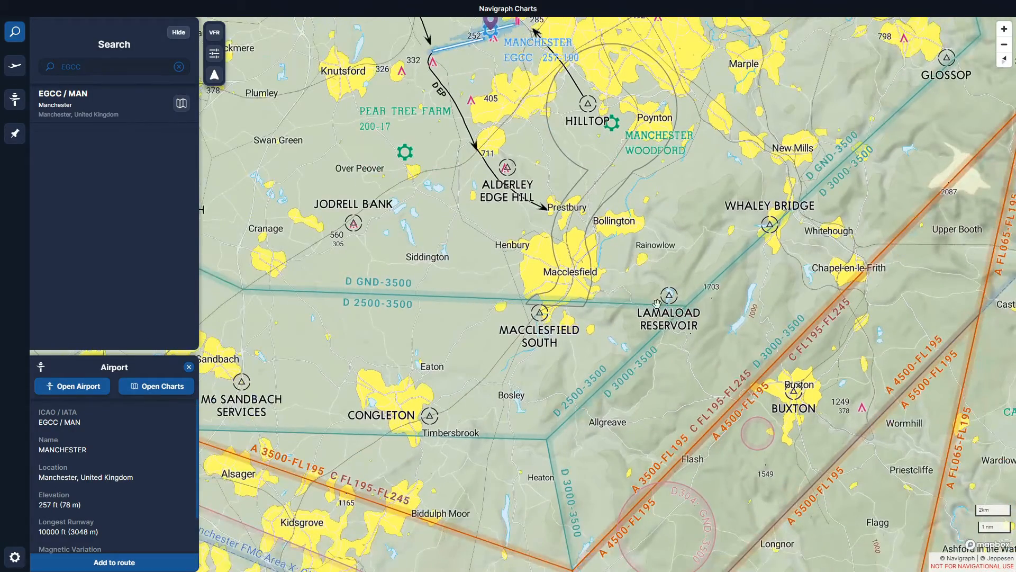
drag(651, 266, 712, 369)
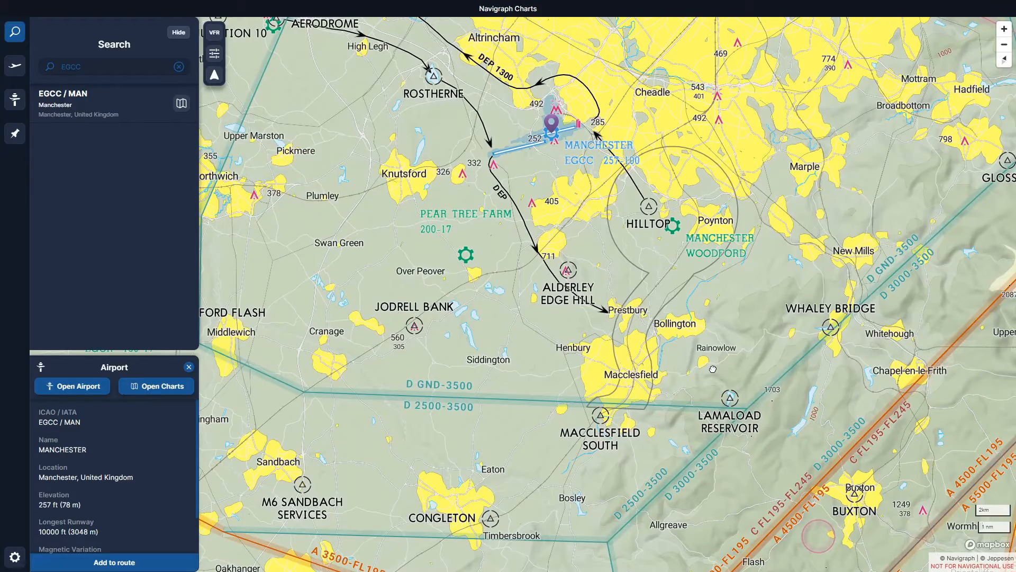
drag(552, 147, 565, 251)
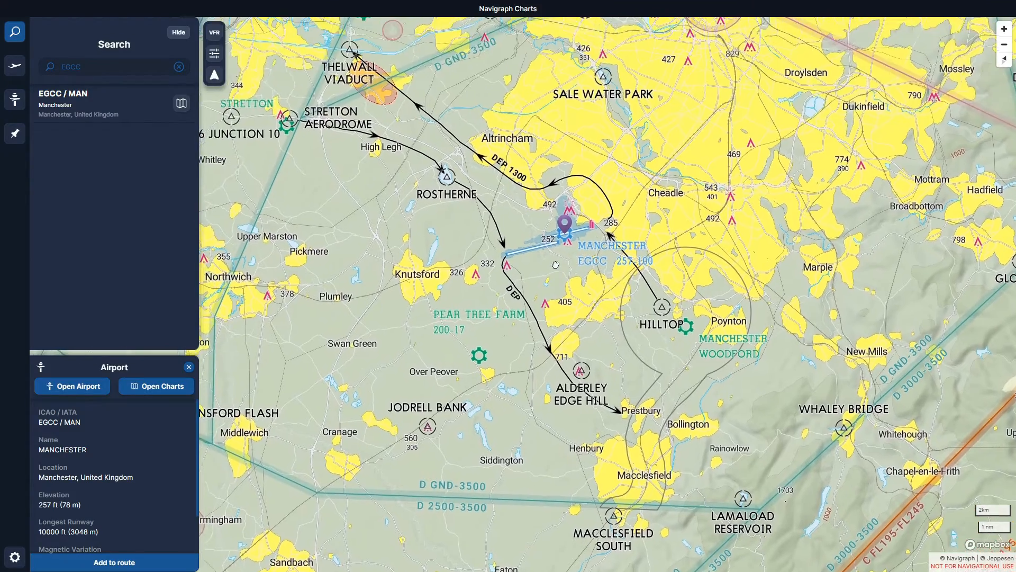
scroll(566, 251, up, 3)
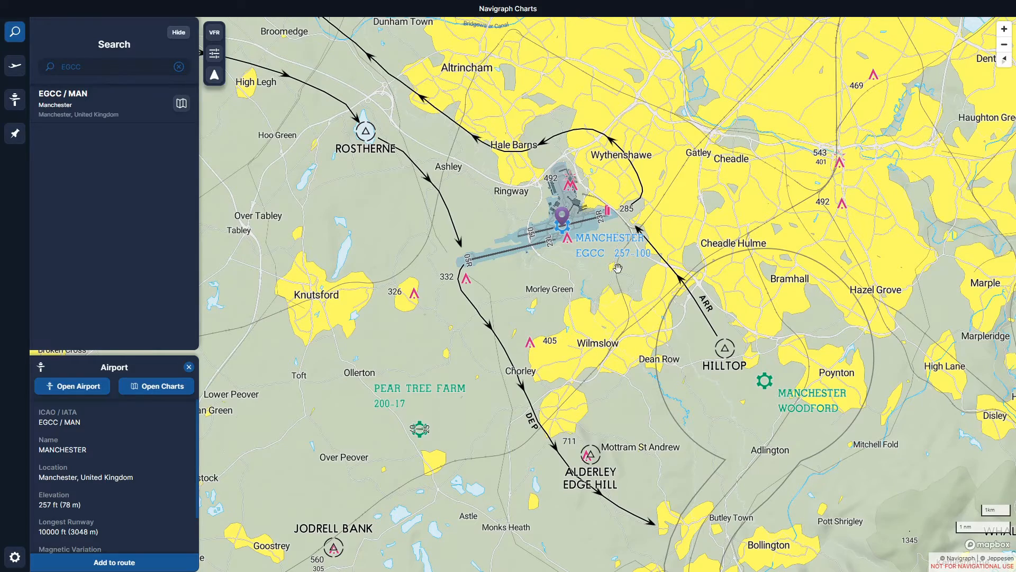
scroll(564, 286, up, 1)
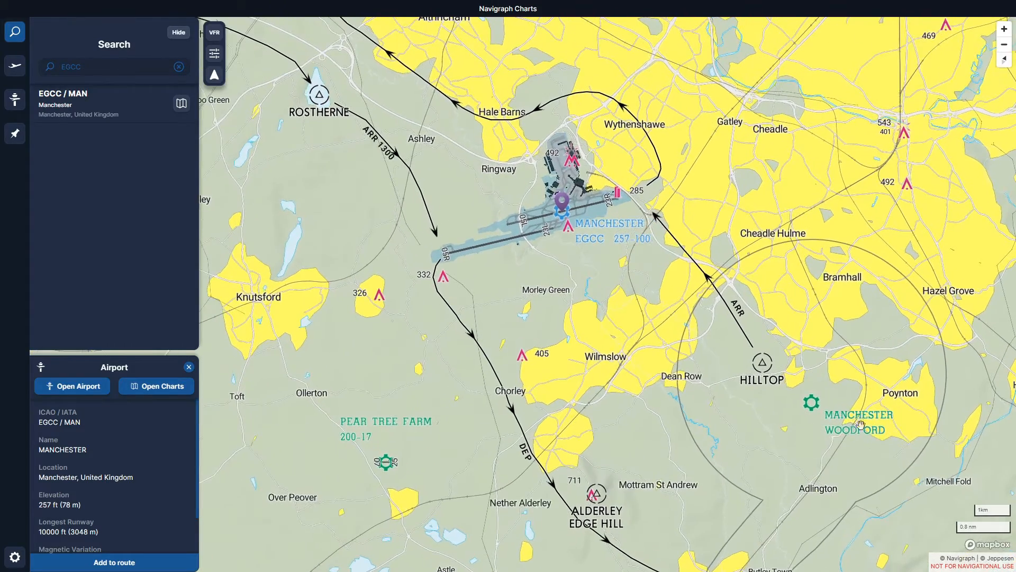
scroll(585, 361, down, 1)
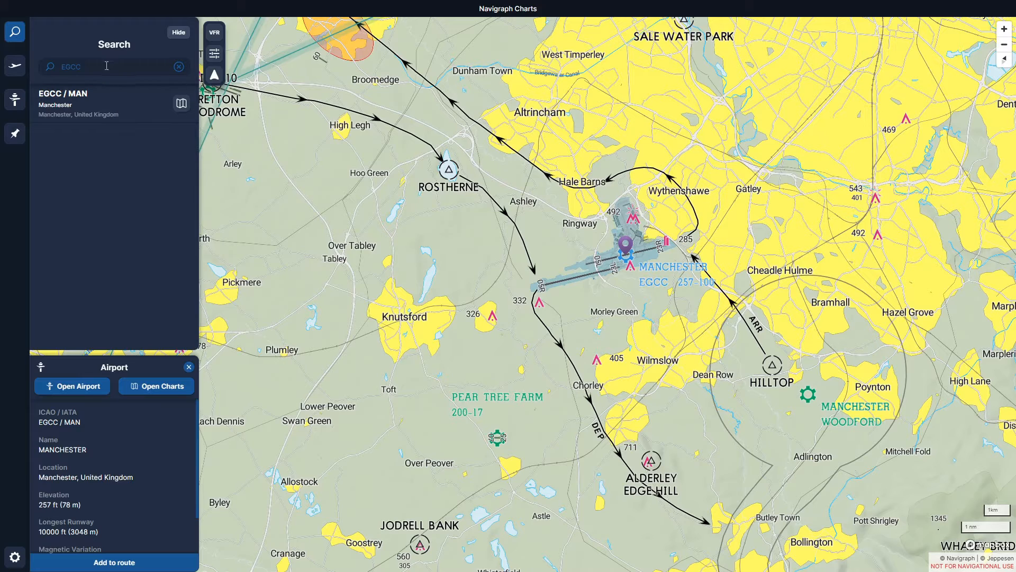
- Hide the search results and close the Manchester airport details to give the map the full width
drag(106, 66, 49, 74)
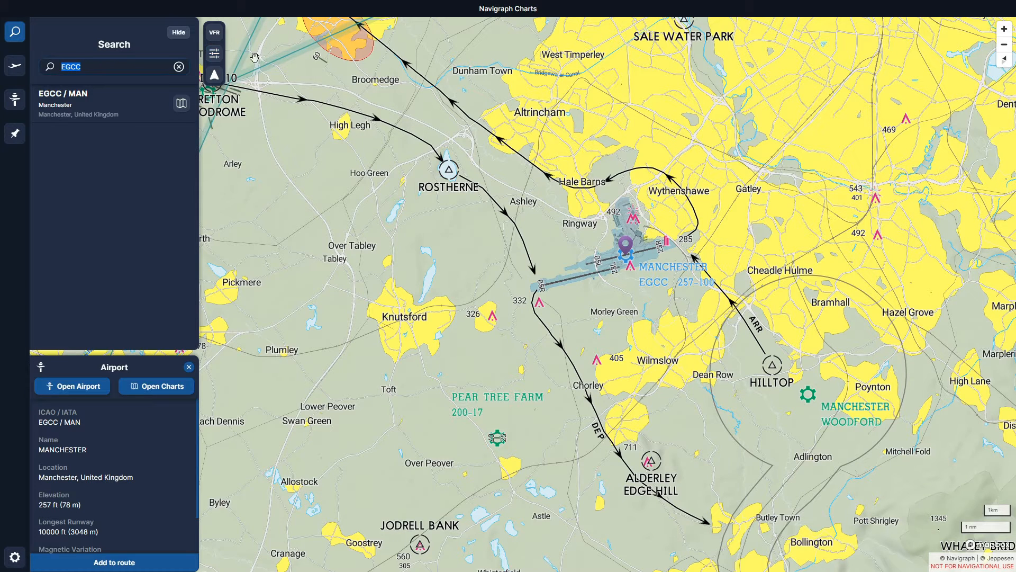
click(215, 55)
click(179, 32)
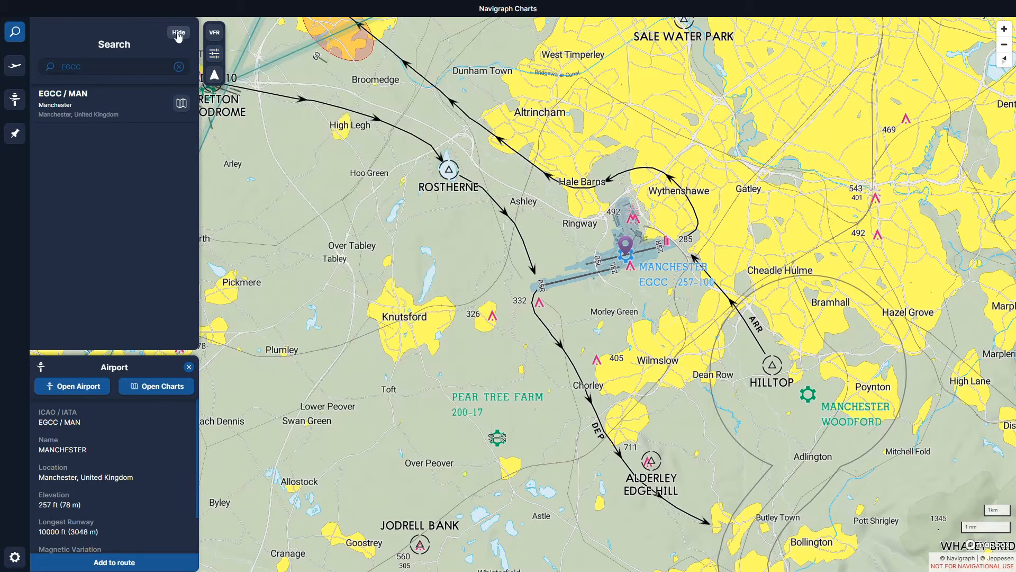
click(179, 33)
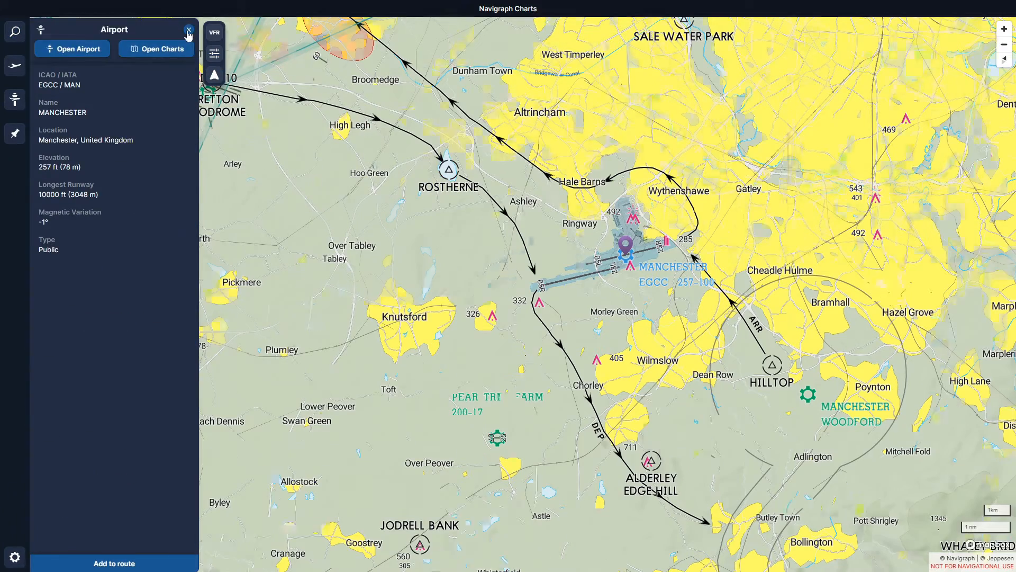
click(188, 29)
- Try the VFR Navigation Holding Patterns layer around Manchester airport and turn it off again
click(45, 54)
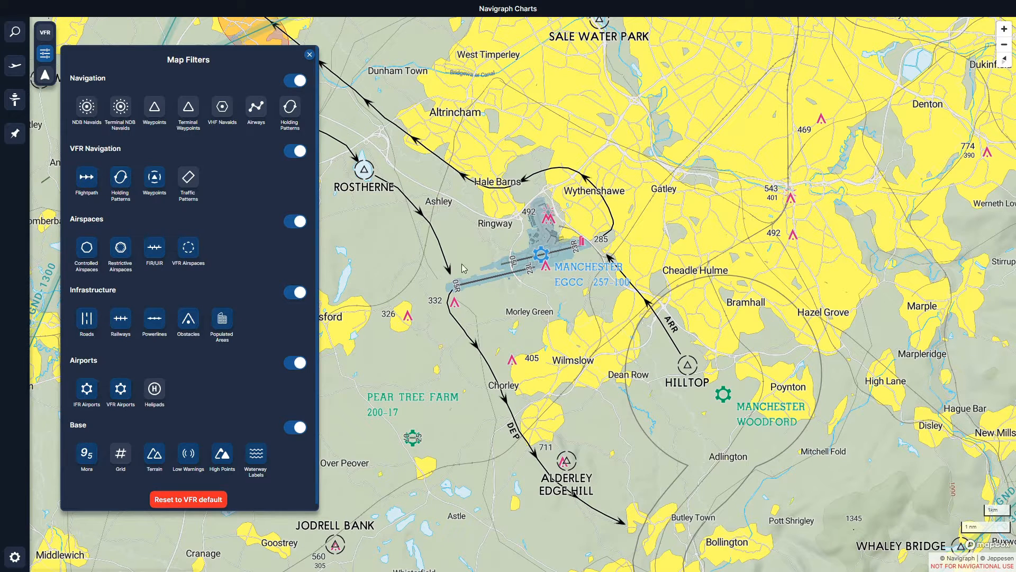
click(569, 308)
scroll(571, 312, up, 3)
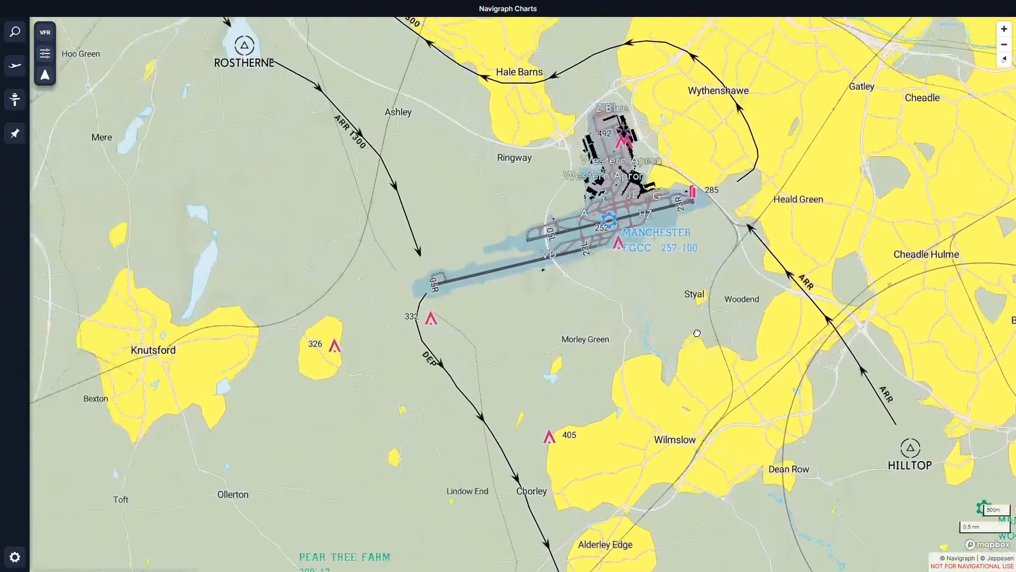
drag(669, 335, 761, 333)
click(45, 53)
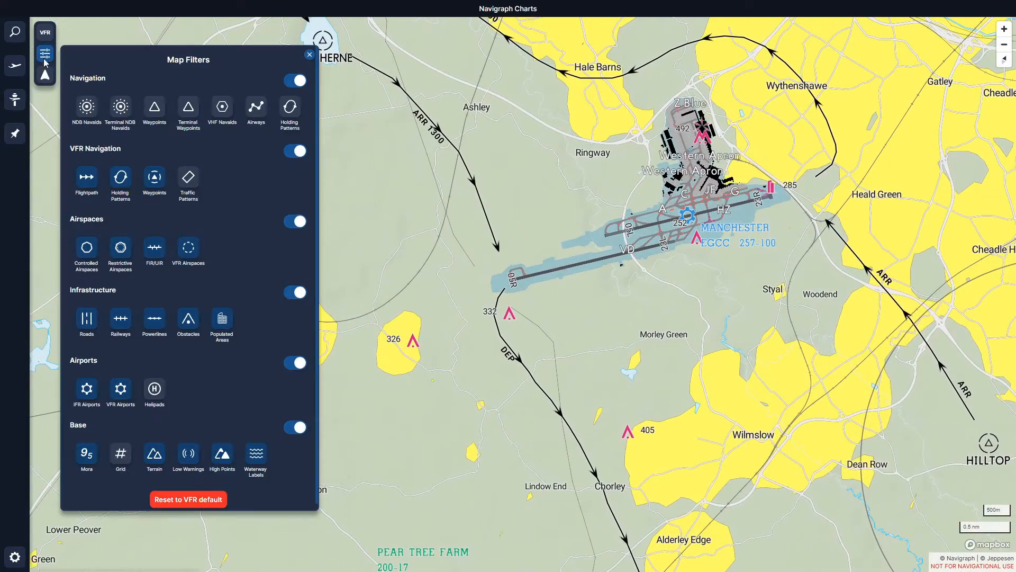
click(130, 182)
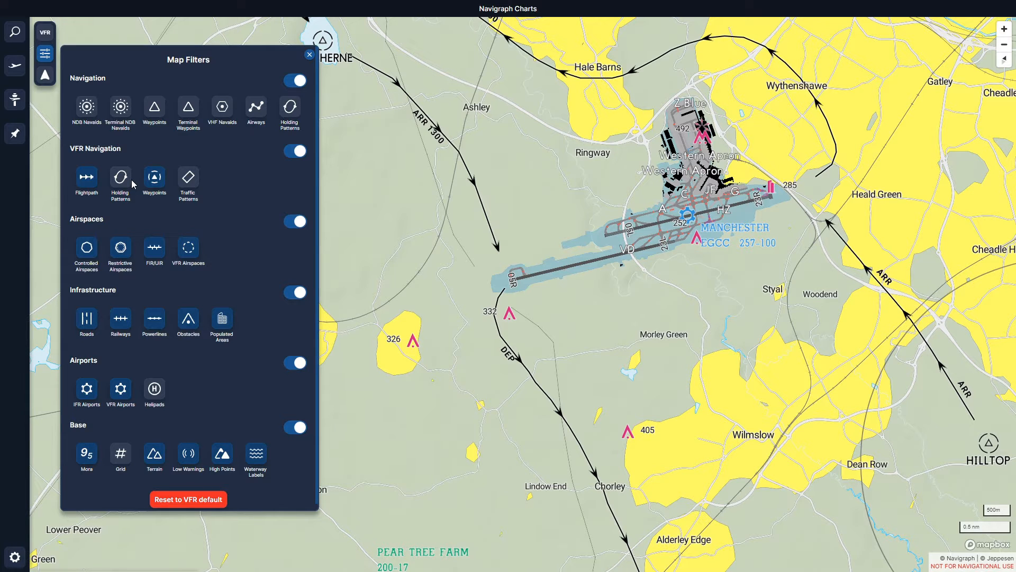
- Turn on the Holding Patterns layer in the Navigation filters and examine the patterns drawn around Manchester airport
click(288, 112)
click(749, 356)
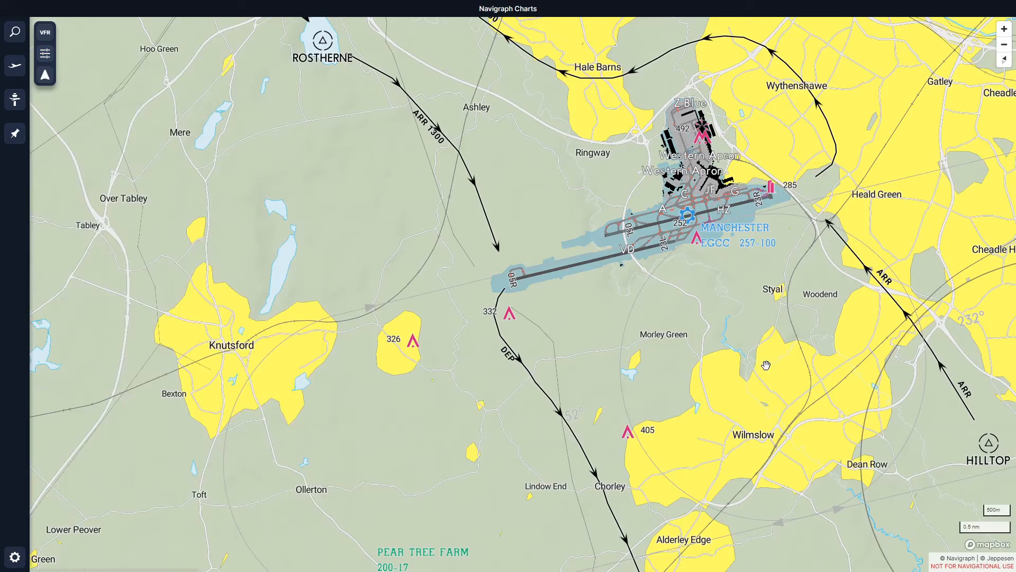
scroll(772, 369, down, 3)
drag(773, 369, 573, 326)
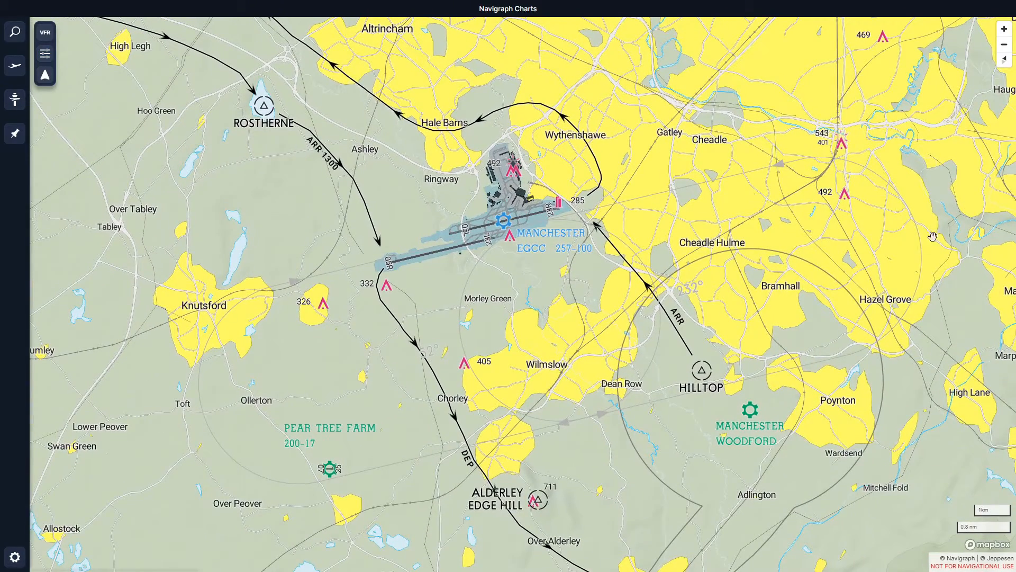
drag(581, 315, 756, 309)
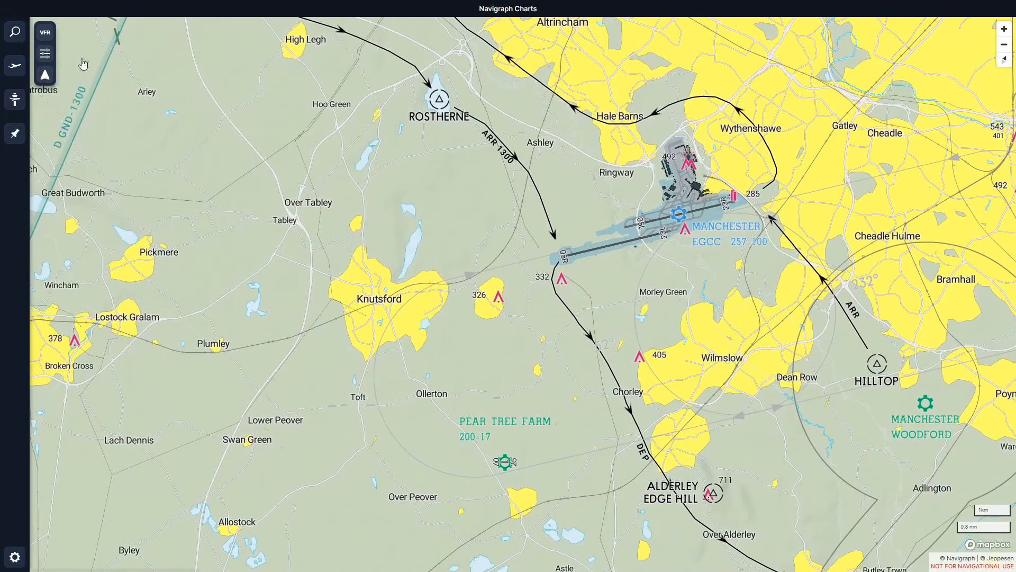
click(45, 53)
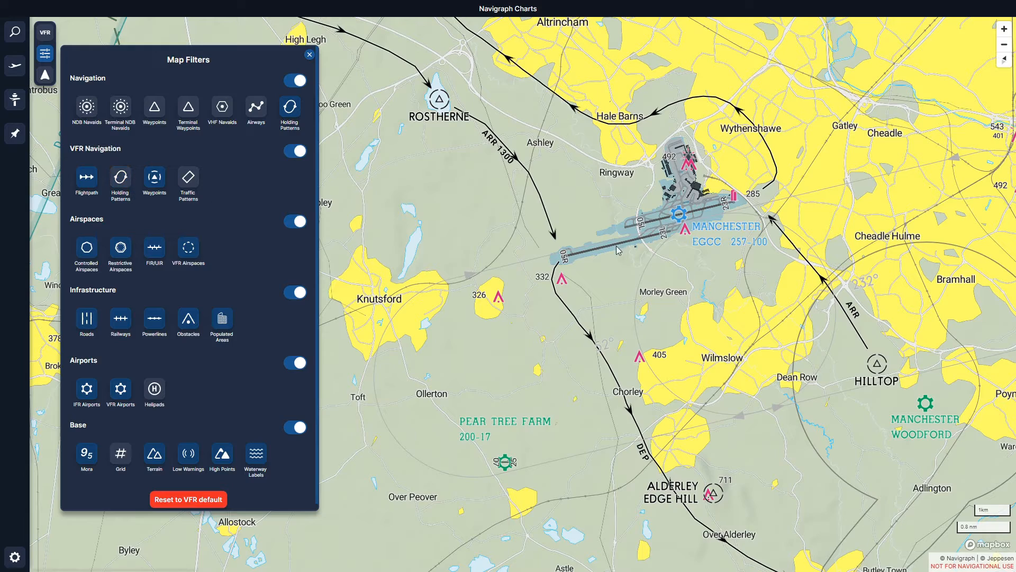
drag(680, 300, 584, 351)
drag(435, 339, 501, 302)
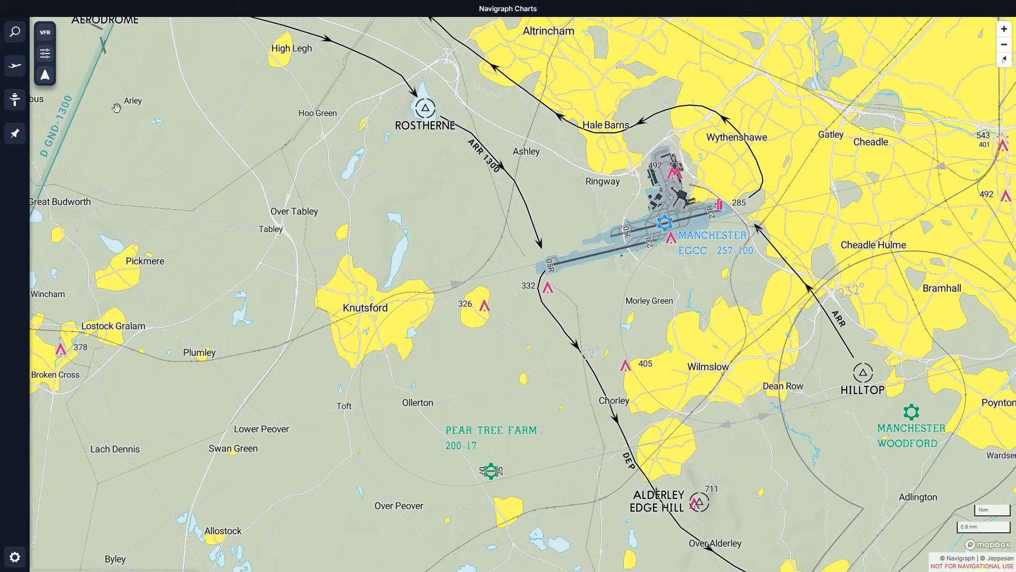
- Turn on the Helipads layer in the Airports filters and look closely at the helipad north of Manchester airport
click(49, 56)
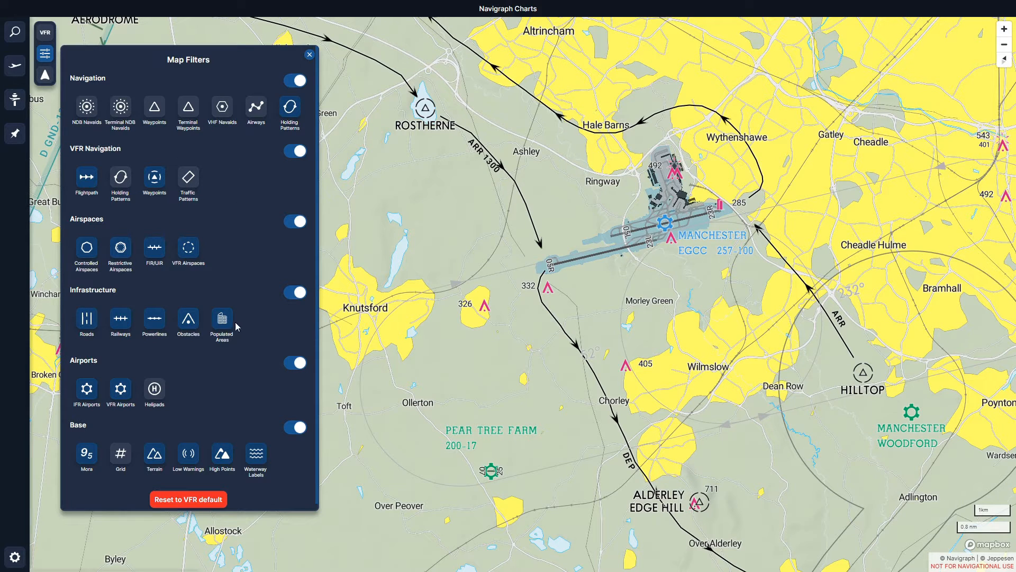
click(157, 397)
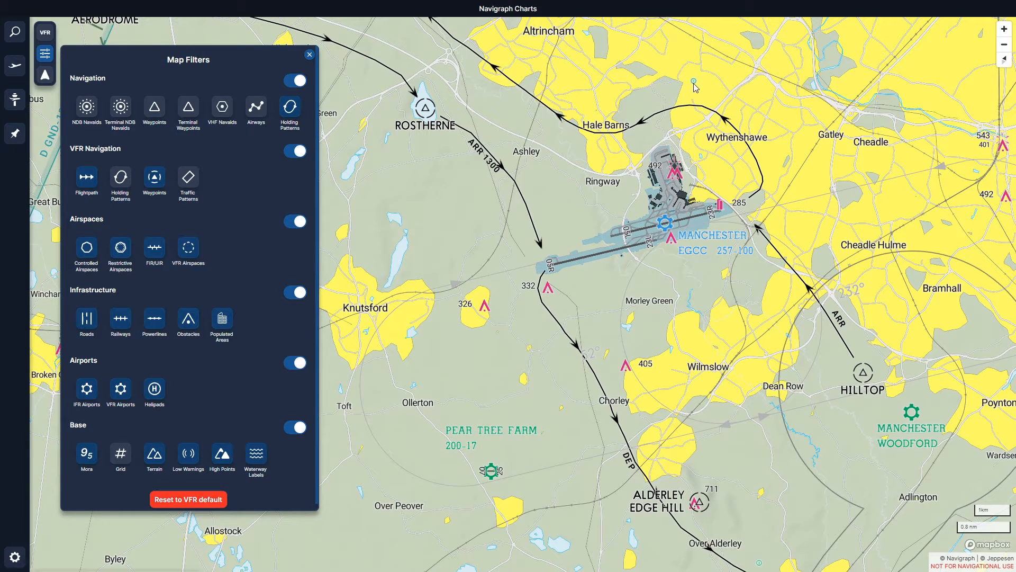
click(690, 142)
drag(690, 141, 691, 245)
scroll(689, 239, up, 14)
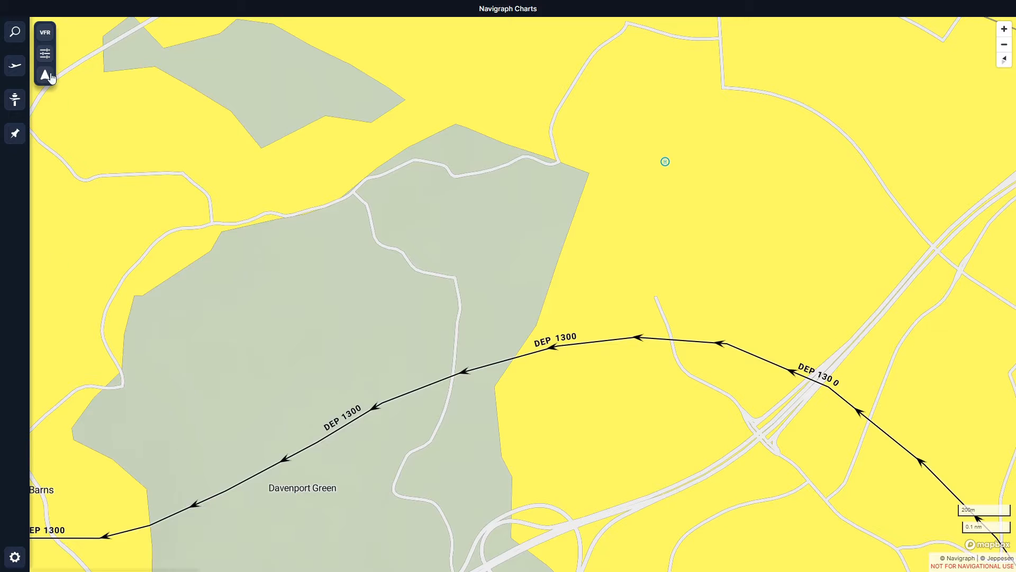
- Turn off the Helipads layer in the Airports map filters
click(45, 56)
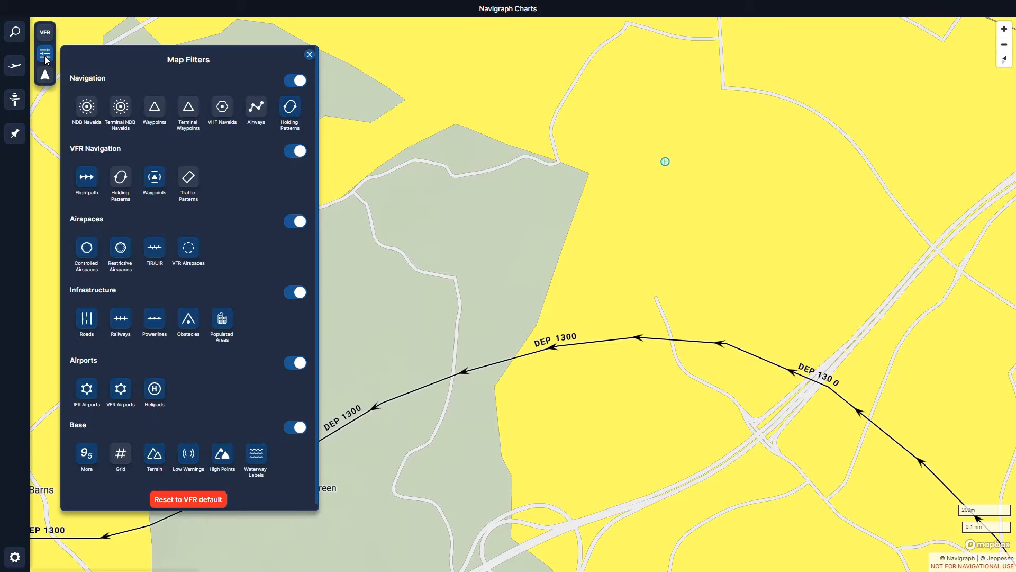
double_click(155, 395)
click(155, 393)
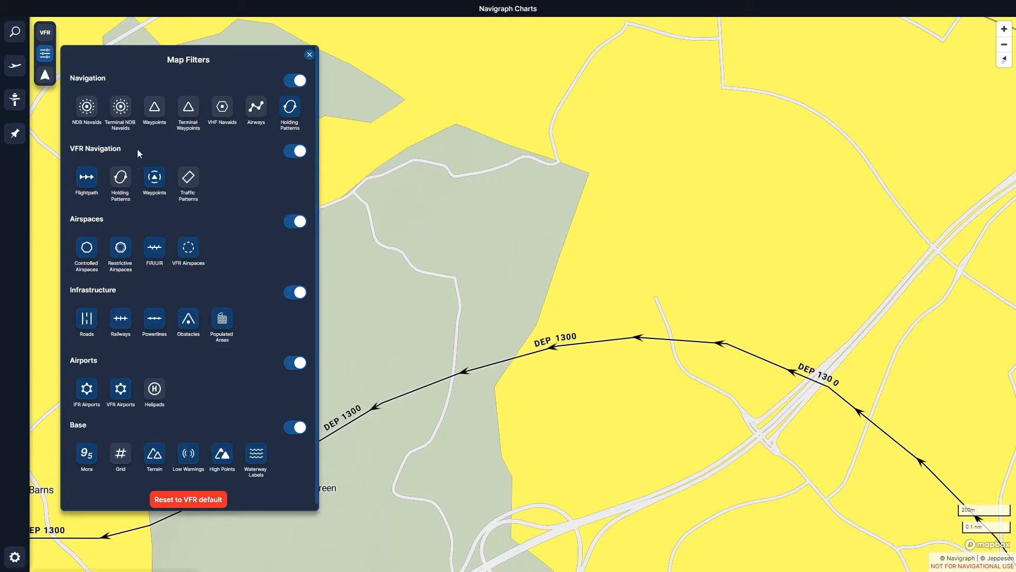
- Turn off the Populated Areas layer in the Infrastructure filters and view the wider area around Manchester airport
click(222, 319)
click(642, 333)
scroll(643, 333, down, 3)
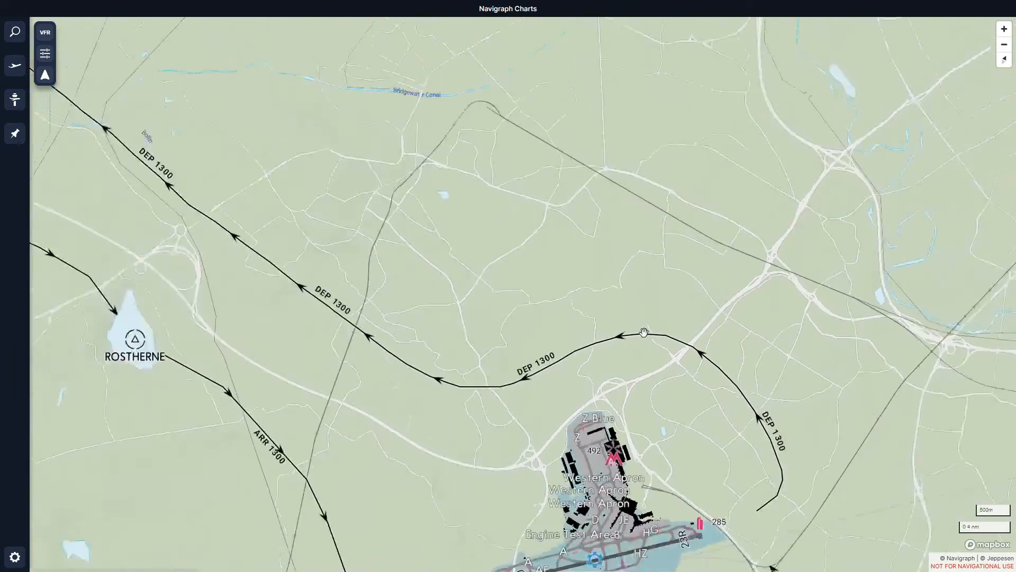
scroll(643, 332, down, 5)
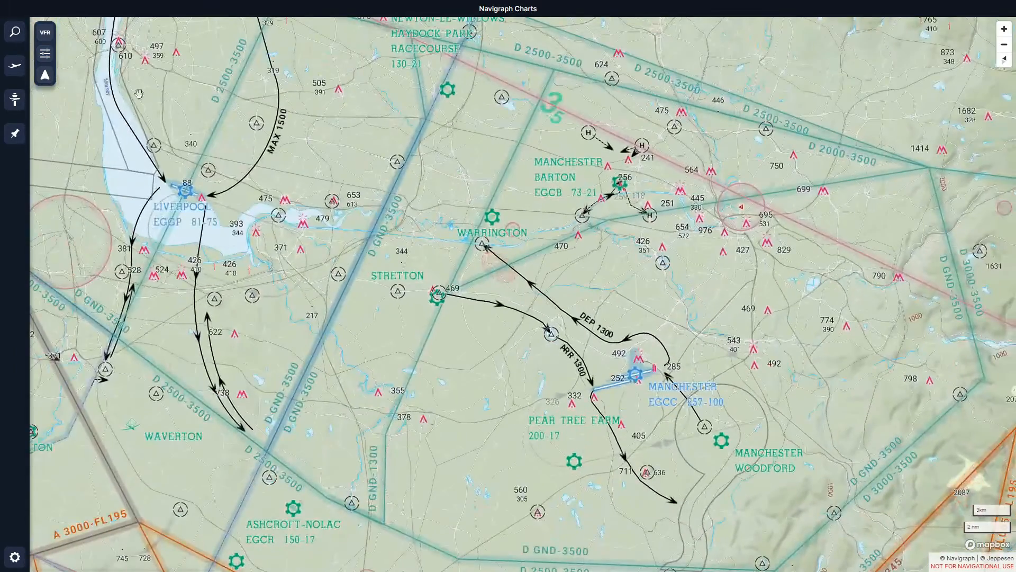
- Turn on the NDB Navaids layer in the Navigation filters and view the beacons across Wales, northern England and the Irish Sea
click(47, 62)
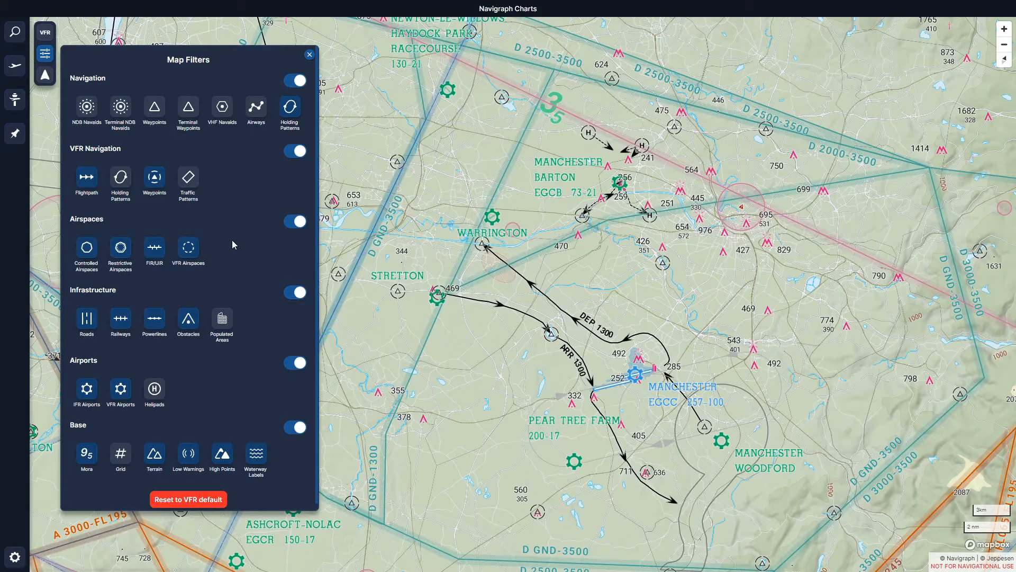
click(88, 111)
click(697, 339)
scroll(713, 343, down, 5)
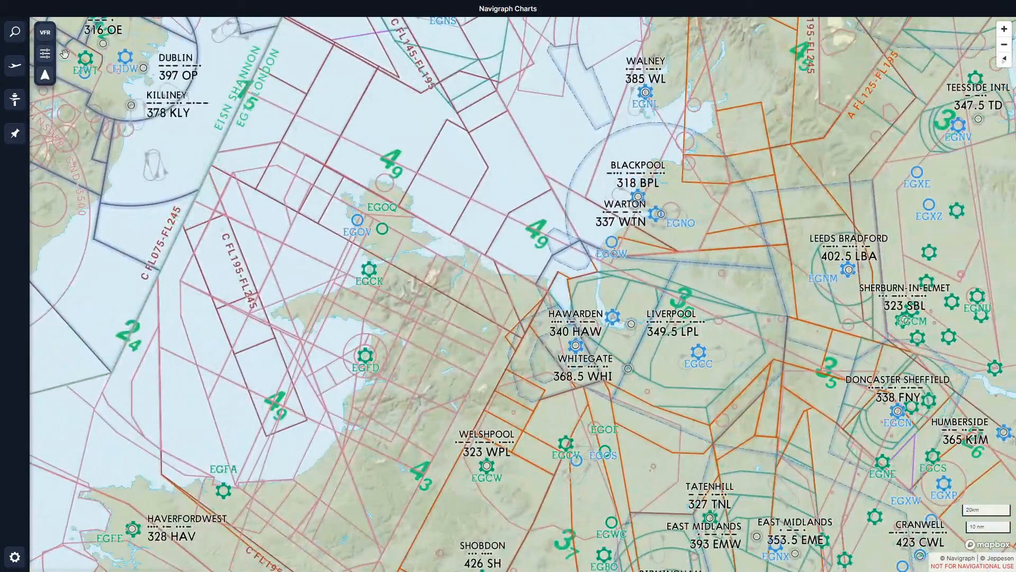
- Turn on the Terminal NDB Navaids, Waypoints, Terminal Waypoints, VHF Navaids and Airways layers in the Navigation filters
click(47, 58)
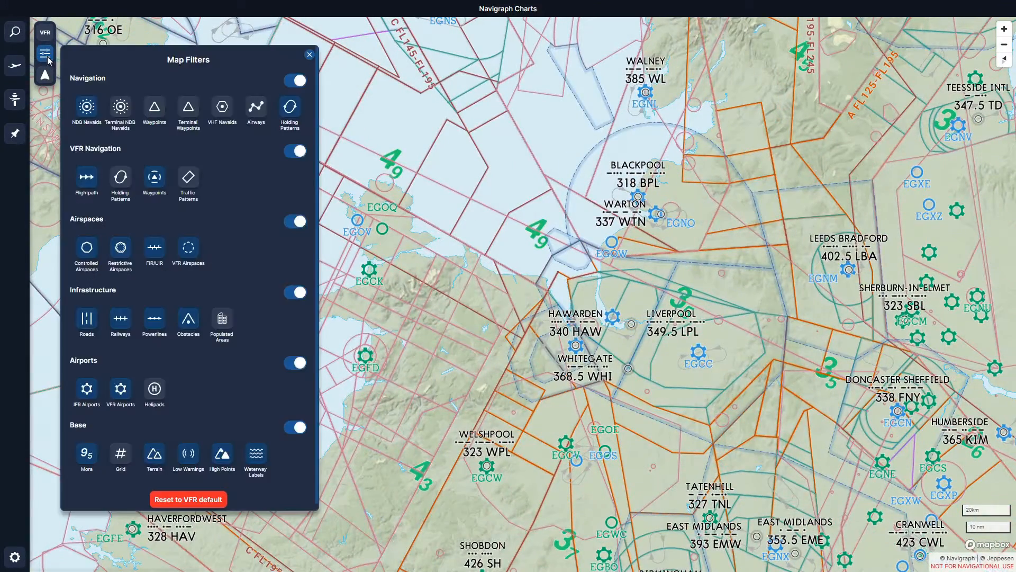
click(86, 108)
click(87, 109)
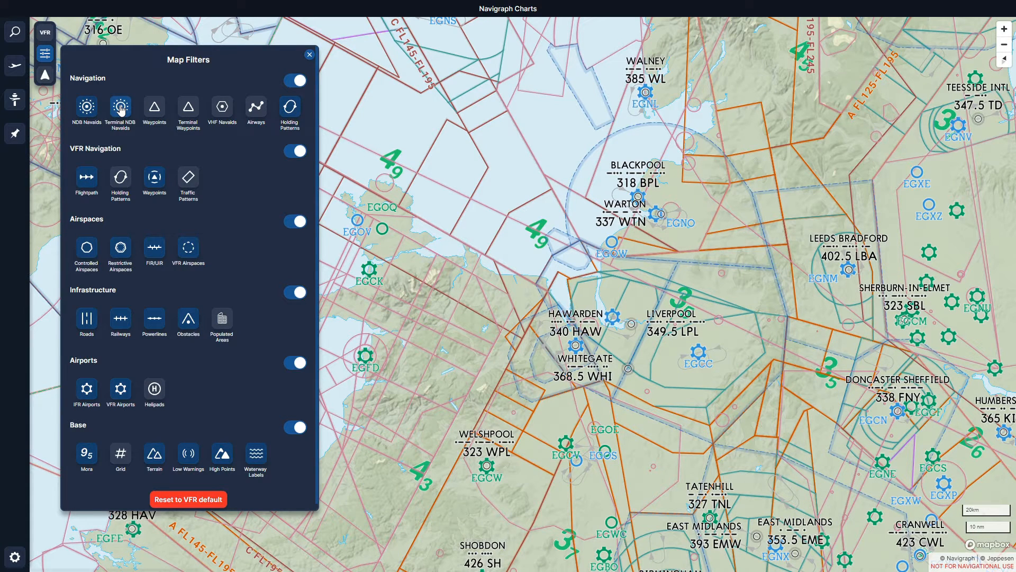
click(154, 109)
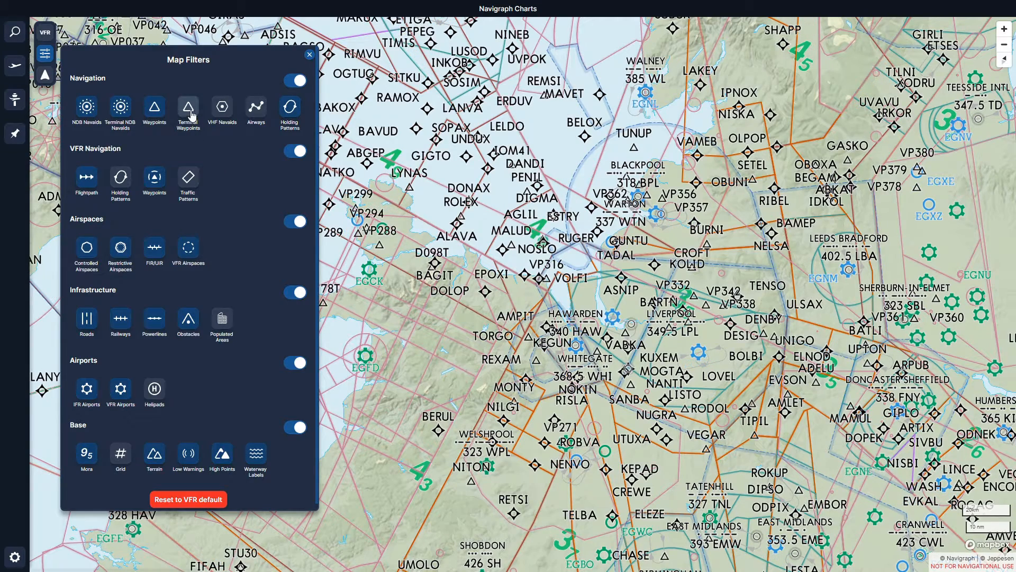
click(233, 122)
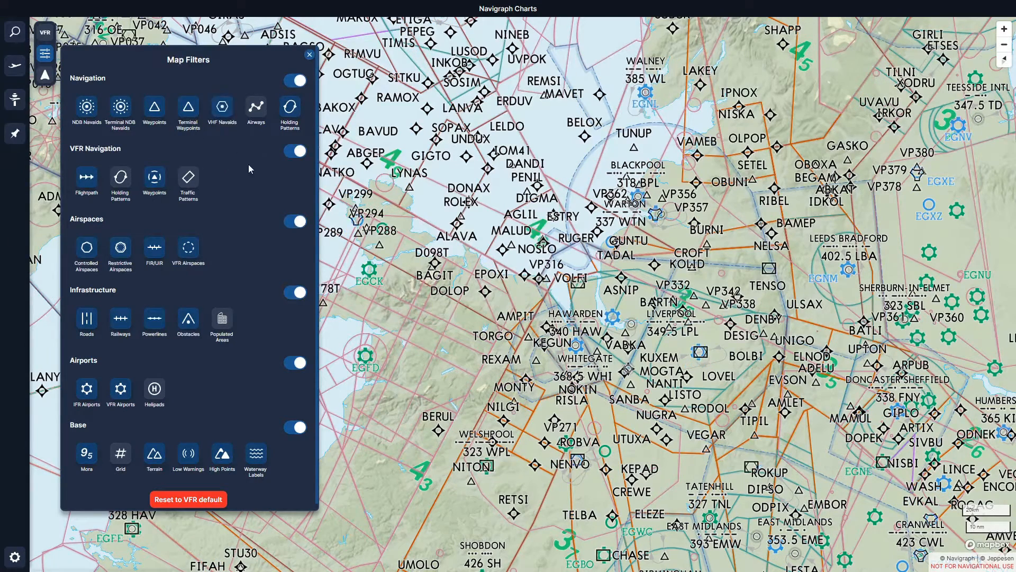
click(262, 115)
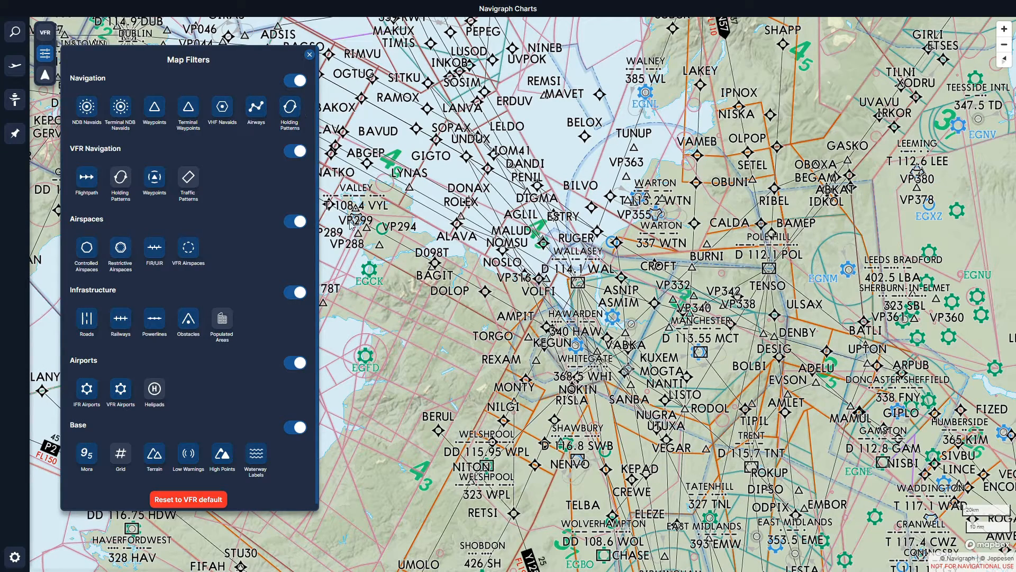
- Reset all map filters to the VFR default
scroll(253, 288, down, 1)
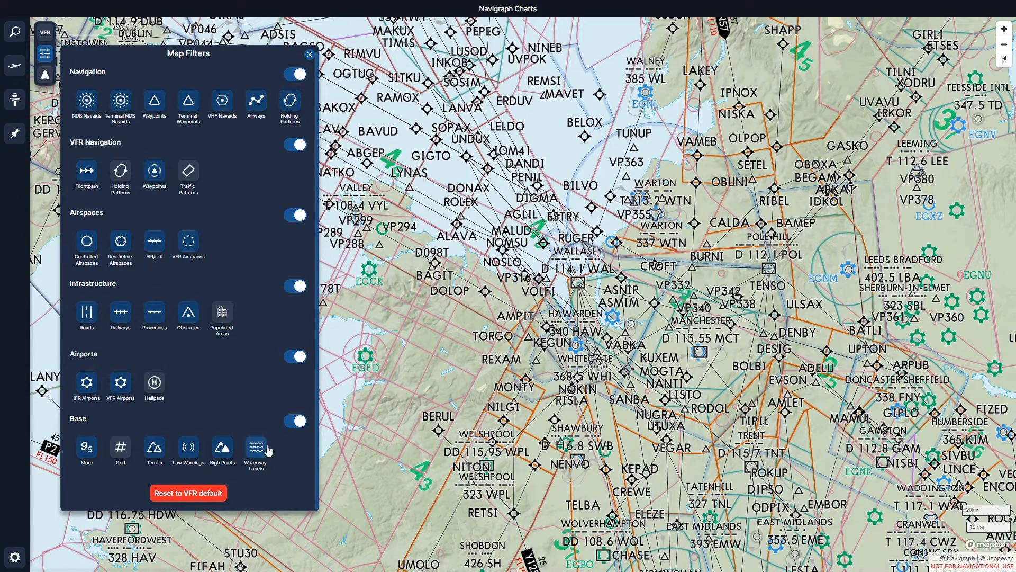
click(202, 496)
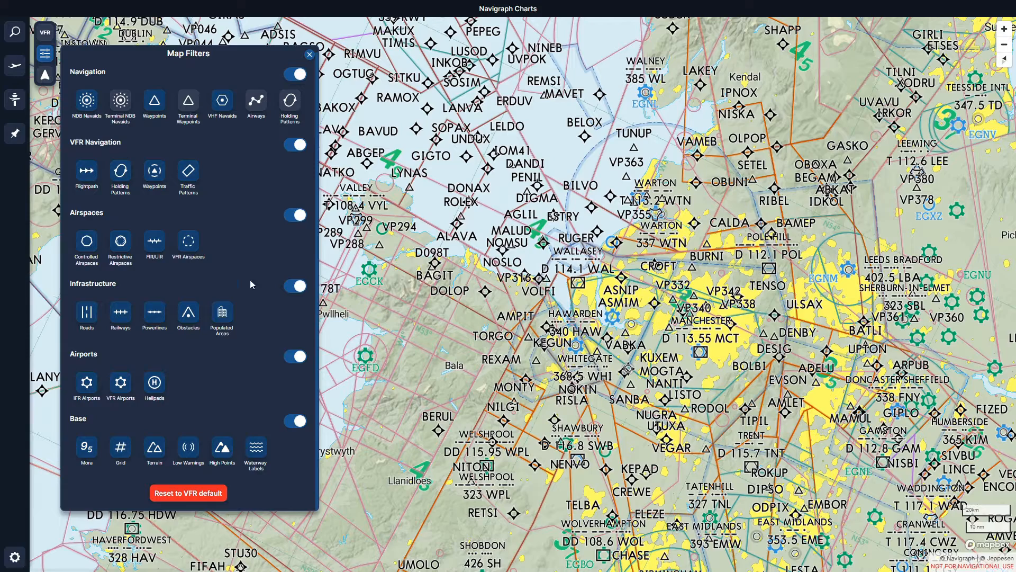
- Switch the map layer to IFR LOW and open its map filters
click(47, 34)
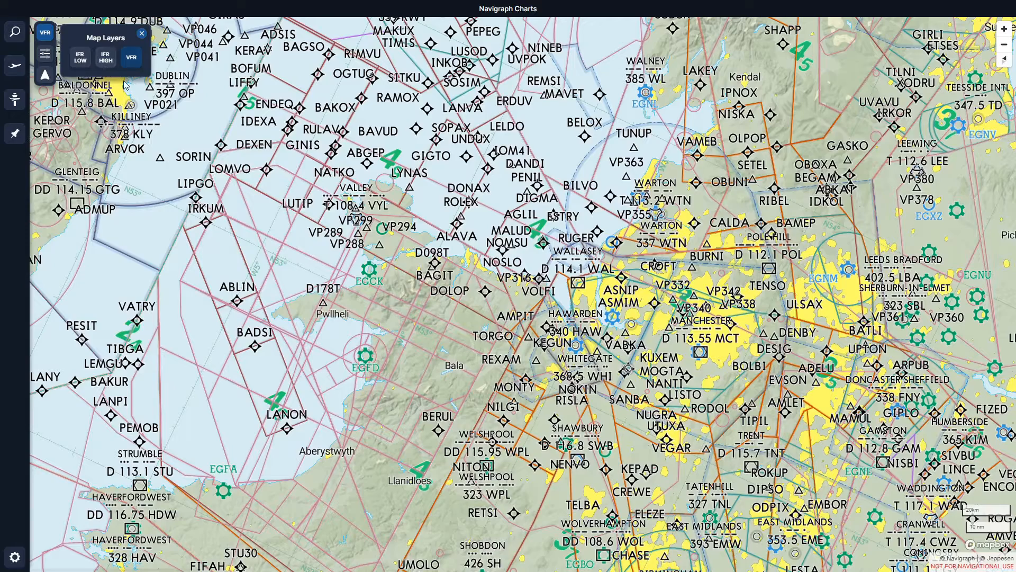
click(83, 66)
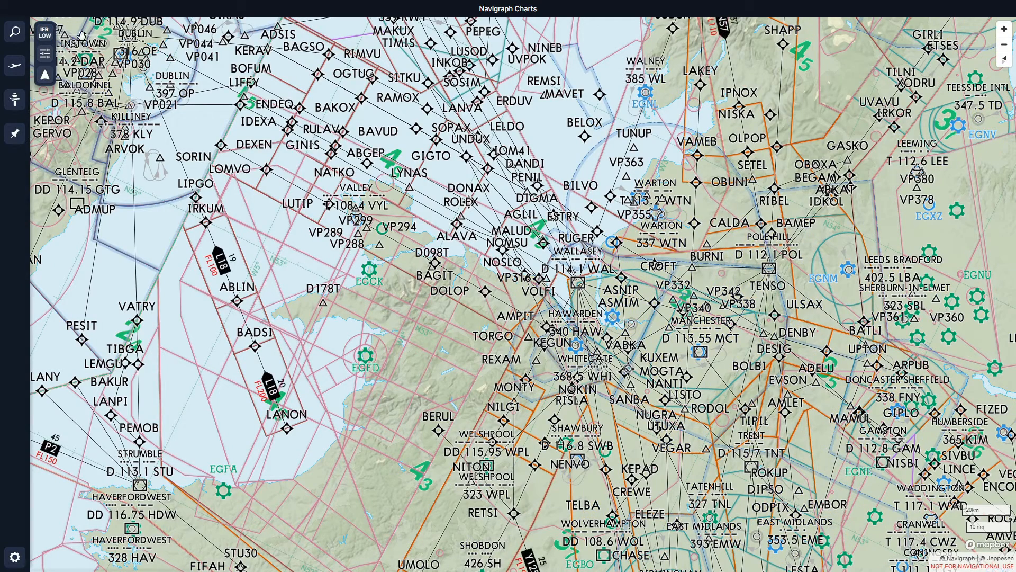
click(45, 53)
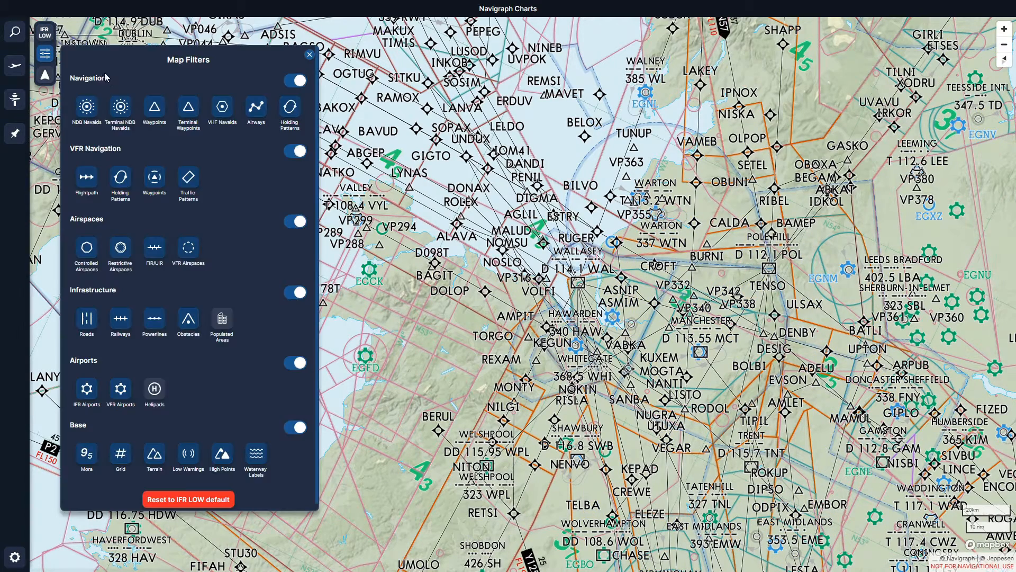
- Switch the map layer from IFR LOW to IFR HIGH and view the area over Wales and the Irish Sea
click(47, 34)
click(48, 34)
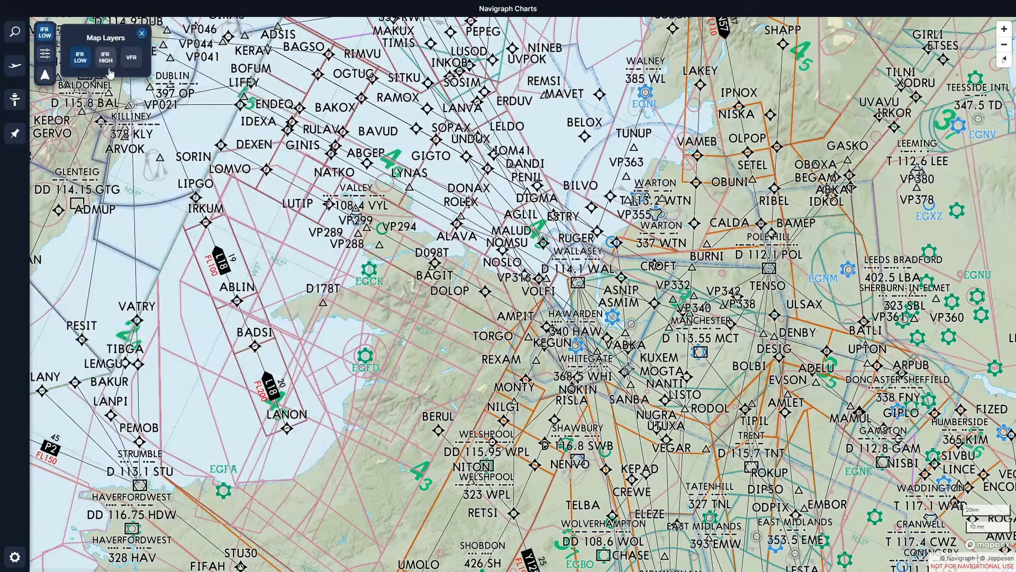
click(103, 64)
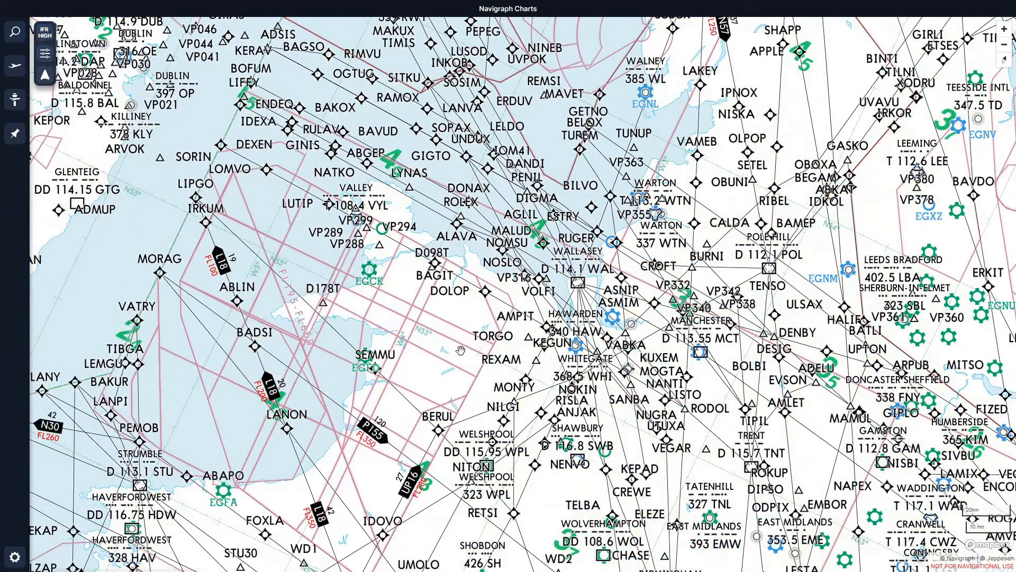
drag(478, 361, 521, 329)
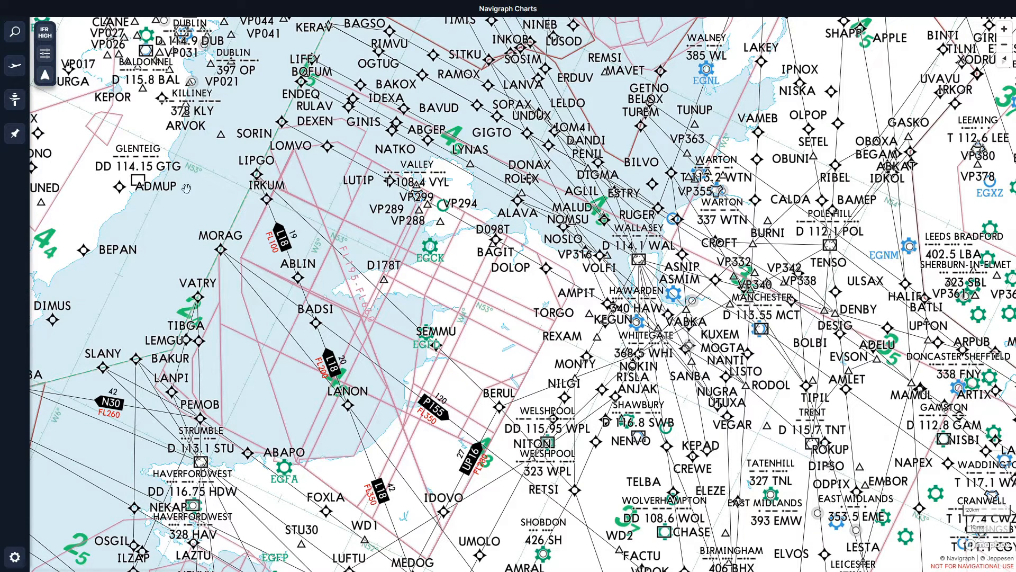
- Switch the map layer back to VFR and bring Ireland into view from Shannon to Dublin
click(47, 35)
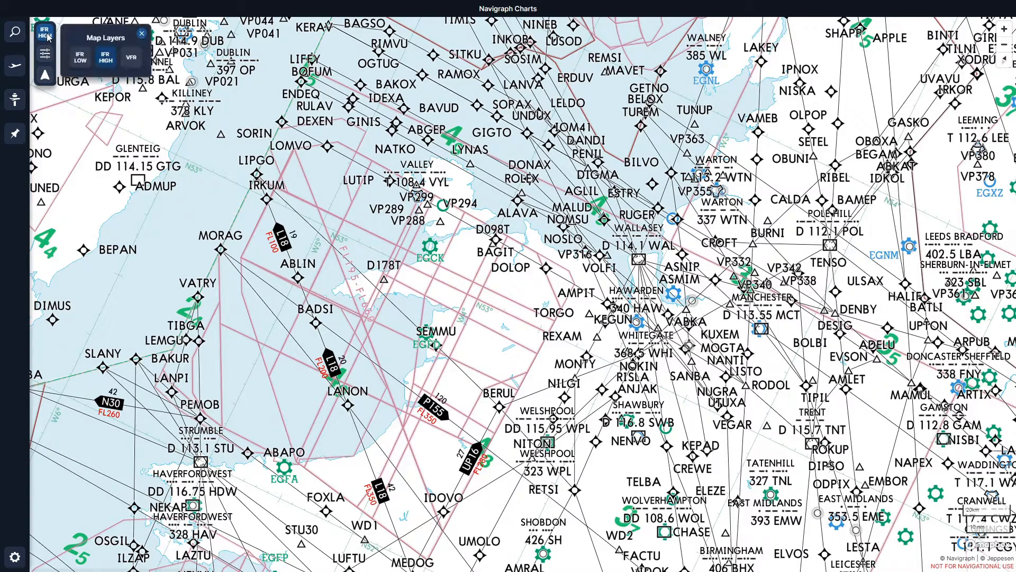
click(132, 57)
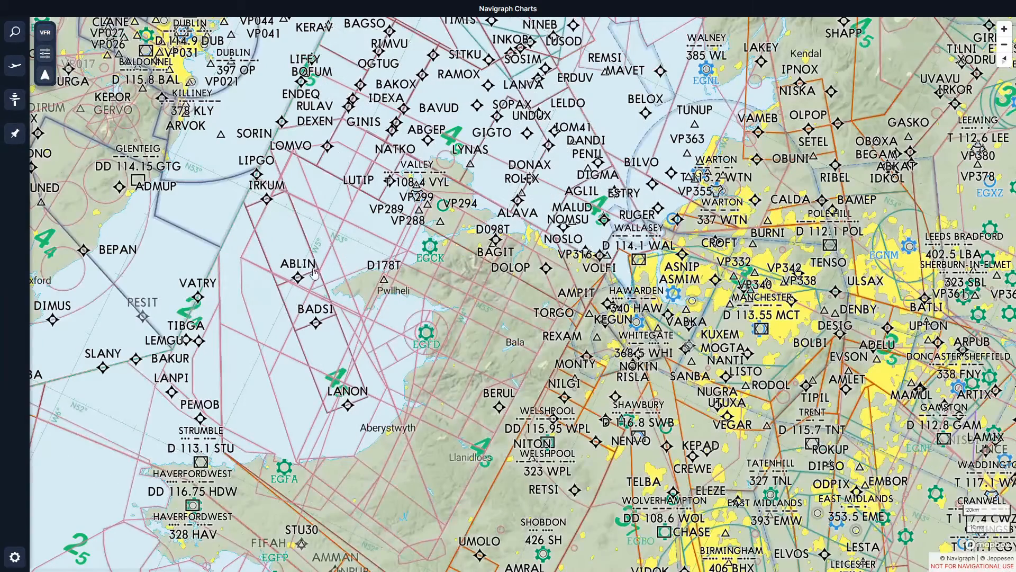
drag(314, 273, 489, 442)
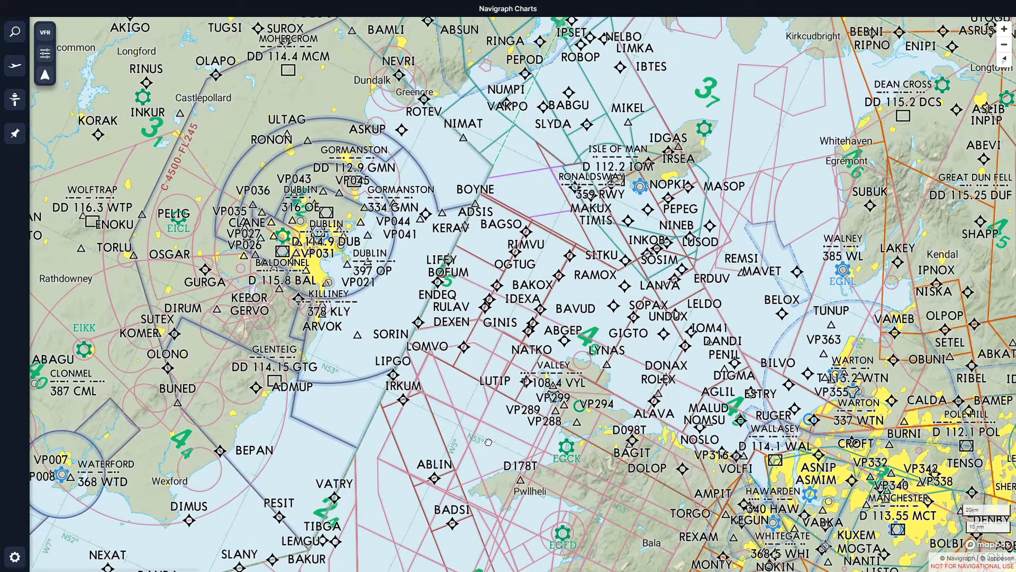
drag(488, 442, 492, 445)
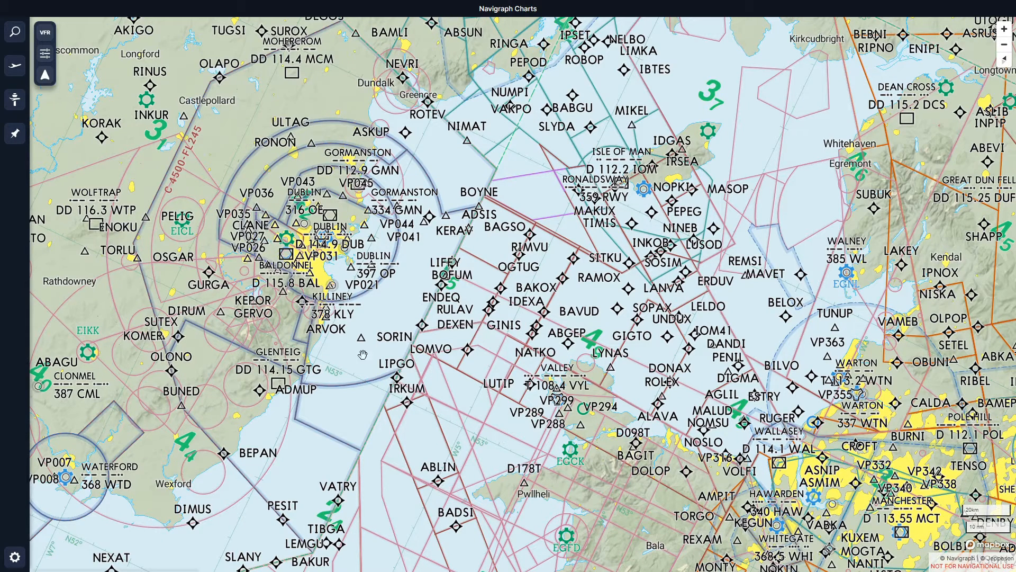
drag(362, 367, 472, 373)
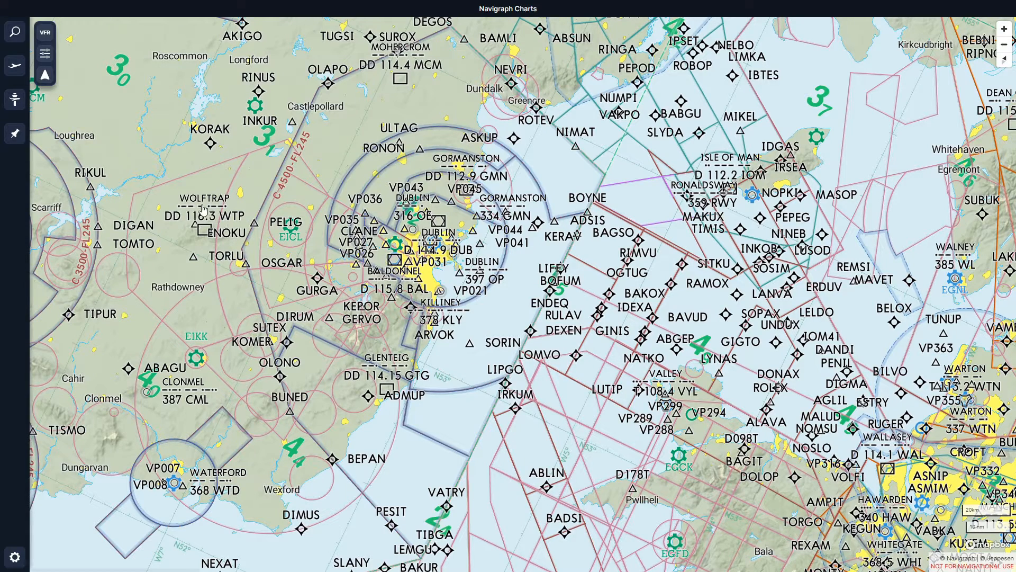
drag(202, 210, 517, 322)
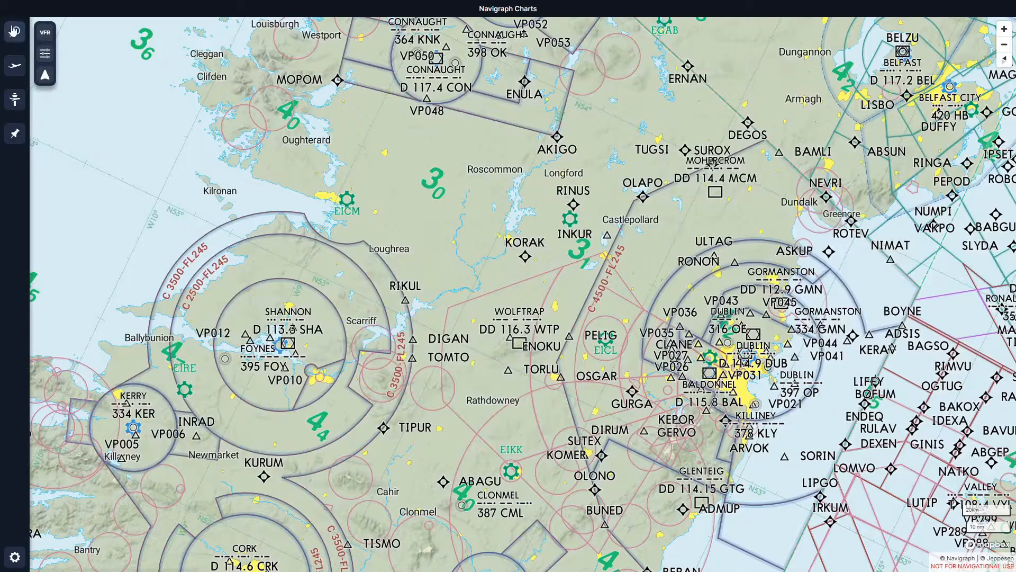
- Search for the waypoint DIGAN and open its details on the map
click(15, 34)
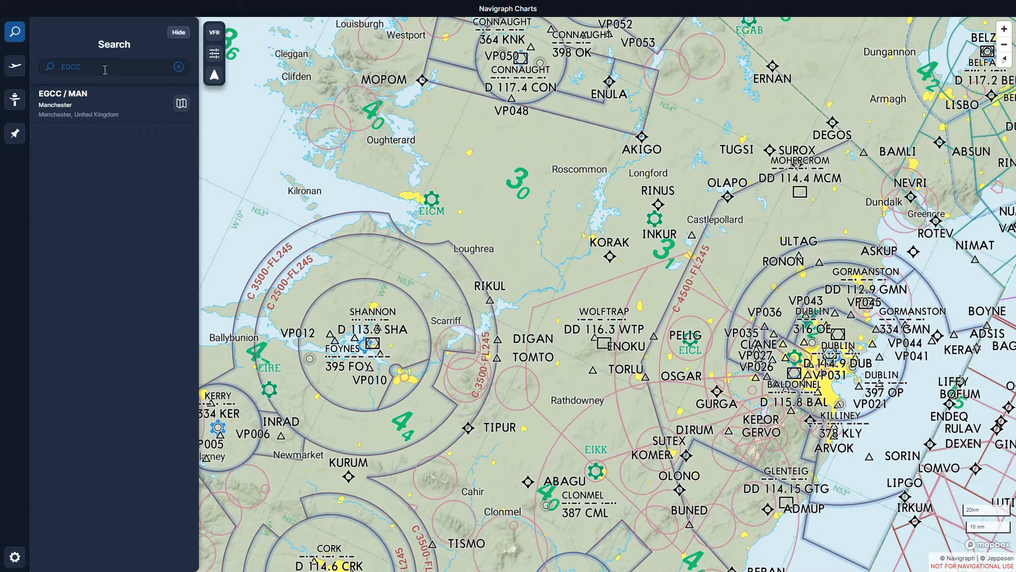
click(87, 66)
drag(87, 68, 33, 73)
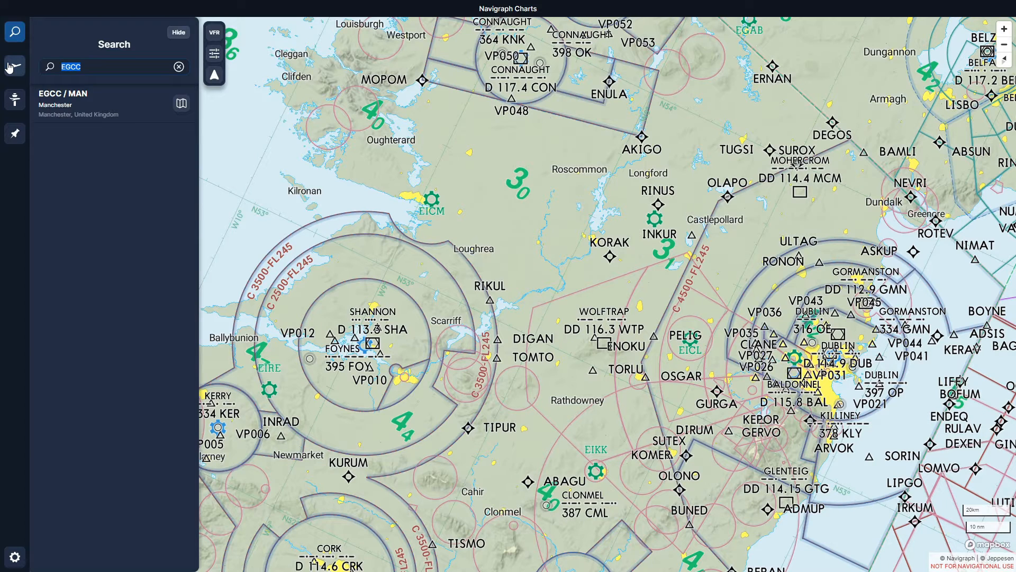
text(D)
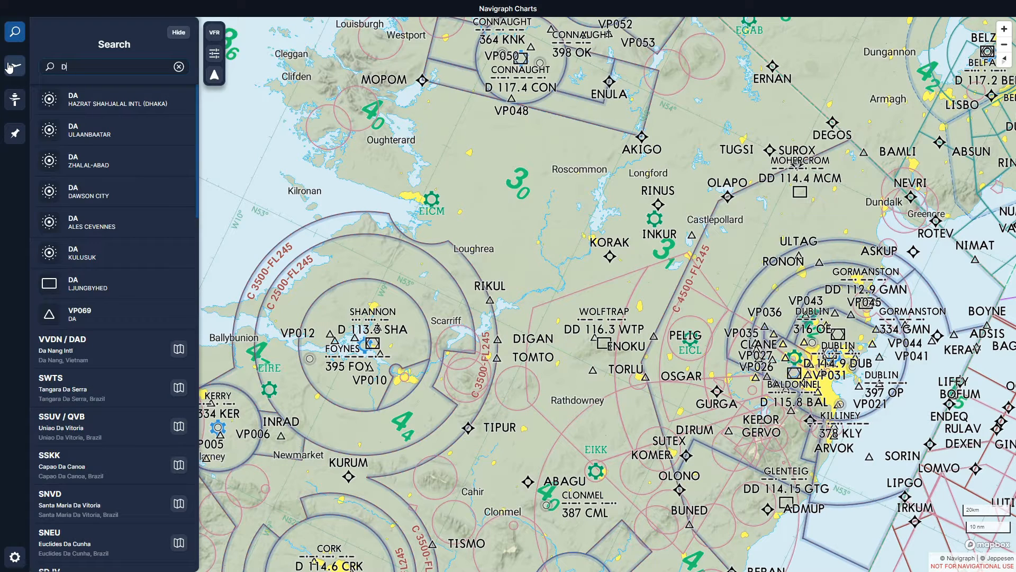
text(AIGAN)
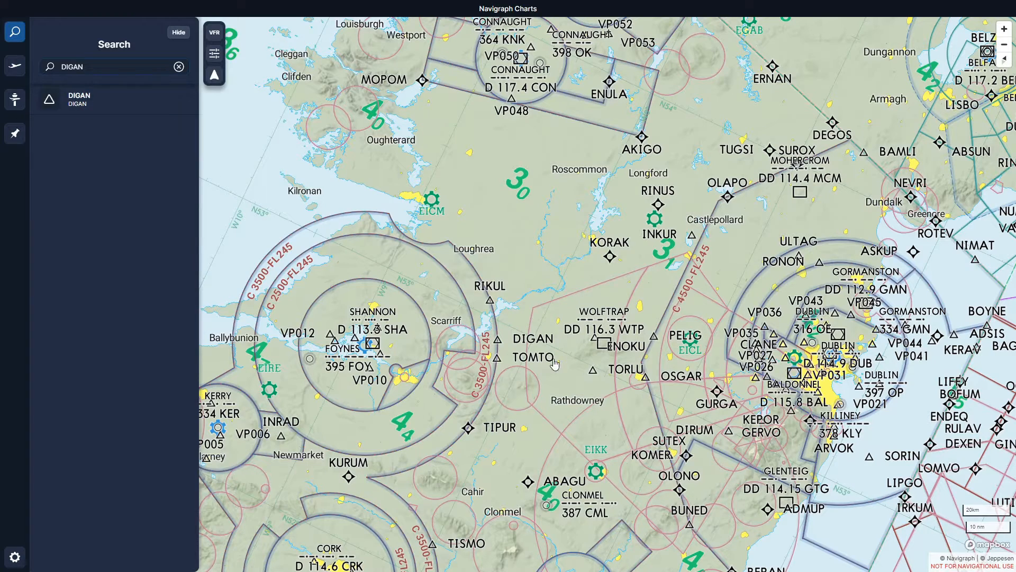
click(79, 103)
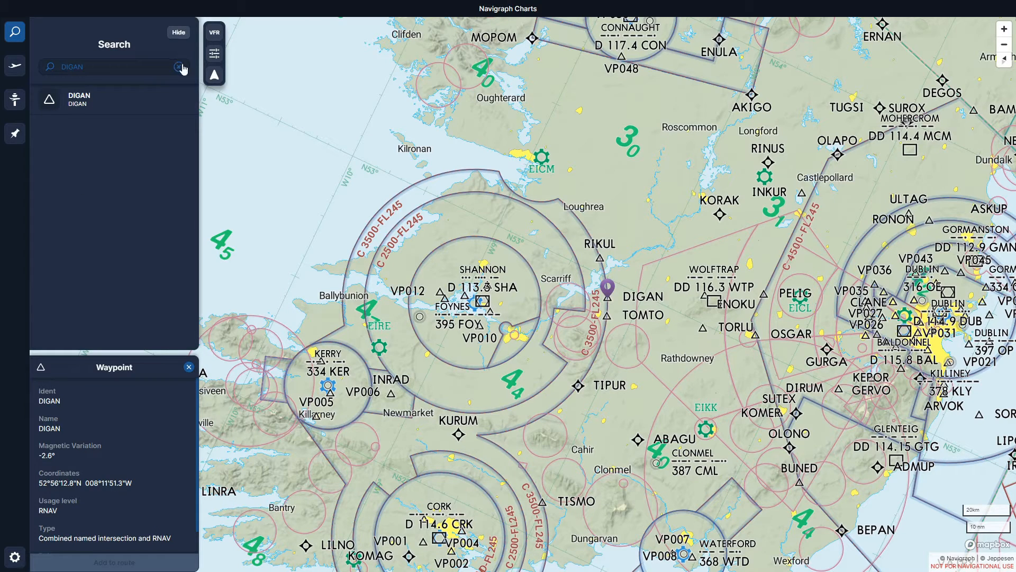
- Open the list of saved flights, close the DIGAN waypoint details, and look through the flights and their routes
click(16, 71)
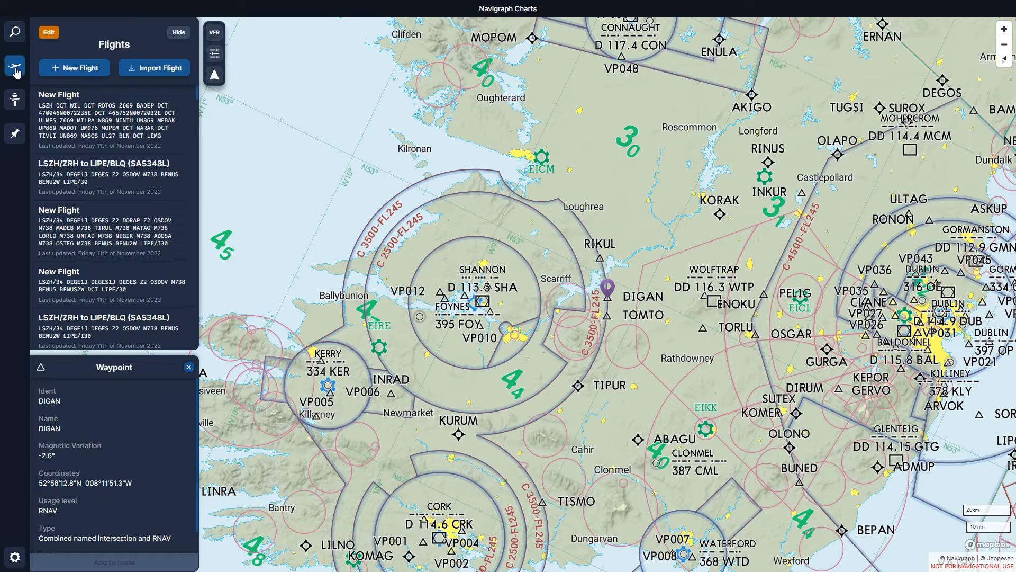
click(189, 369)
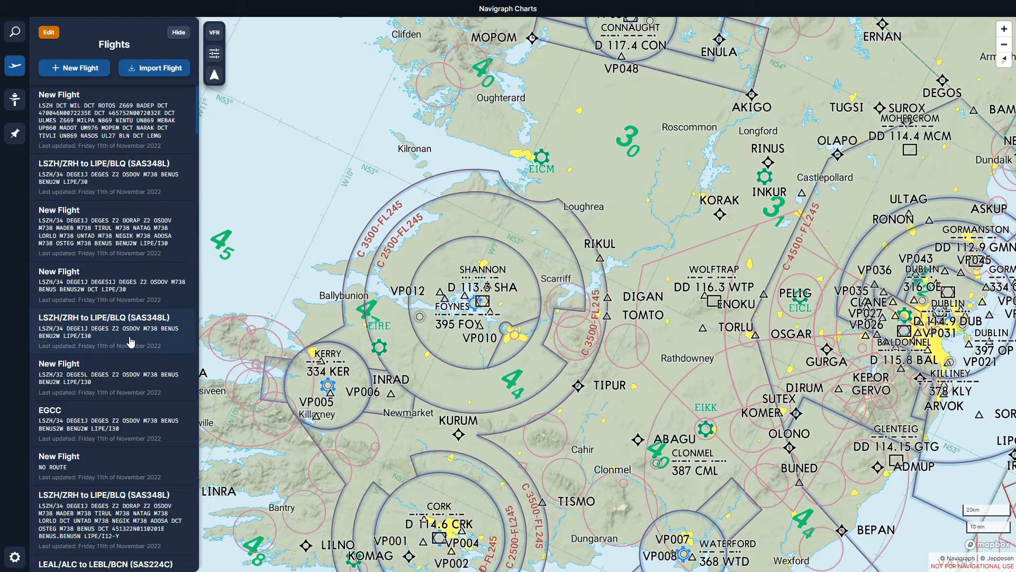
scroll(131, 453, down, 5)
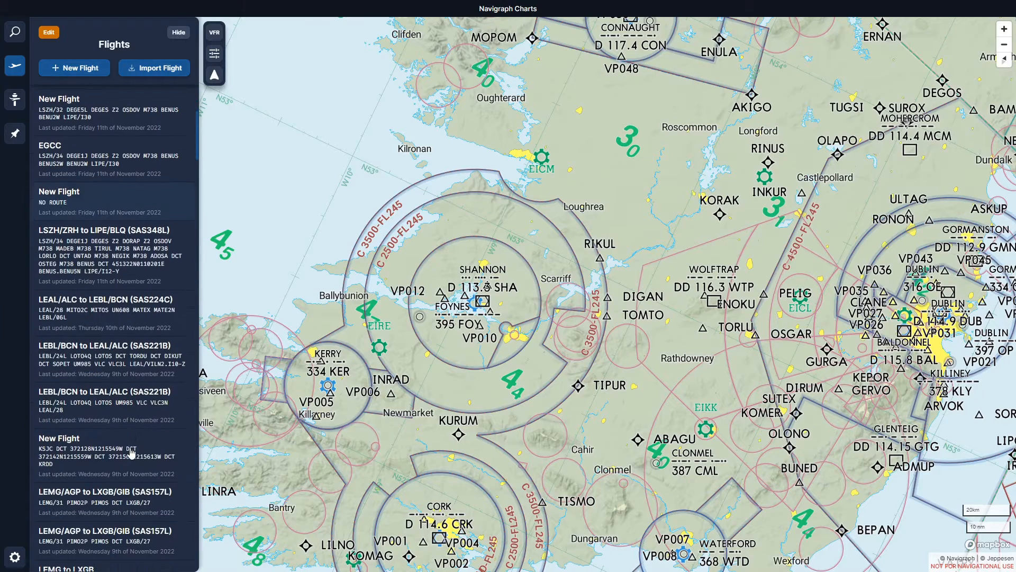
scroll(131, 453, down, 4)
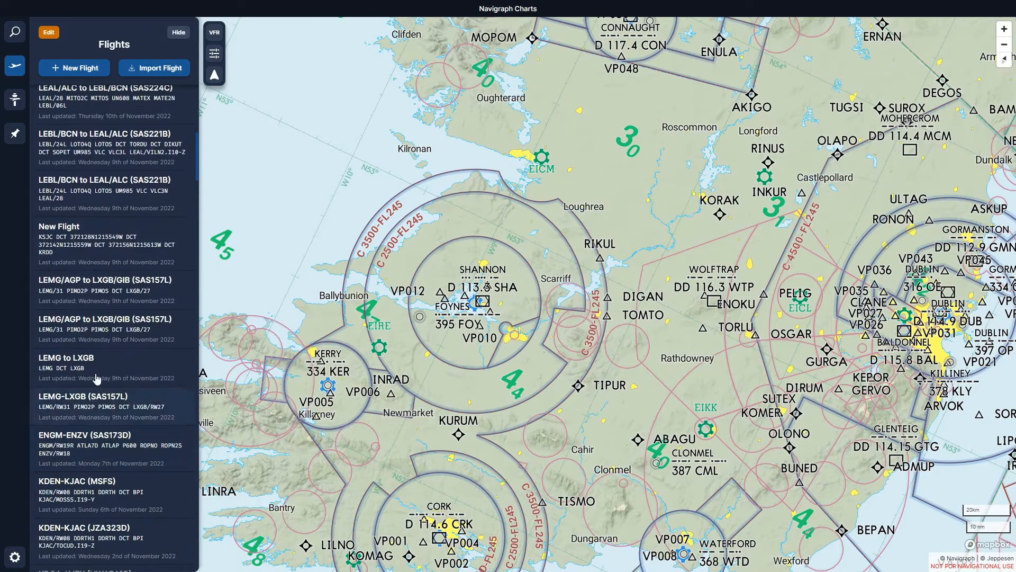
scroll(118, 257, down, 1)
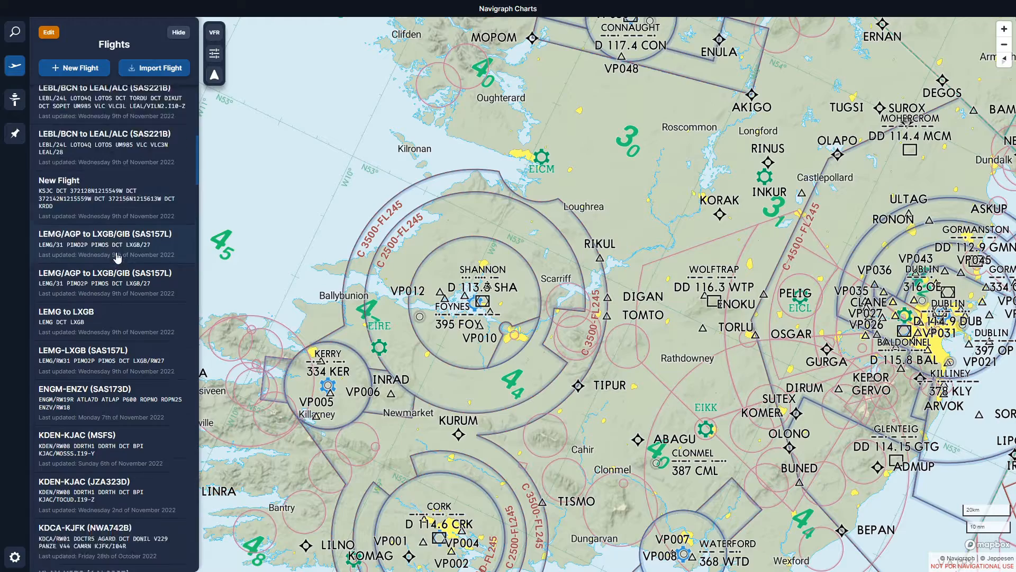
scroll(111, 264, down, 6)
scroll(105, 377, up, 7)
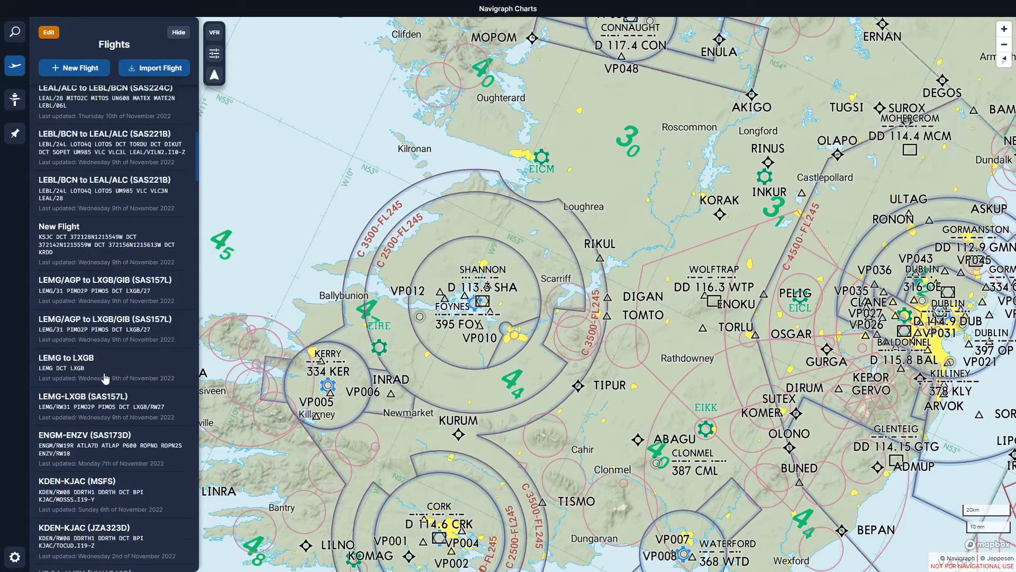
scroll(105, 377, up, 10)
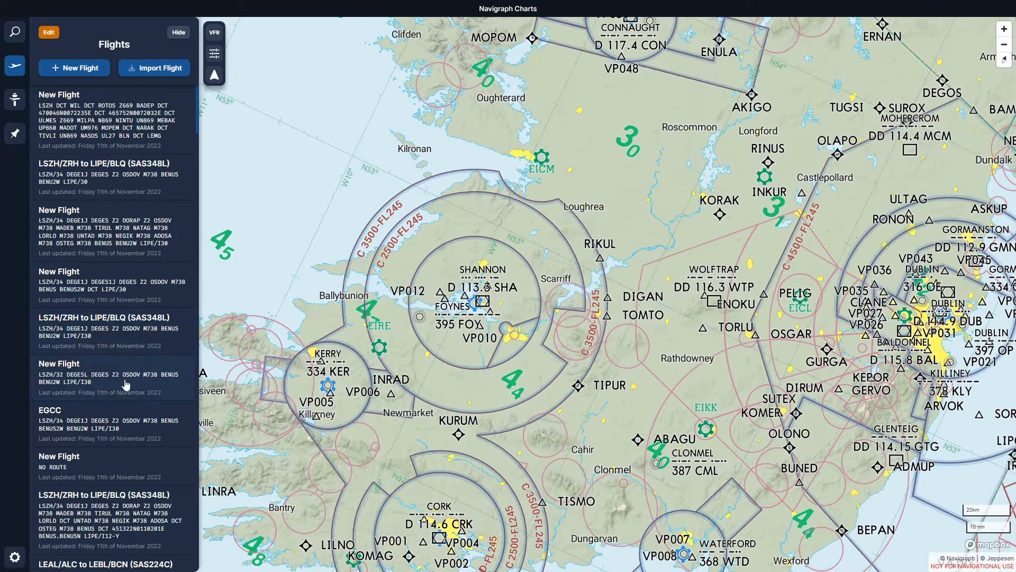
- Look through the saved flights and their routes, including the older entries
scroll(126, 387, down, 1)
scroll(126, 387, down, 3)
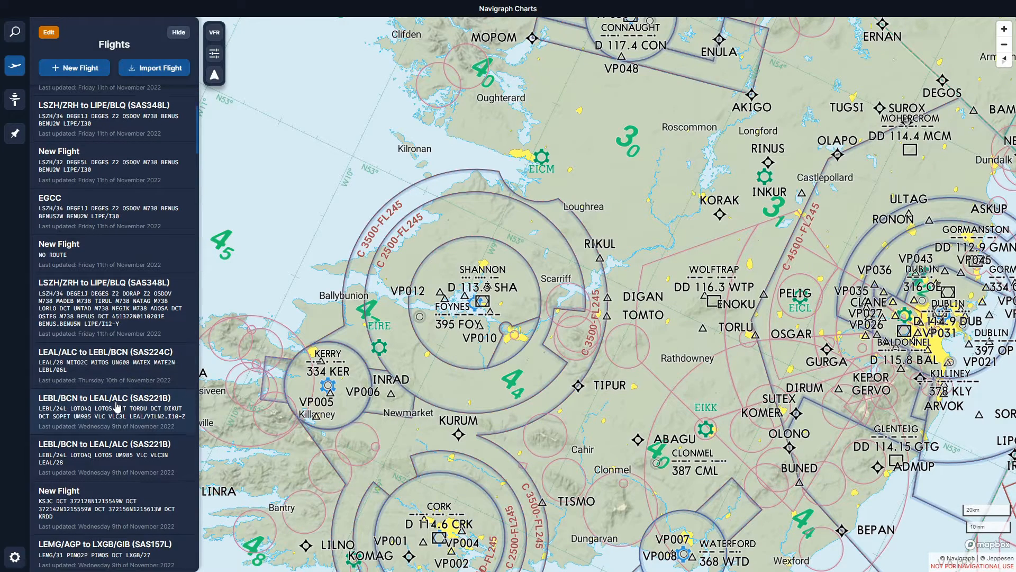
scroll(117, 406, down, 3)
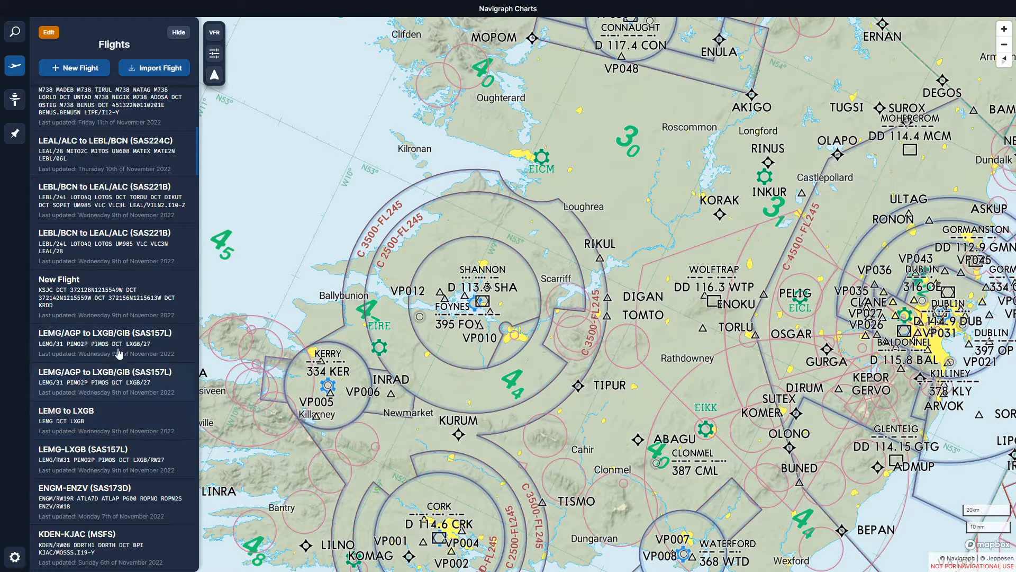
scroll(121, 309, up, 5)
scroll(121, 309, up, 2)
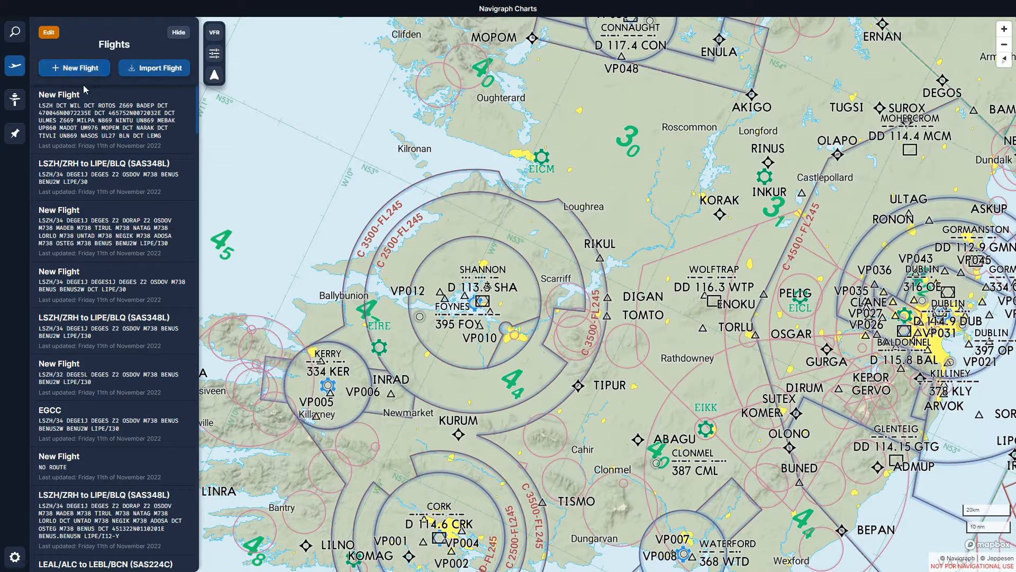
- View the saved flights in edit mode with its delete options, then leave it without deleting any flight
click(48, 34)
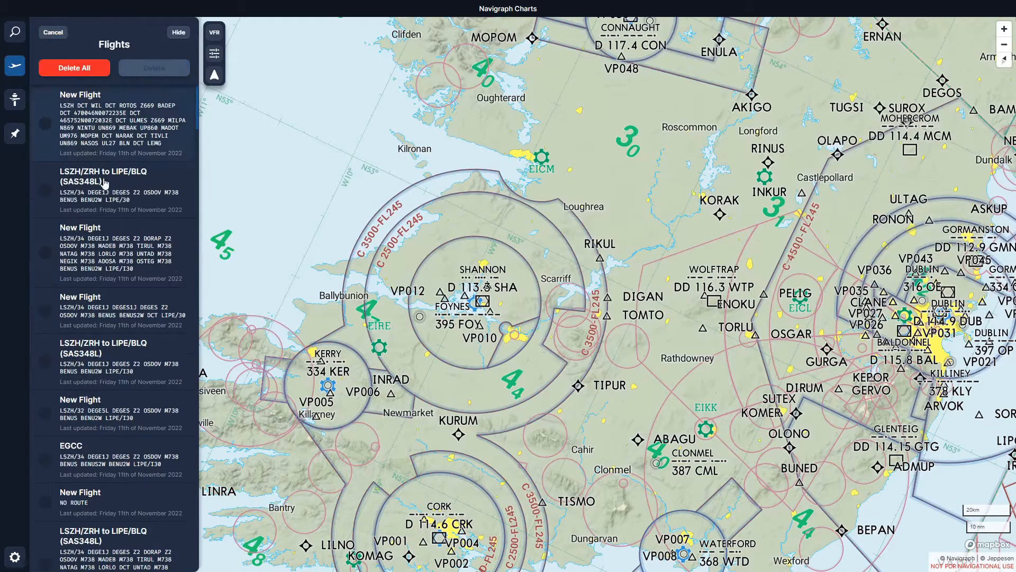
scroll(103, 336, down, 8)
scroll(100, 348, down, 9)
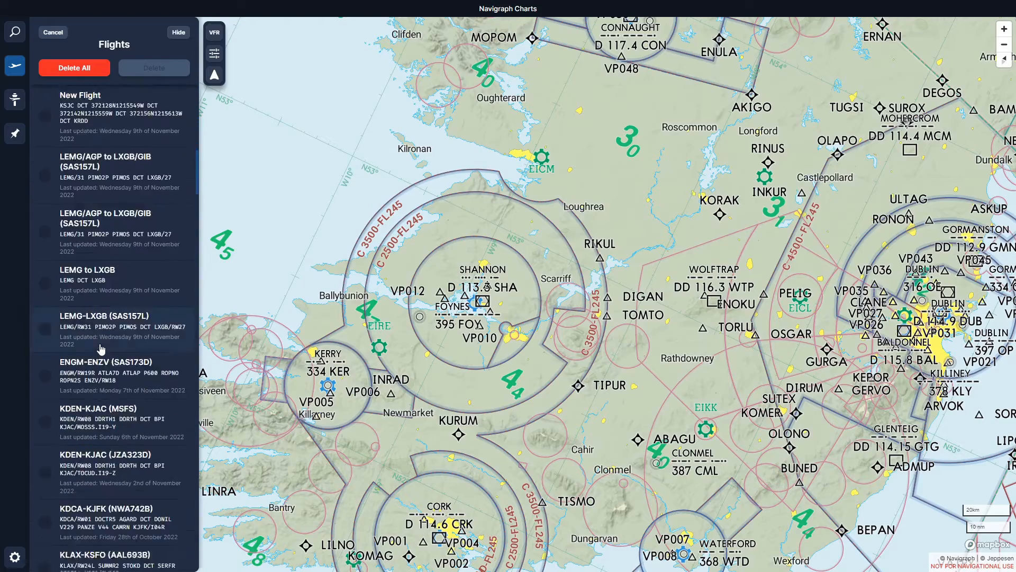
scroll(94, 227, up, 18)
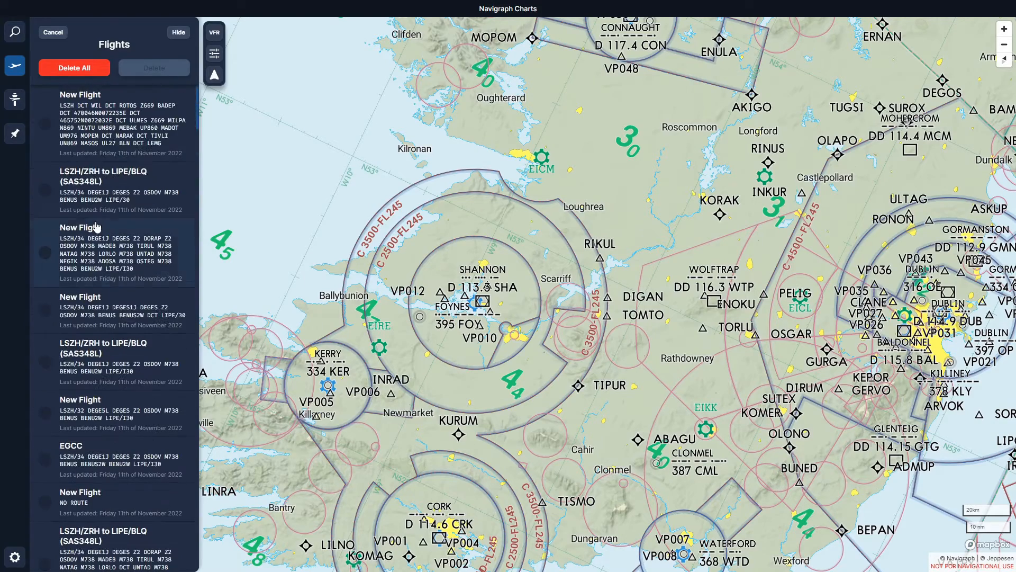
click(55, 34)
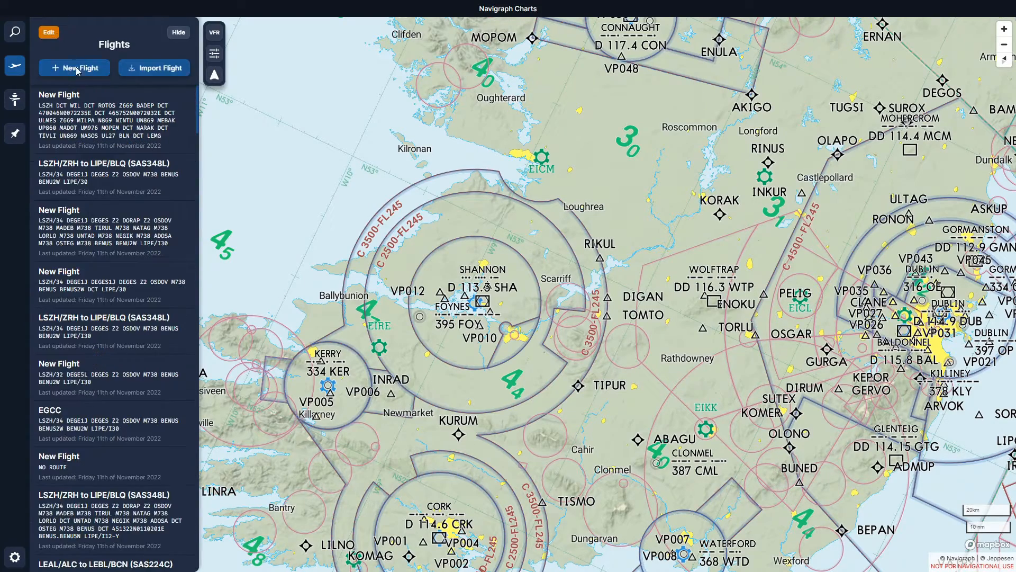
- Create a new flight from the text route LSZH/34 DEGES1J DEGES Z2 OSDOV M738 BENUS BENUS2W LIPE/30
click(82, 70)
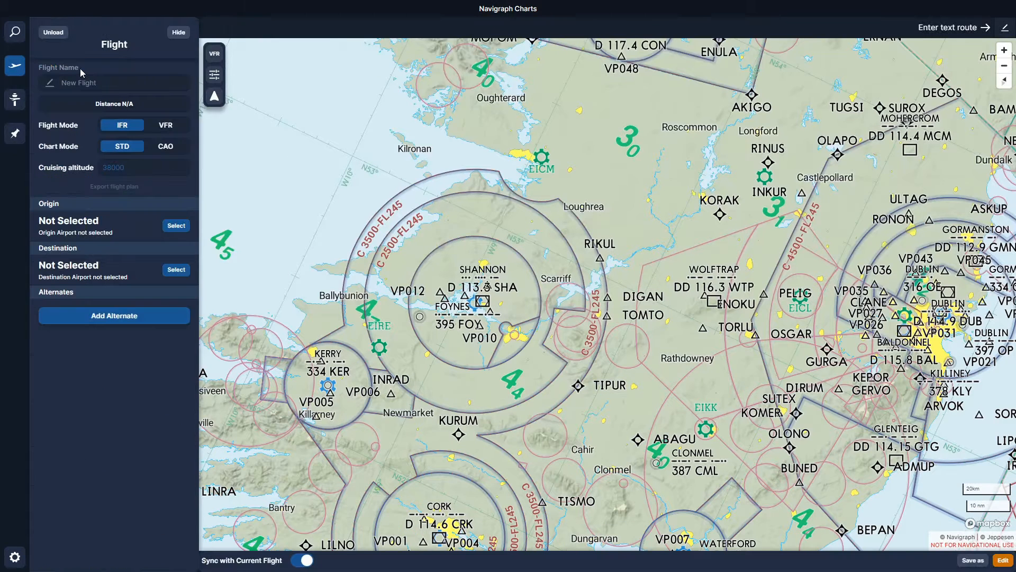
click(1003, 30)
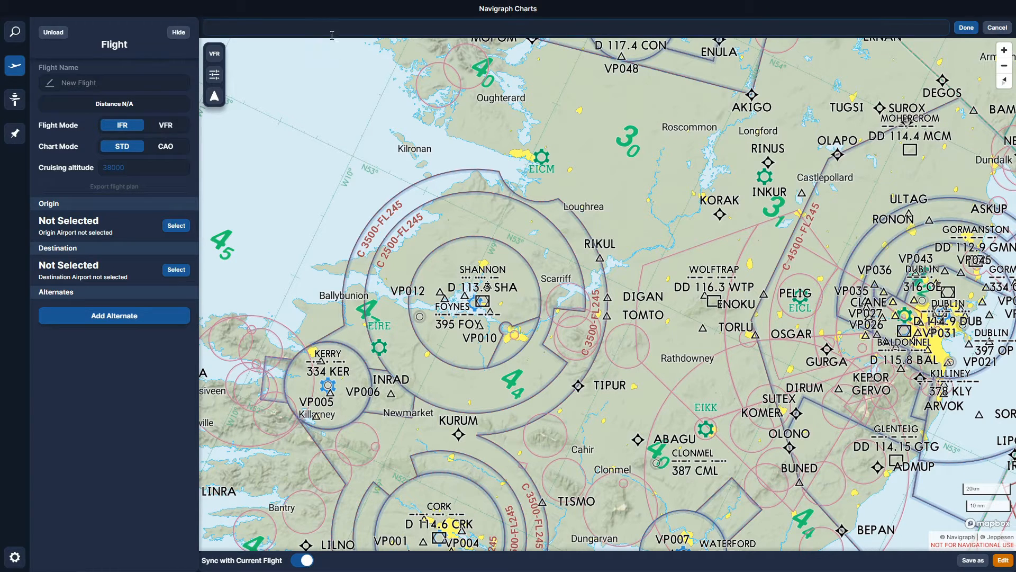
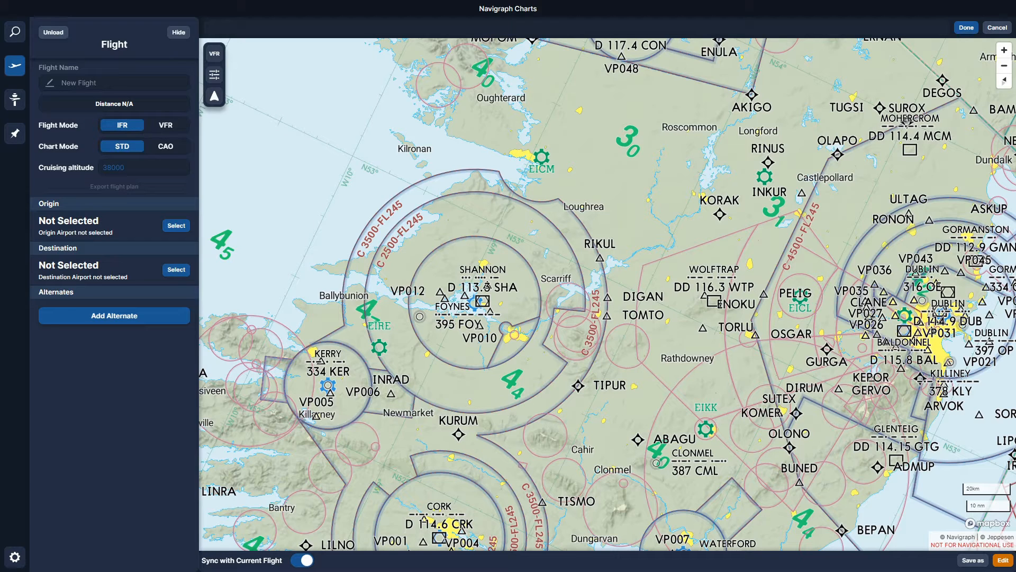
click(997, 29)
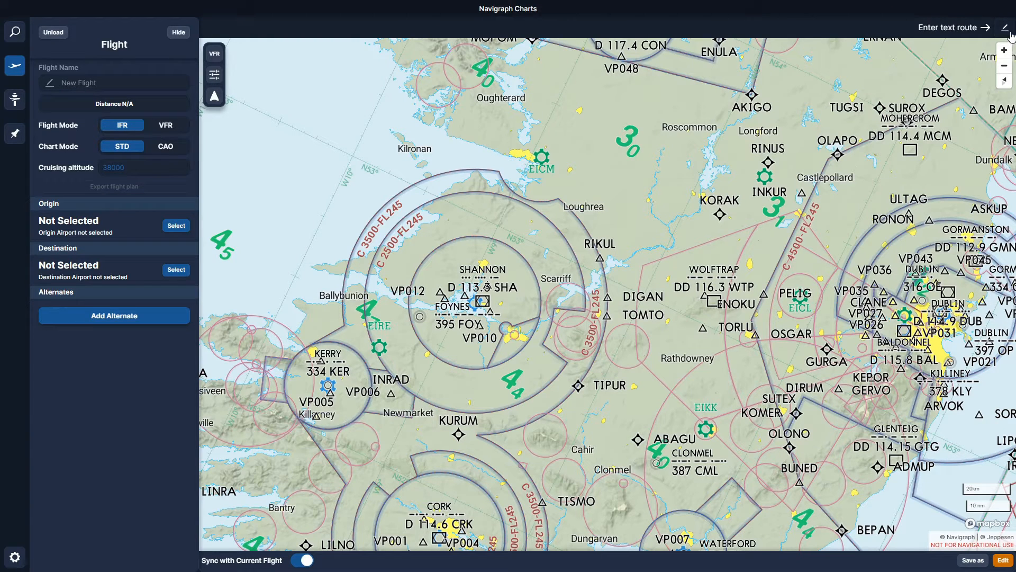
click(1005, 28)
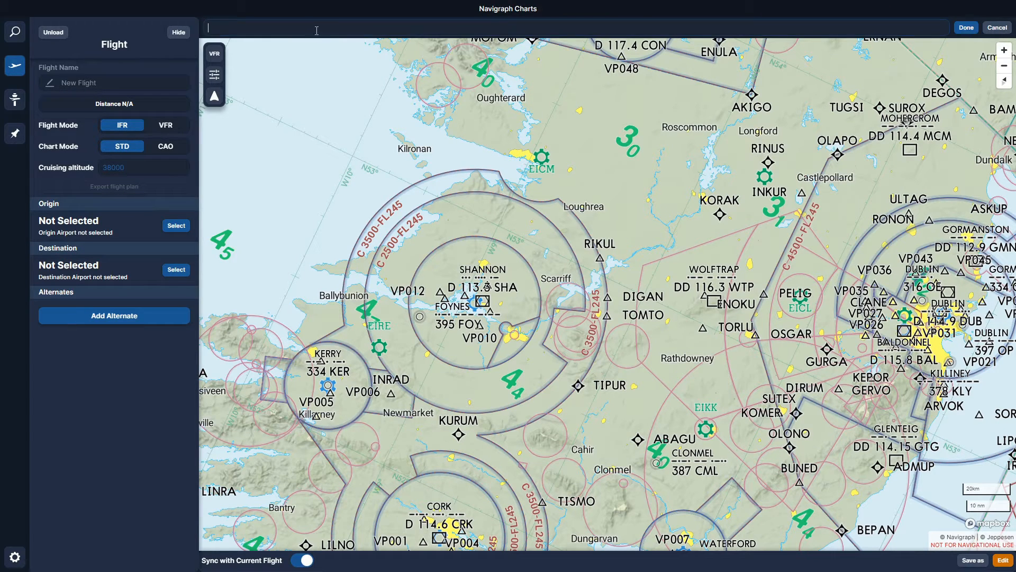
text(LSZH/34 DEGES1J DEGES Z2 OSDOV M738 BENUS BENUS2W LIPE/30)
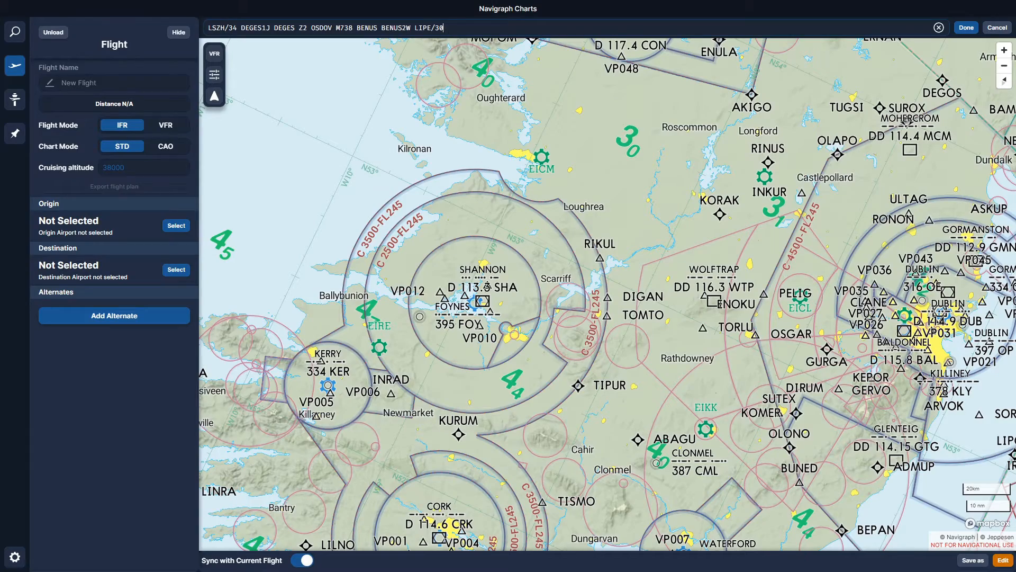
click(967, 31)
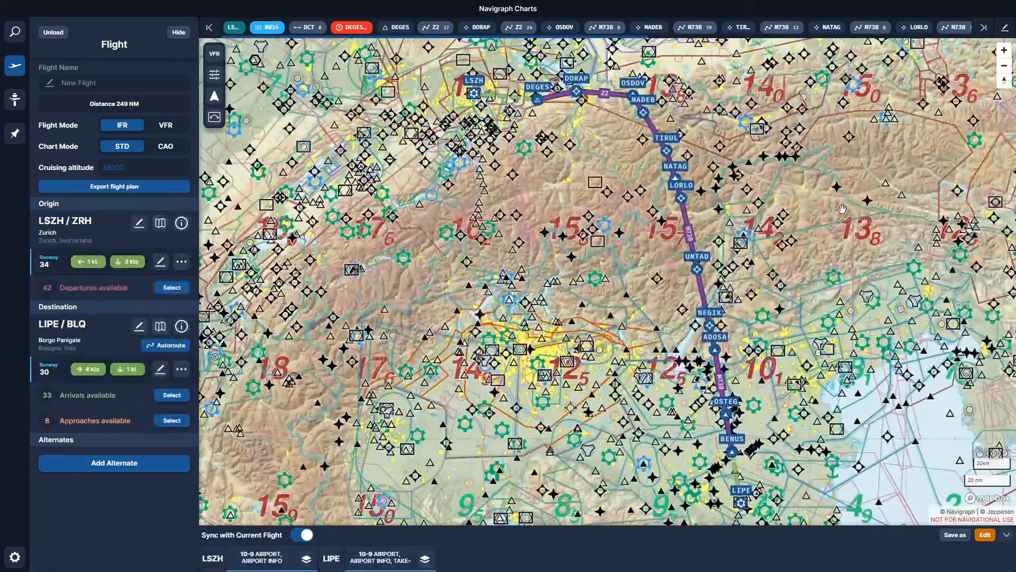
- Examine the plotted route and its departure leg from LSZH to DEGES, and show the end of the route sequence
drag(784, 194, 733, 130)
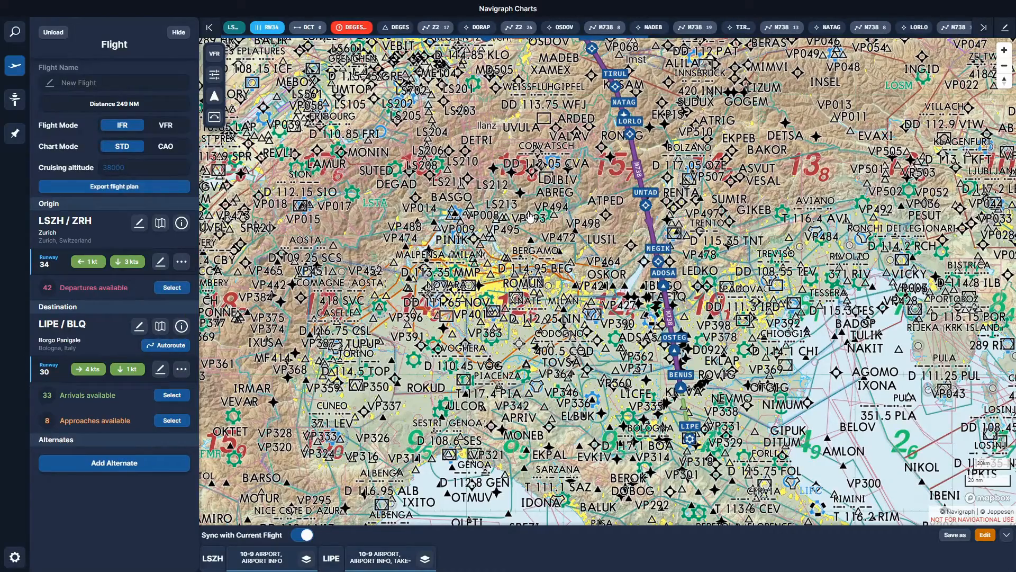
drag(725, 182, 825, 328)
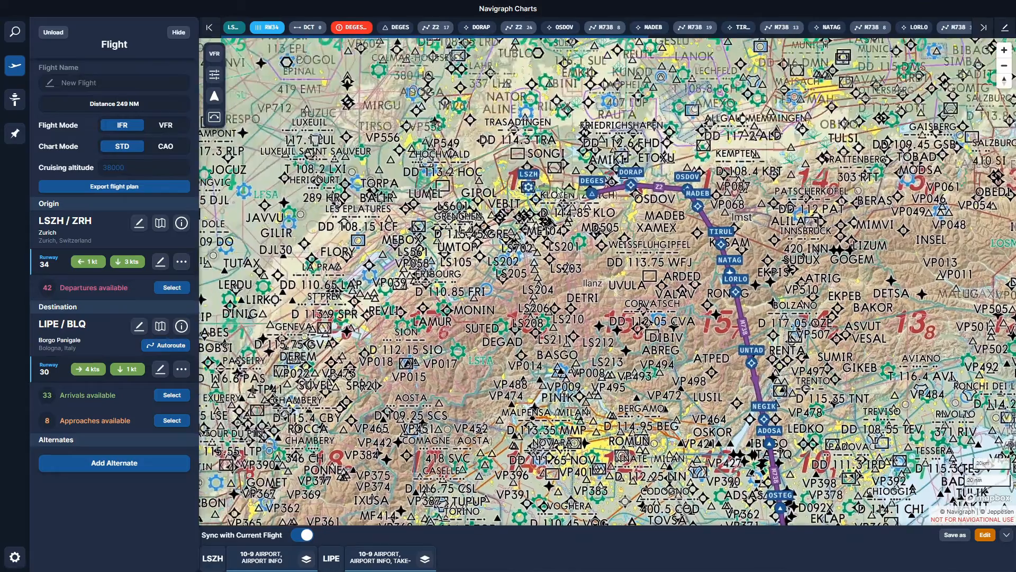
scroll(603, 185, up, 6)
scroll(553, 212, up, 5)
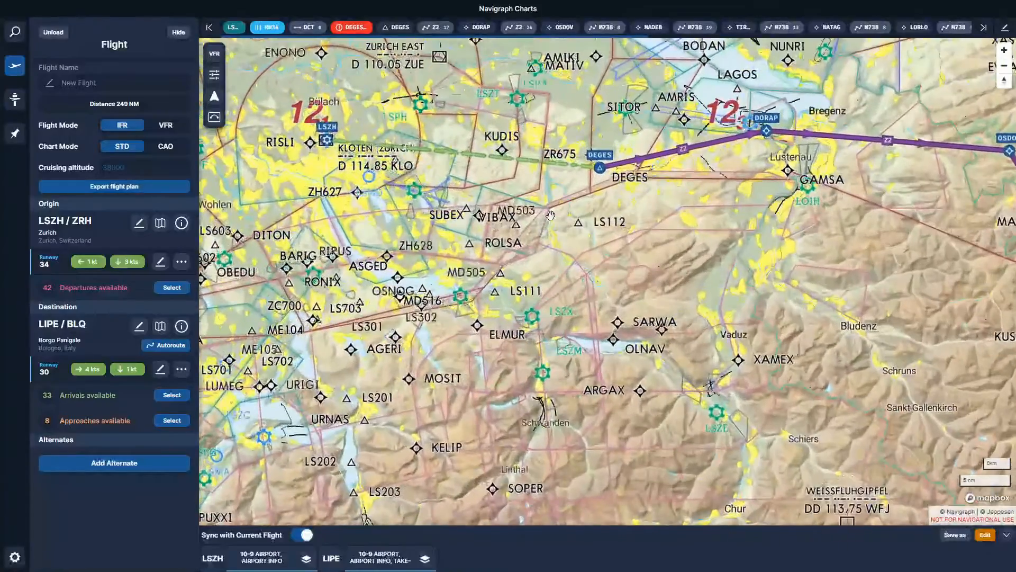
drag(492, 220, 597, 319)
scroll(595, 314, up, 2)
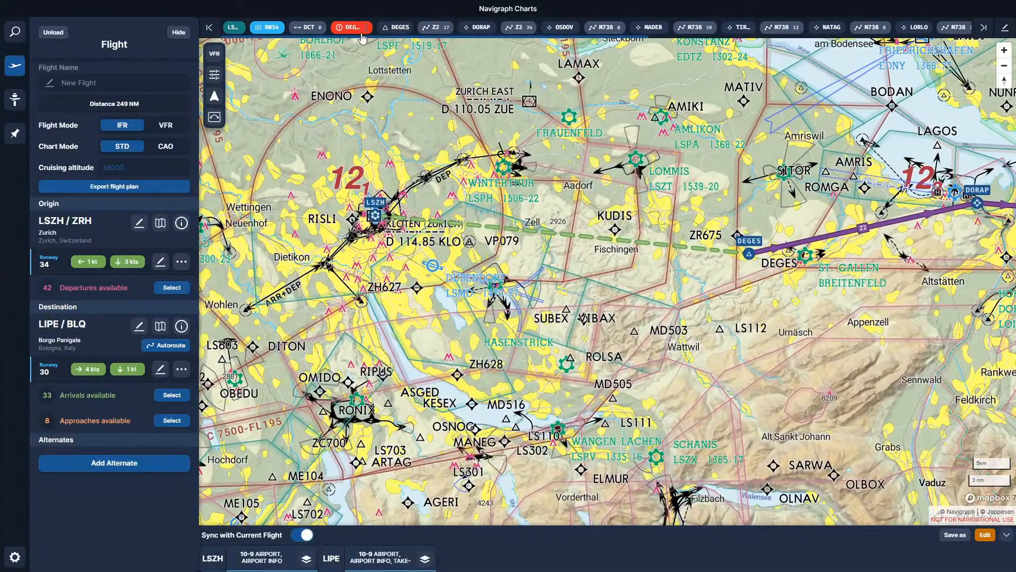
click(985, 28)
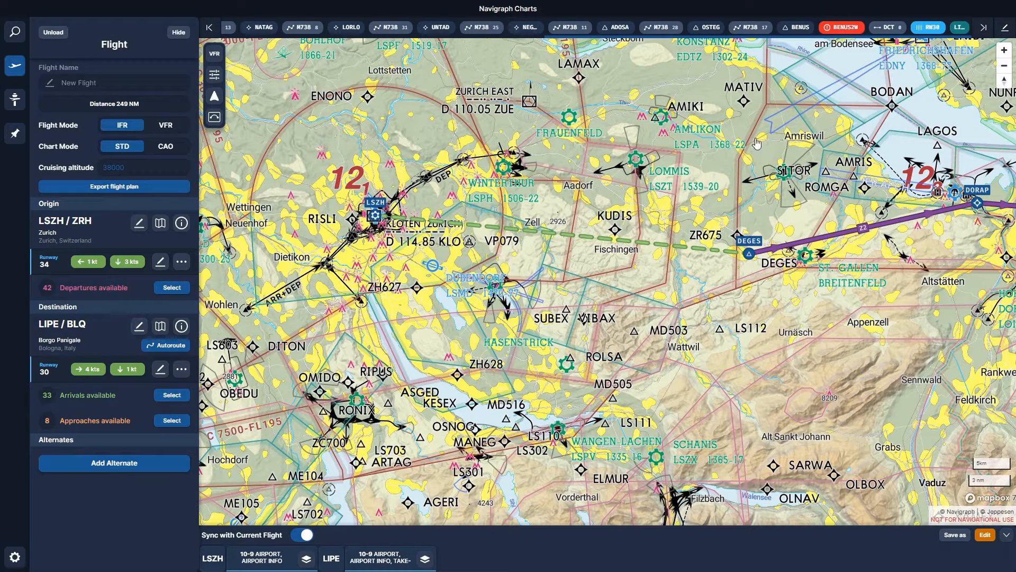
- Follow the plotted route on the map from Zurich across the Alps to the destination LIPE
drag(594, 311, 541, 316)
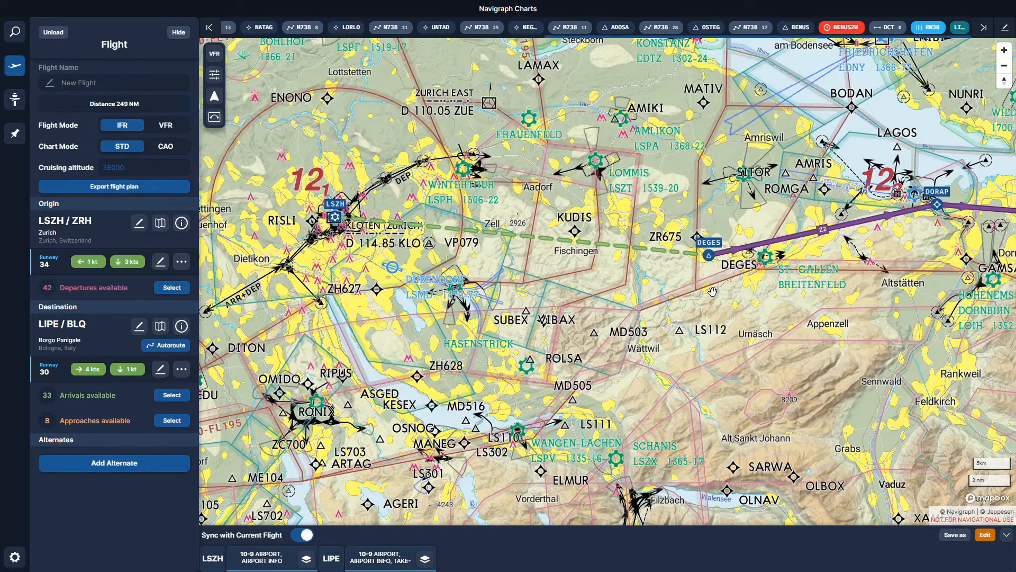
drag(639, 315, 670, 322)
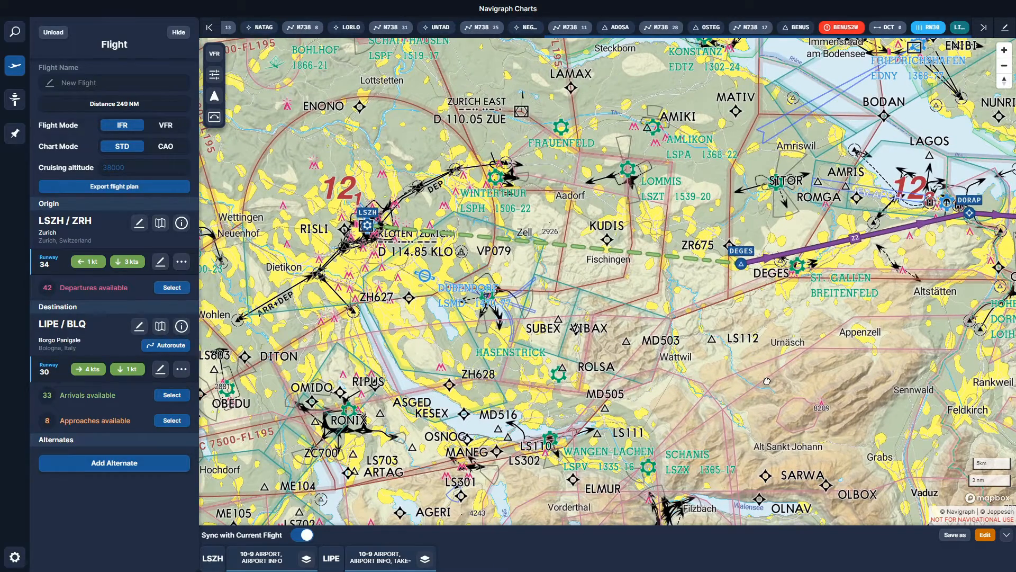
drag(767, 381, 462, 206)
scroll(688, 323, down, 7)
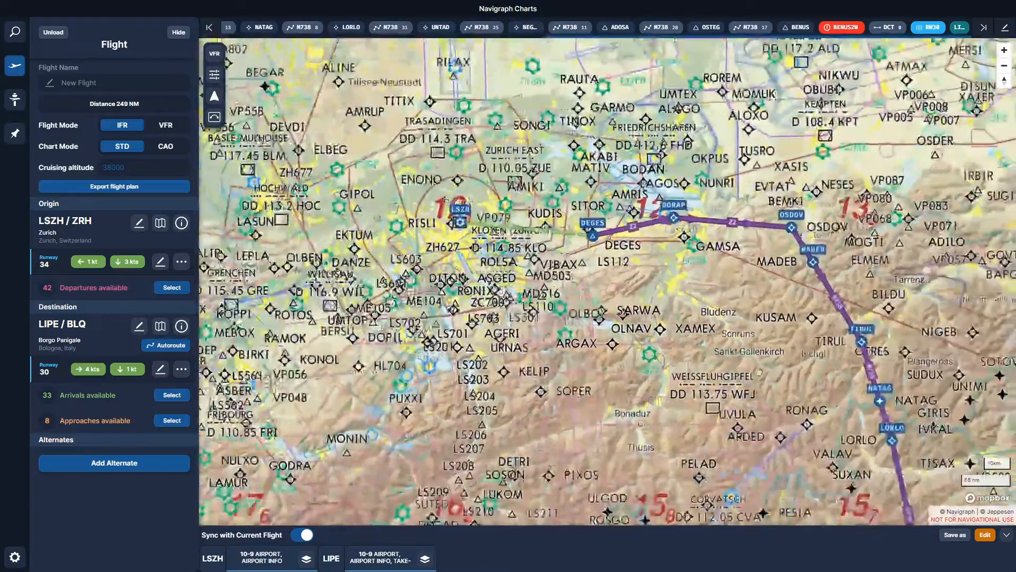
drag(760, 372, 519, 137)
drag(662, 402, 545, 153)
drag(704, 476, 603, 285)
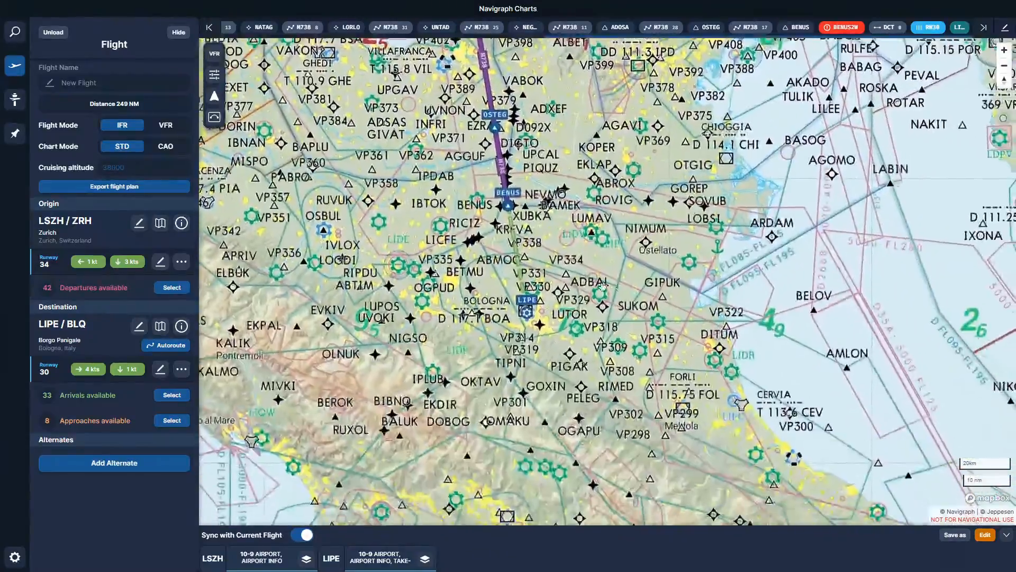
scroll(561, 275, up, 4)
scroll(696, 243, down, 4)
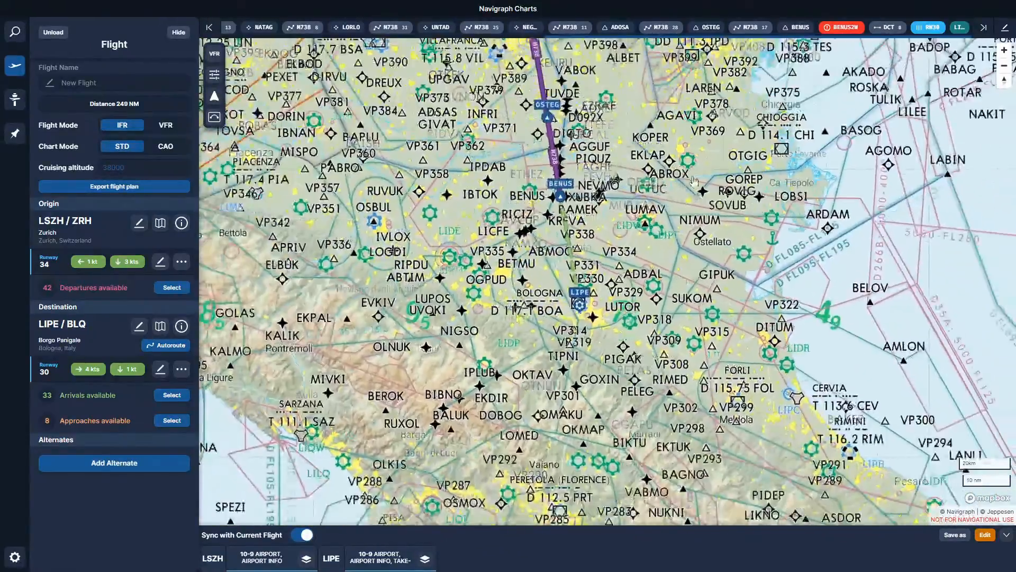
- Return along the route to LSZH and view the area around Zurich up close
drag(672, 167, 900, 394)
drag(598, 132, 712, 359)
drag(561, 84, 619, 289)
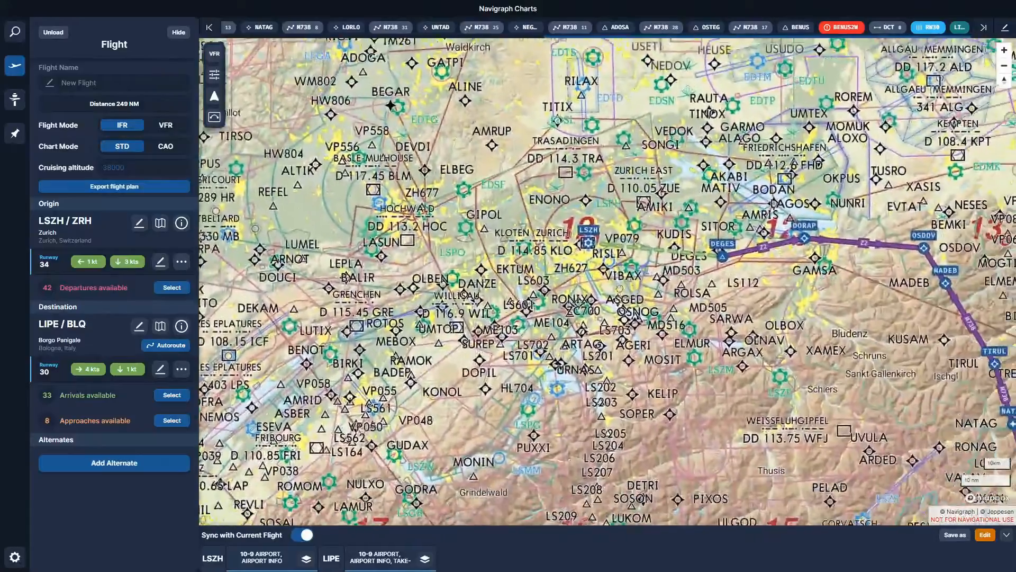
scroll(619, 289, up, 3)
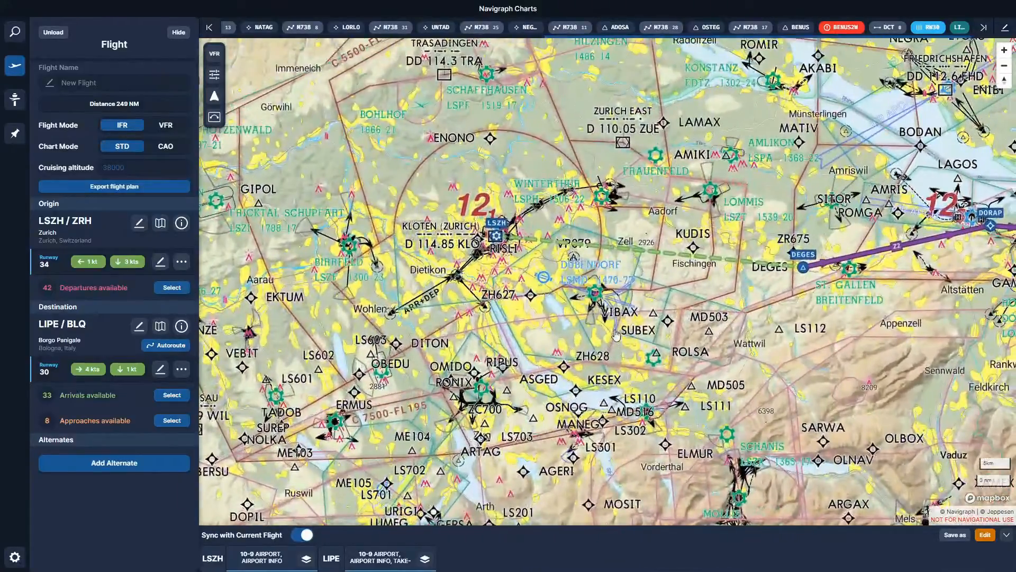
drag(616, 334, 652, 378)
scroll(617, 357, up, 3)
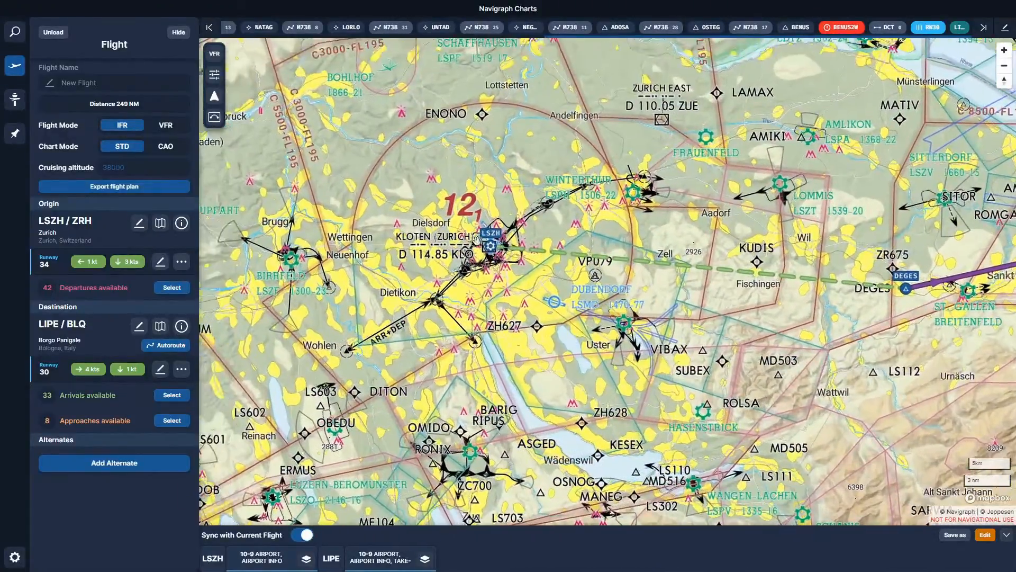
- Turn off the Infrastructure, Airspaces, VFR Navigation and Navigation groups in the map filters
click(215, 75)
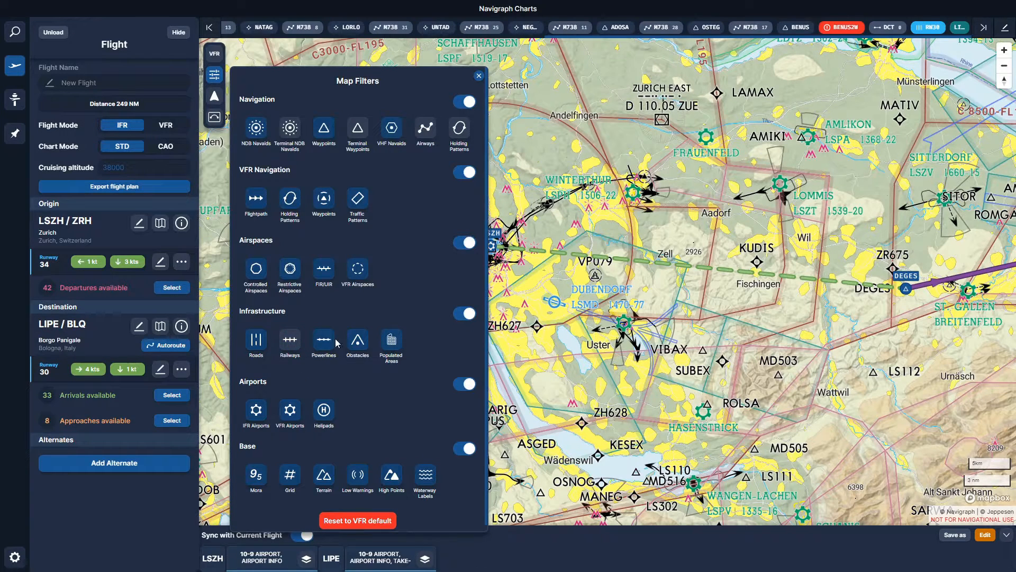
click(466, 315)
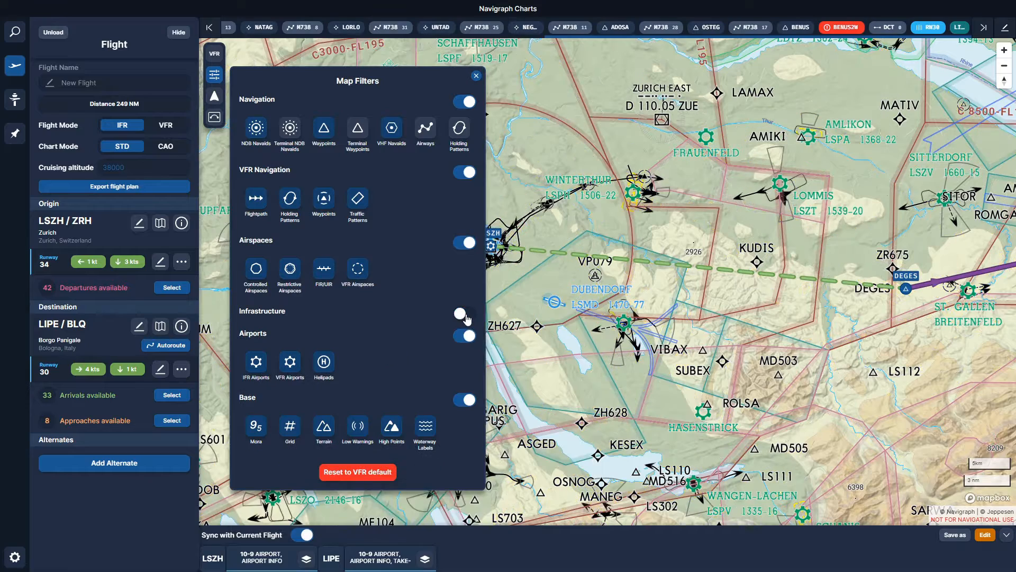
click(466, 315)
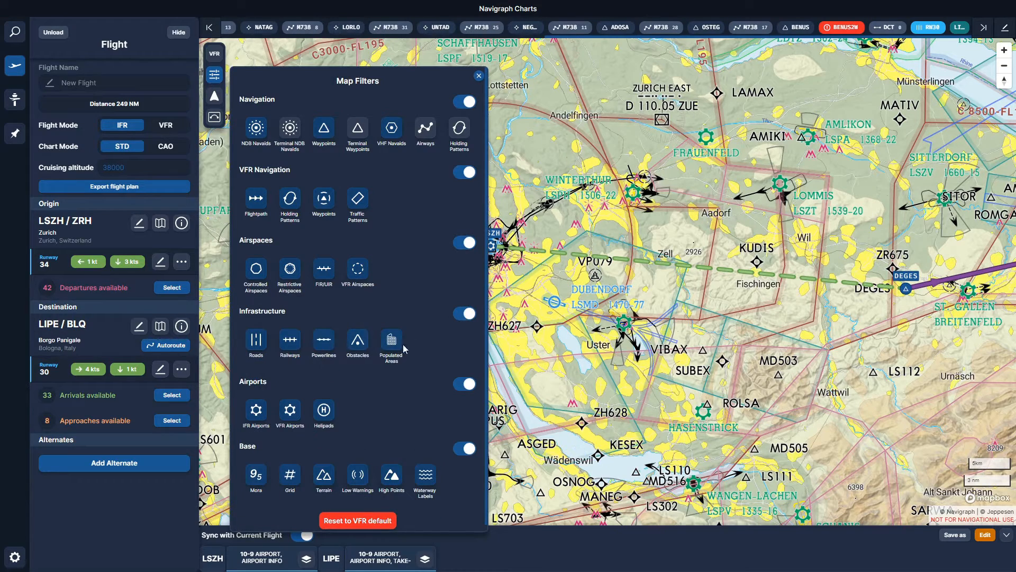
click(468, 314)
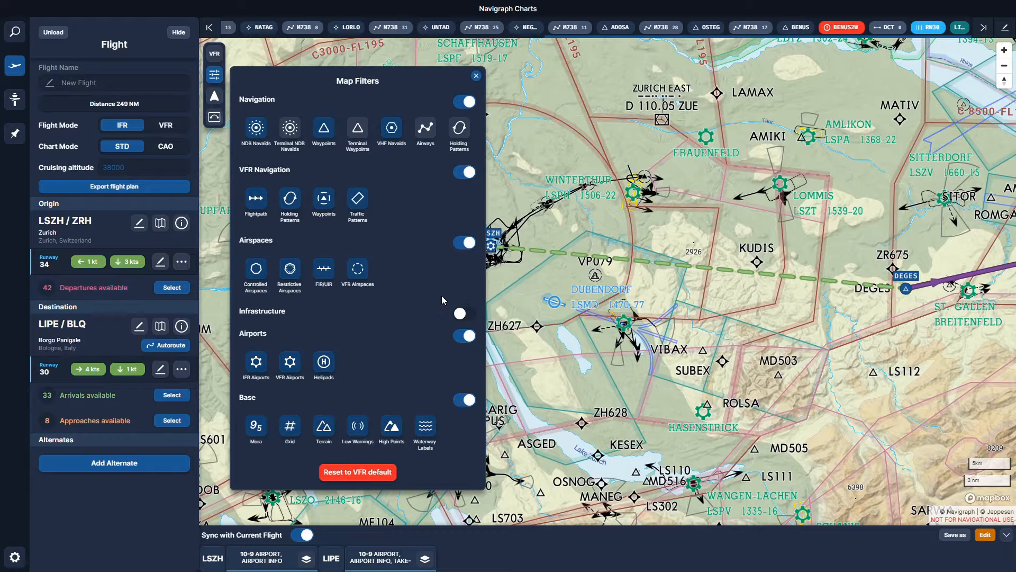
click(468, 244)
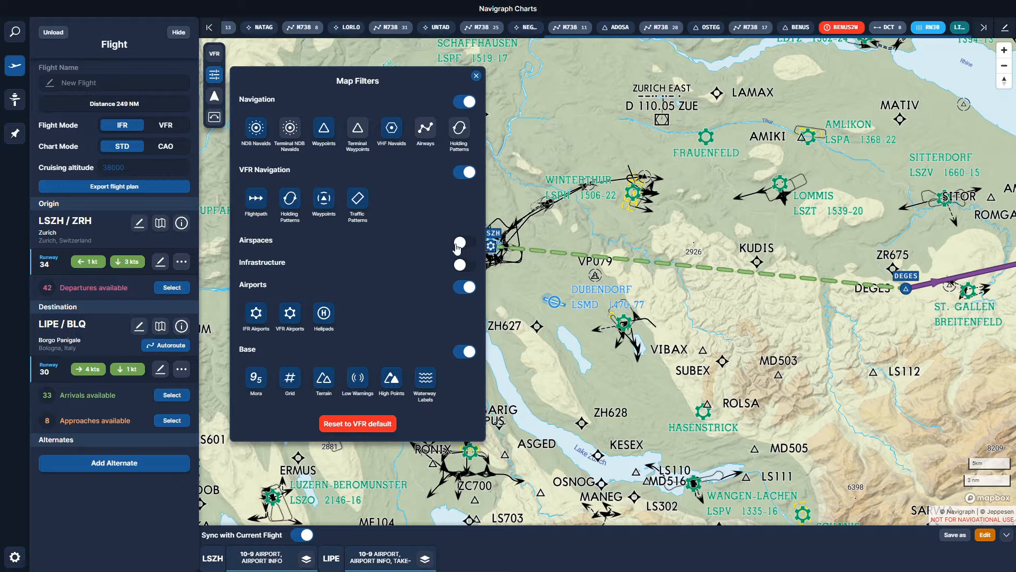
click(467, 177)
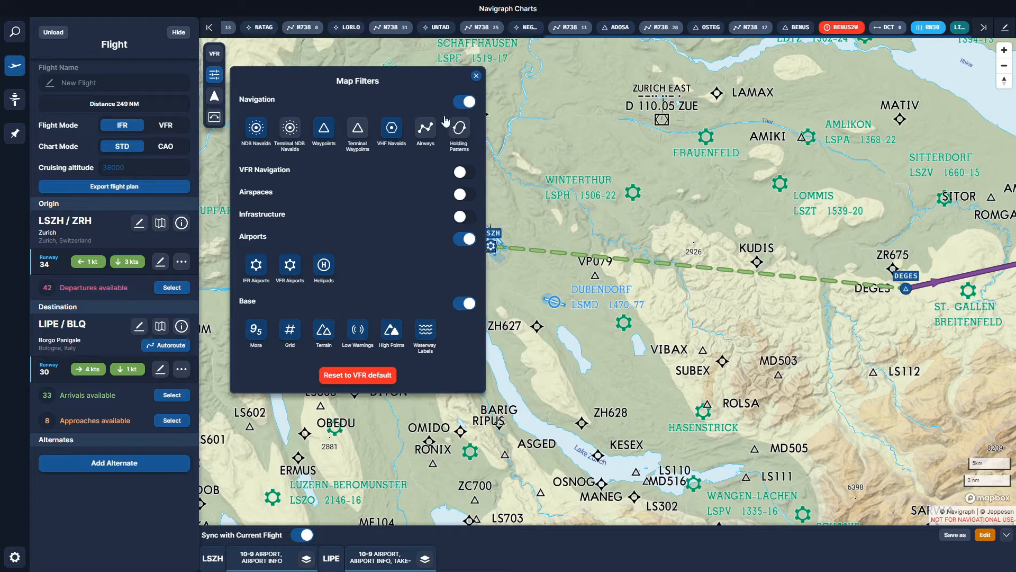
click(464, 101)
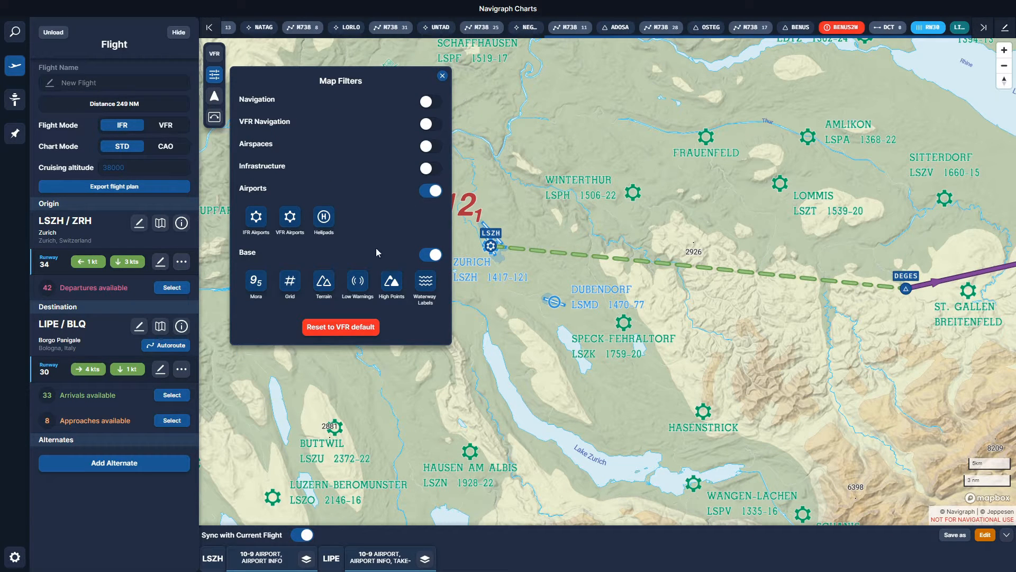
- Hide the helipads and VFR airports in the Airports map filters, keeping the IFR airports shown
click(324, 217)
click(281, 231)
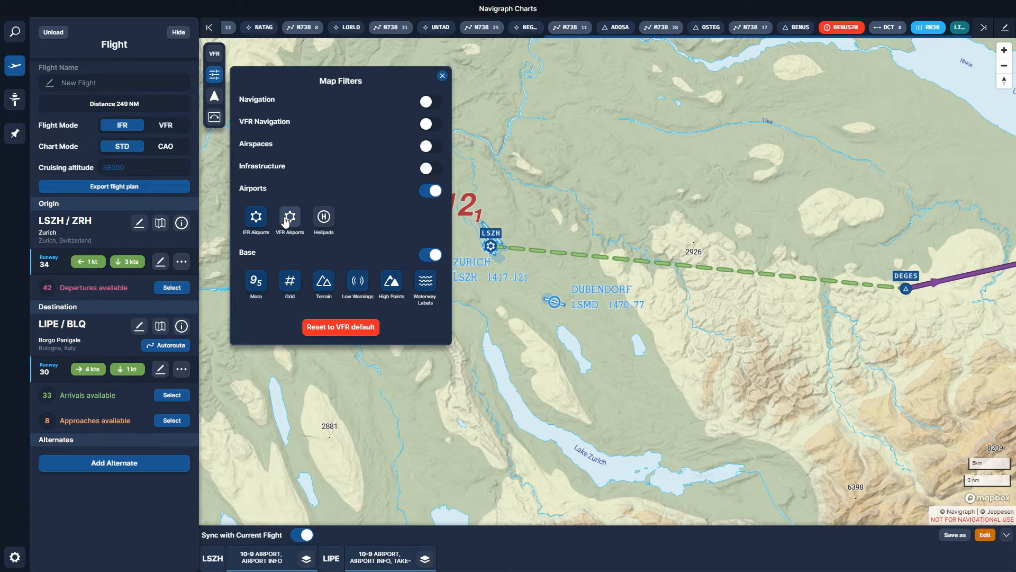
- Show the VFR airports through the map filters, hide them again and close the filters
click(280, 232)
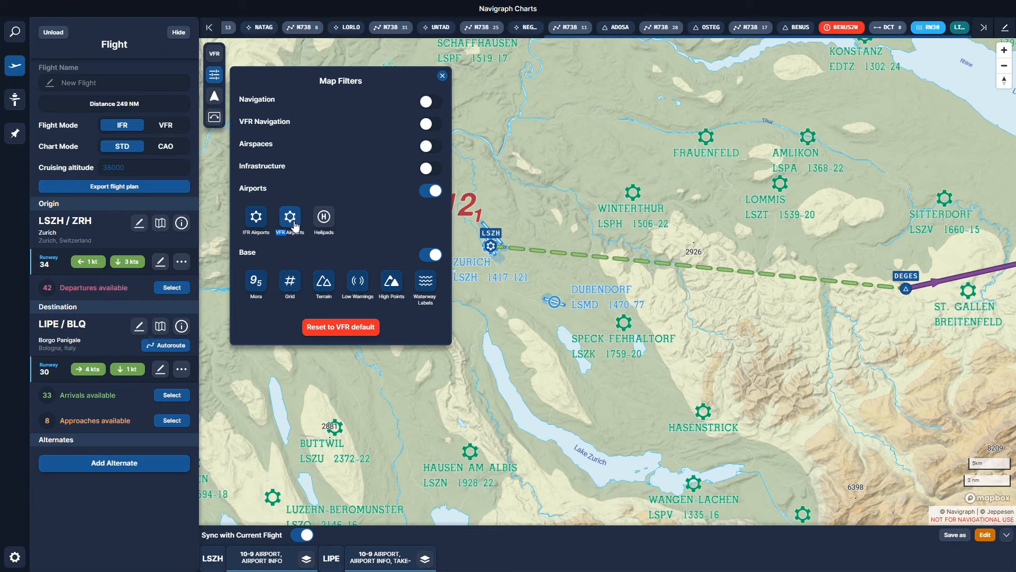
click(291, 223)
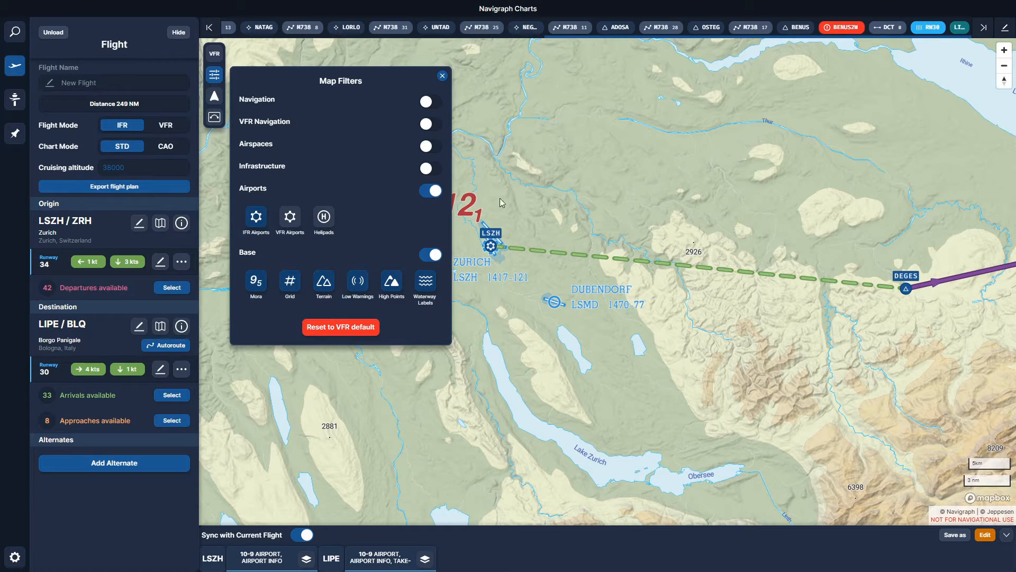
click(442, 76)
drag(737, 379, 615, 397)
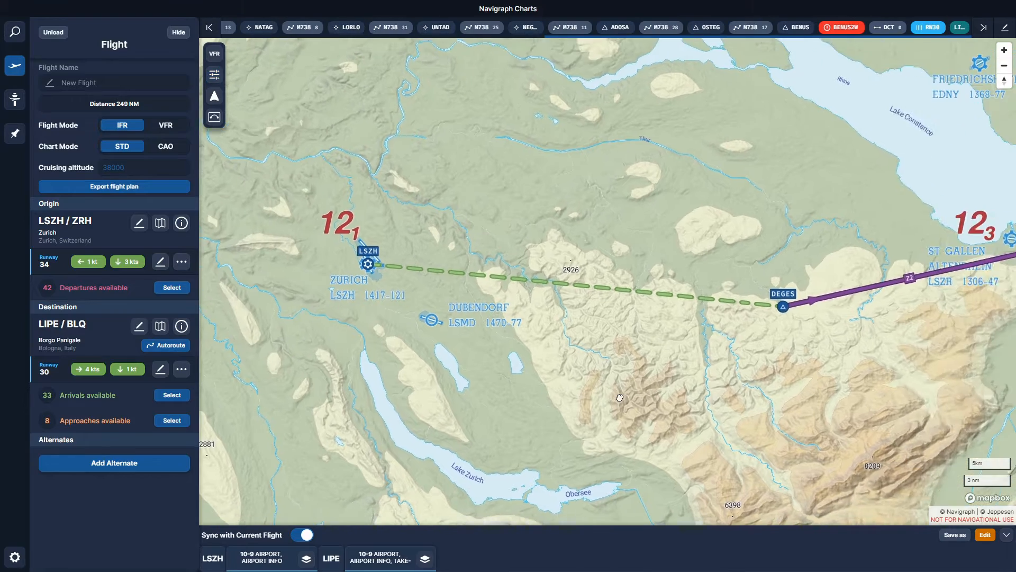
scroll(650, 372, down, 3)
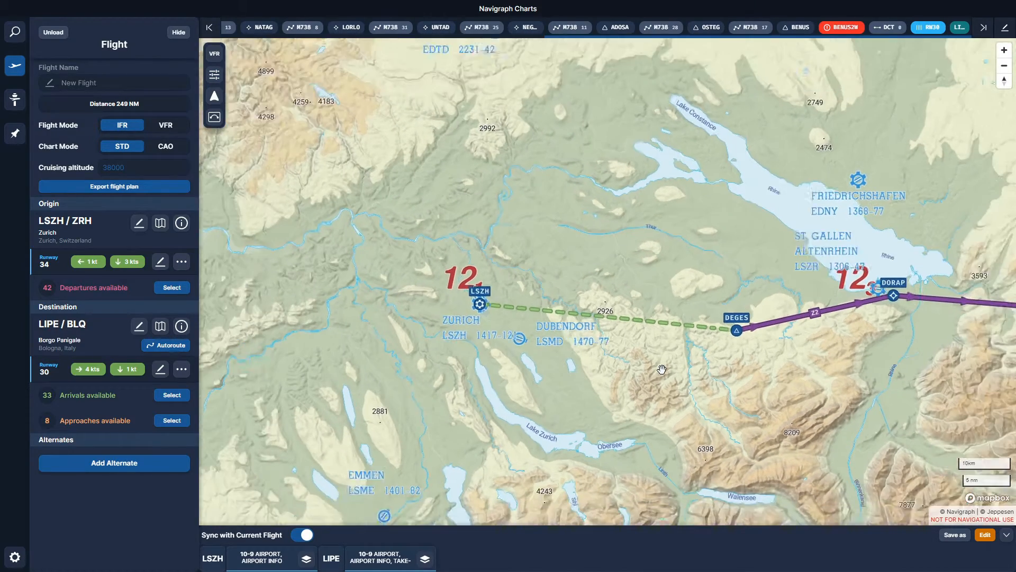
drag(680, 408, 642, 383)
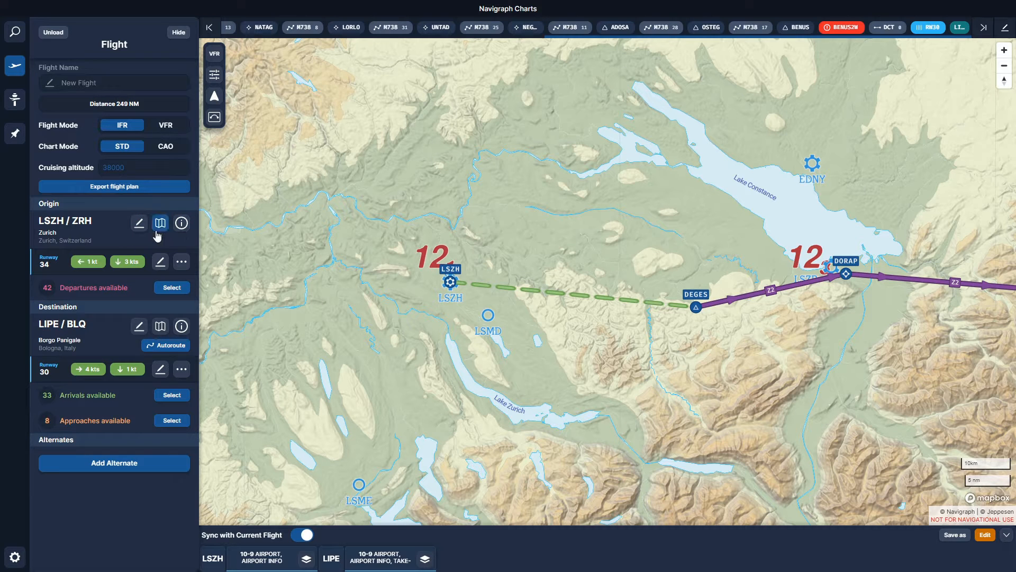
- View the airport choices for the origin, and browse the charts, general information and procedures of LSZH
click(139, 223)
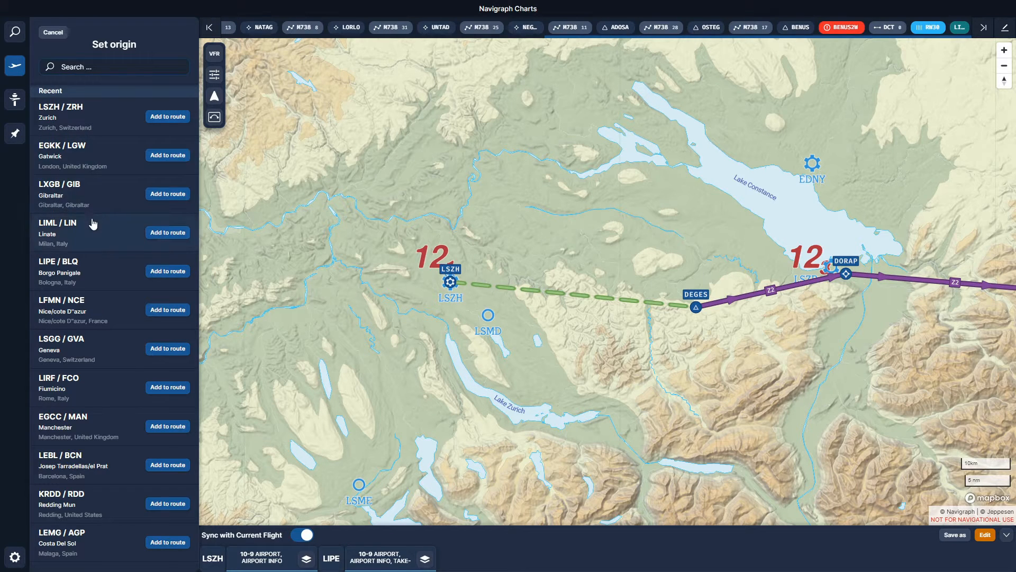
click(58, 33)
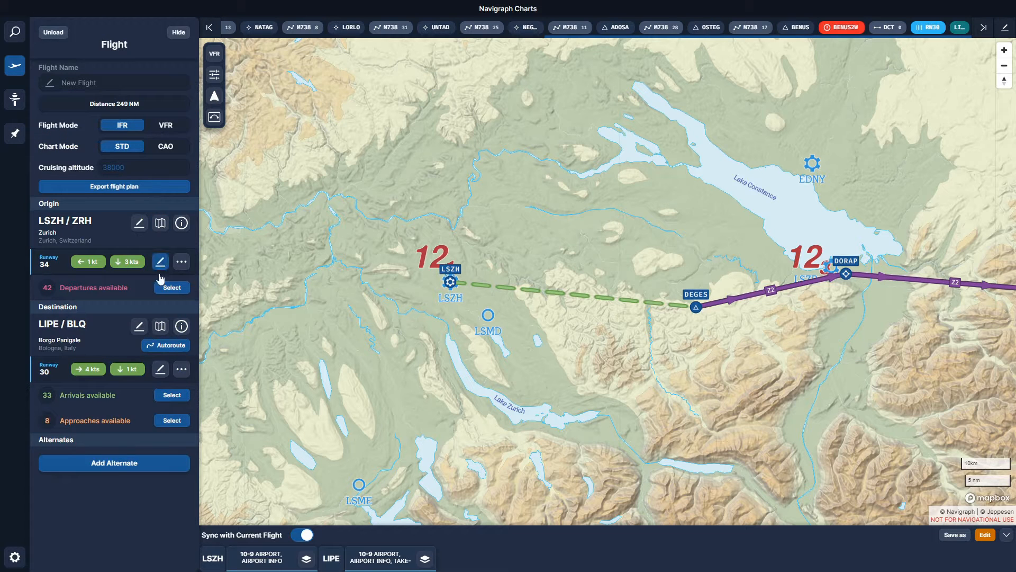
click(160, 231)
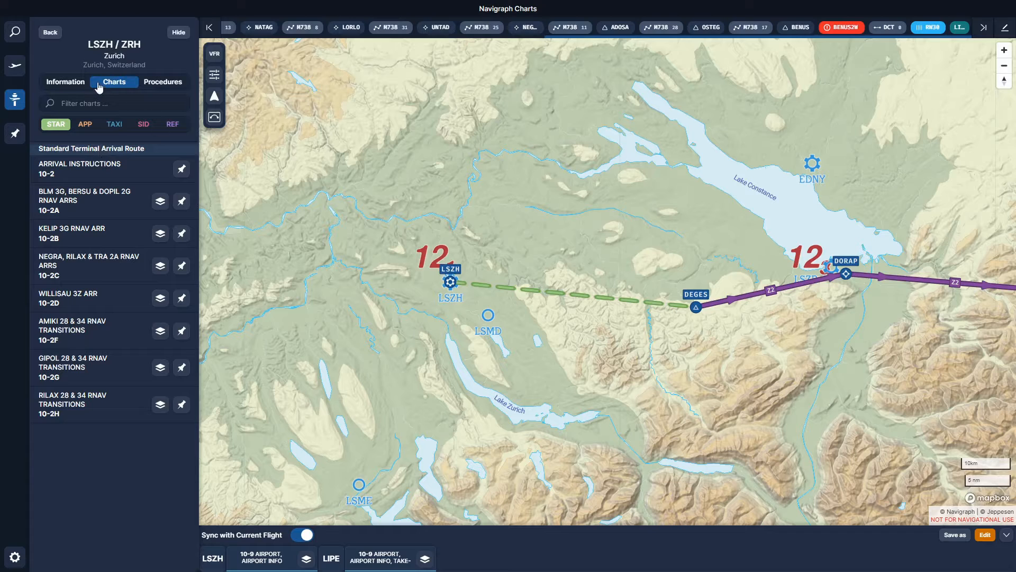
click(73, 84)
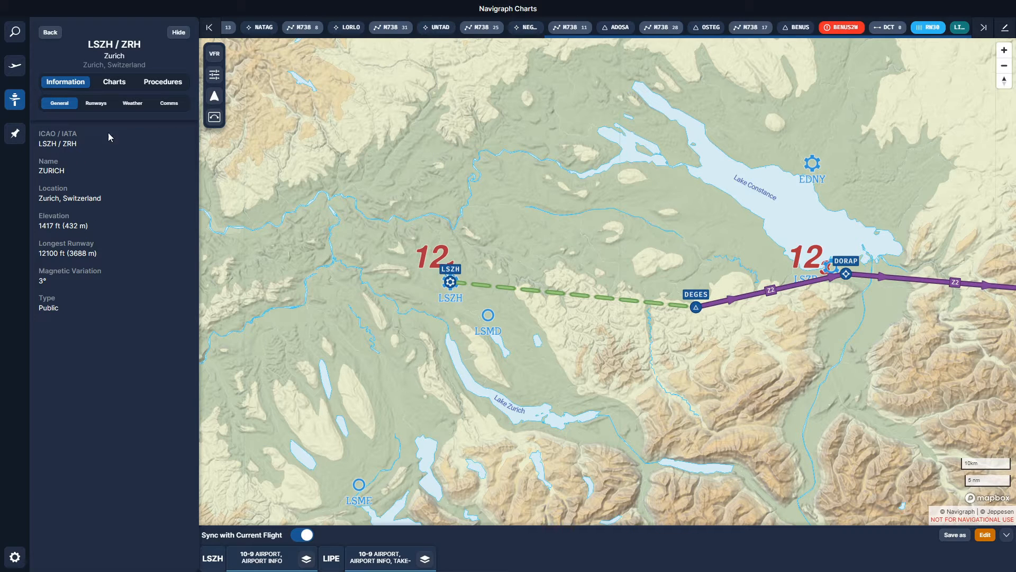
click(121, 88)
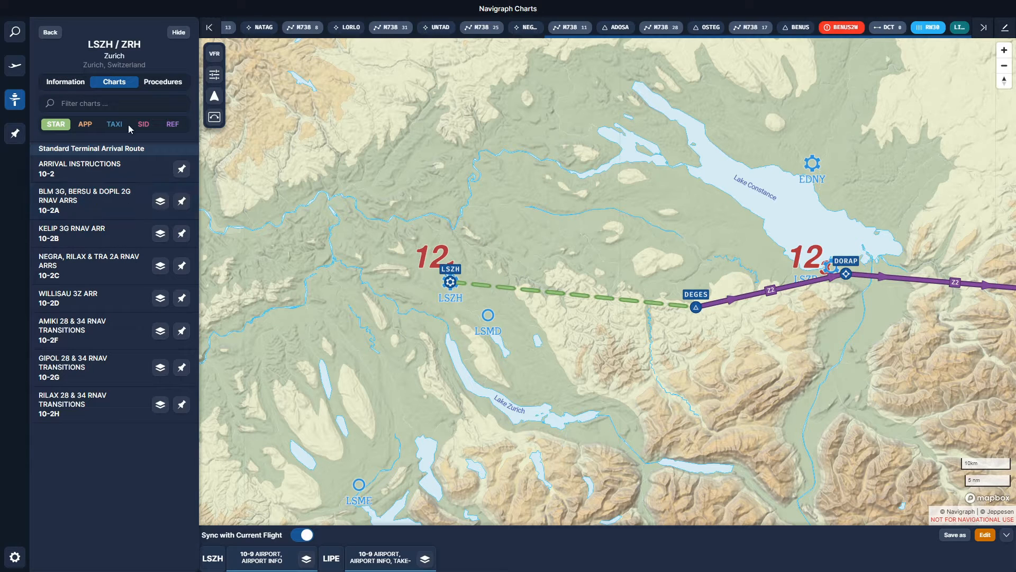
click(167, 83)
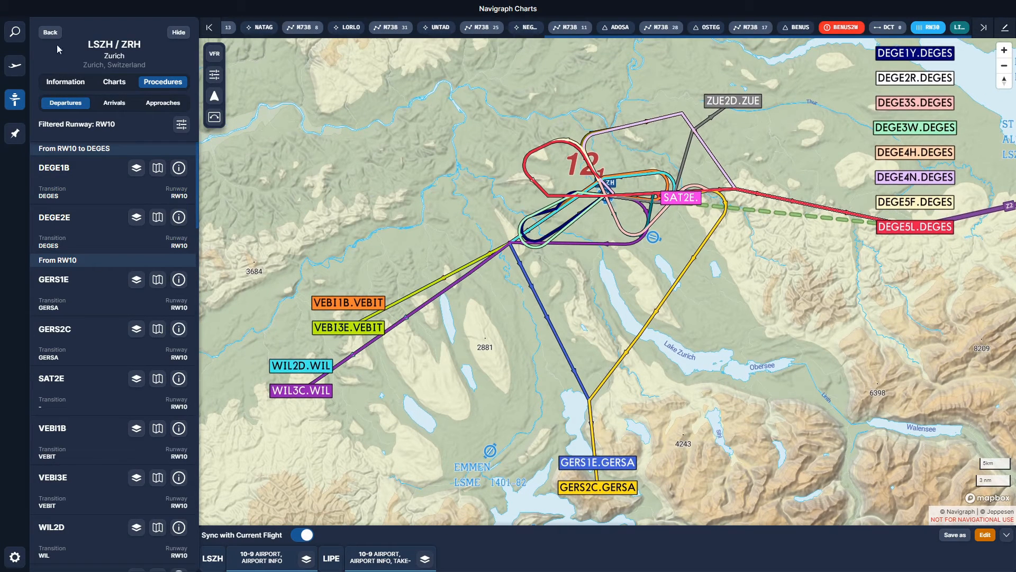
- Return to the flight overview and view the origin airport's information summary, then close it
click(52, 33)
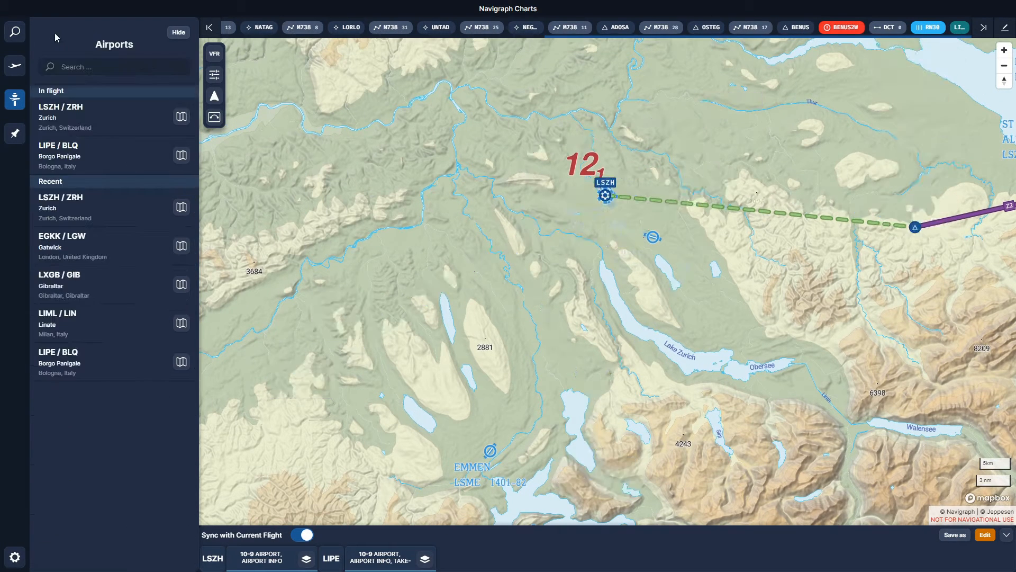
click(178, 33)
click(14, 66)
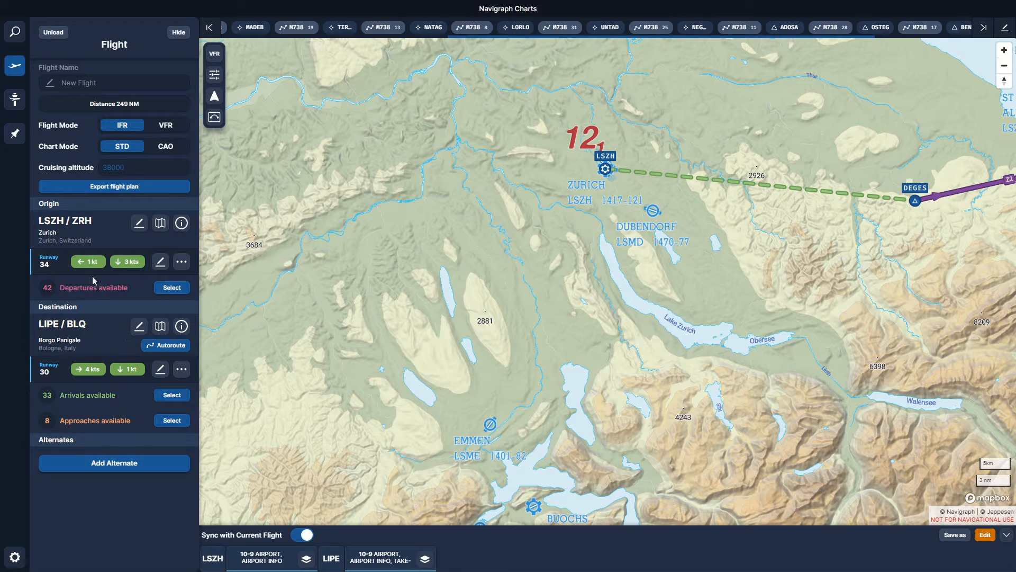
click(181, 222)
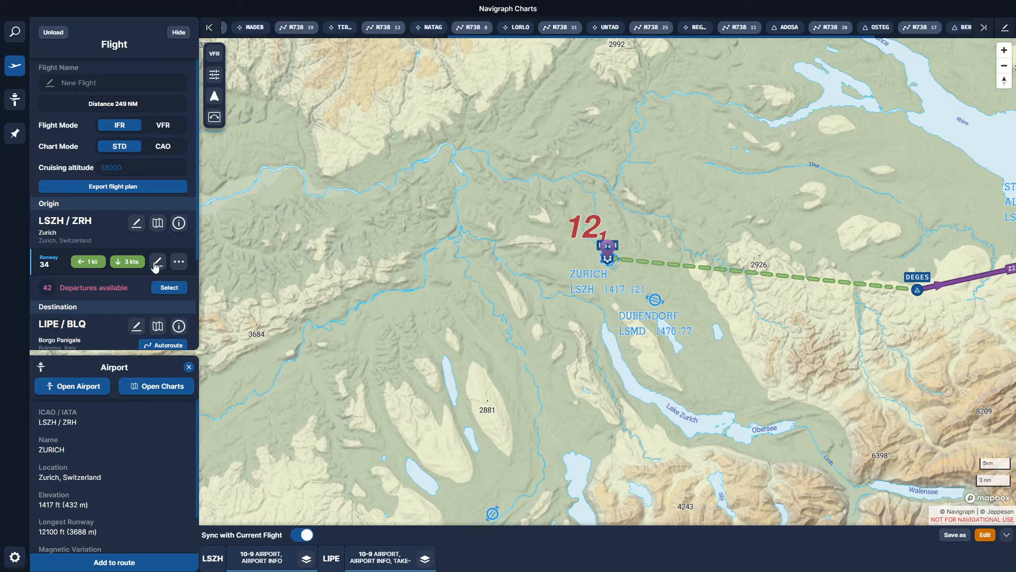
click(188, 366)
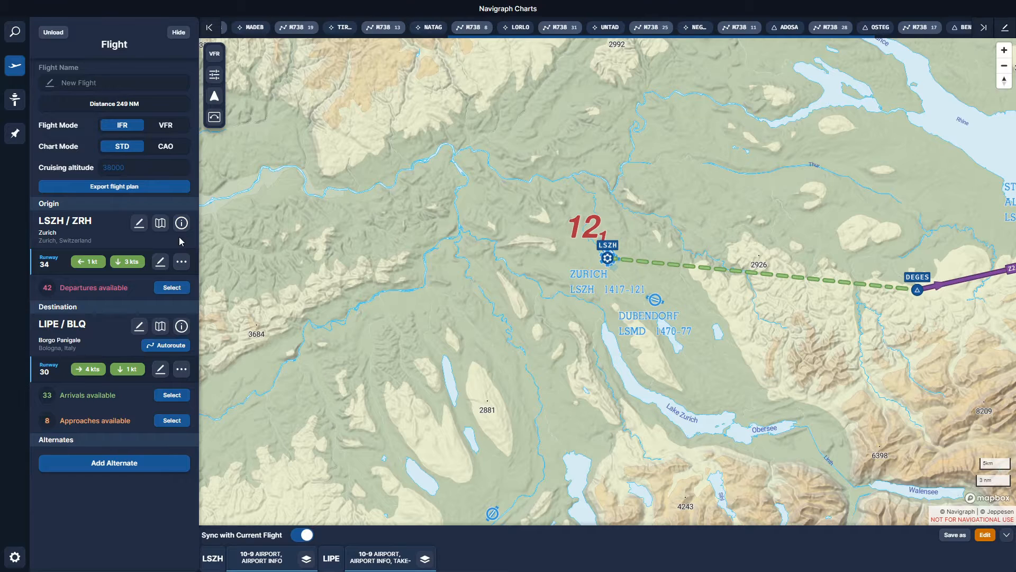
- Hide the MORA values and the grid in the Base map filters
drag(389, 367, 410, 315)
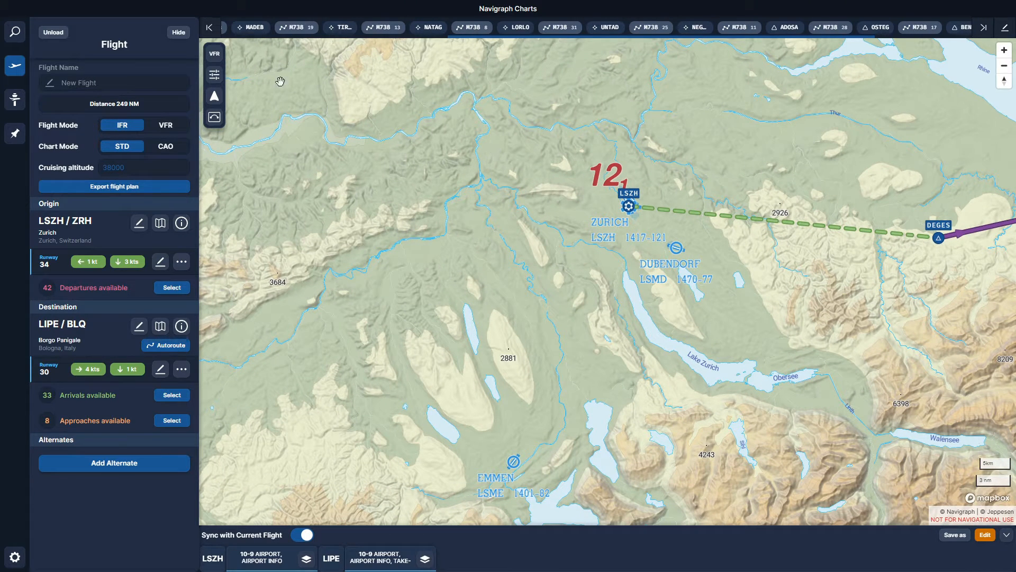
click(220, 84)
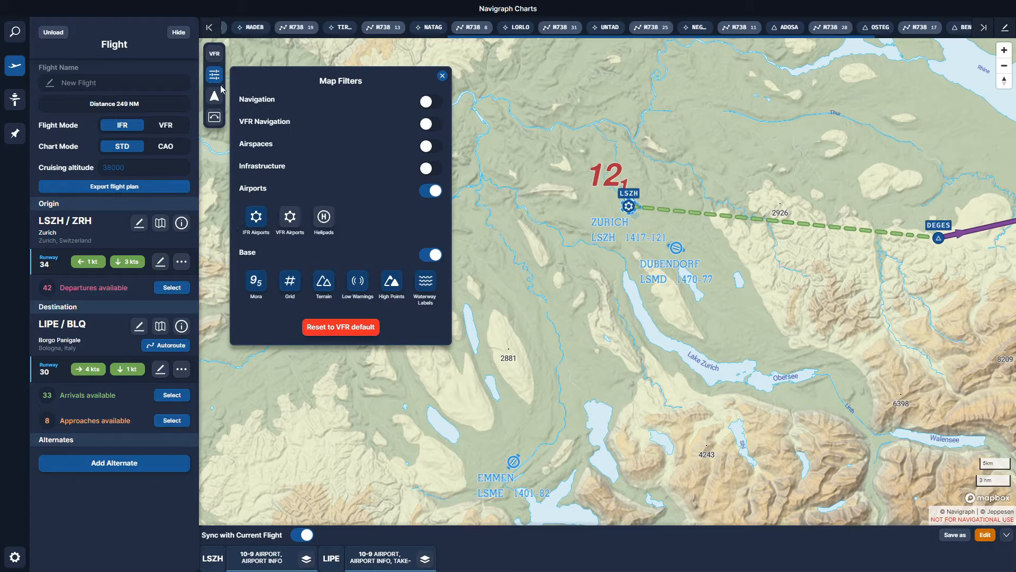
click(256, 280)
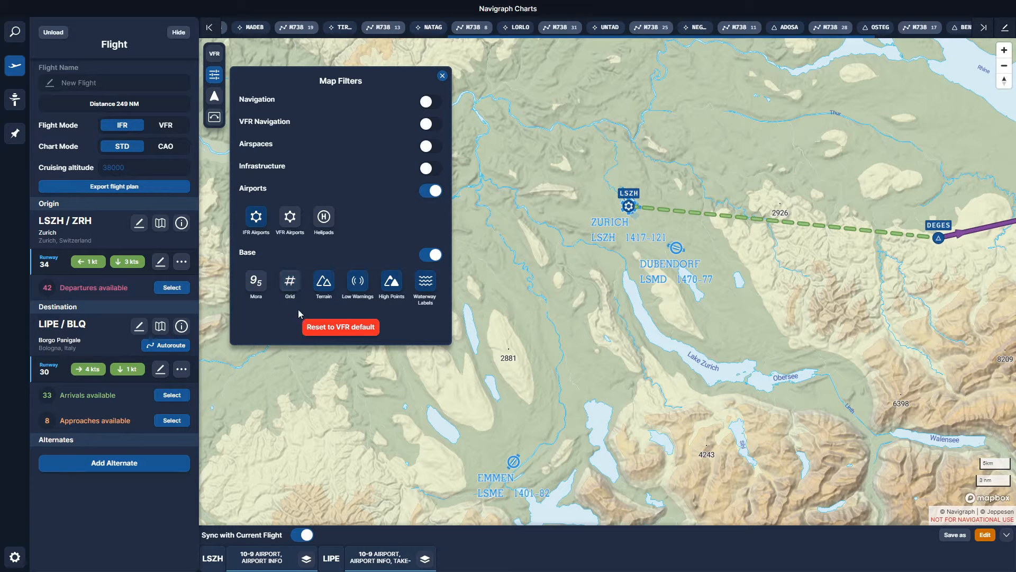
click(442, 77)
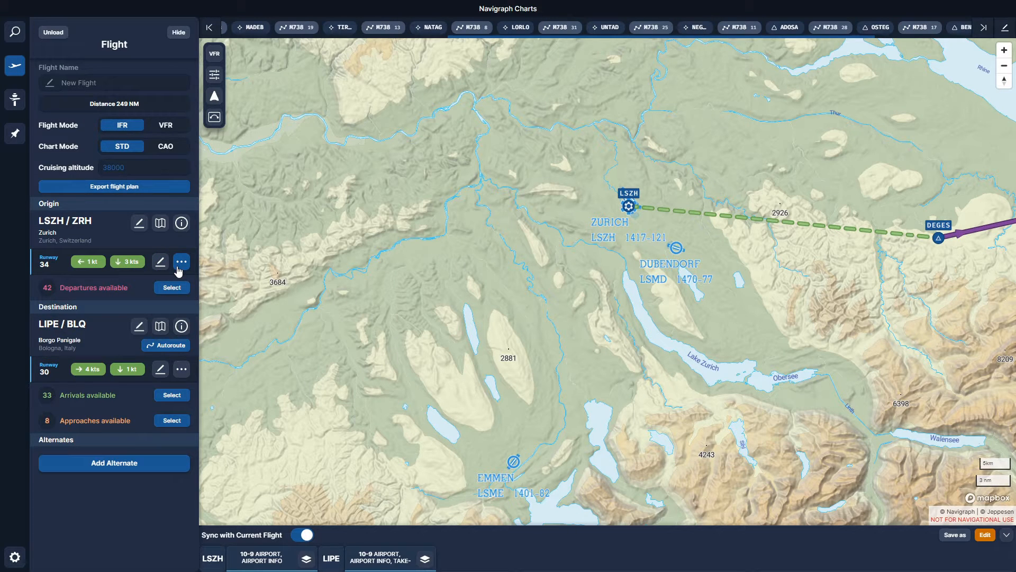
- View the available runways for the origin LSZH and the additional options for runway 34
click(161, 267)
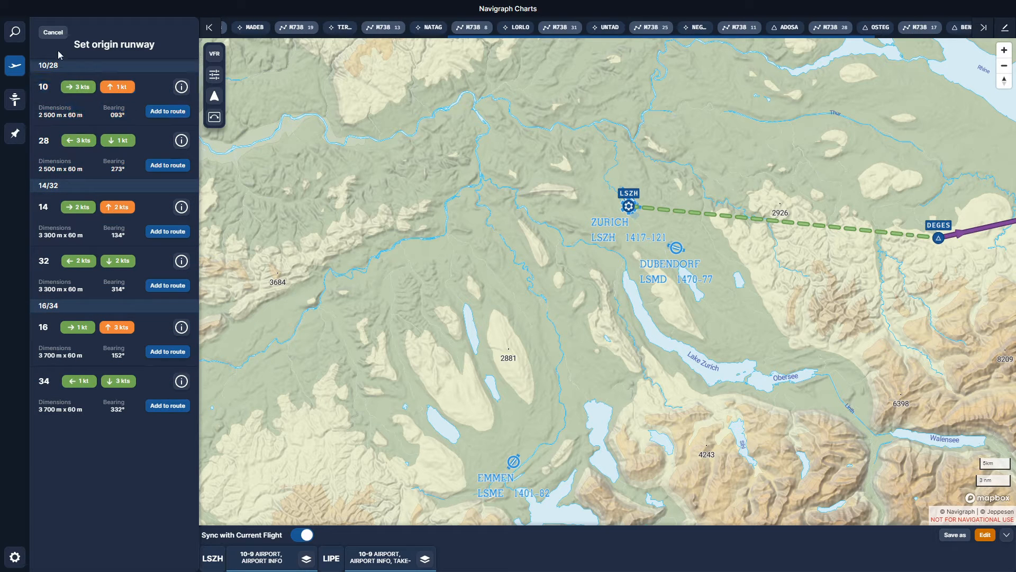
click(54, 33)
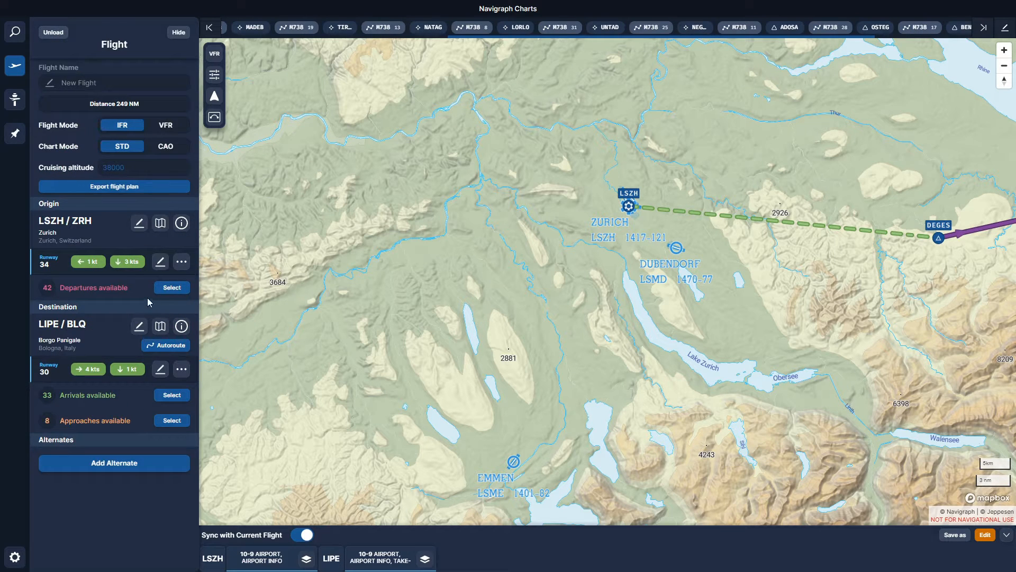
click(183, 263)
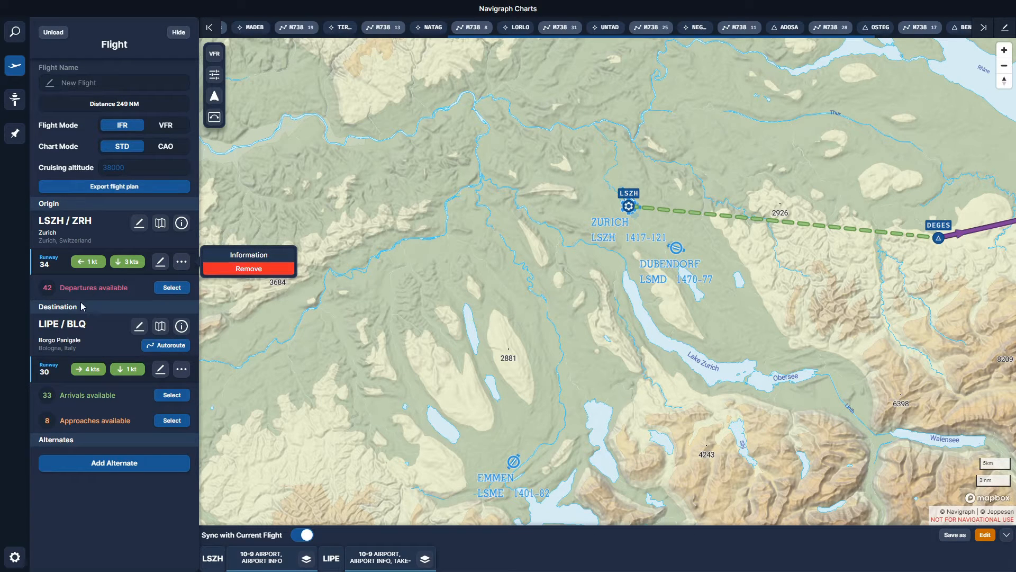
click(136, 290)
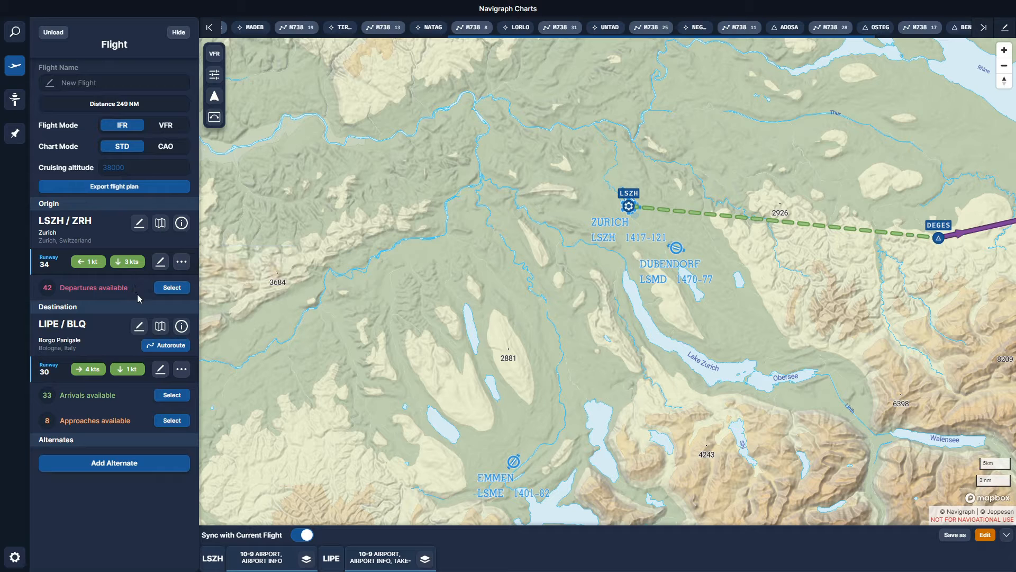
- Open the departure selection for LSZH and examine the SID tracks plotted on the map around Zurich
click(177, 289)
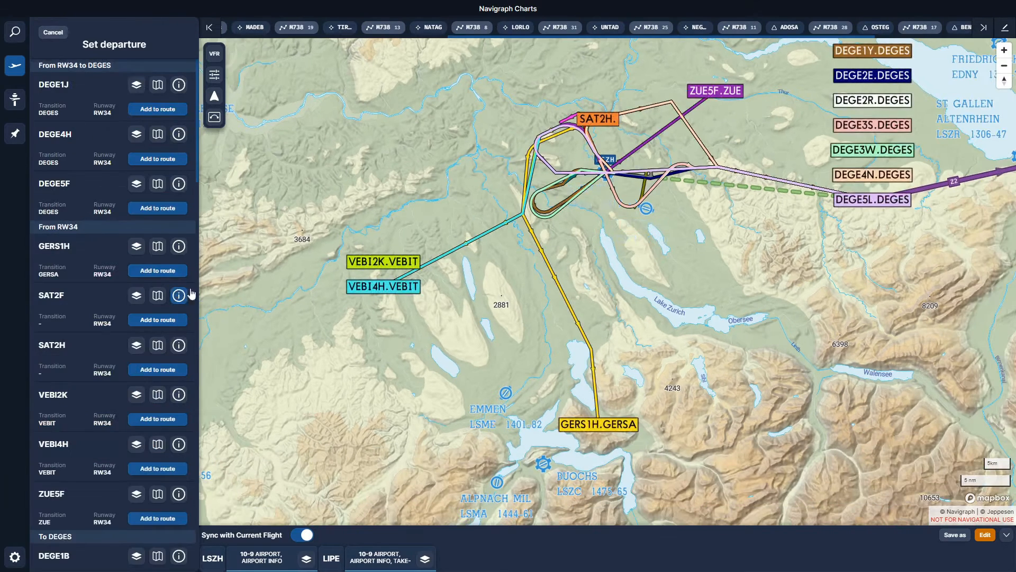
drag(778, 335, 728, 373)
scroll(561, 306, up, 3)
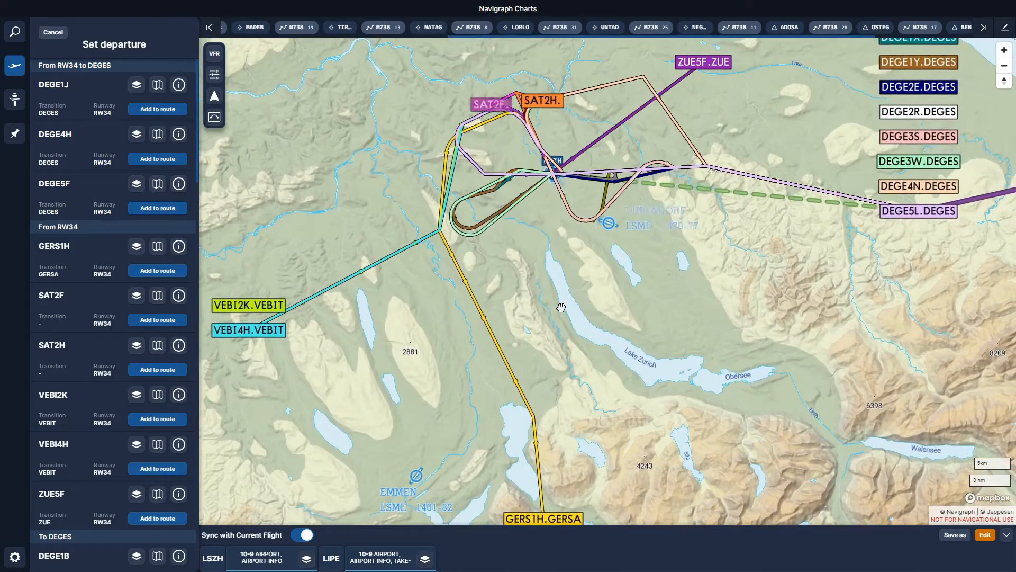
drag(561, 307, 599, 416)
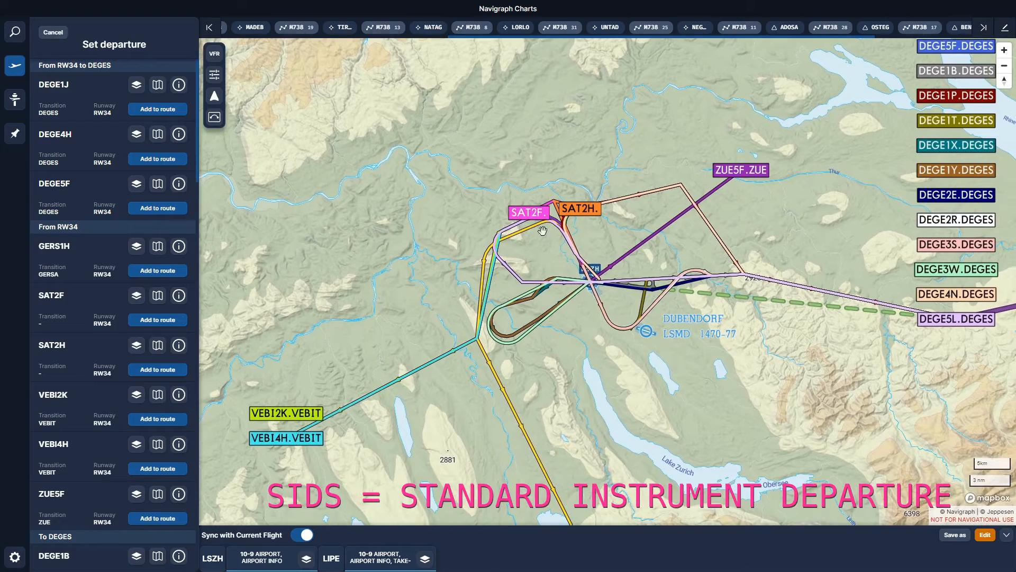
drag(845, 254, 832, 333)
scroll(832, 332, down, 2)
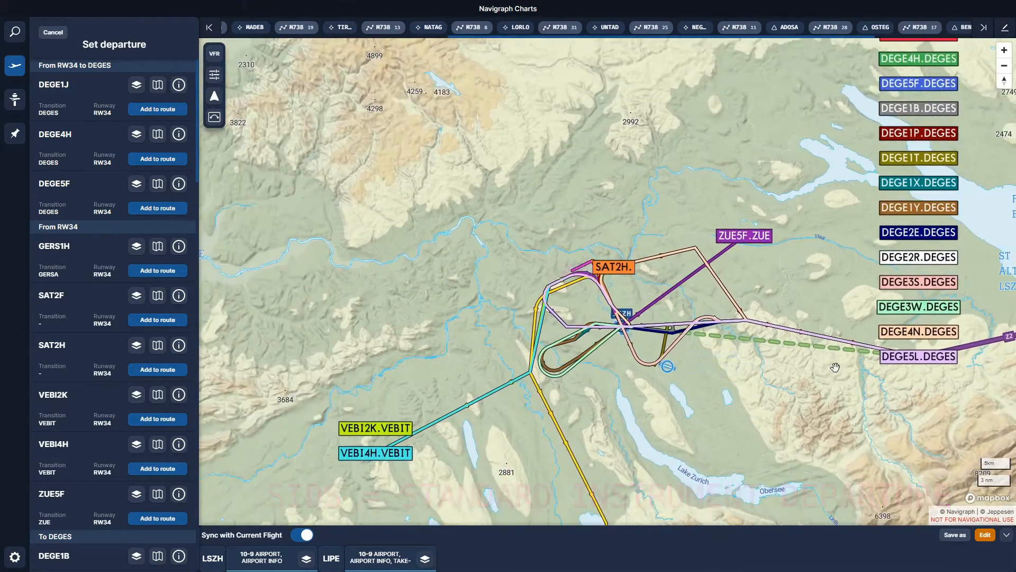
scroll(833, 332, down, 2)
drag(846, 242, 803, 262)
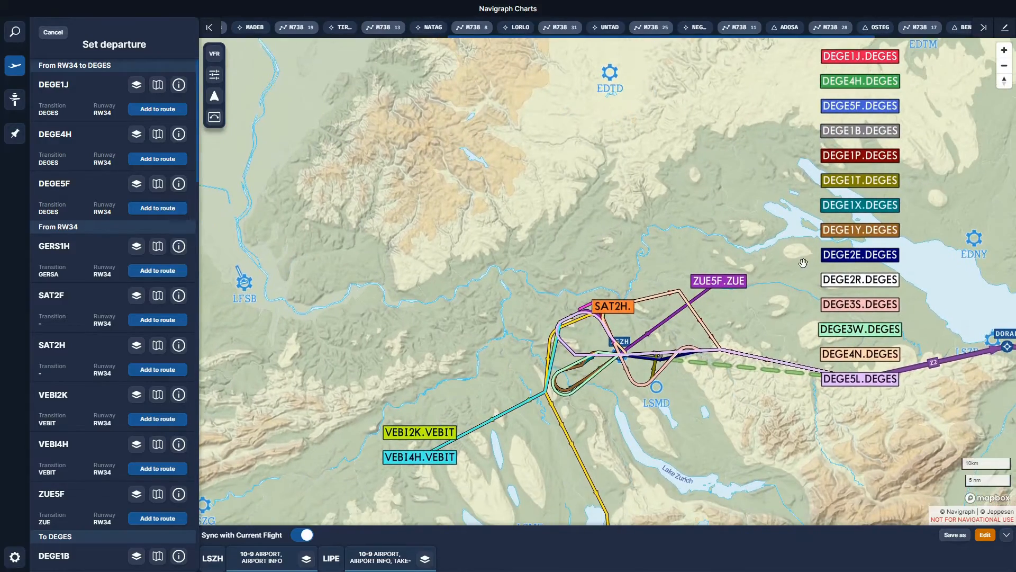
scroll(764, 321, down, 2)
scroll(751, 333, up, 3)
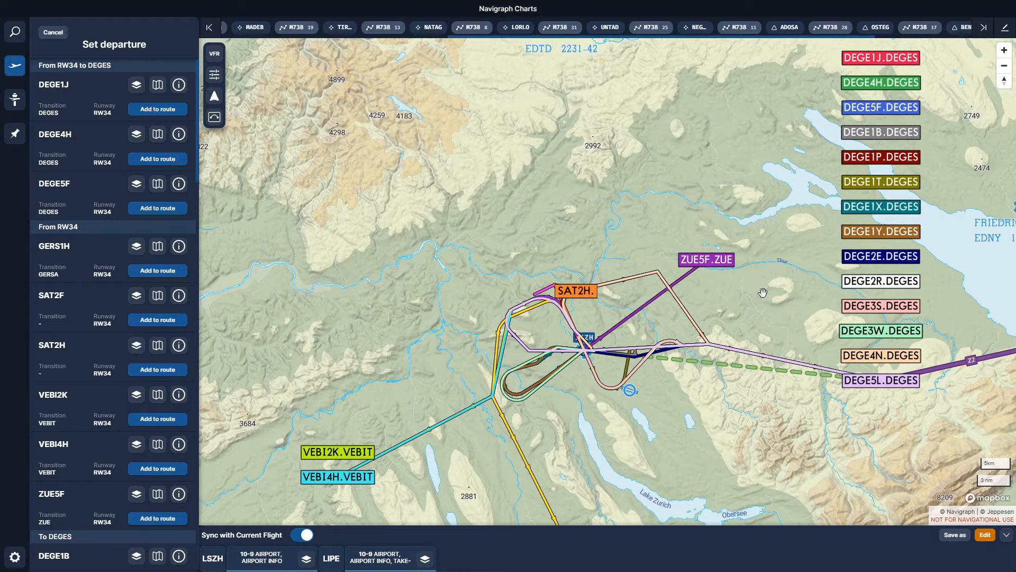
- Highlight the DEGE1J departure to DEGES and follow its track from LSZH to where it joins the route
click(900, 62)
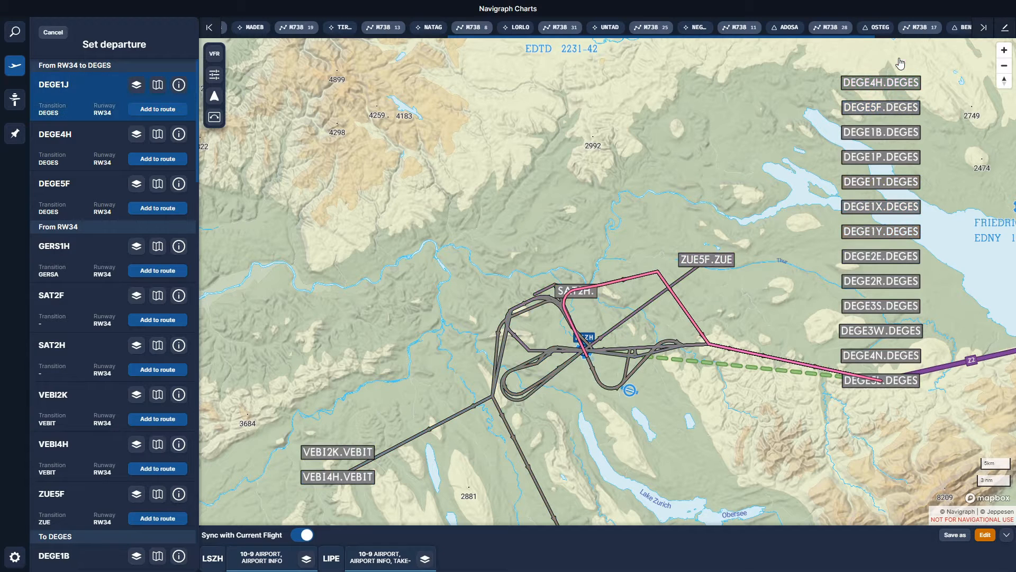
drag(719, 433, 703, 380)
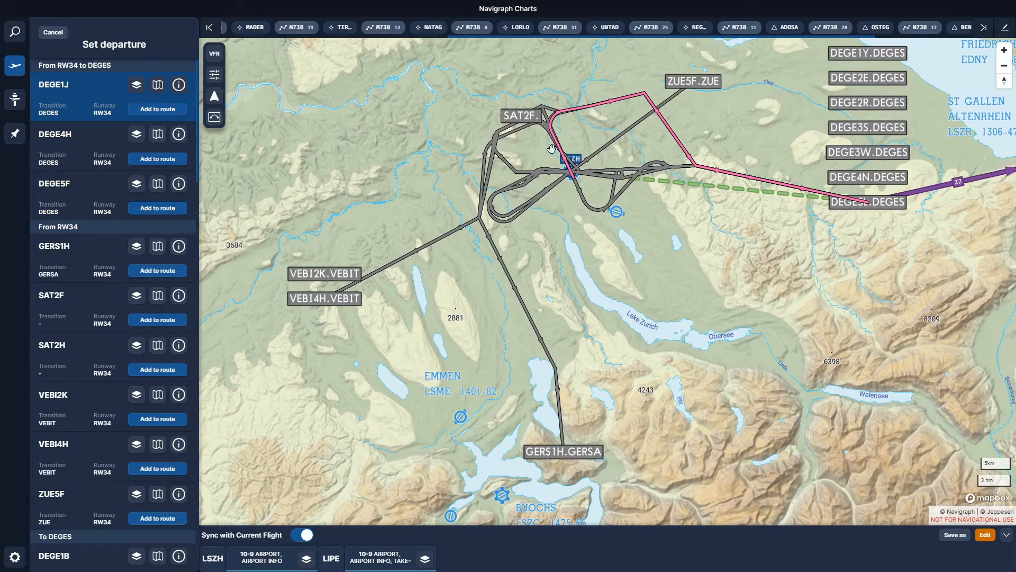
drag(629, 335, 598, 414)
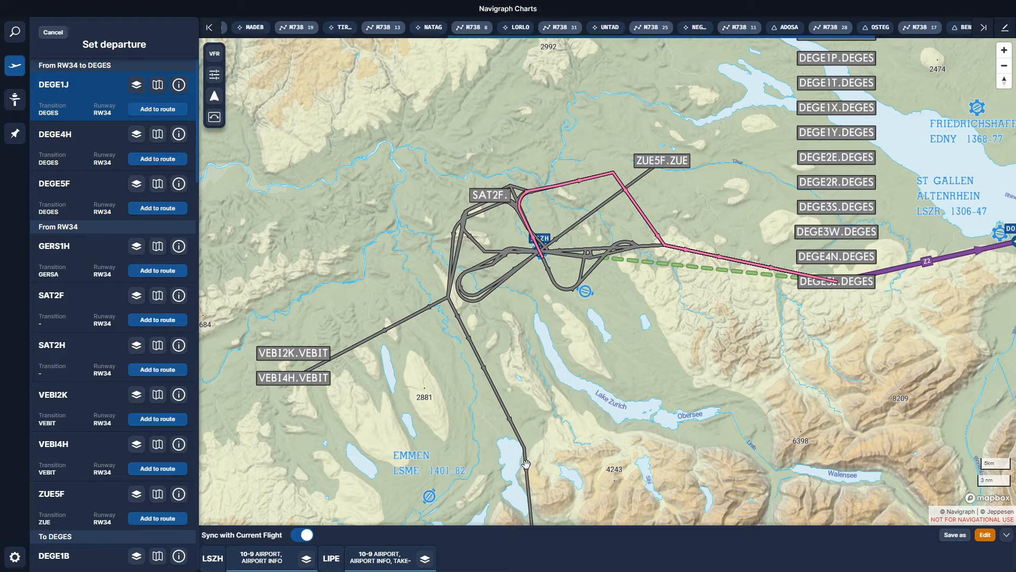
drag(674, 330, 522, 397)
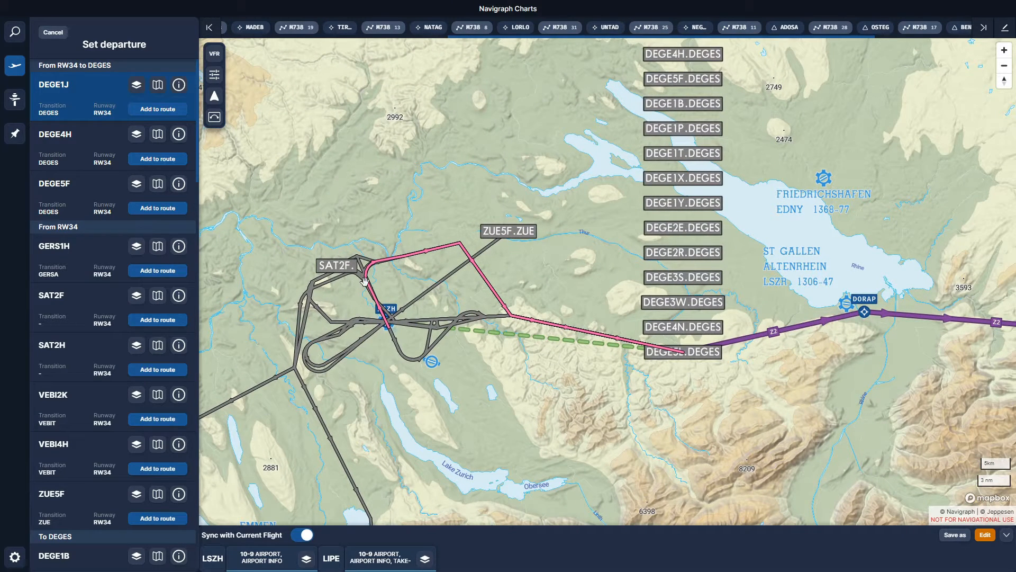
drag(665, 388, 711, 397)
drag(711, 397, 730, 395)
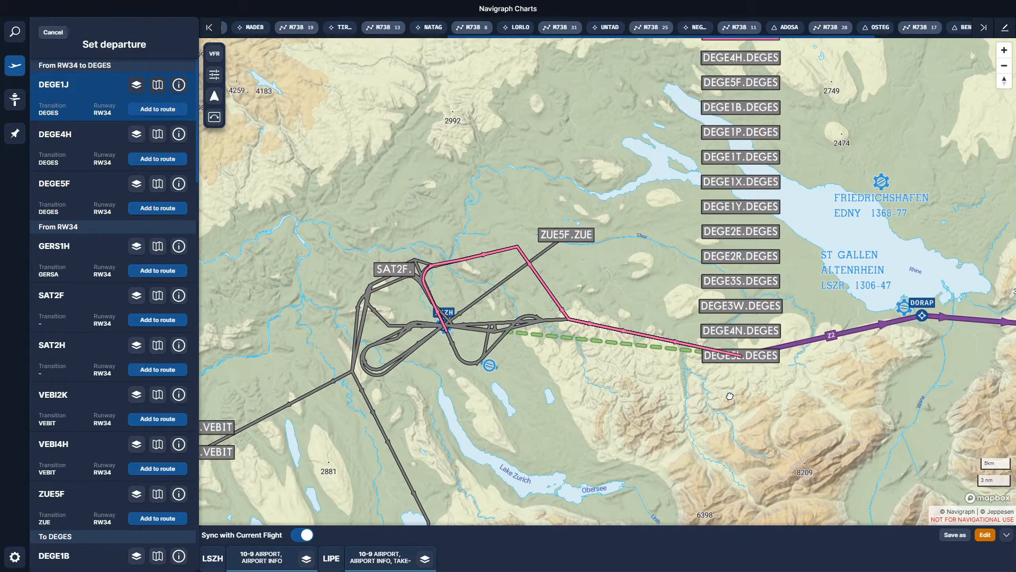
scroll(579, 352, up, 3)
scroll(572, 386, down, 1)
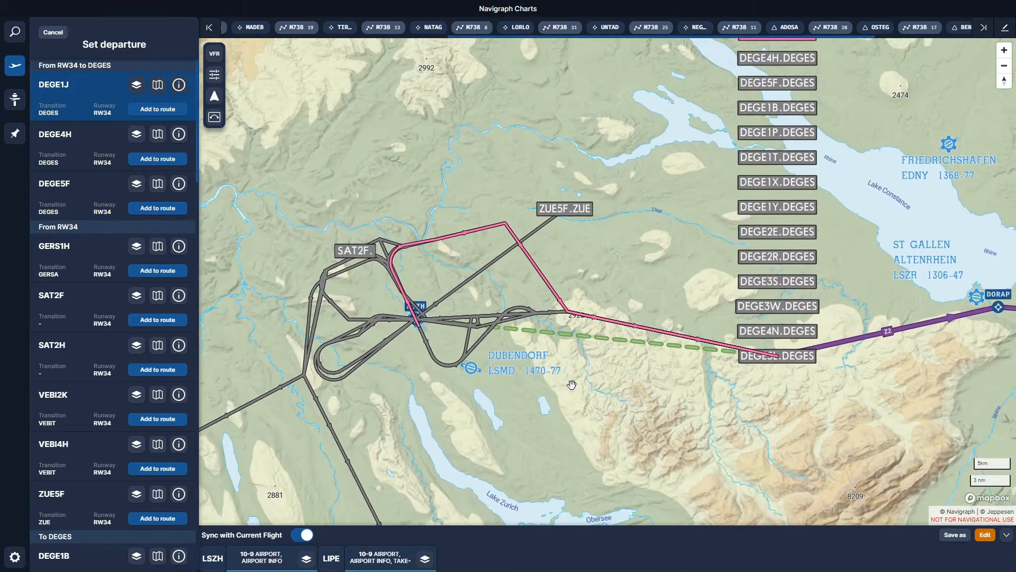
- Compare the DEGES departures DEGE4H, DEGE5F, DEGE1B, DEGE1T and DEGE1Y by highlighting each track on the map, and clear the last highlight
drag(572, 385, 666, 387)
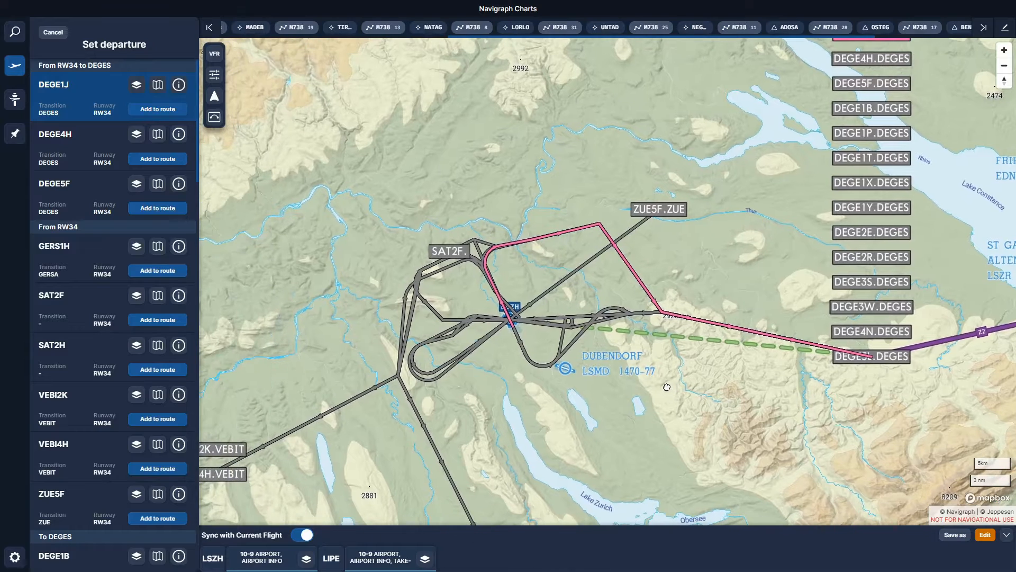
click(876, 63)
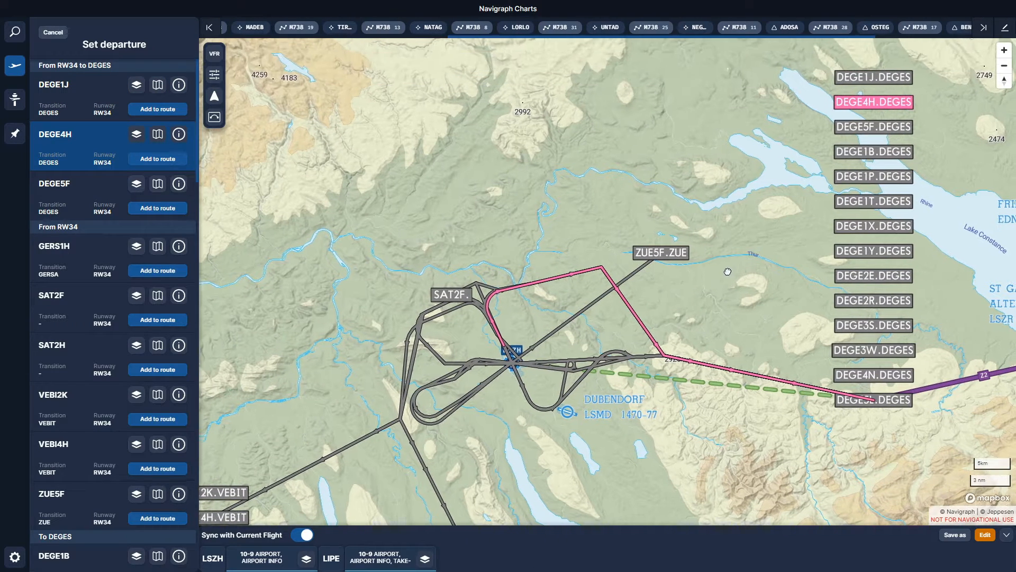
click(888, 131)
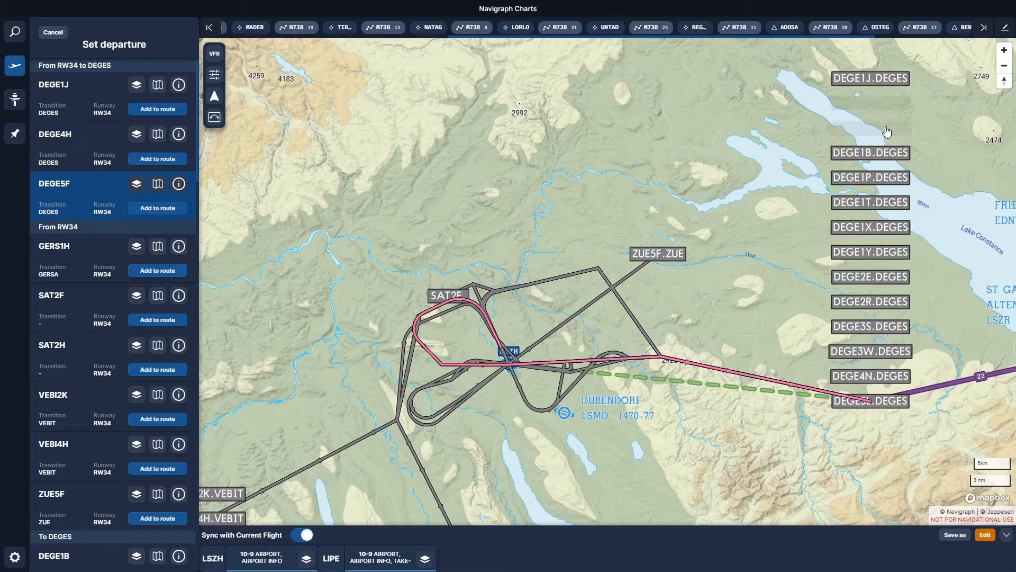
click(888, 154)
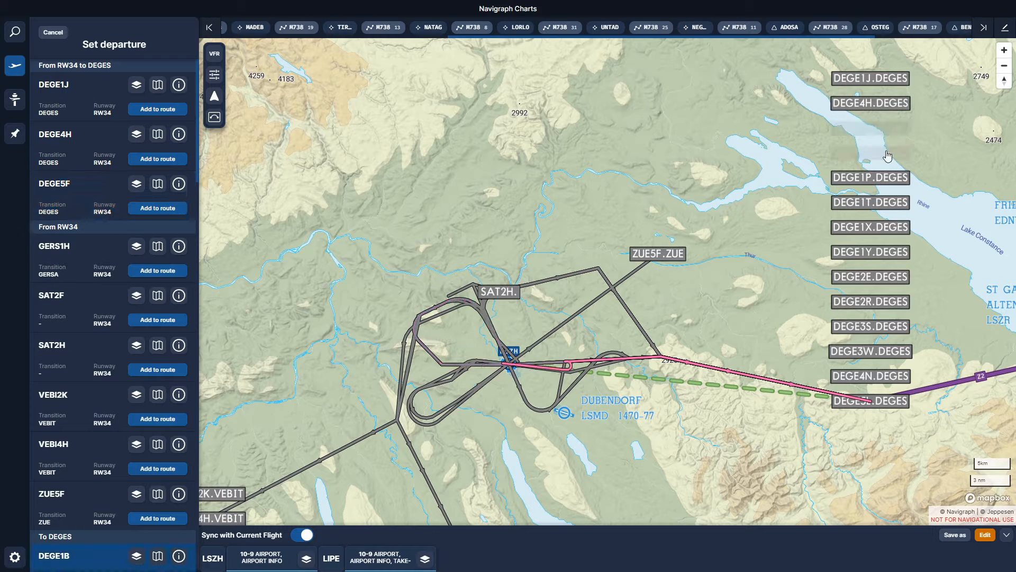
click(877, 210)
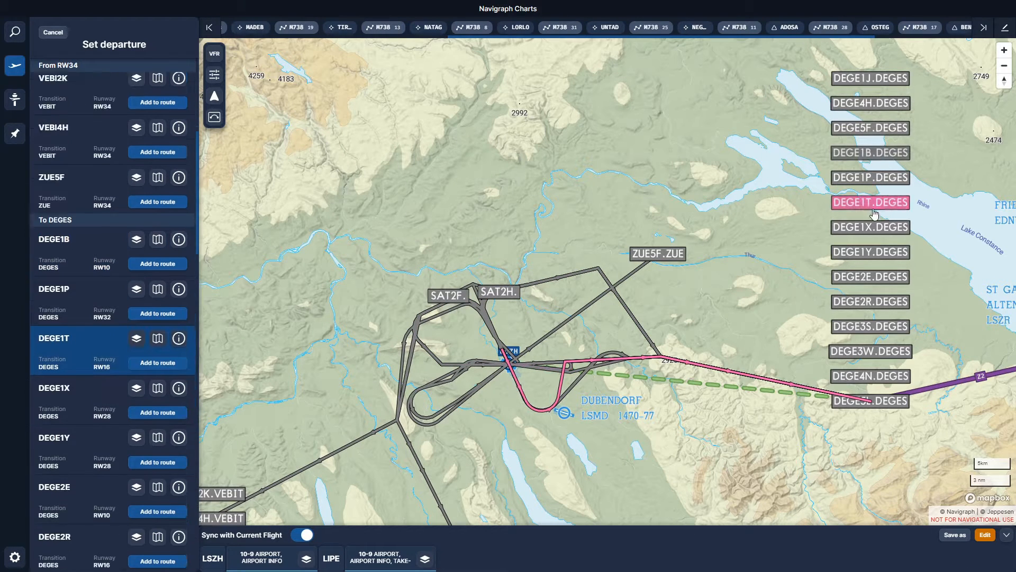
click(873, 256)
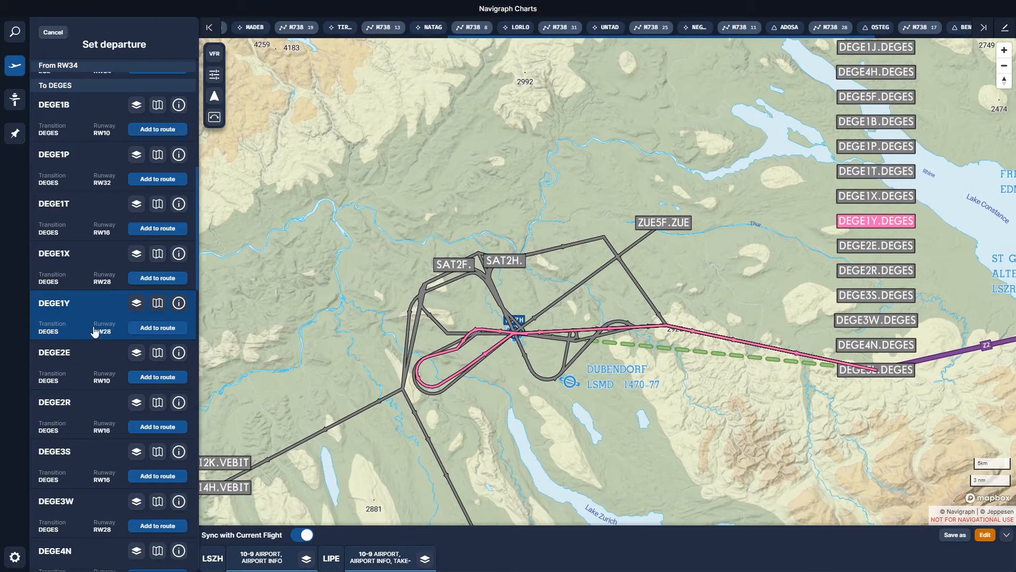
click(93, 322)
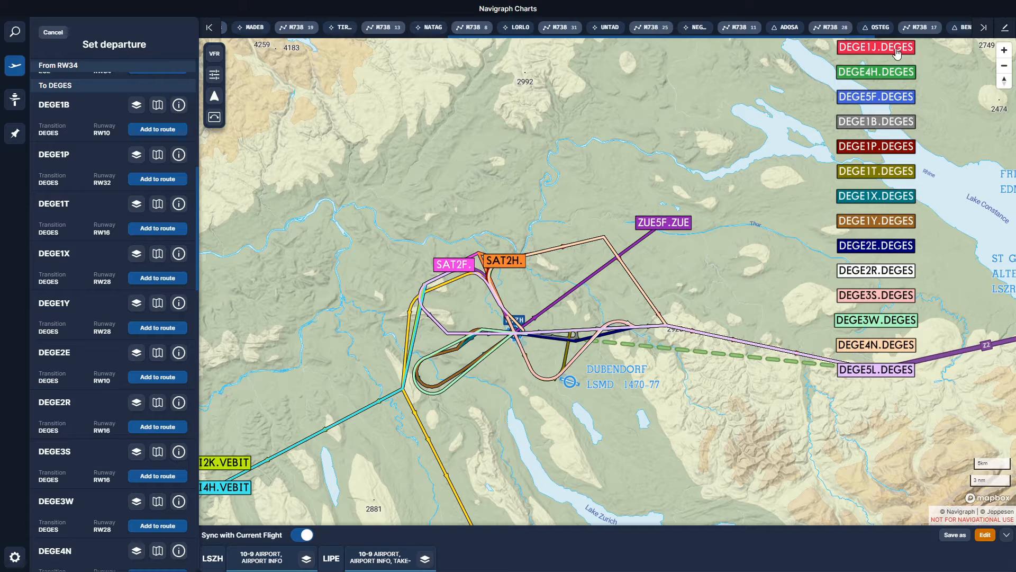
- Highlight the DEGE1J track again and clear it, and browse the departure list down to the Other Departures group
click(896, 49)
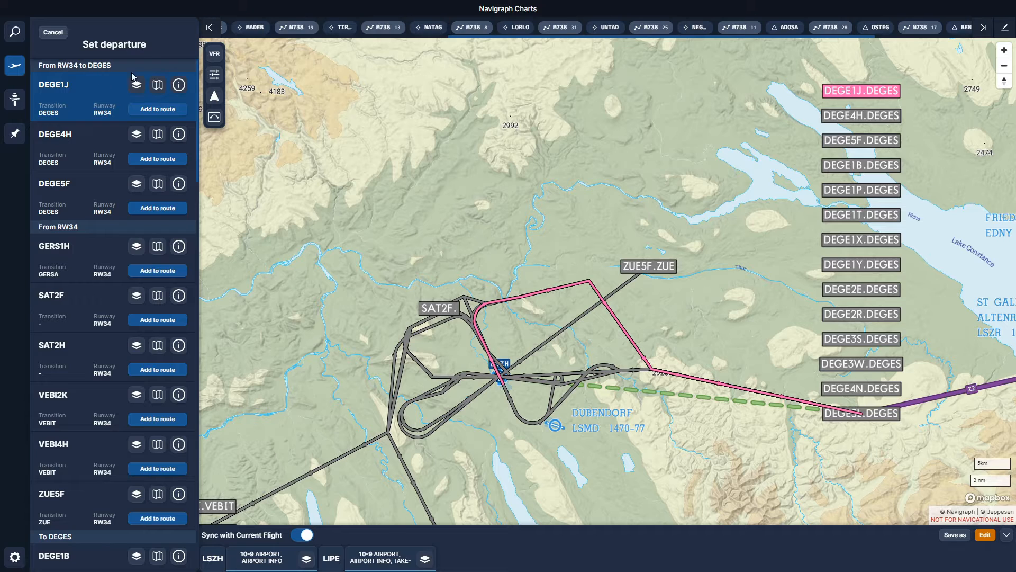
click(99, 98)
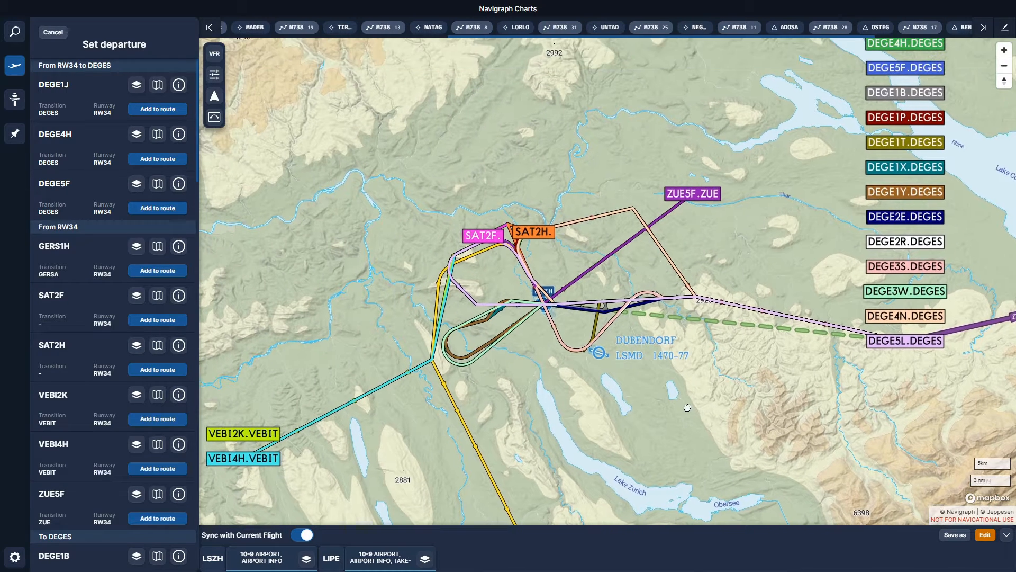
drag(687, 407, 685, 407)
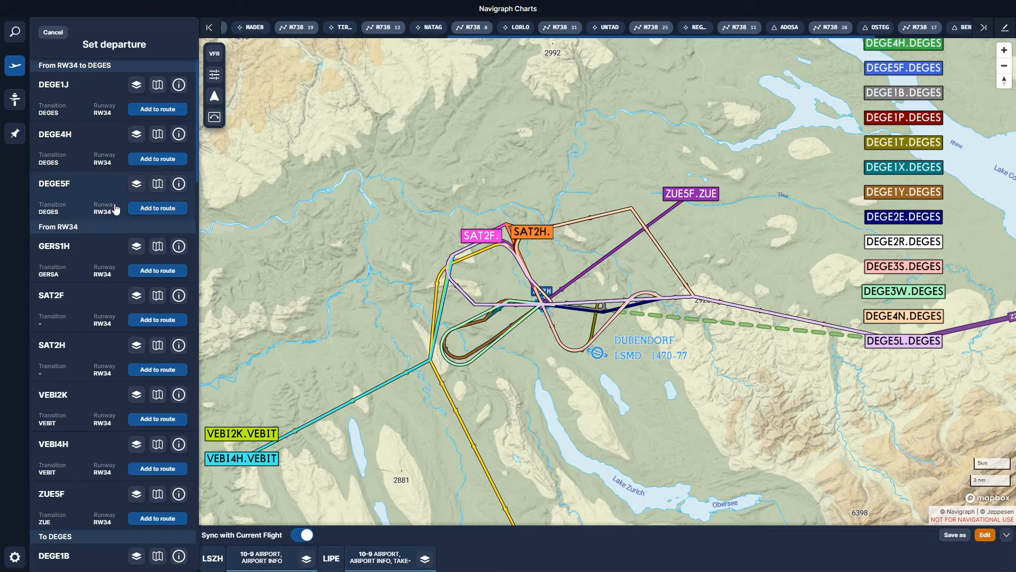
scroll(85, 259, down, 10)
scroll(85, 262, down, 5)
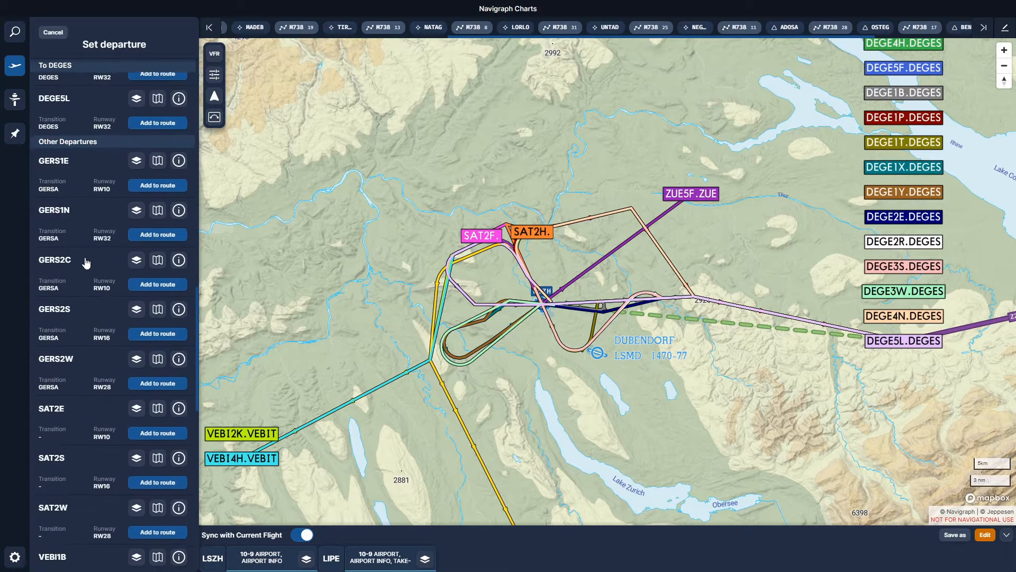
- Highlight the DEGE1J runway 34 departure on the map and overlay its chart
scroll(85, 262, up, 10)
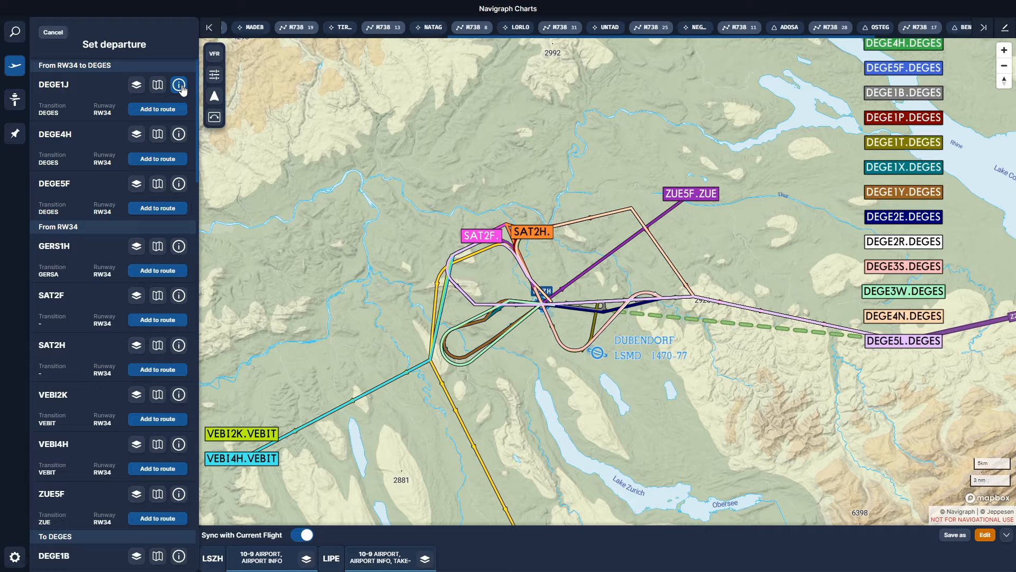
drag(738, 91, 718, 164)
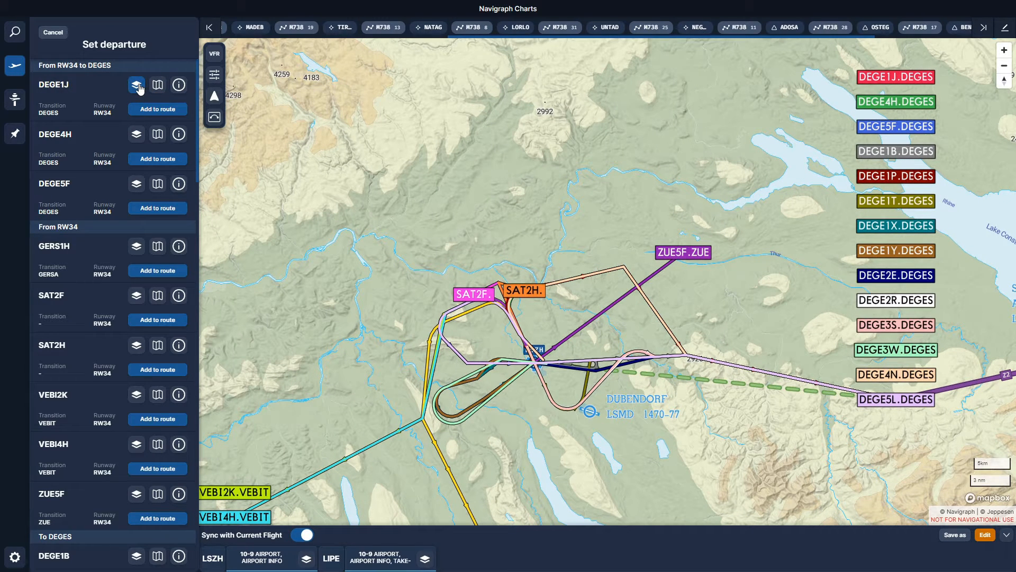
click(892, 80)
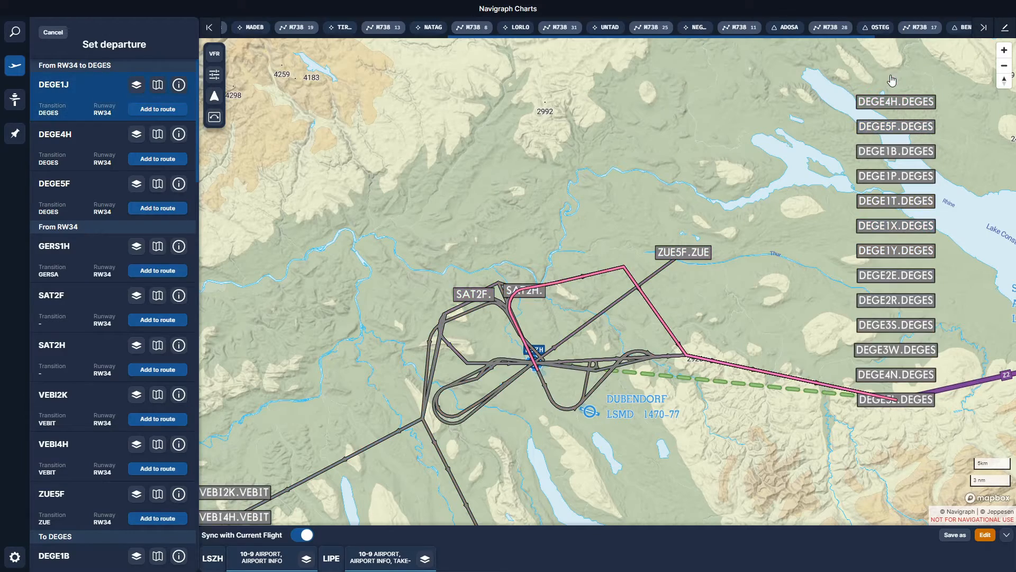
click(136, 85)
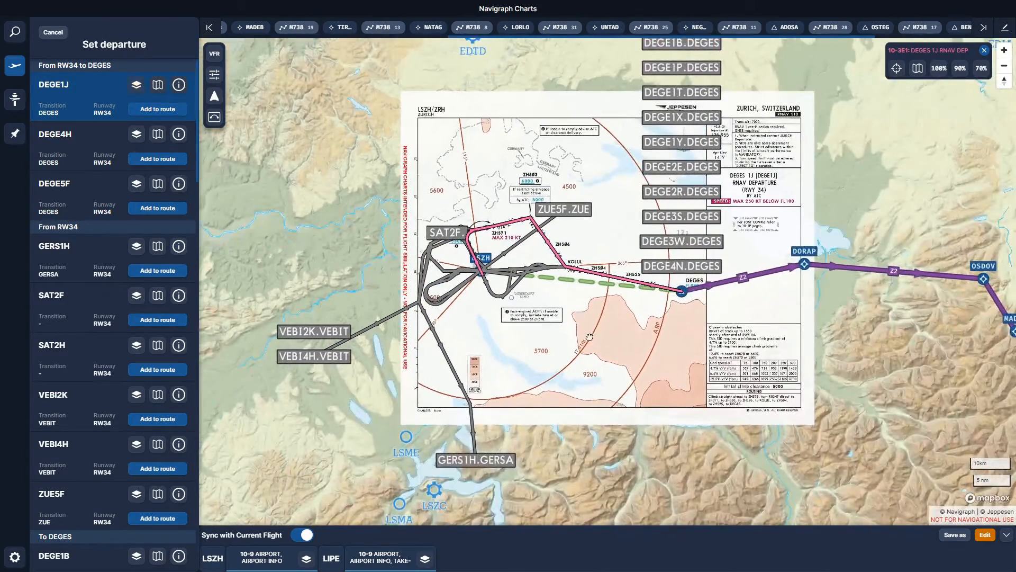
- Inspect the overlaid DEGE1J chart up close and recentre the map on it
scroll(589, 337, up, 5)
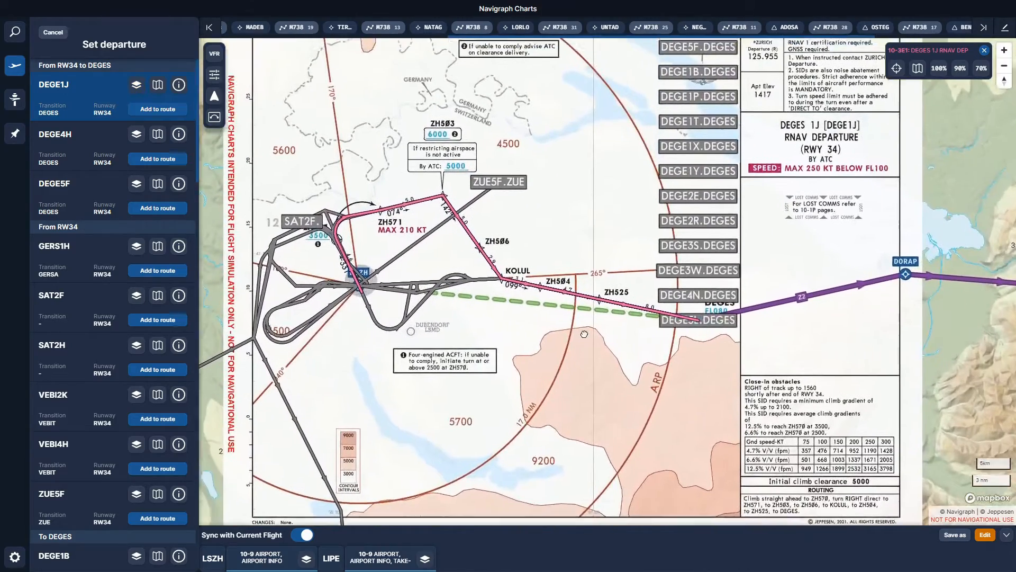
drag(584, 334, 623, 412)
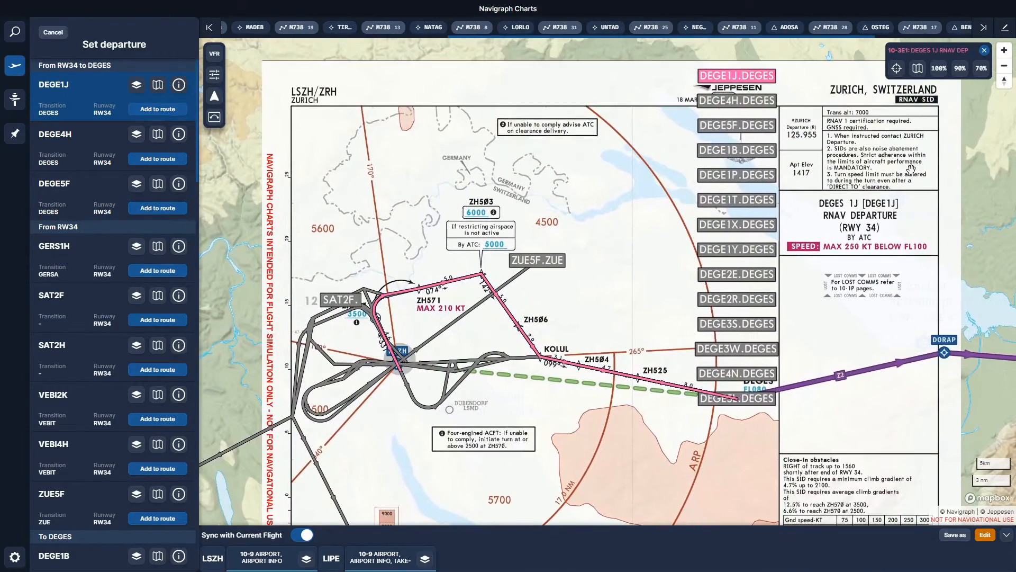
scroll(891, 203, up, 2)
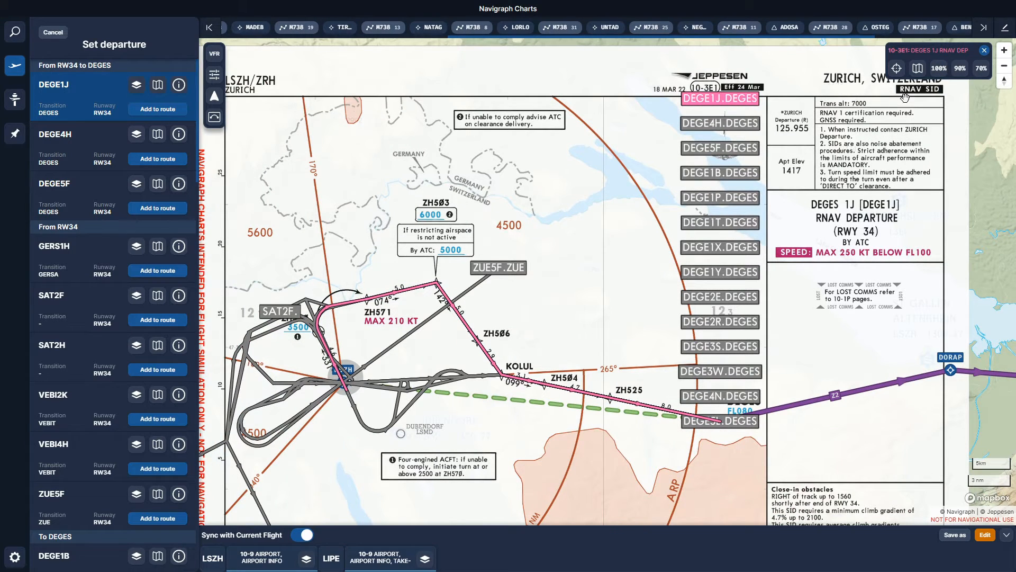
click(895, 67)
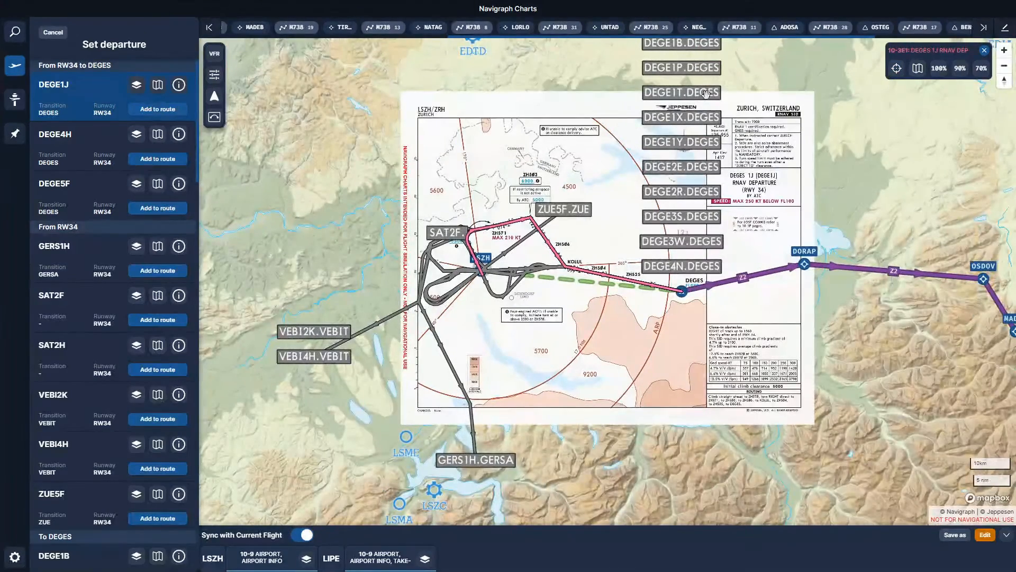
drag(881, 150, 882, 174)
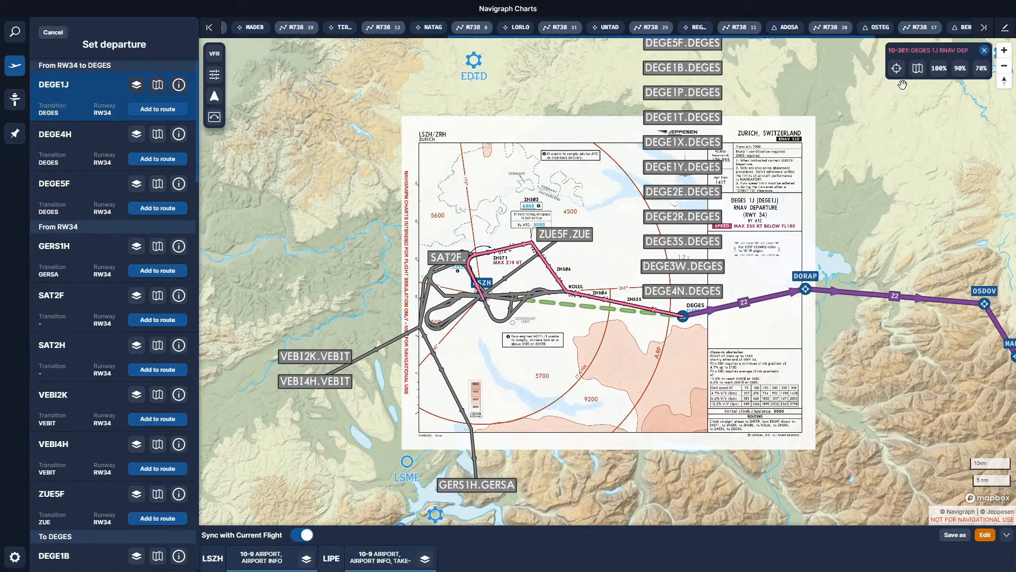
scroll(882, 143, up, 5)
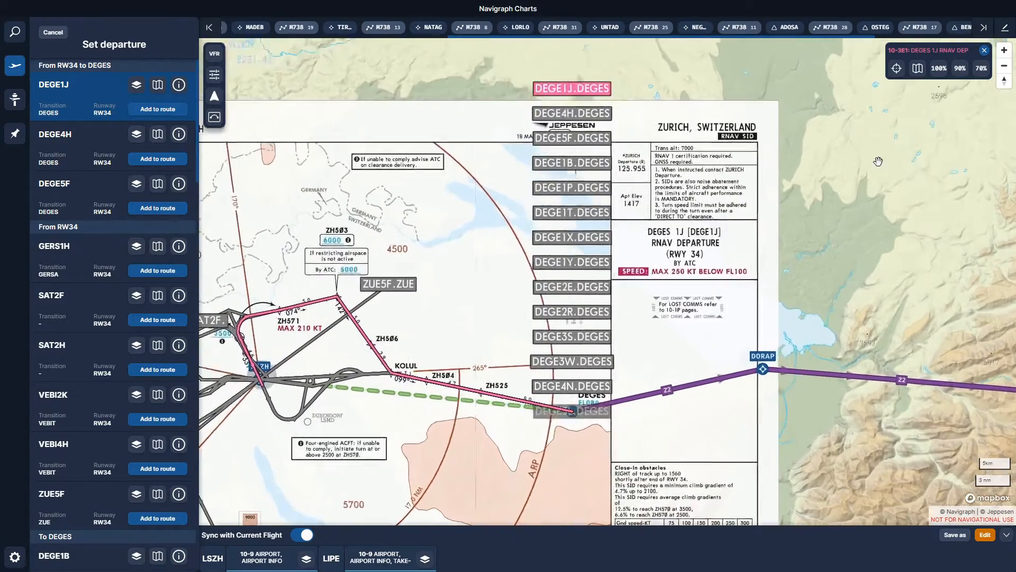
drag(757, 216, 902, 158)
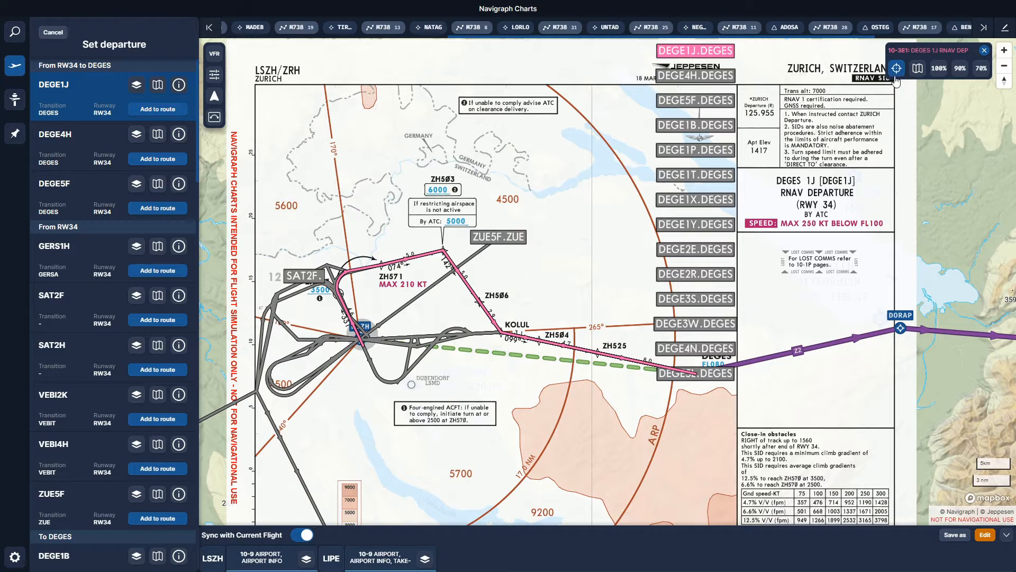
- Open the DEGE1J chart in its own viewer and rotate it through a full turn back to upright
click(918, 70)
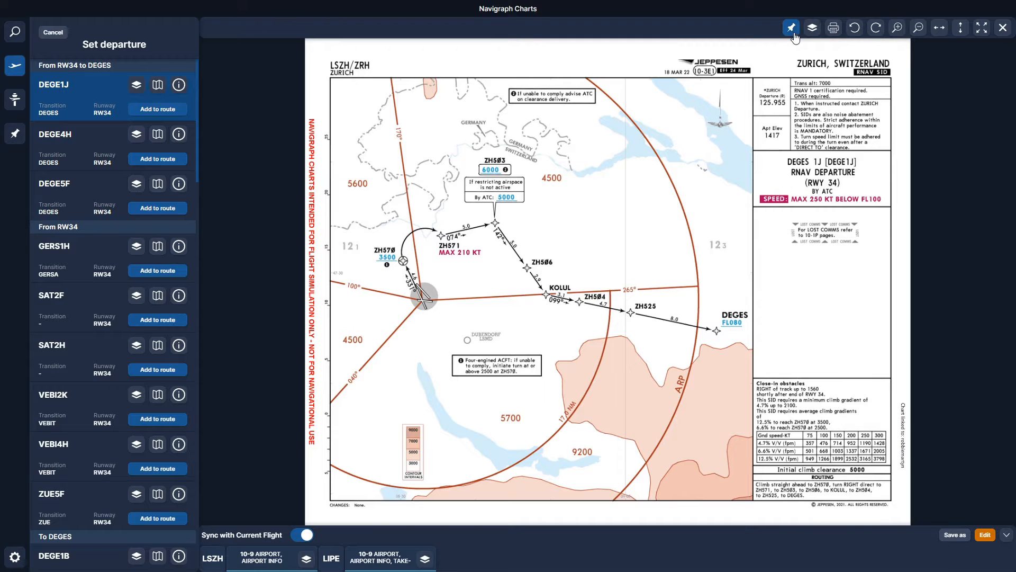
click(876, 29)
click(876, 29)
click(875, 29)
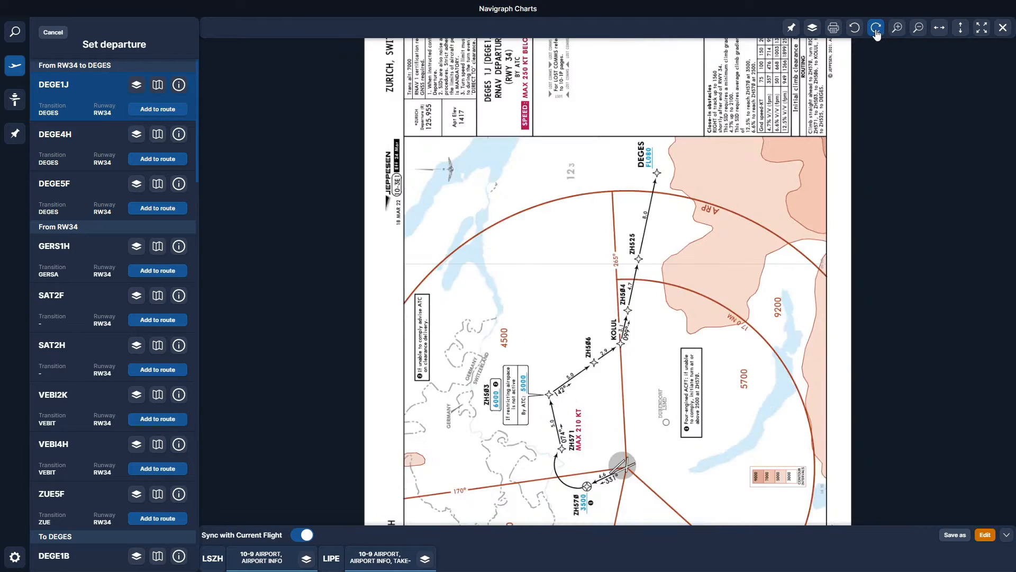
click(876, 29)
click(855, 29)
click(874, 30)
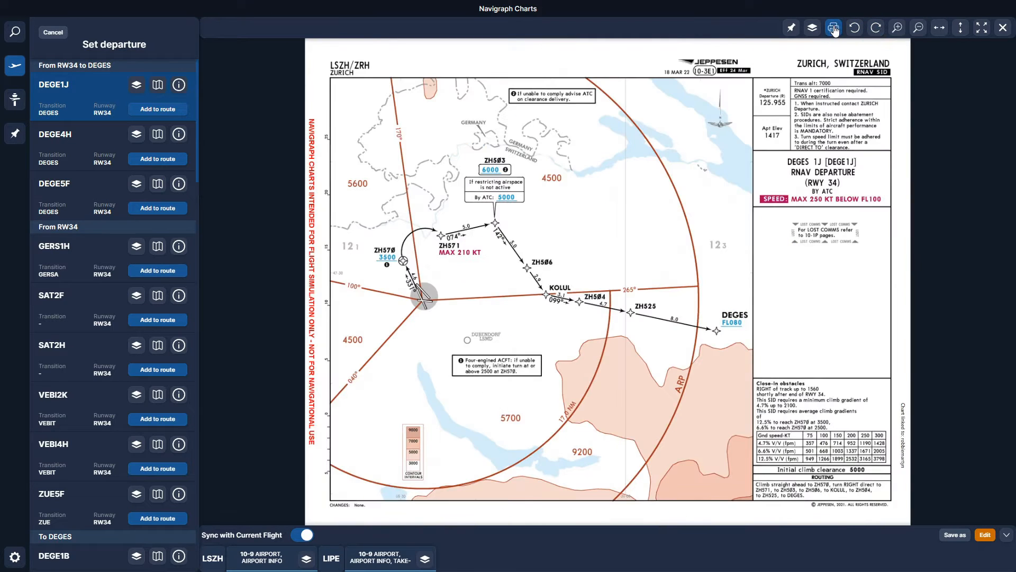
- View the DEGE1J chart at full width and full height, and close the chart viewer
click(940, 29)
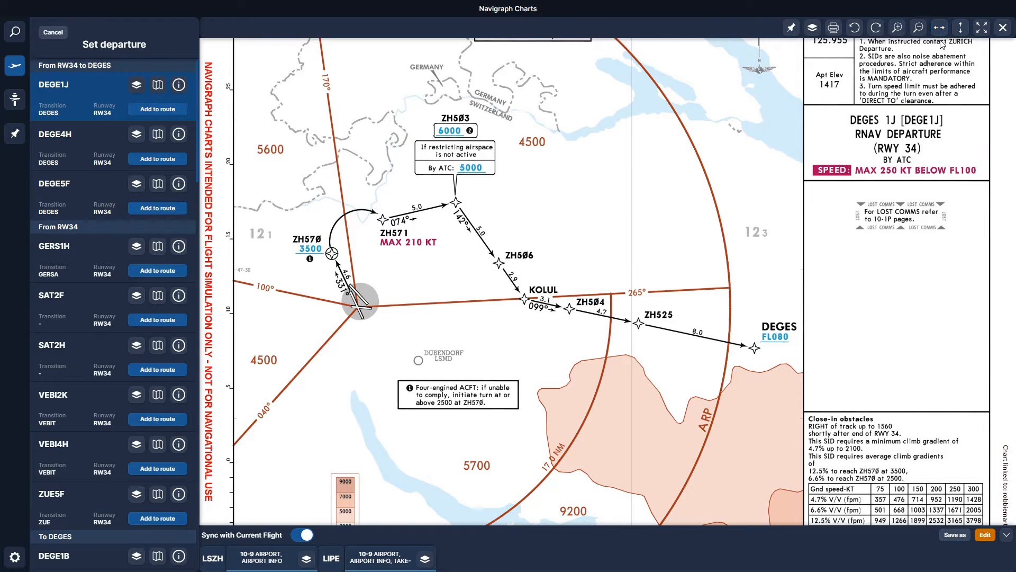
click(983, 29)
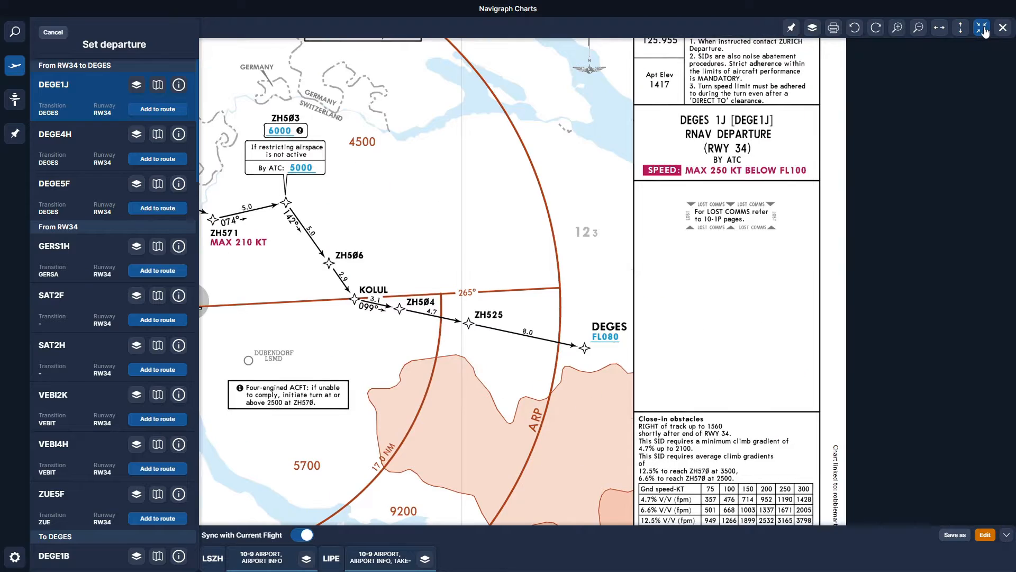
click(960, 28)
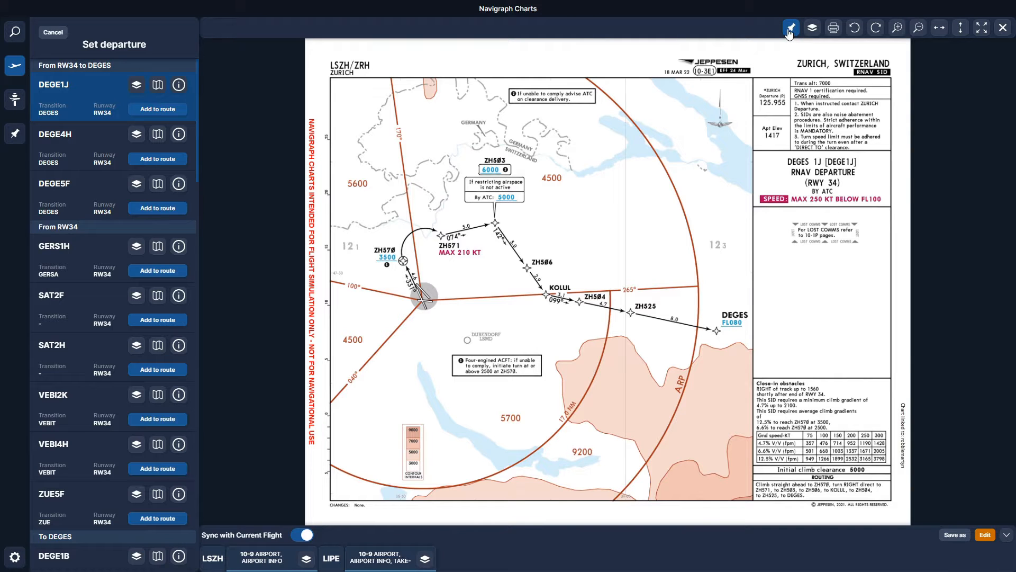
click(1003, 29)
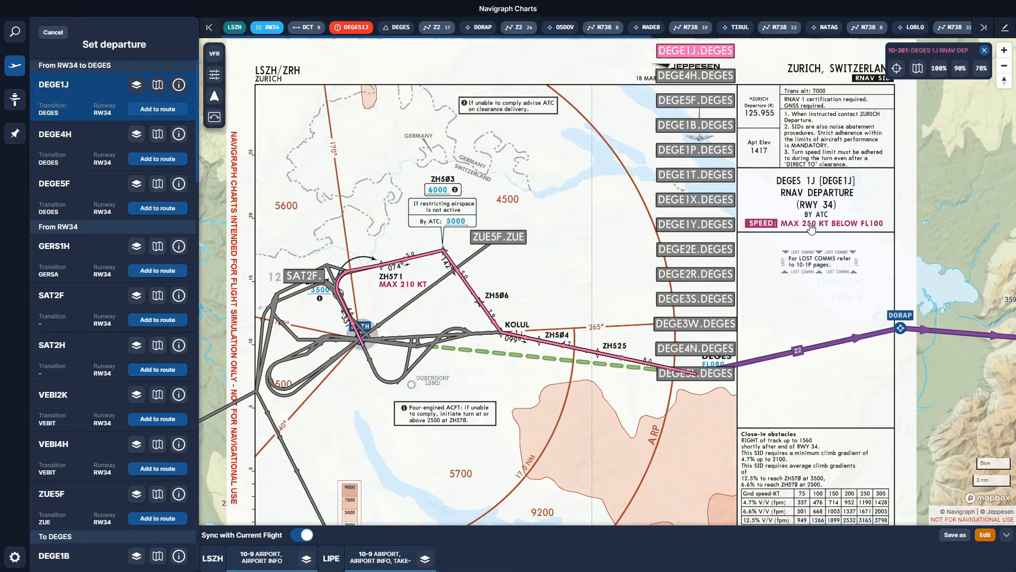
- Compare the DEGE1J chart overlay at 90% and 70% opacity and set it to 100%
scroll(811, 228, down, 2)
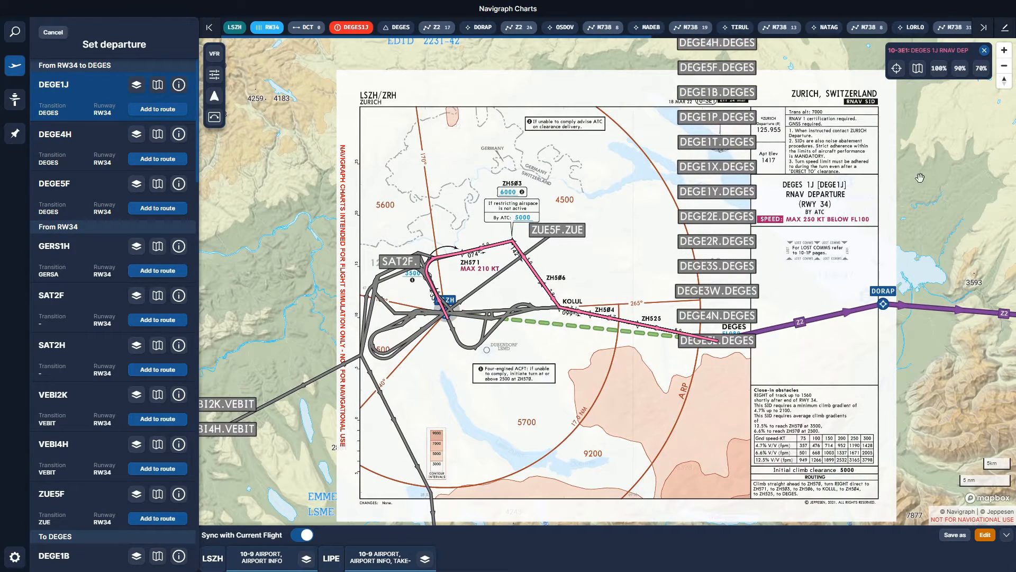
drag(875, 211, 870, 212)
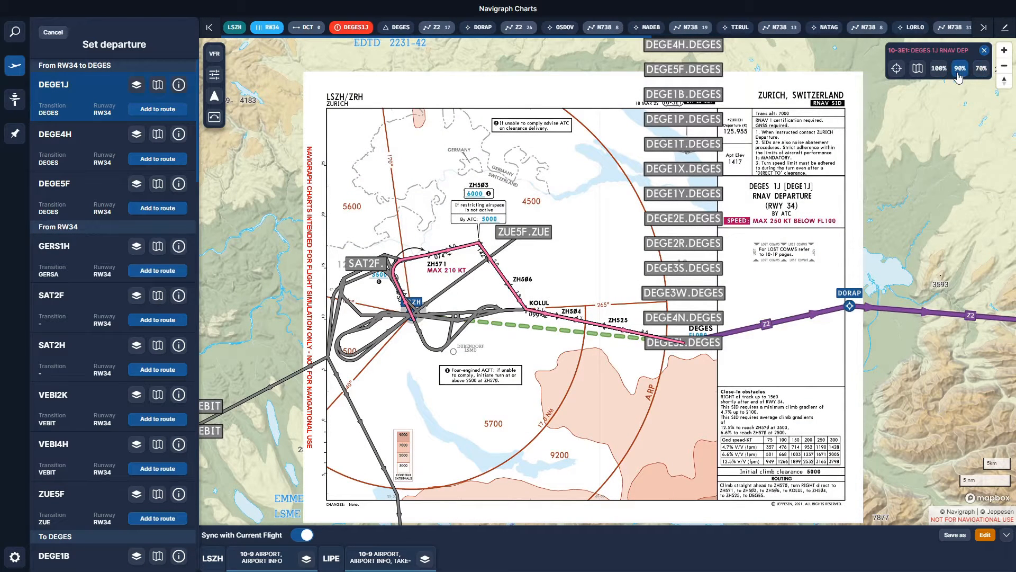
click(960, 74)
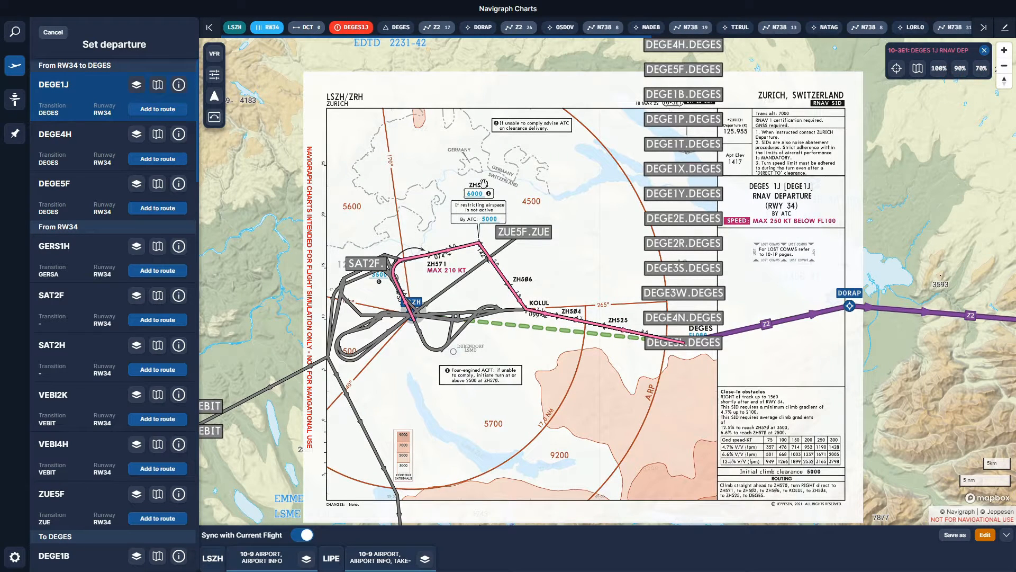
click(981, 68)
drag(489, 397, 473, 390)
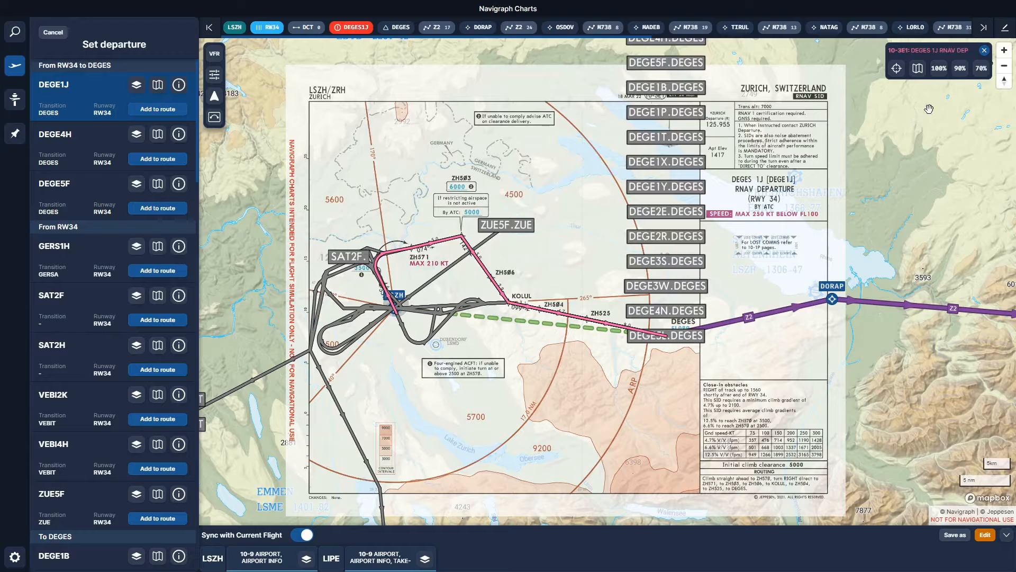
click(939, 69)
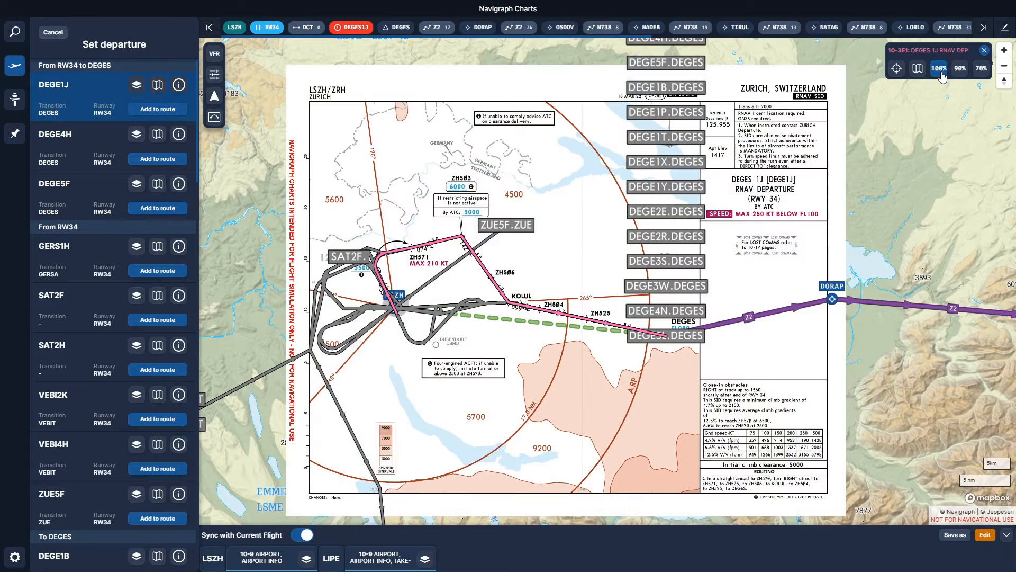
- Add the DEGE1J departure from runway 34 with the DEGES transition to the route
drag(451, 370, 535, 374)
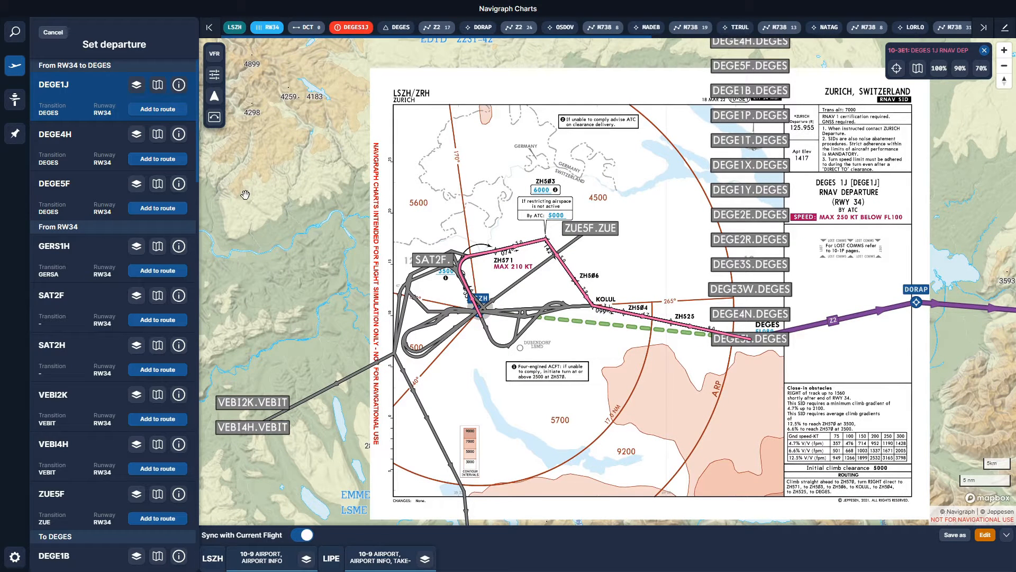
drag(607, 355, 535, 363)
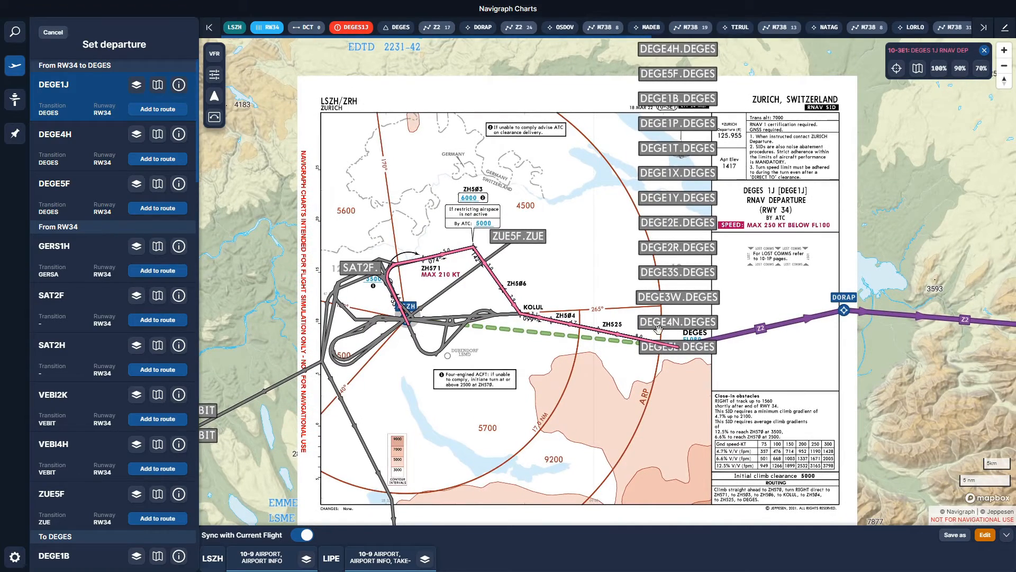
drag(576, 388, 595, 376)
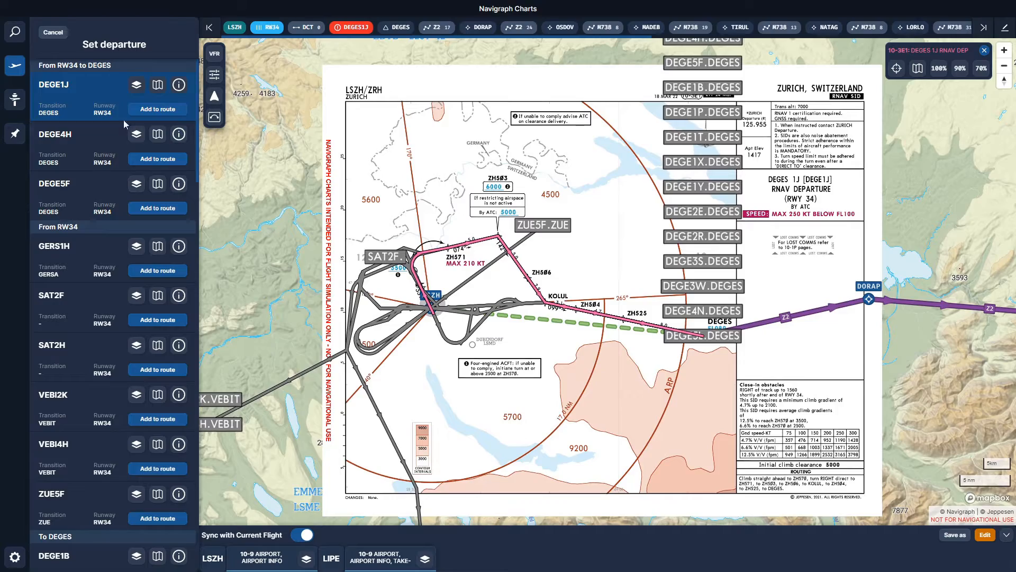
click(165, 109)
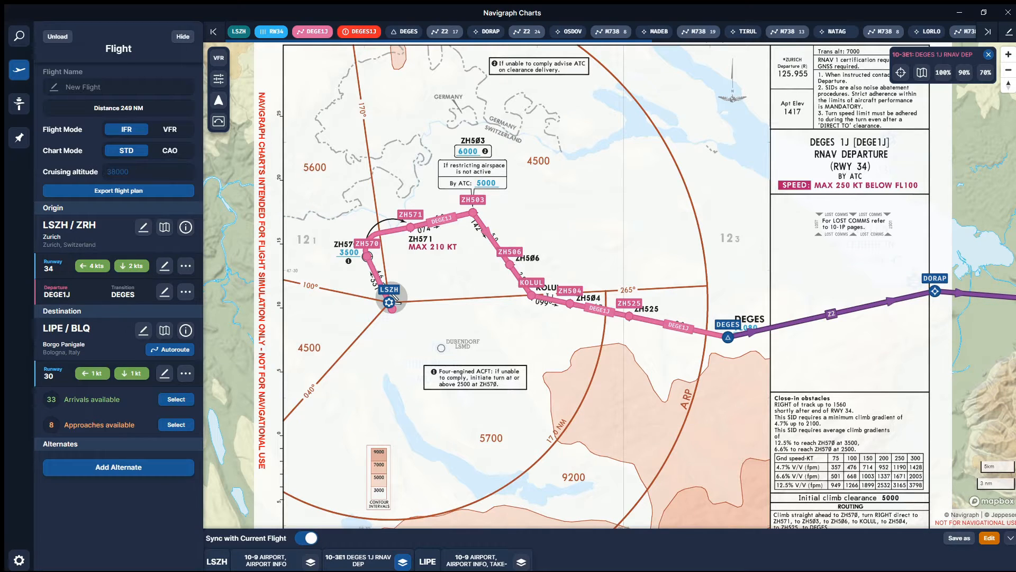
- Examine the DEGE1J departure track from runway 34 past ZH570 and ZH571 in a tilted, rotated 3D map view
drag(852, 440, 834, 366)
drag(424, 357, 455, 356)
scroll(462, 390, up, 5)
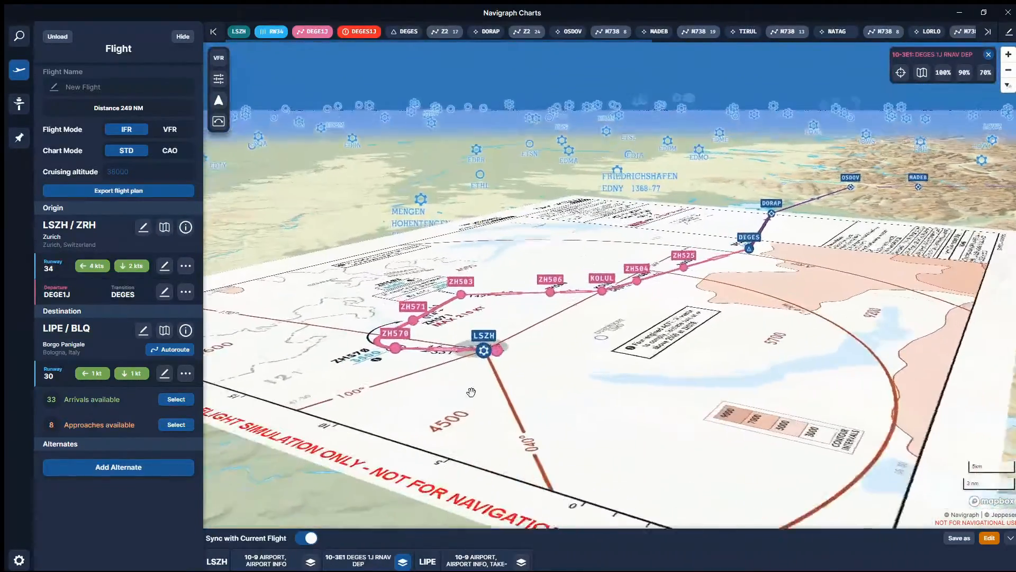
drag(549, 375, 502, 385)
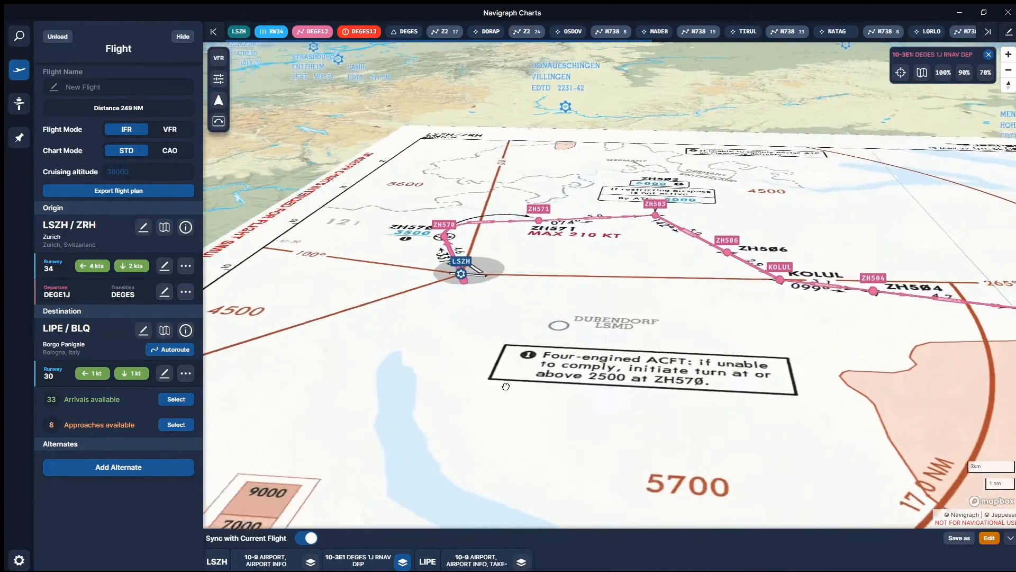
scroll(463, 276, up, 3)
scroll(463, 276, up, 4)
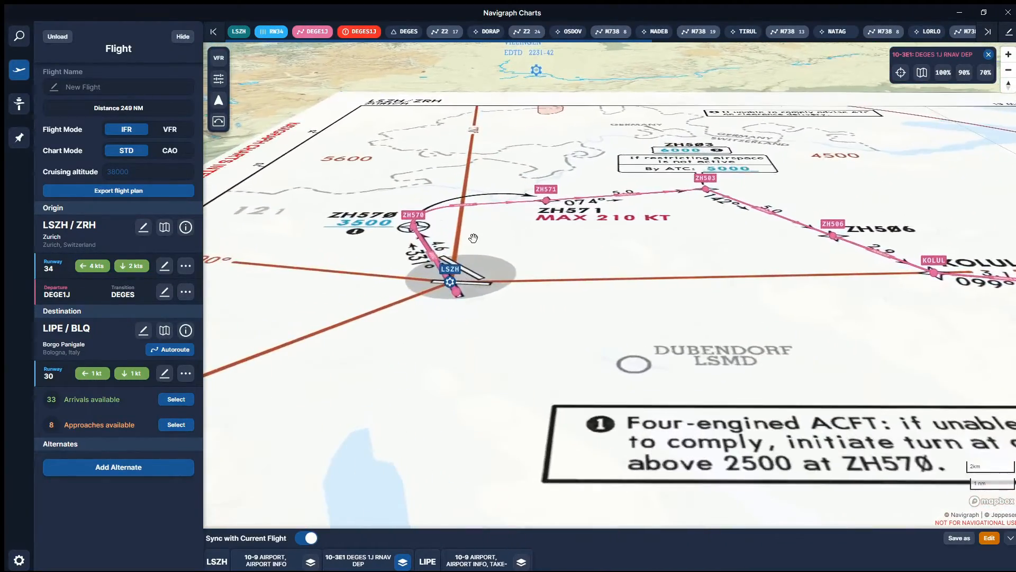
drag(471, 255, 350, 259)
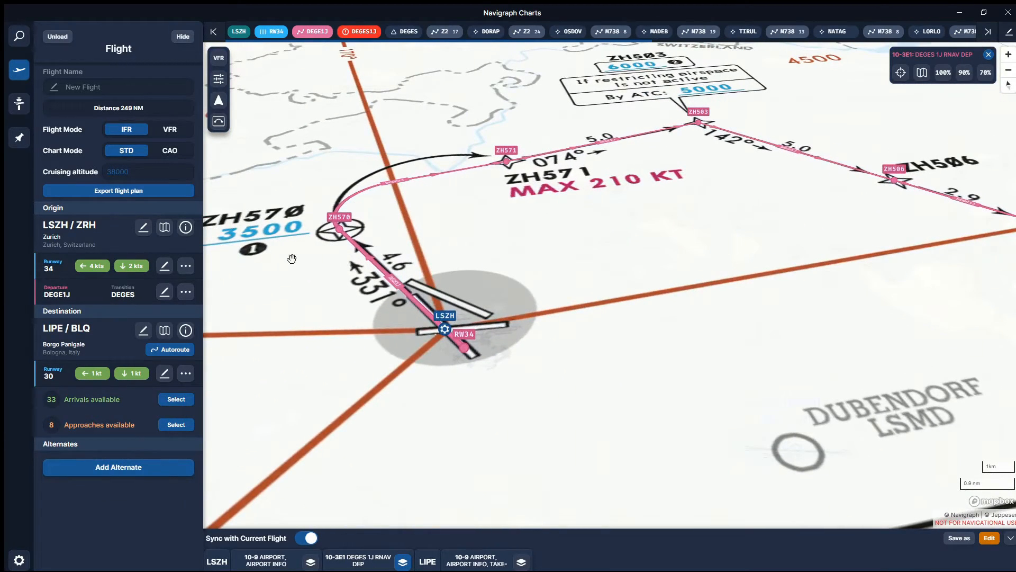
drag(480, 256, 590, 249)
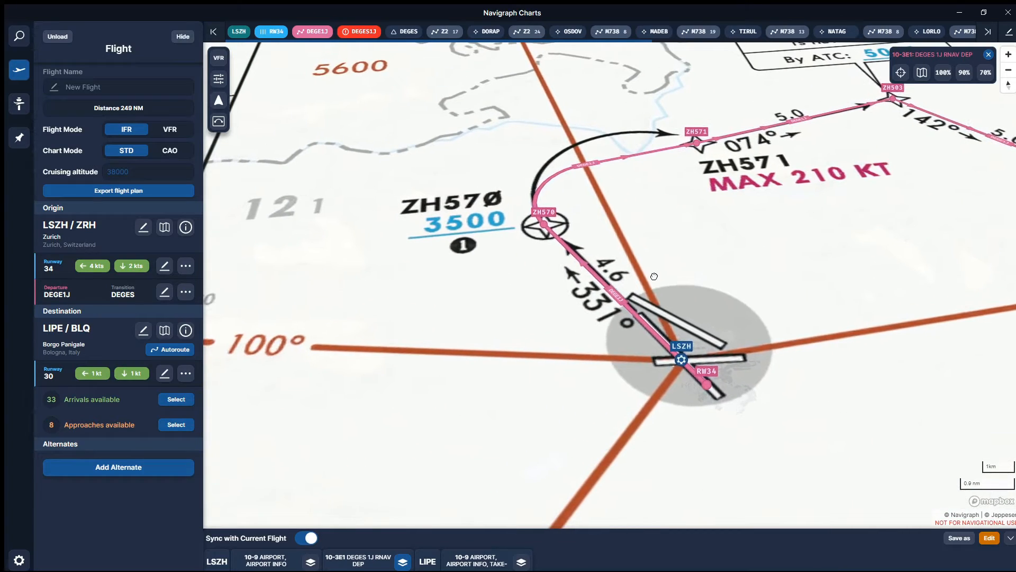
drag(654, 276, 657, 245)
drag(519, 304, 586, 339)
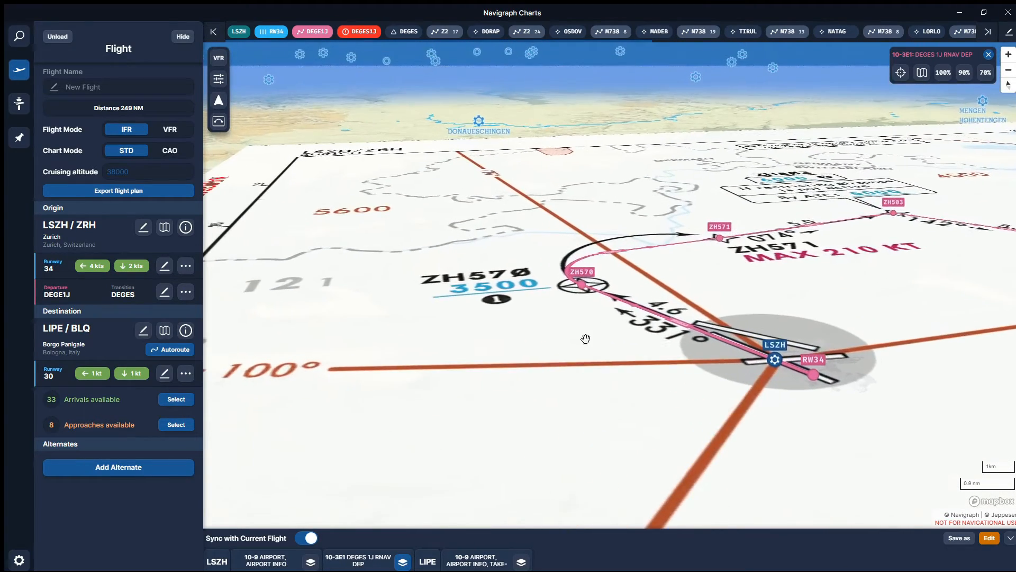
drag(723, 284, 707, 270)
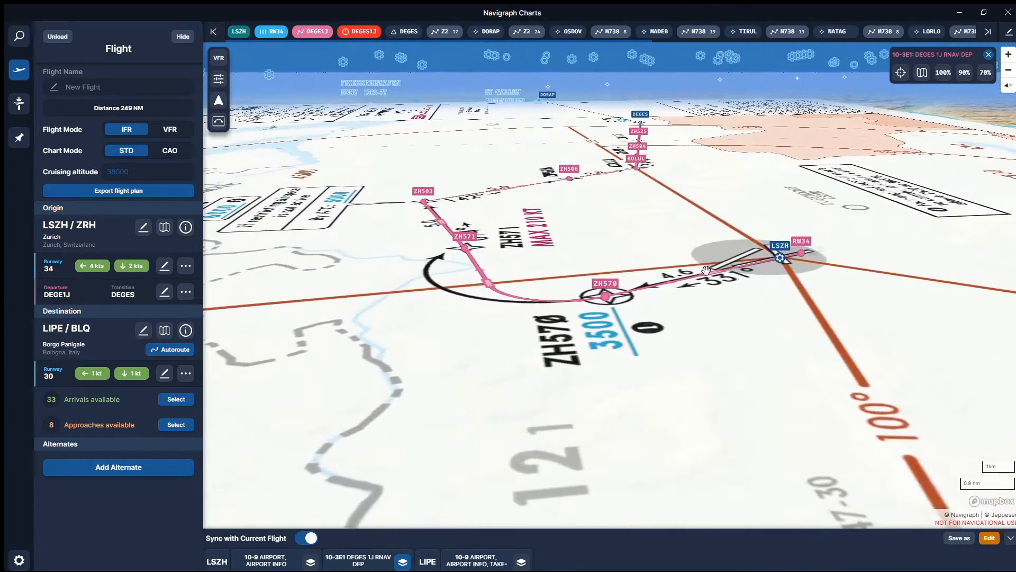
drag(550, 268, 566, 265)
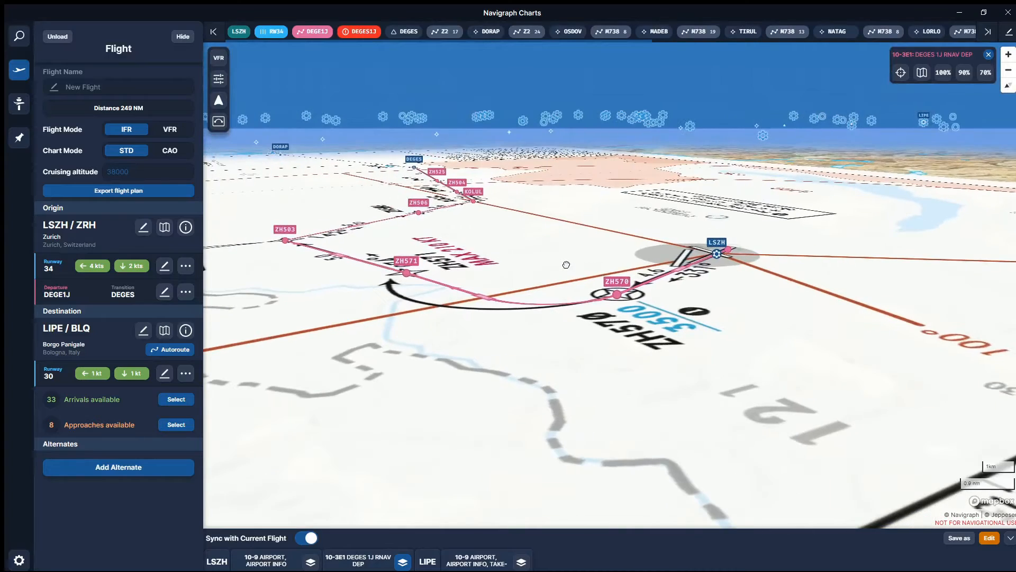
- Follow the DEGE1J track in the tilted 3D map view from LSZH past ZH504 and ZH525 to DEGES and DORAP
drag(508, 237, 509, 245)
right_click(509, 246)
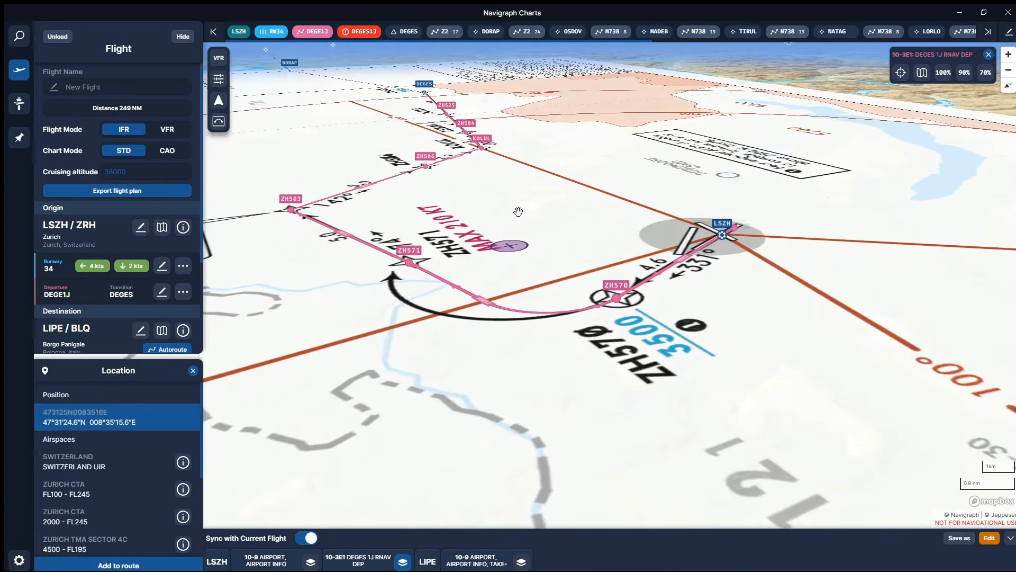
drag(522, 209, 540, 233)
drag(551, 248, 587, 382)
drag(541, 186, 571, 303)
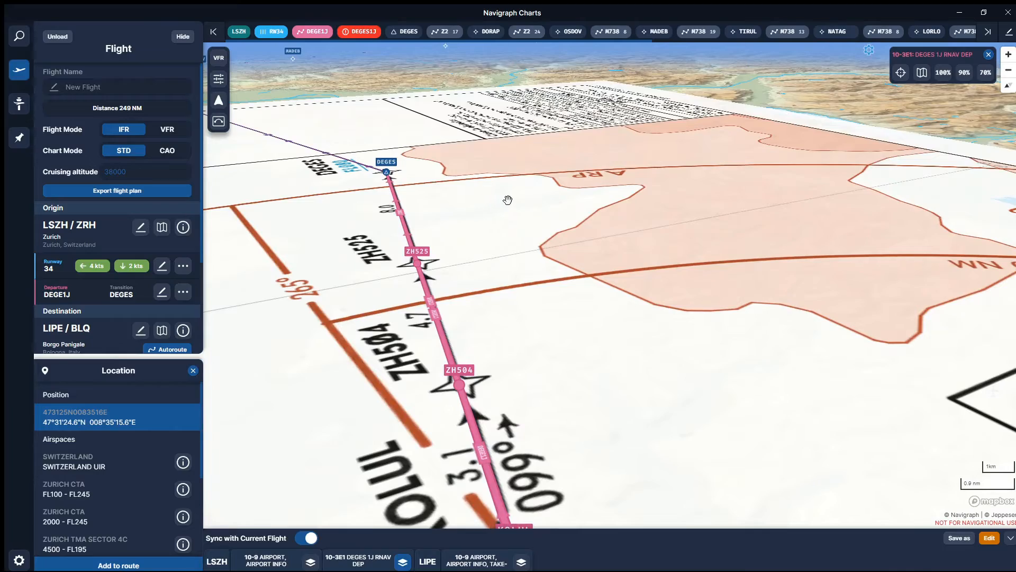
drag(508, 202, 473, 200)
drag(706, 159, 669, 344)
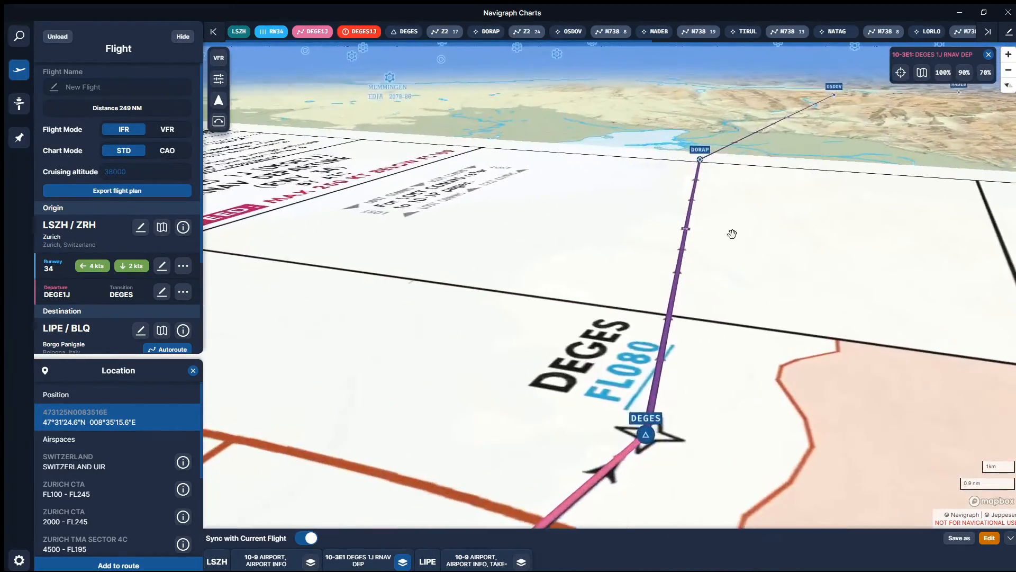
drag(733, 231, 768, 195)
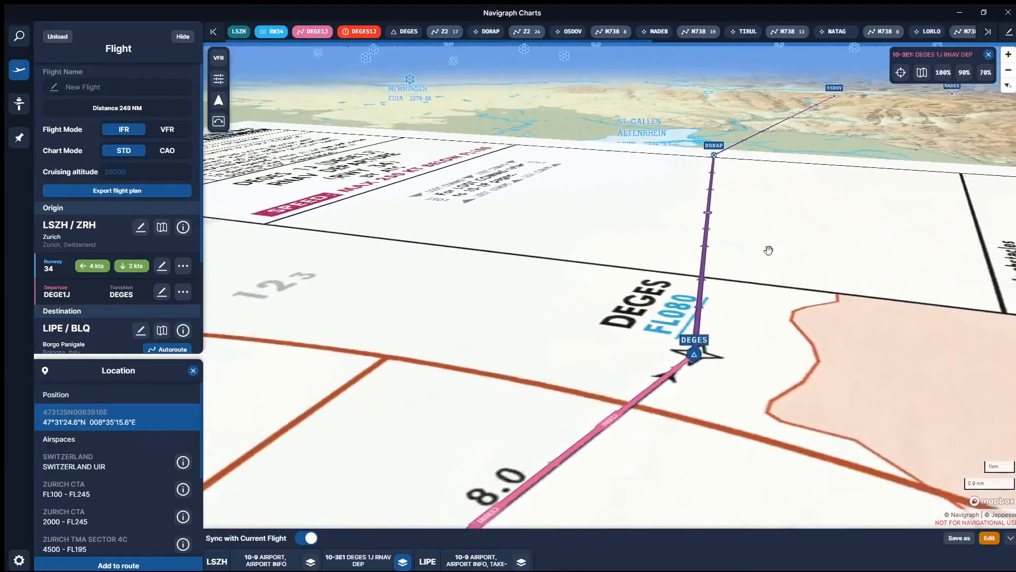
- Examine the whole DEGE1J chart overlay and departure track from LSZH to DEGES in a north-up overhead map view
scroll(768, 249, down, 6)
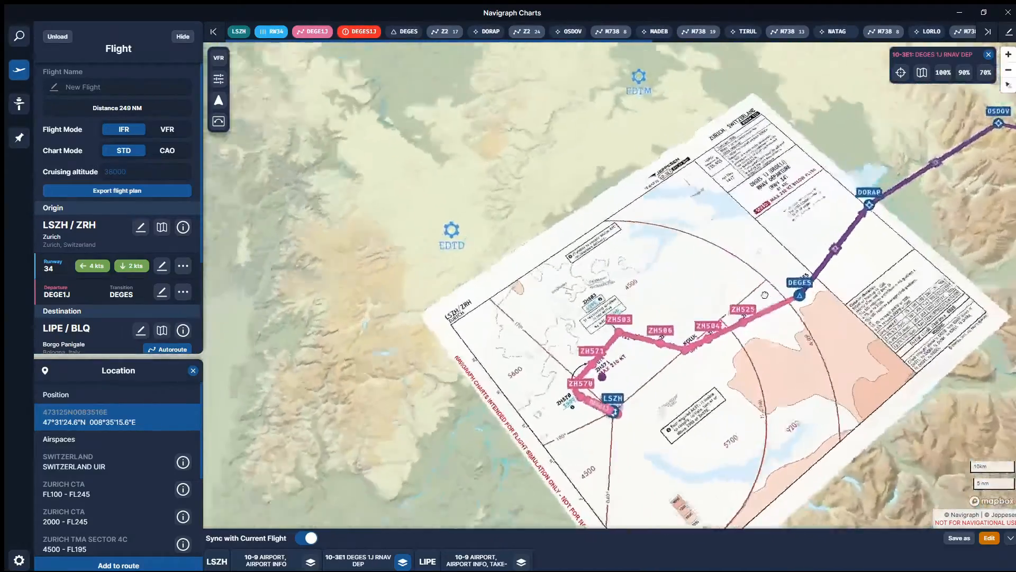
drag(765, 295, 693, 217)
scroll(683, 231, up, 3)
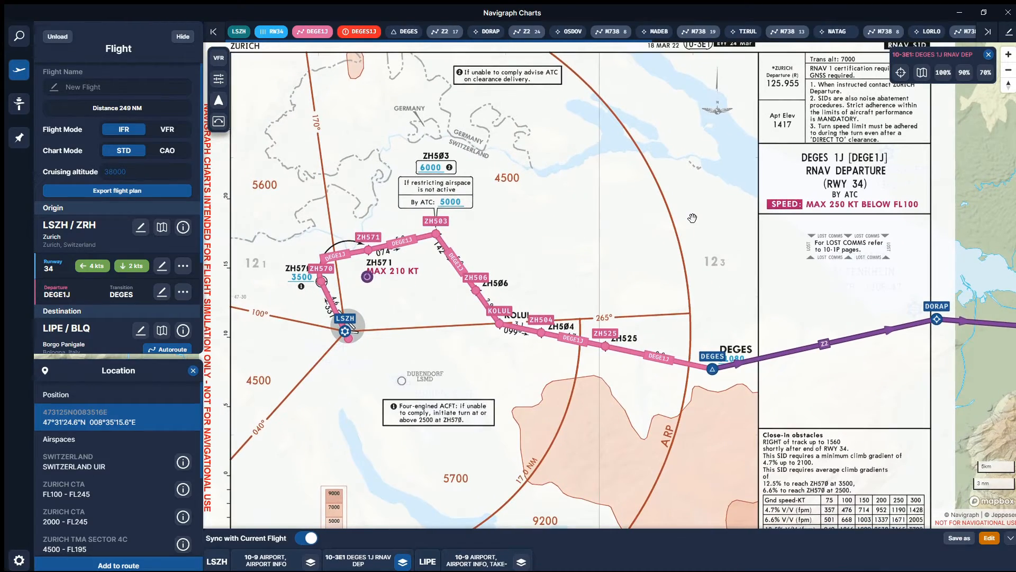
scroll(693, 218, down, 5)
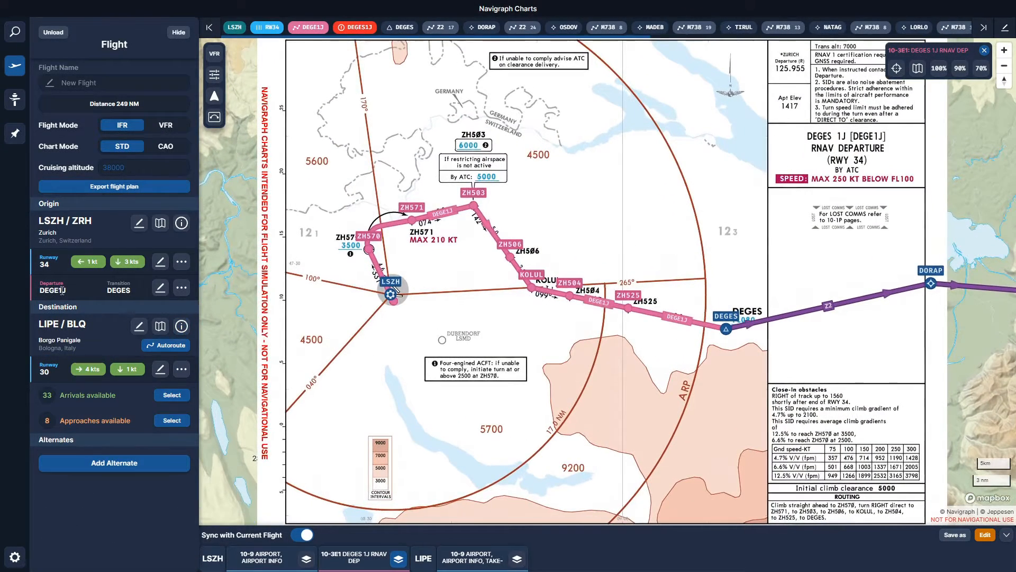
- Reselect the DEGE1J departure from runway 34 for the route and view the actions available for it, leaving it in place
click(159, 289)
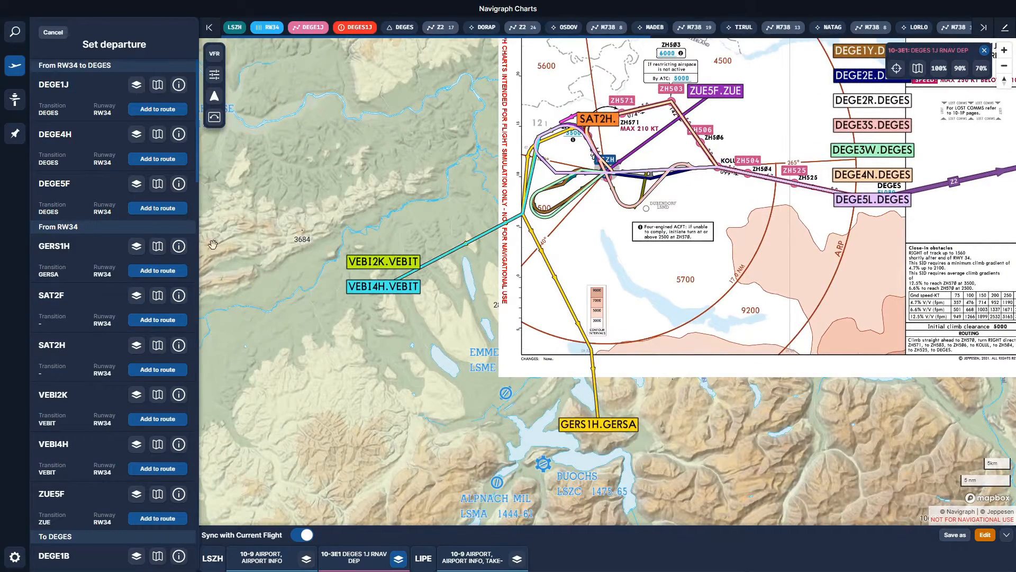
click(174, 110)
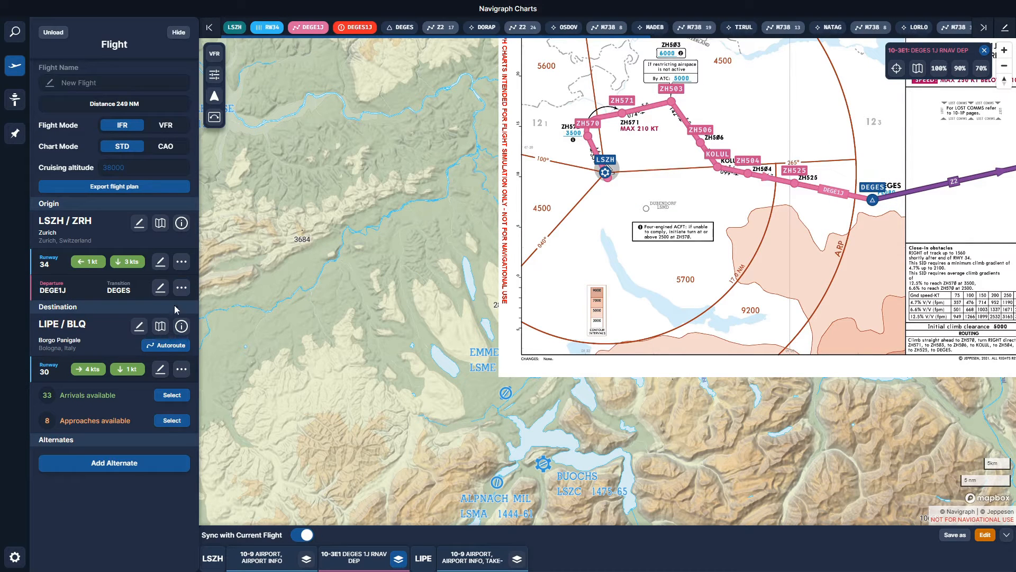
click(183, 288)
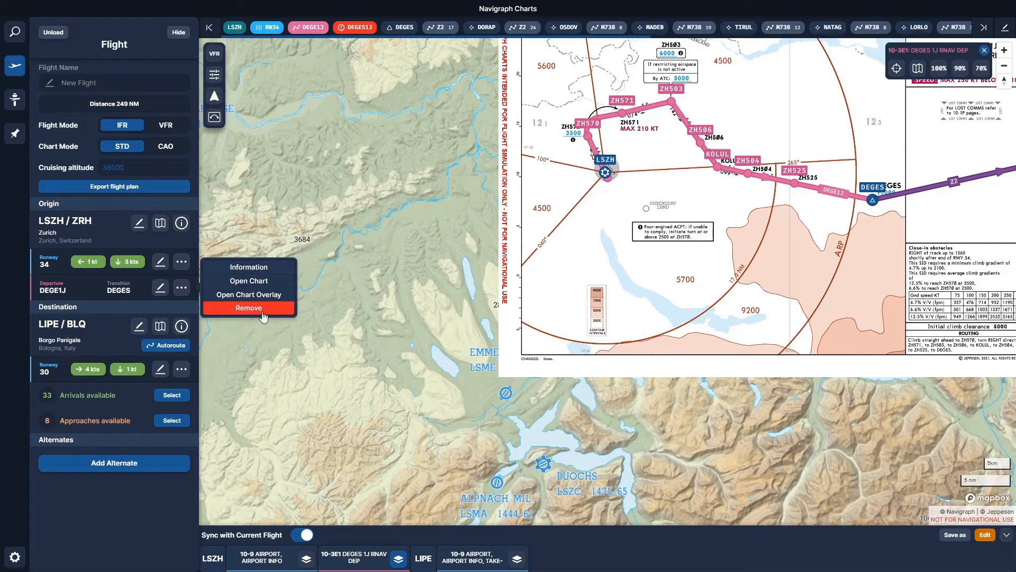
click(102, 309)
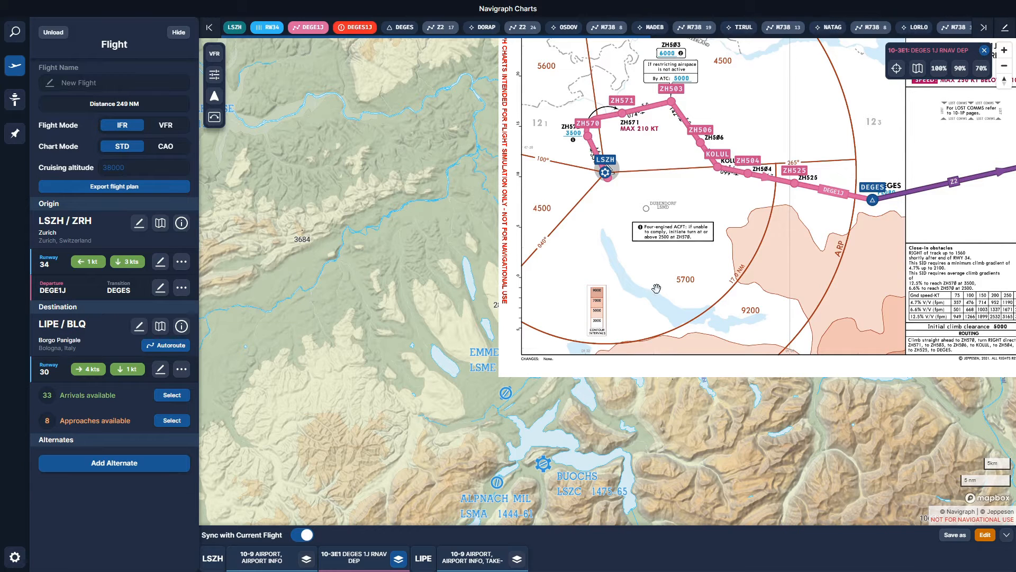
drag(656, 289, 479, 412)
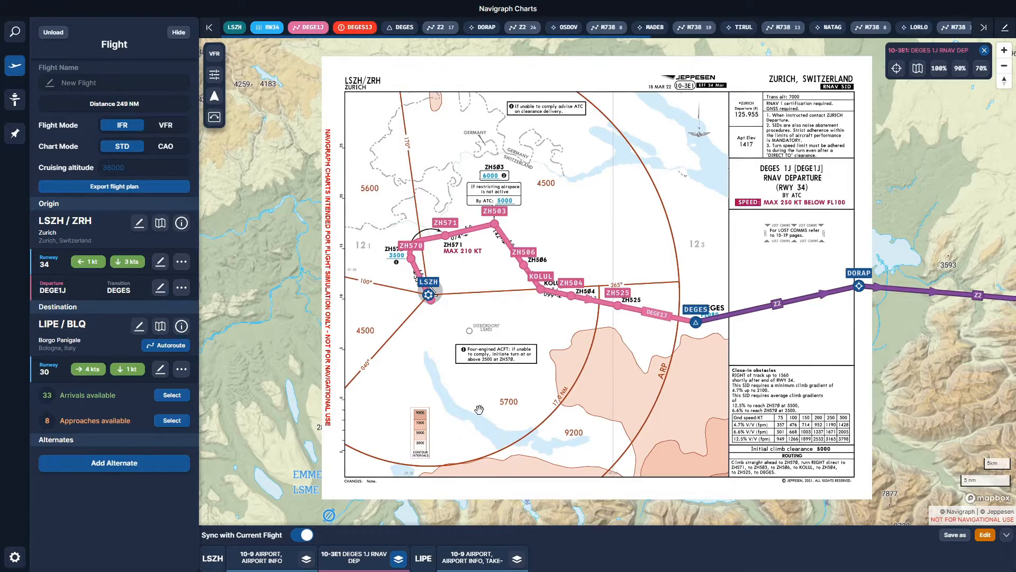
- Open the LSZH departure selection and preview the VEBI2K and DEGE1B departure tracks on the map
click(161, 291)
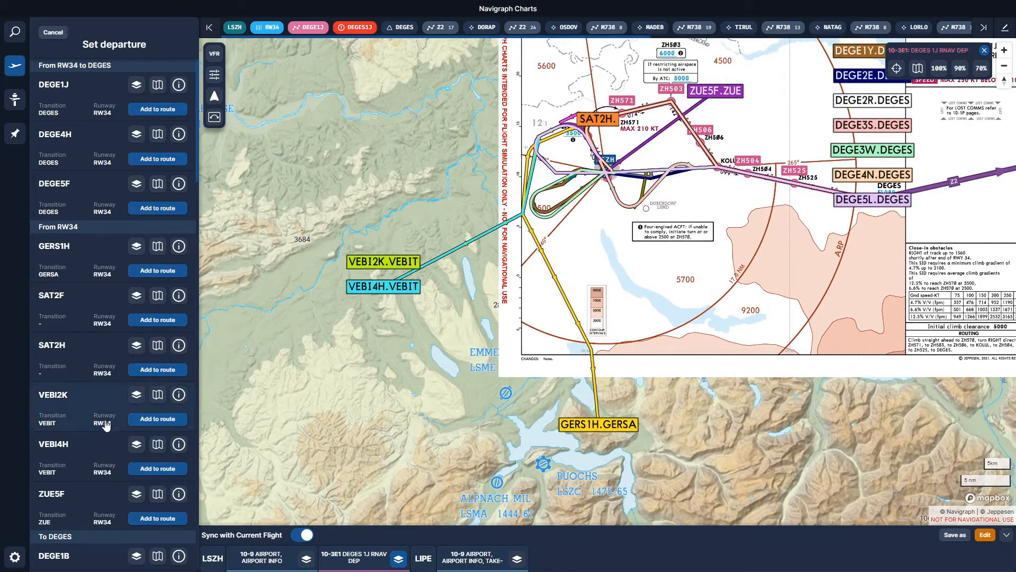
click(82, 409)
scroll(82, 409, down, 2)
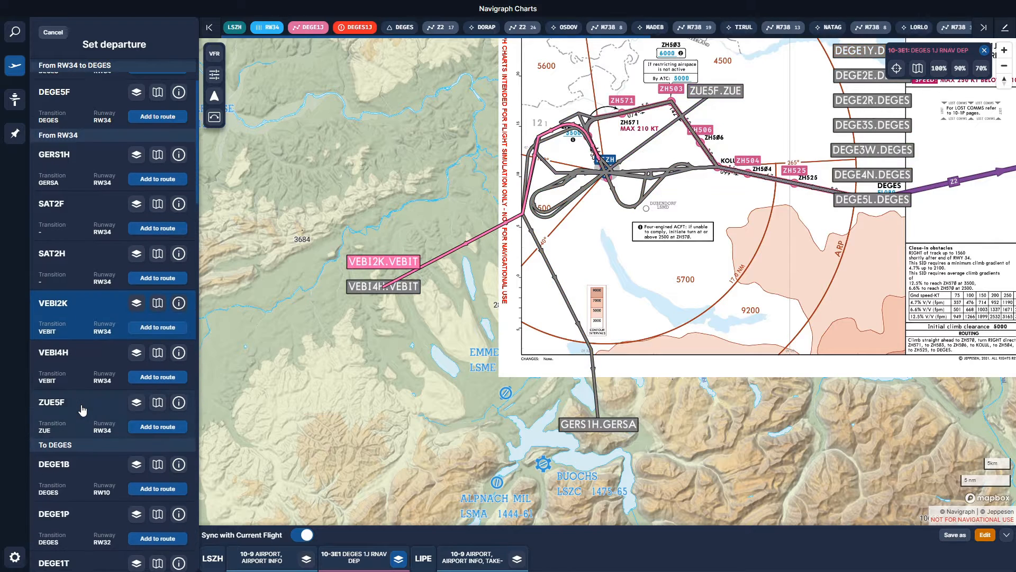
click(96, 462)
scroll(96, 464, down, 3)
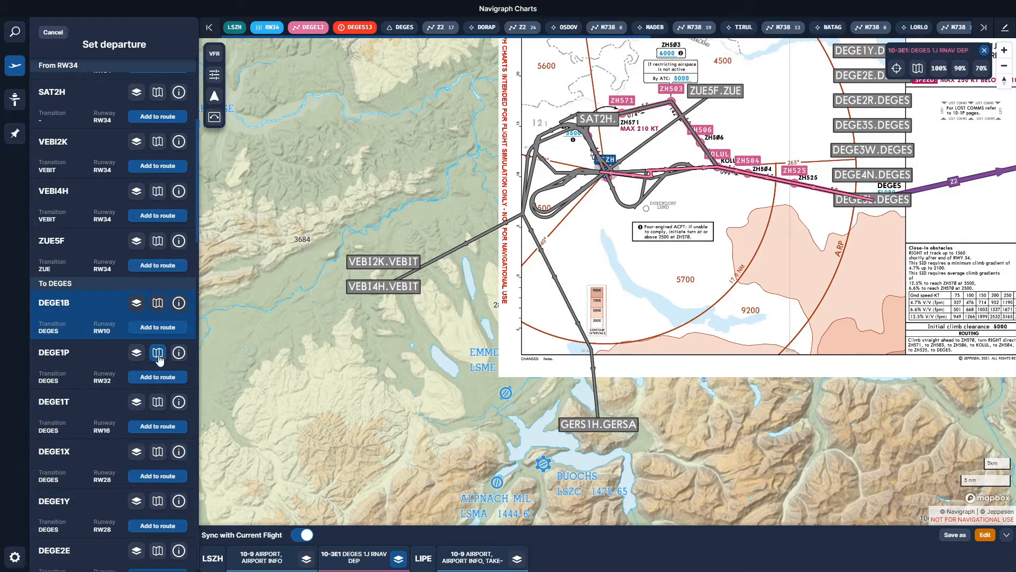
- Overlay the DEGE1P departure chart on the map, and replace it with the DEGE4N chart overlay
click(136, 355)
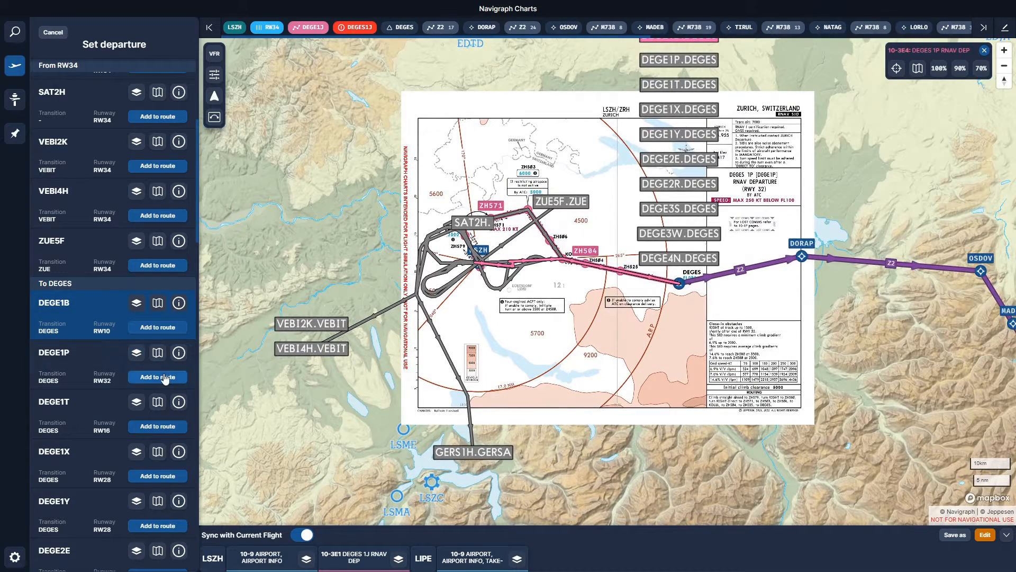
scroll(137, 405, down, 3)
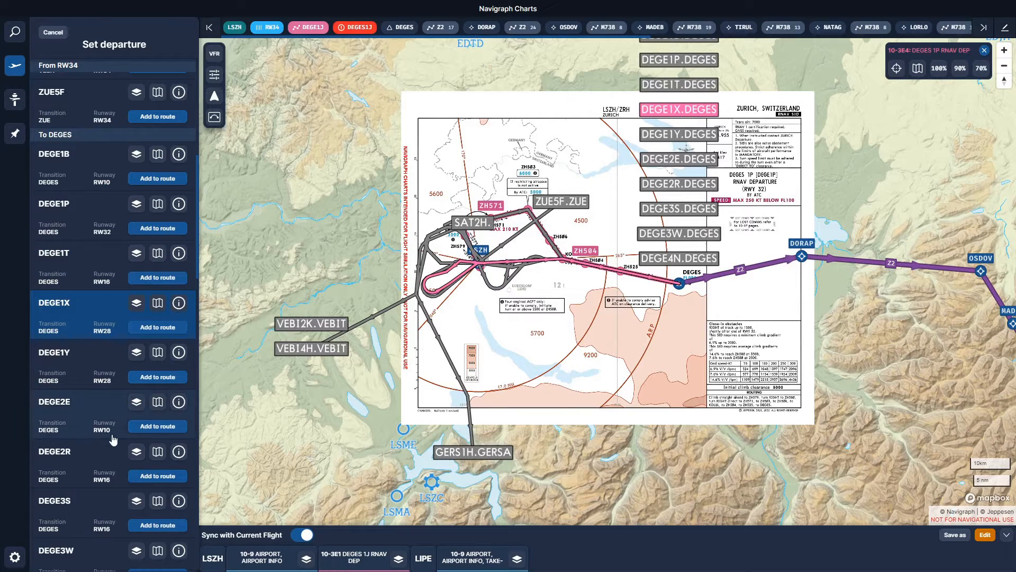
scroll(138, 456, down, 2)
scroll(138, 457, down, 2)
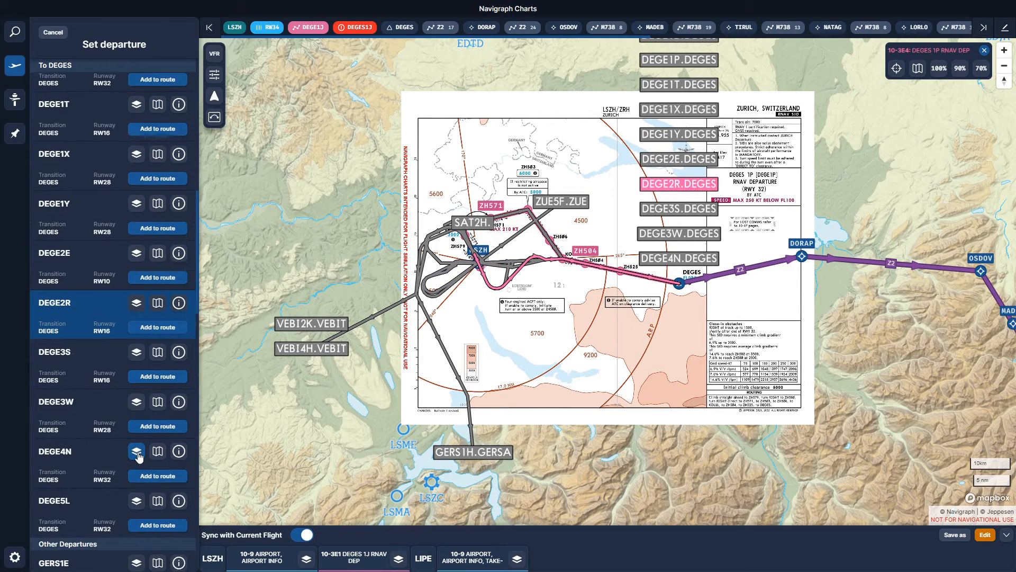
click(137, 453)
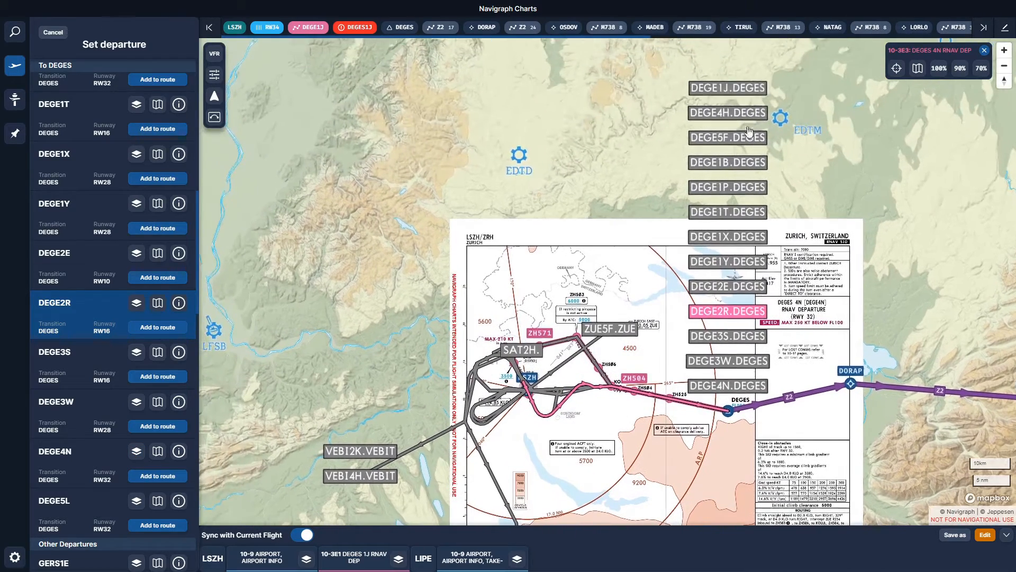
- Choose the DEGE1J departure with the DEGES transition from its map label and add it to the route
click(739, 90)
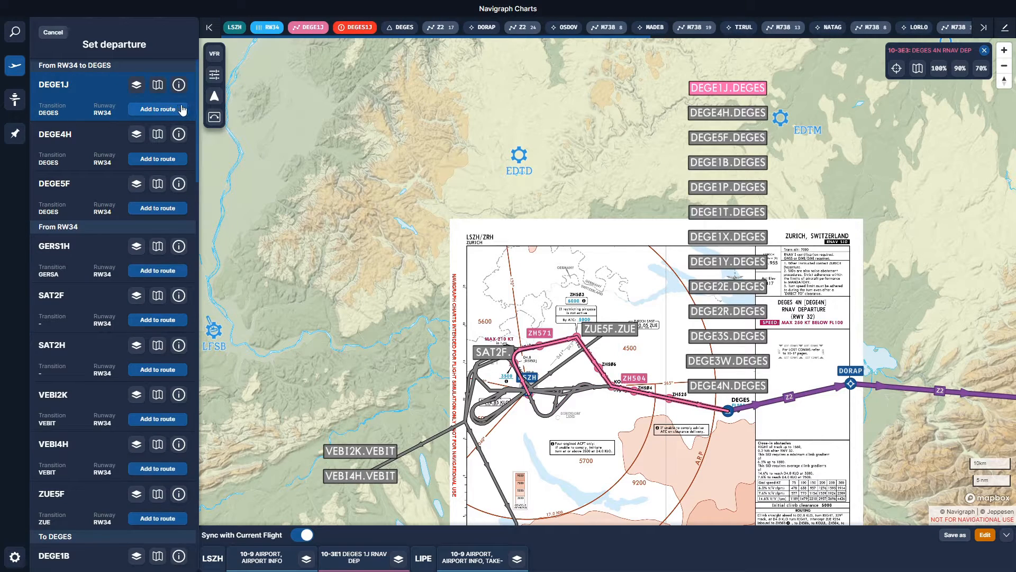
click(182, 109)
drag(454, 369, 404, 222)
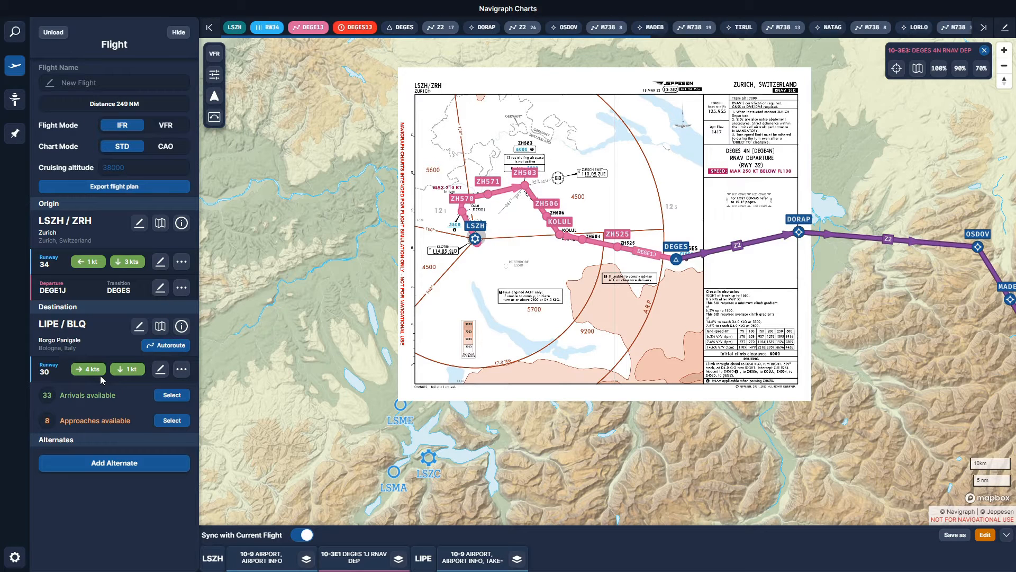
- Open the arrival selection for LIPE and view all the available arrival tracks around the airport
click(174, 396)
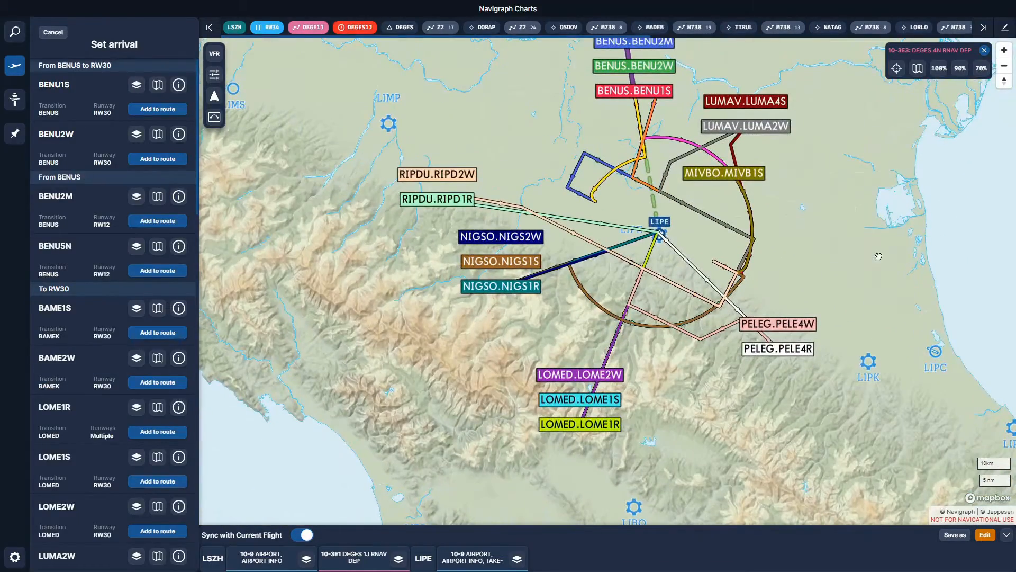
drag(877, 254, 838, 326)
scroll(839, 326, down, 1)
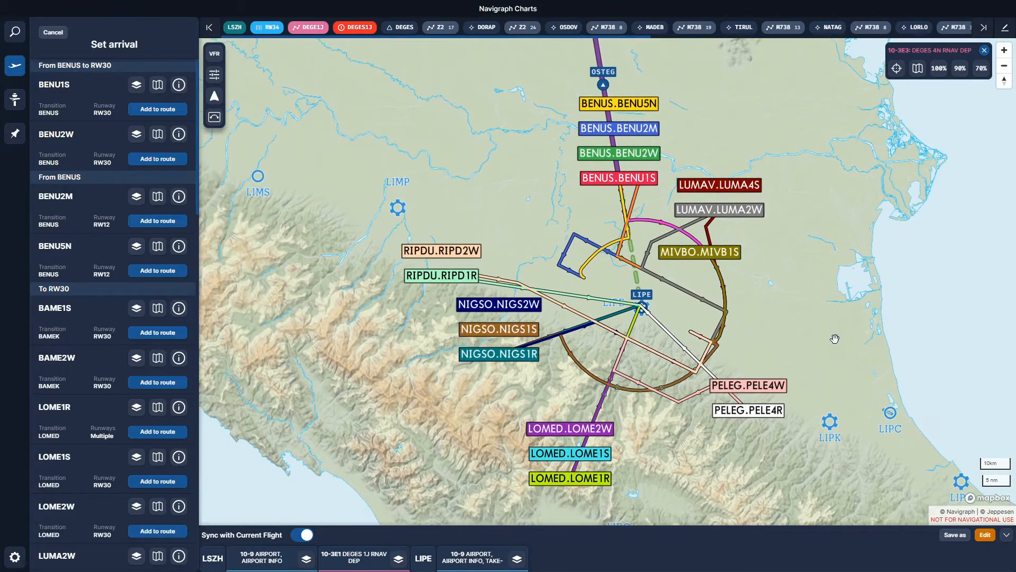
scroll(831, 324, down, 1)
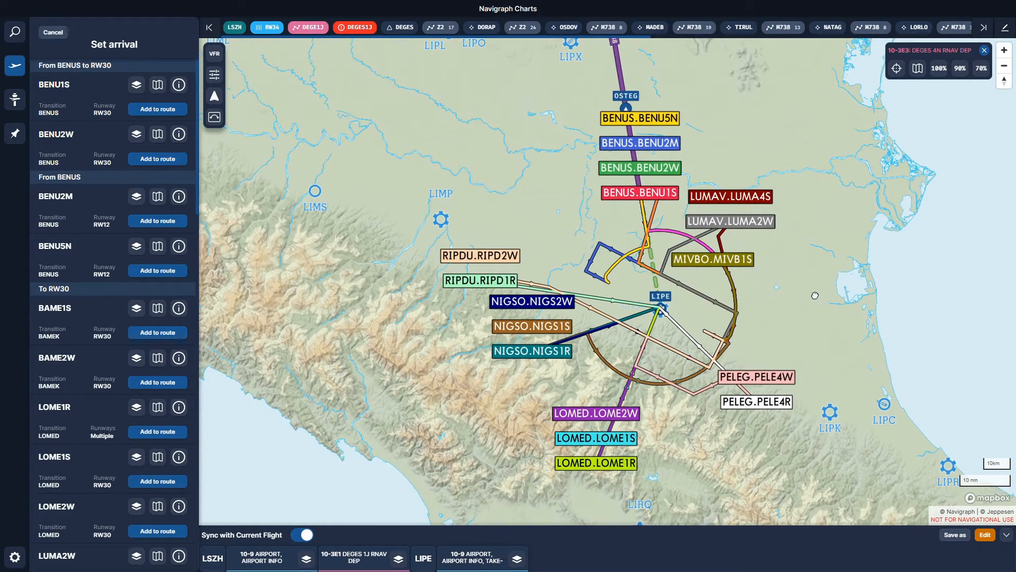
drag(813, 296, 778, 294)
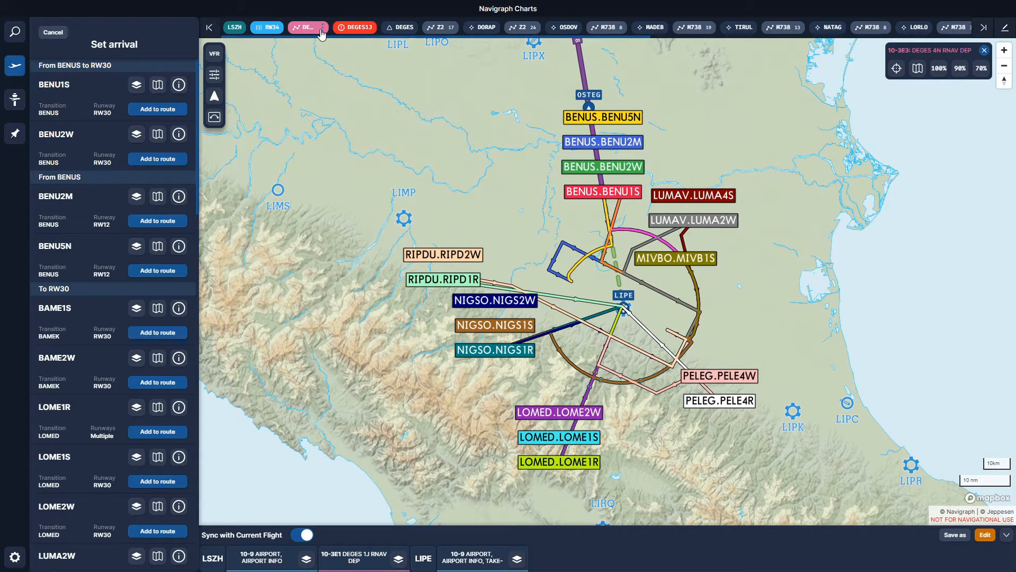
- Remove the invalid DEGES1J entry from the route and bring the LIPE end of the route into view
click(372, 30)
click(364, 89)
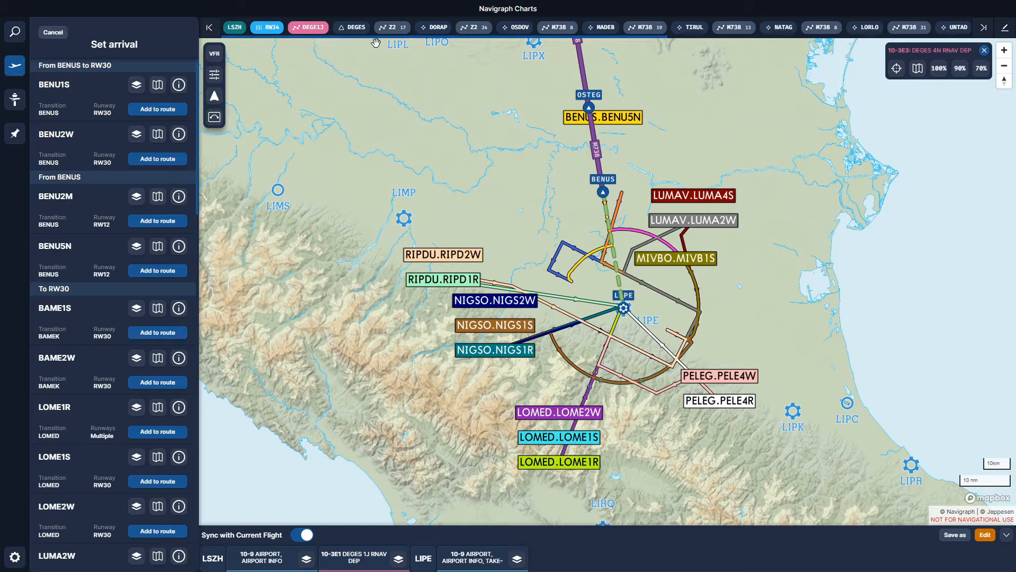
click(982, 29)
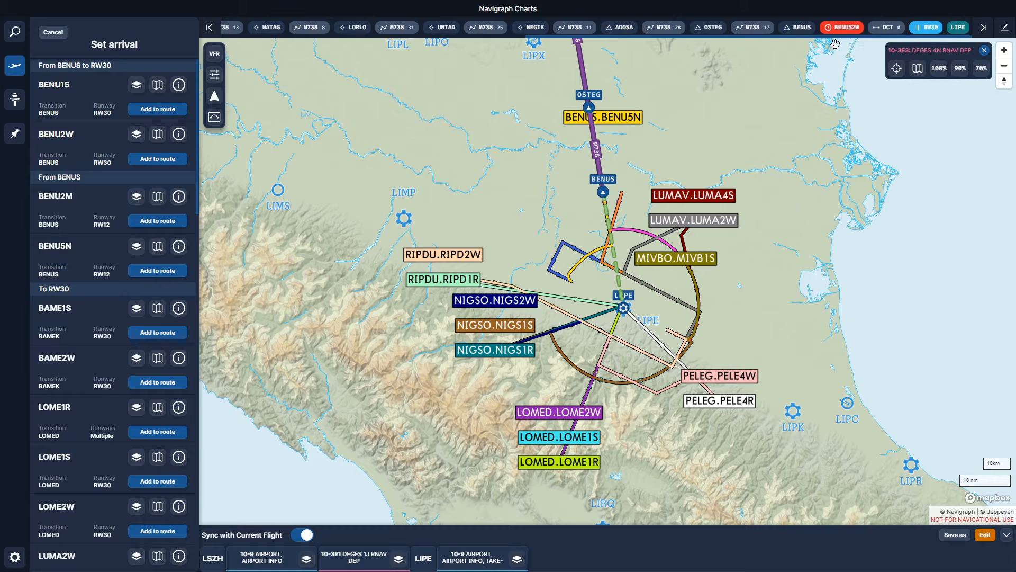
- Examine how the arrival tracks around LIPE connect with the route coming from OSTEG and BENUS
drag(829, 243, 811, 294)
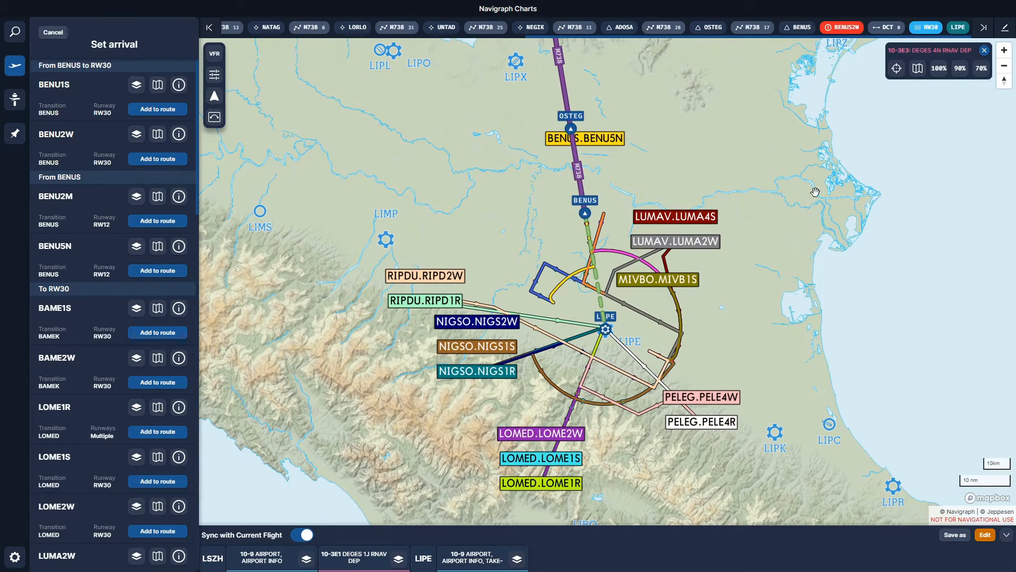
drag(810, 182, 808, 212)
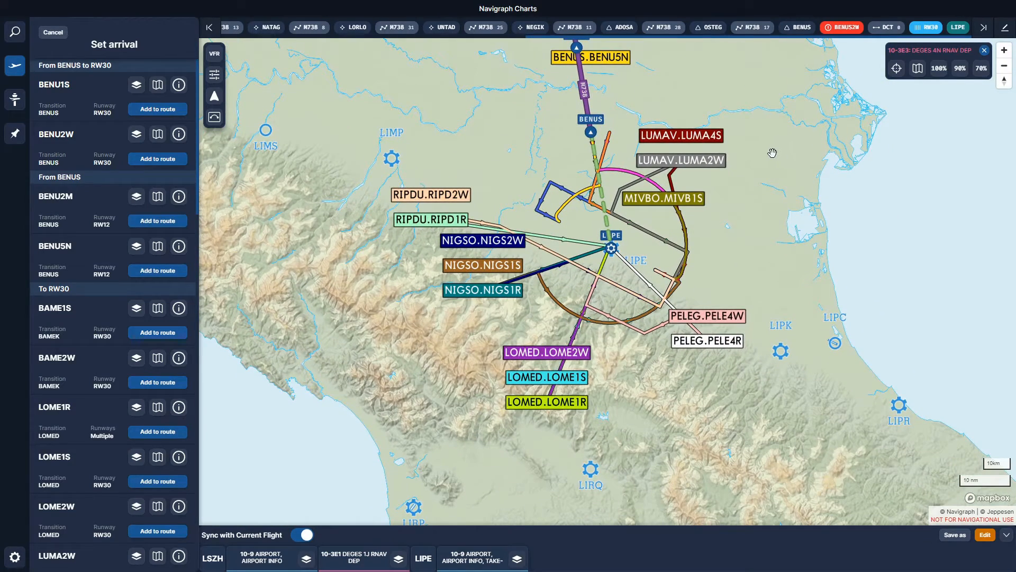
drag(772, 153, 751, 345)
drag(645, 142, 679, 136)
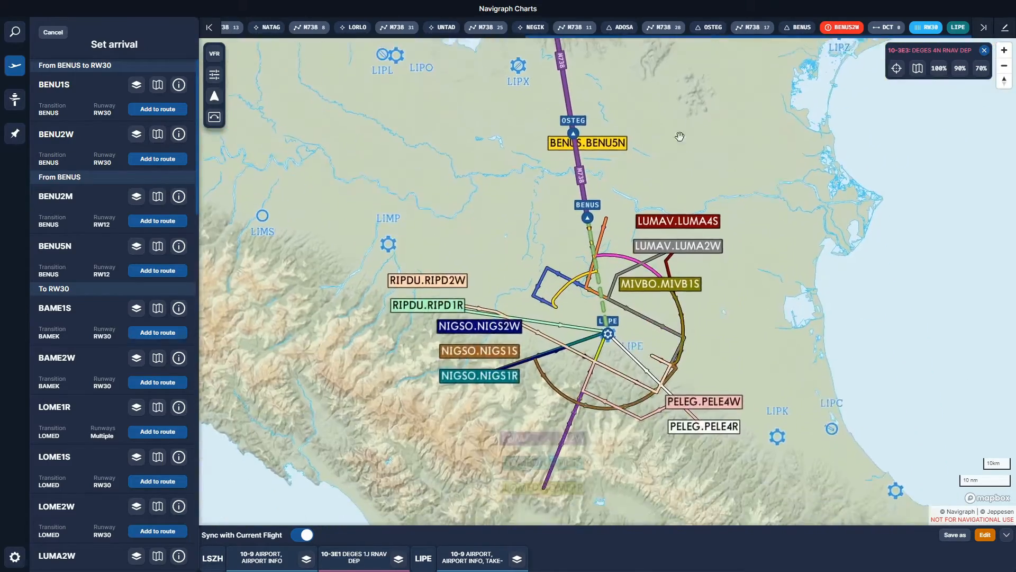
scroll(679, 224, up, 3)
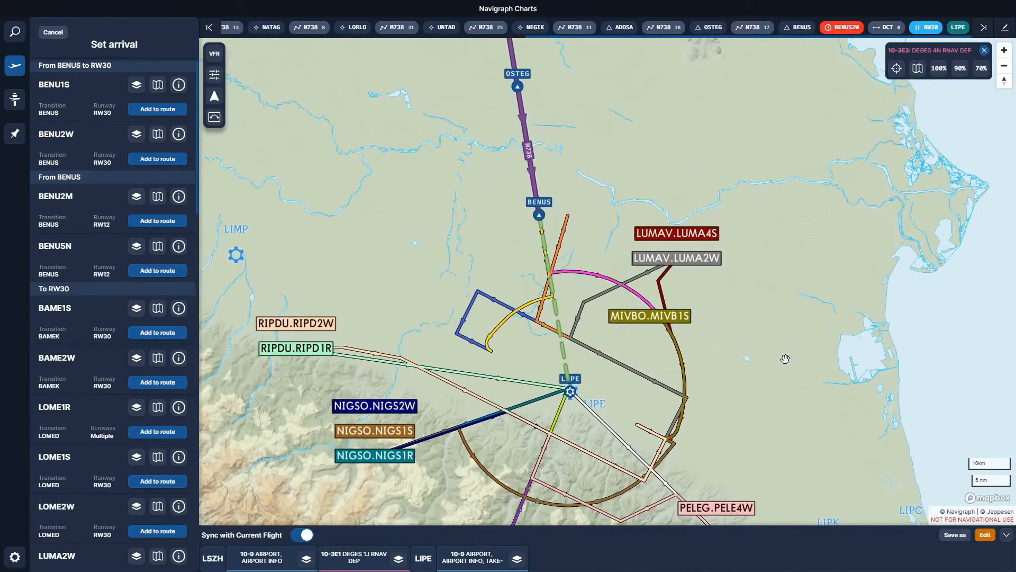
drag(784, 359, 819, 205)
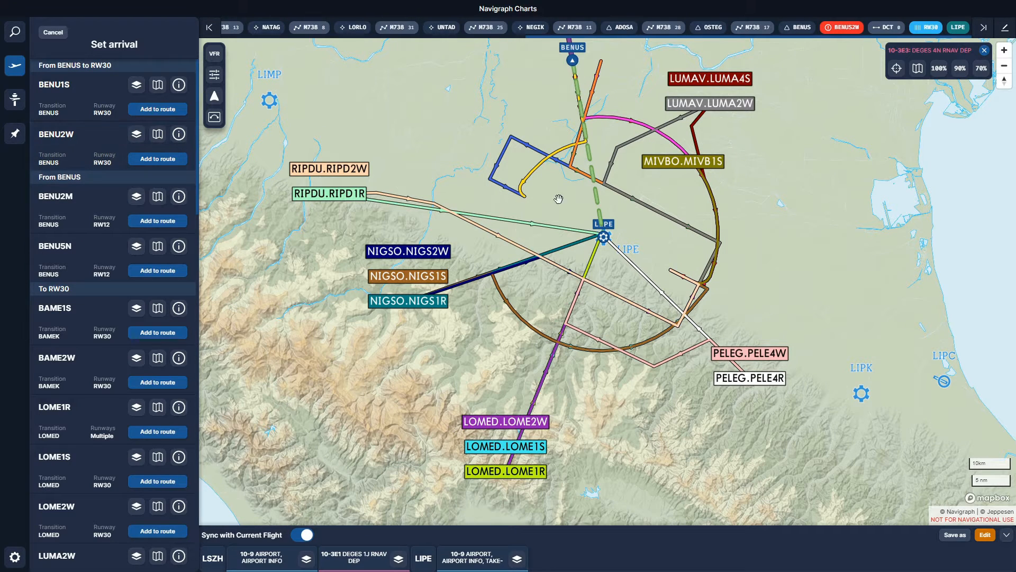
drag(646, 130, 650, 245)
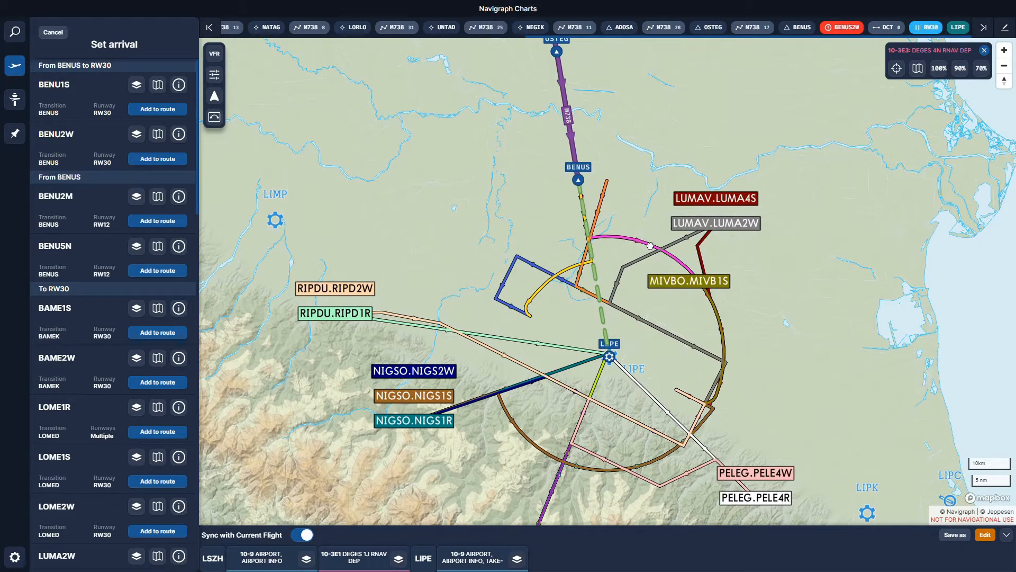
drag(317, 225, 313, 141)
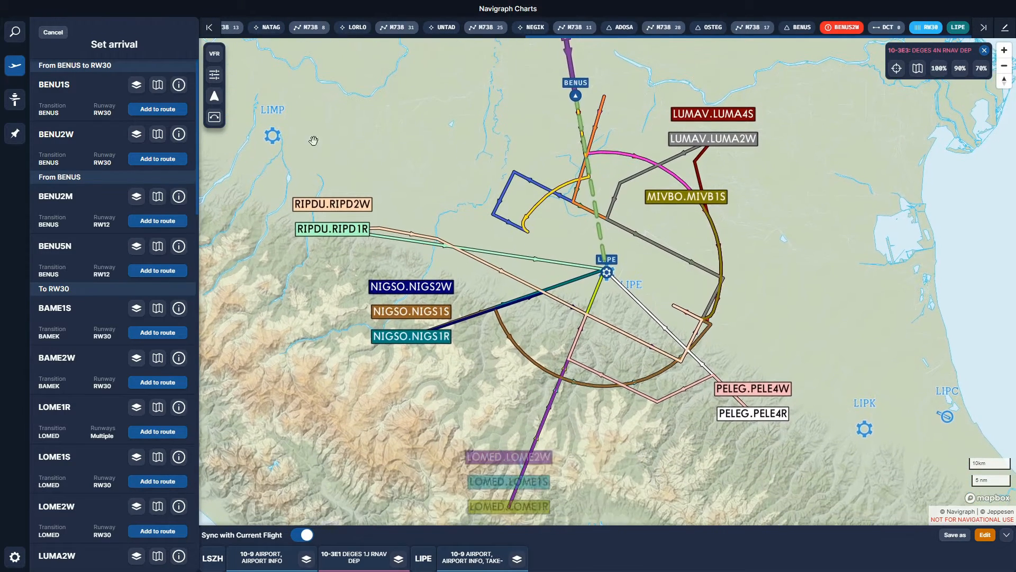
- Highlight the BENU2W arrival for runway 30 and inspect its track from BENUS on the map
click(78, 144)
drag(854, 215, 901, 334)
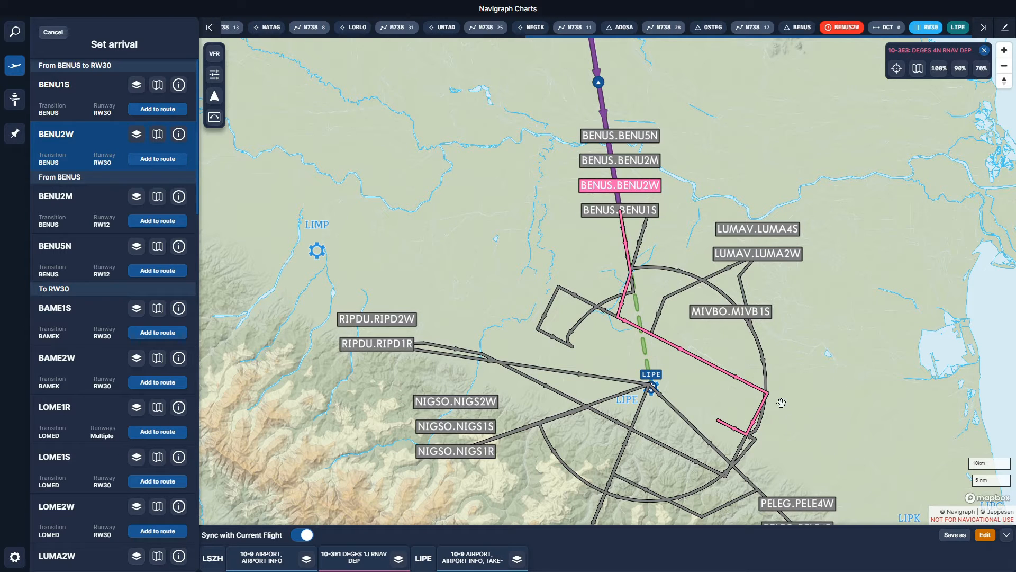
- Overlay the BENU2W arrival chart on the map, review the full chart, and add the BENU2W arrival to the route
drag(879, 418, 865, 345)
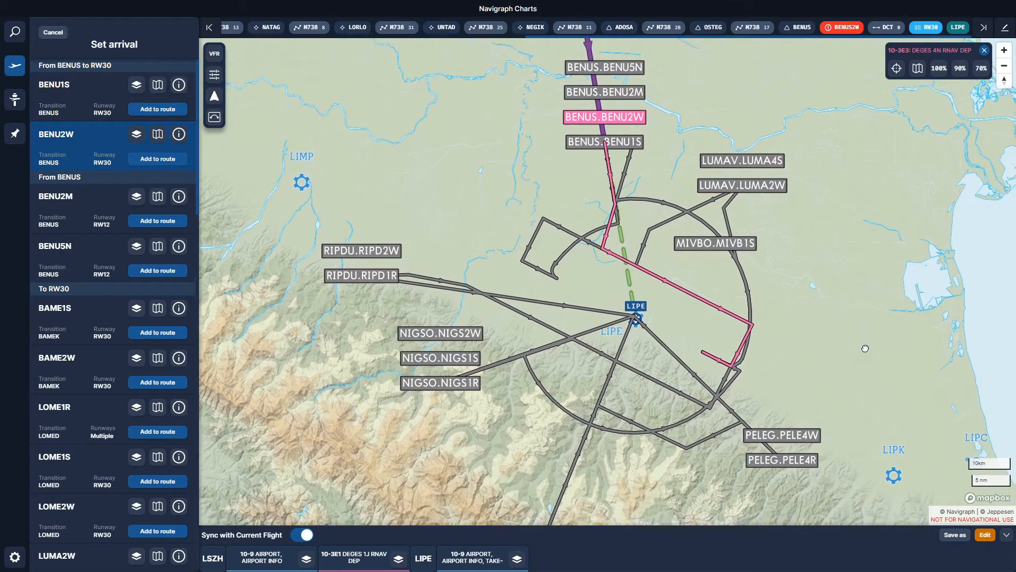
click(136, 138)
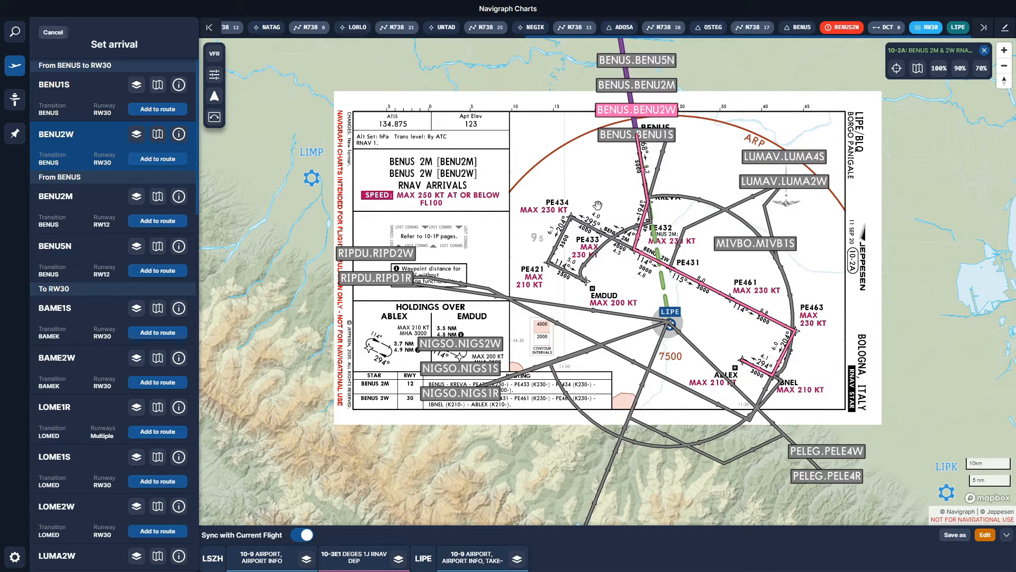
click(158, 136)
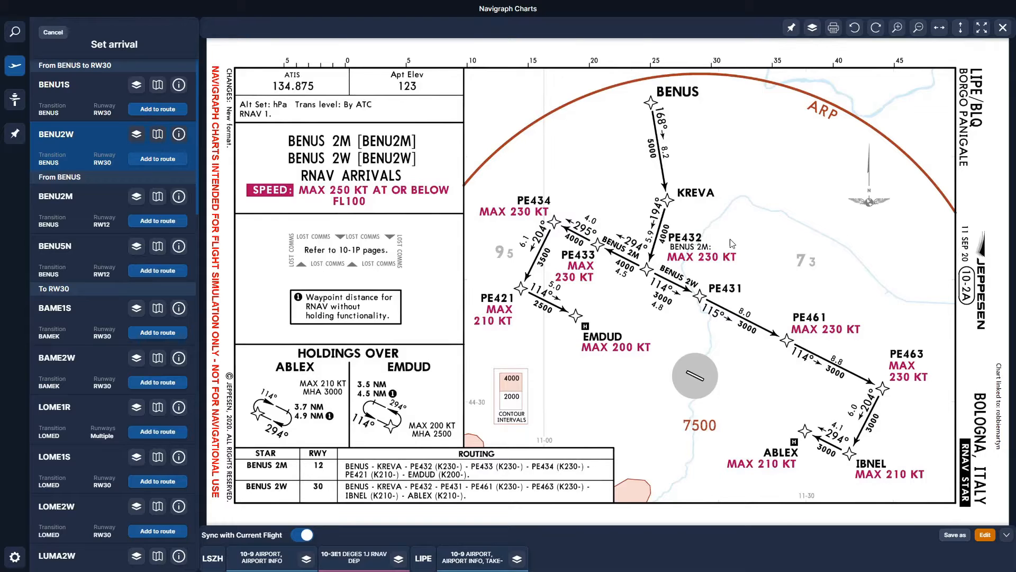
click(136, 137)
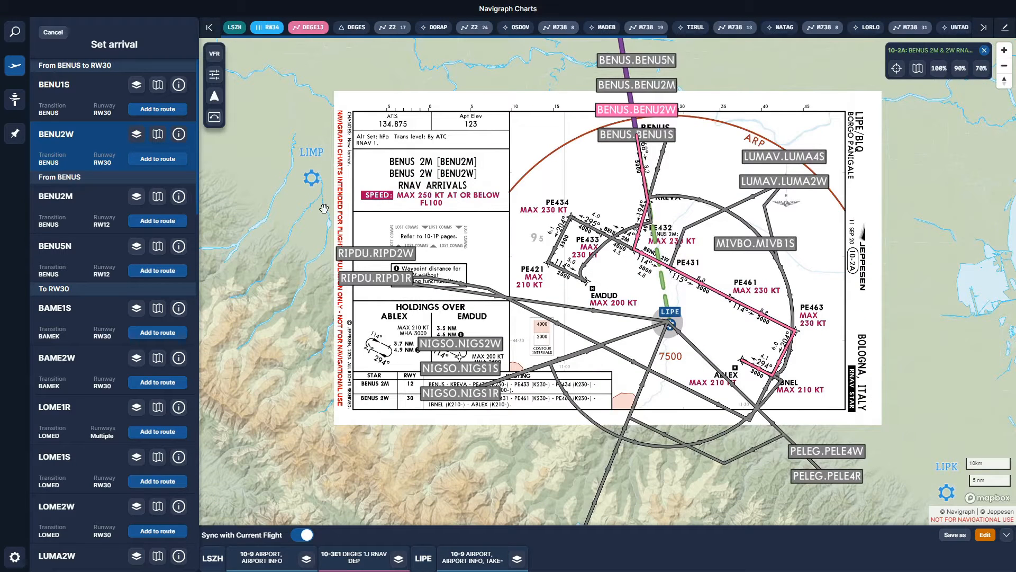
click(158, 159)
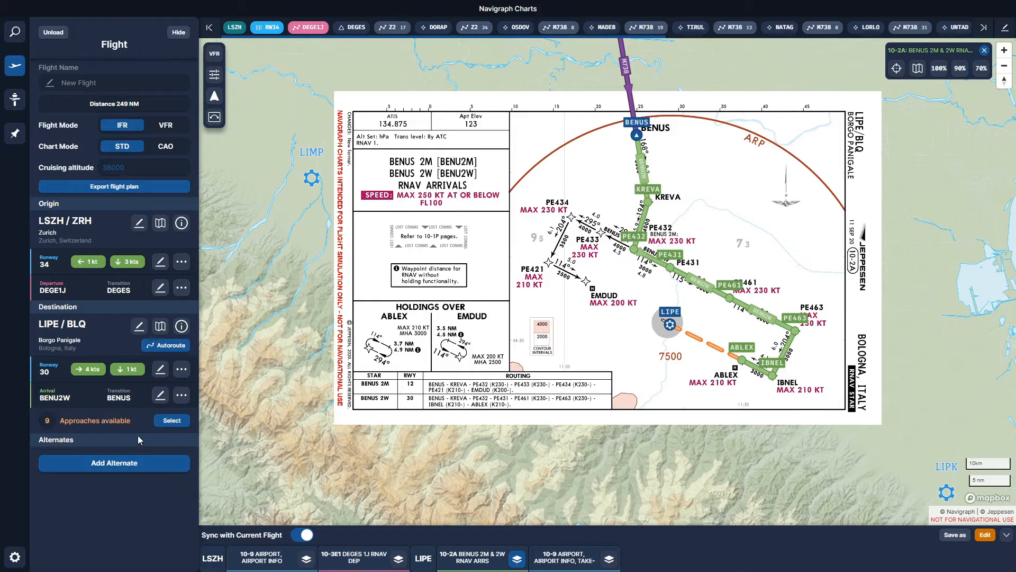
- Open the approach selection for LIPE and compare the runway 30 approach tracks between ABLEX and the airport
click(180, 421)
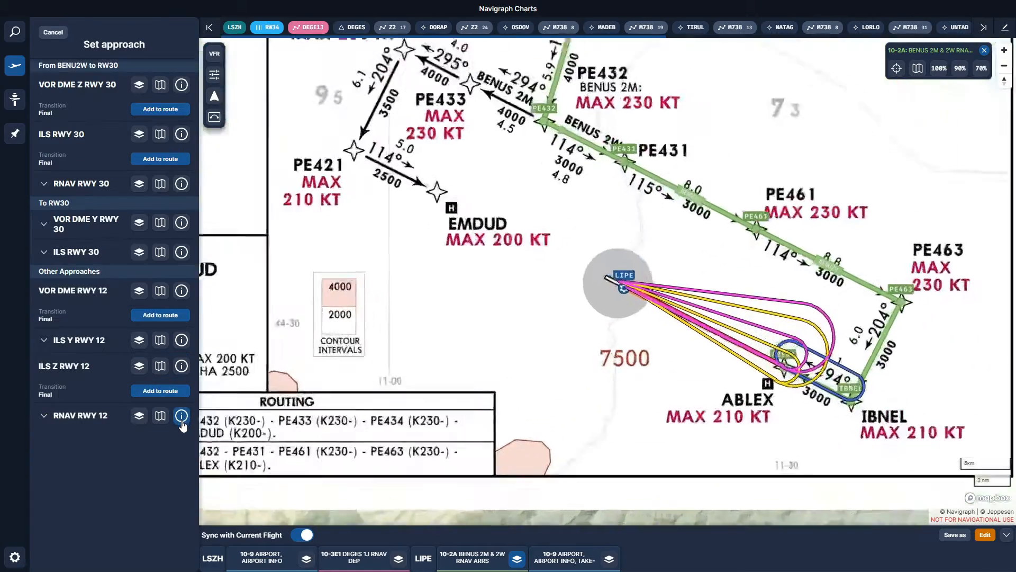
drag(594, 438, 567, 350)
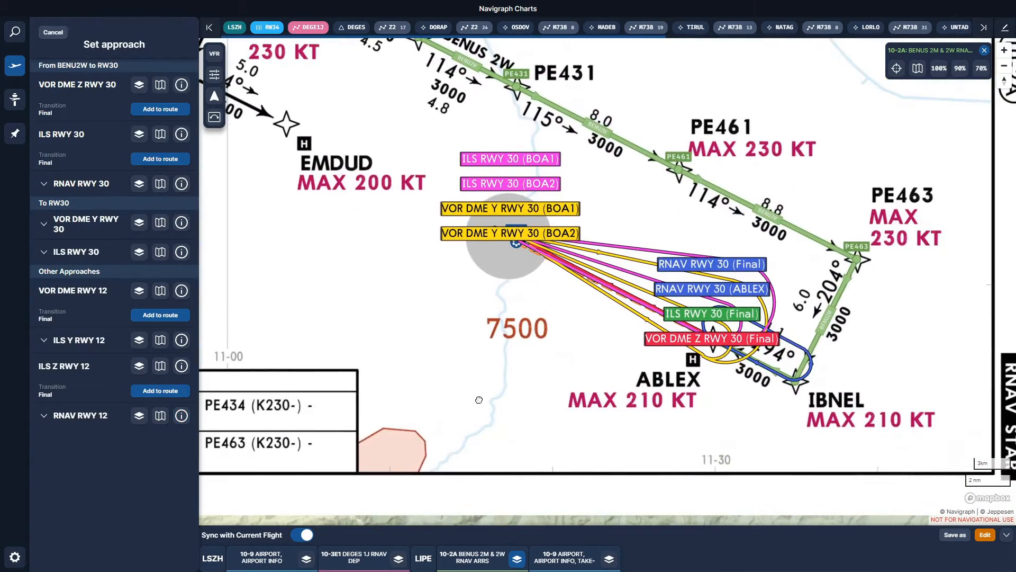
scroll(614, 322, up, 3)
drag(692, 340, 520, 358)
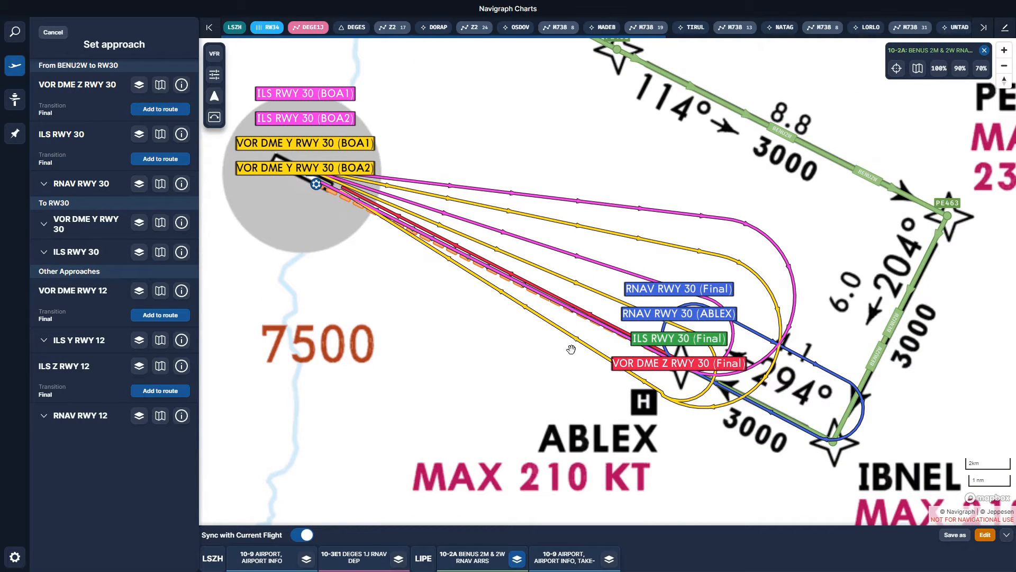
drag(431, 312, 522, 313)
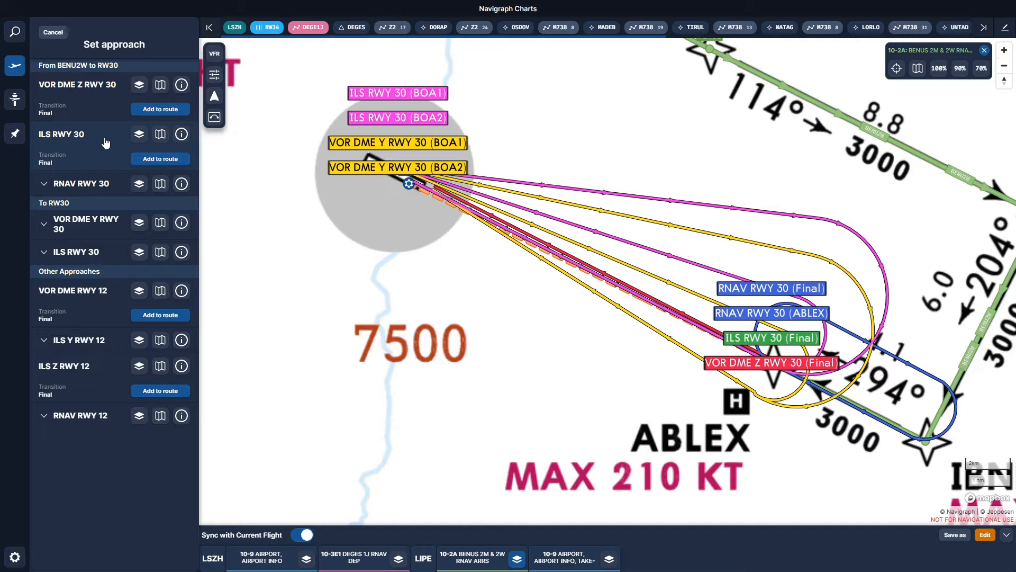
- Highlight the ILS RWY 30 approach with the Final transition and add it to the route
click(774, 340)
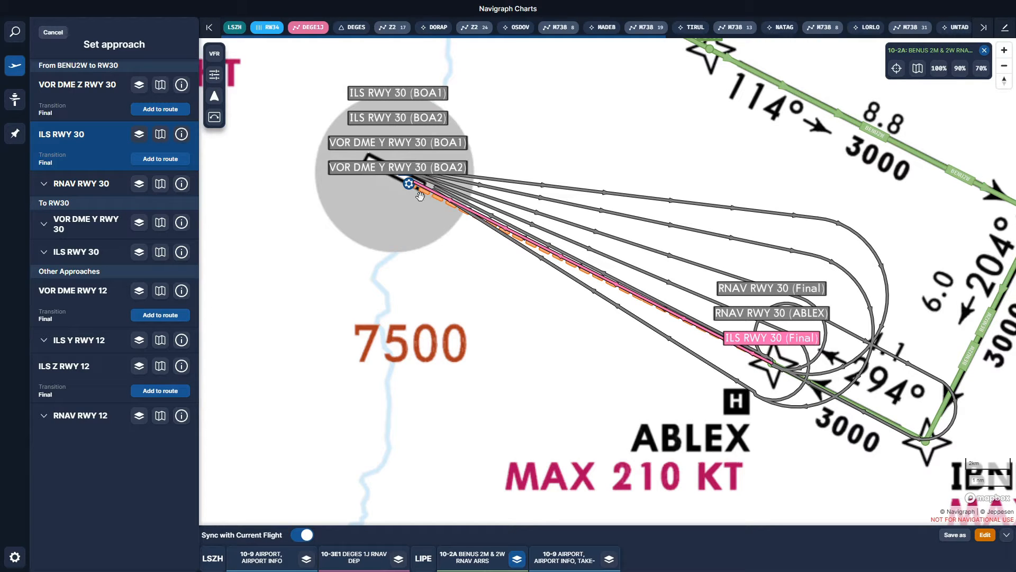
drag(630, 406, 558, 363)
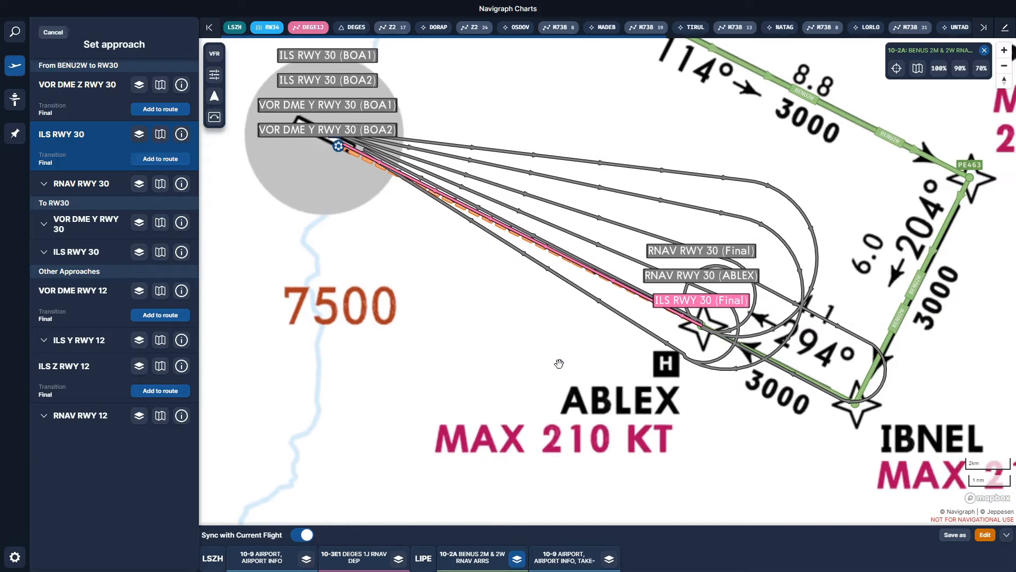
click(173, 160)
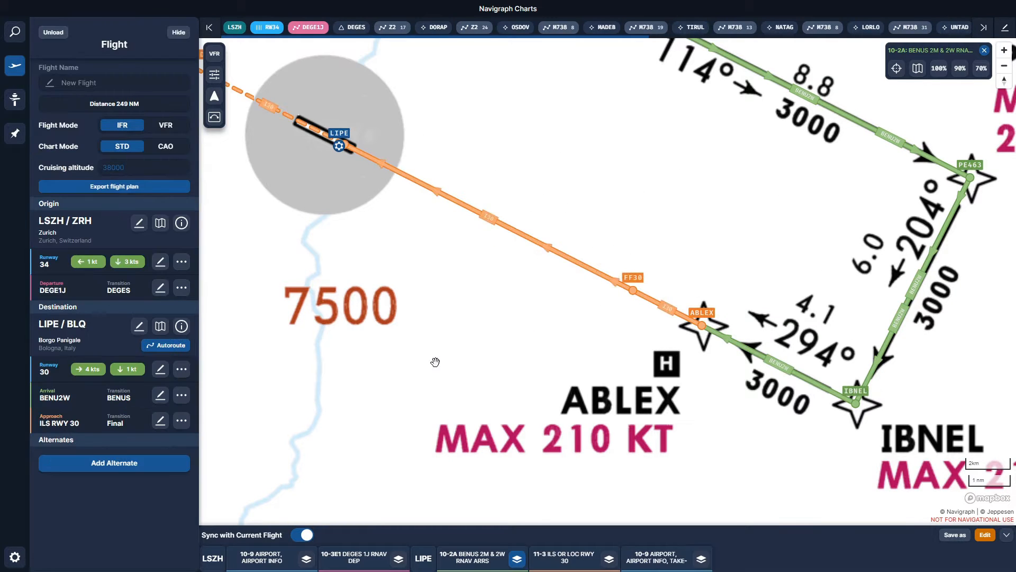
scroll(489, 353, down, 5)
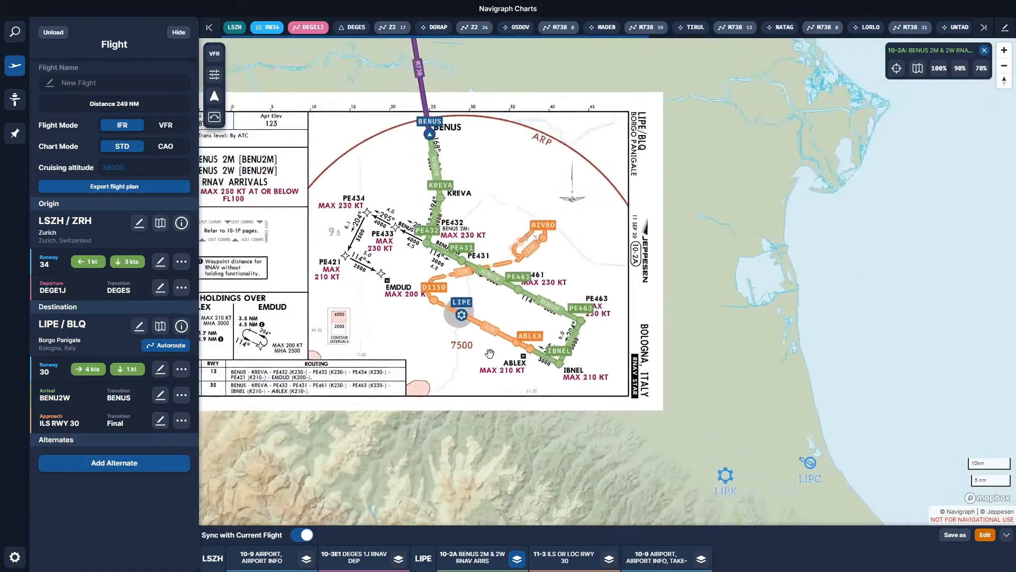
drag(626, 284, 842, 312)
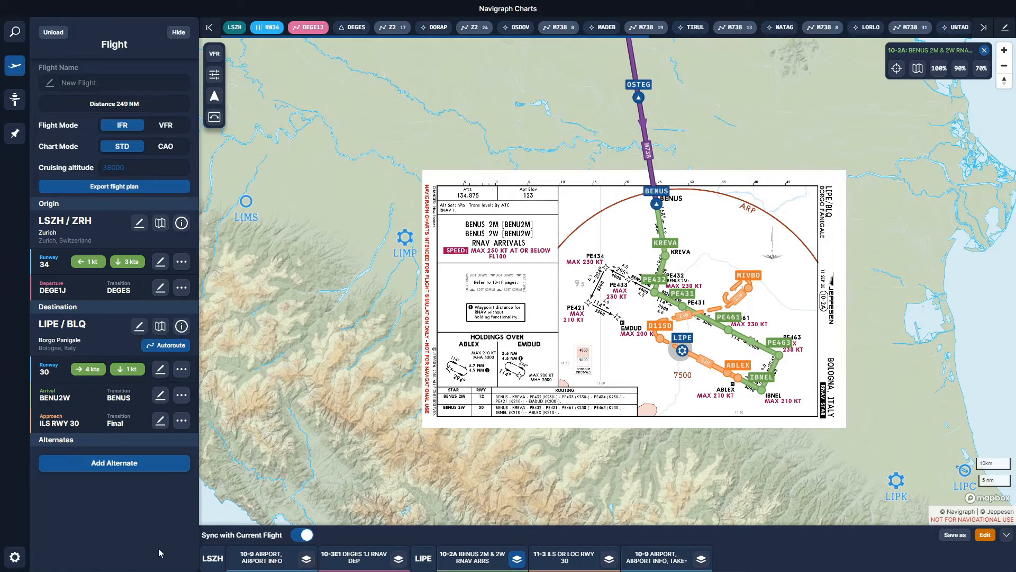
- Add LIRF and LIMC to the flight as destination alternates
click(148, 462)
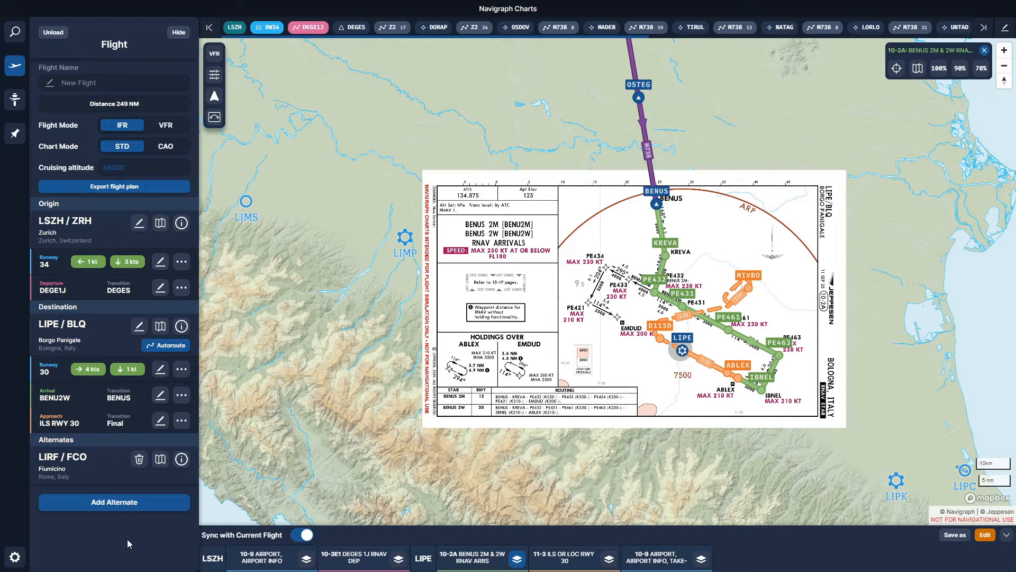
click(127, 510)
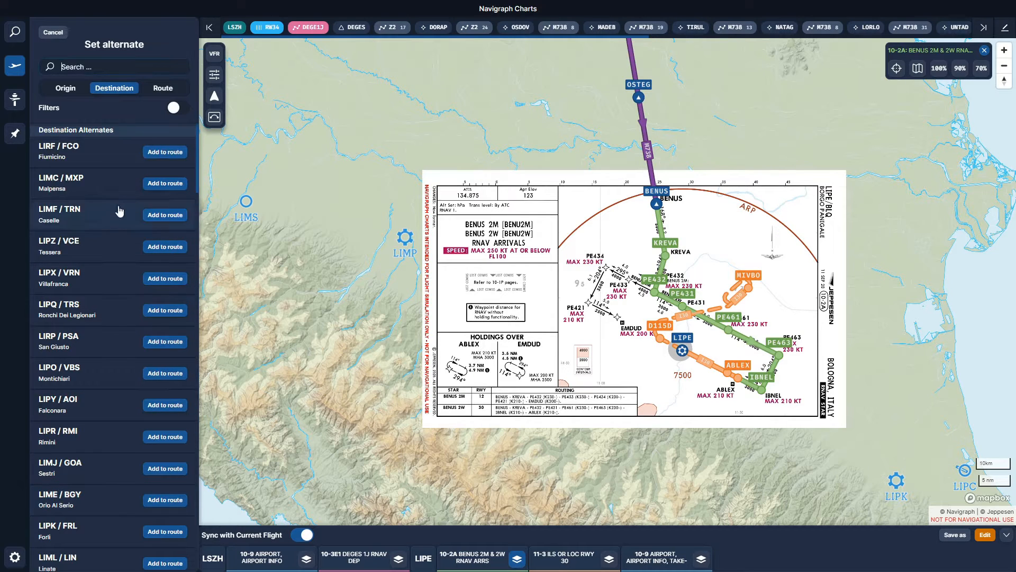
click(158, 189)
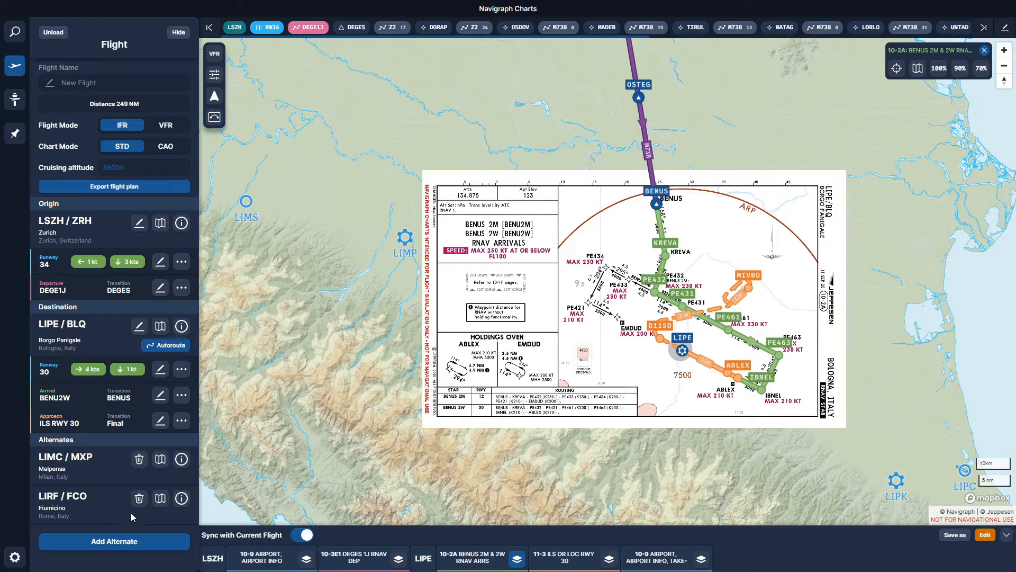
- Survey the airports around northern Italy and follow the planned route back from LIPE into the mountains near UNTAD and LORLO
drag(361, 212, 347, 310)
scroll(347, 310, down, 5)
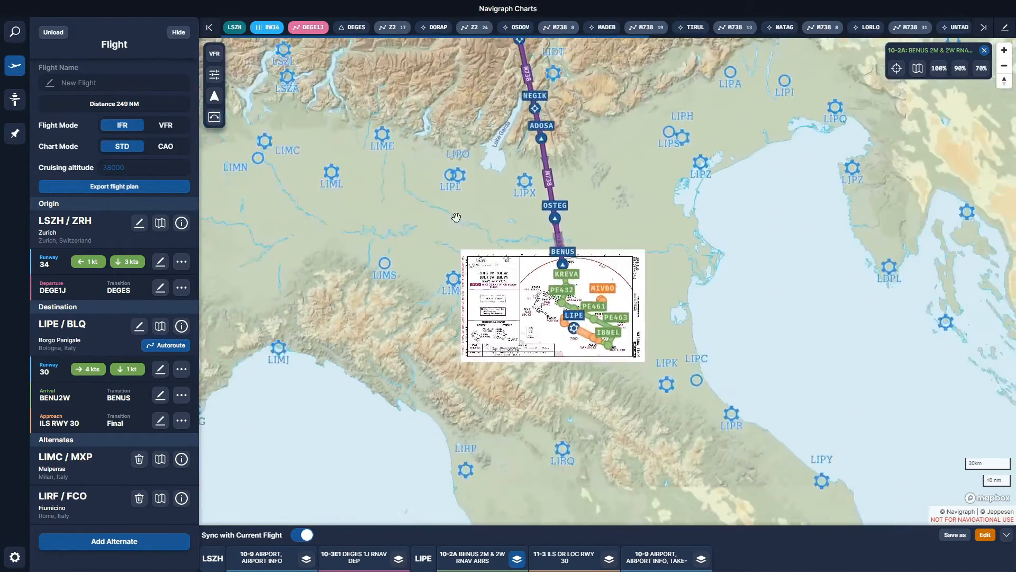
drag(397, 185, 551, 338)
scroll(600, 157, down, 3)
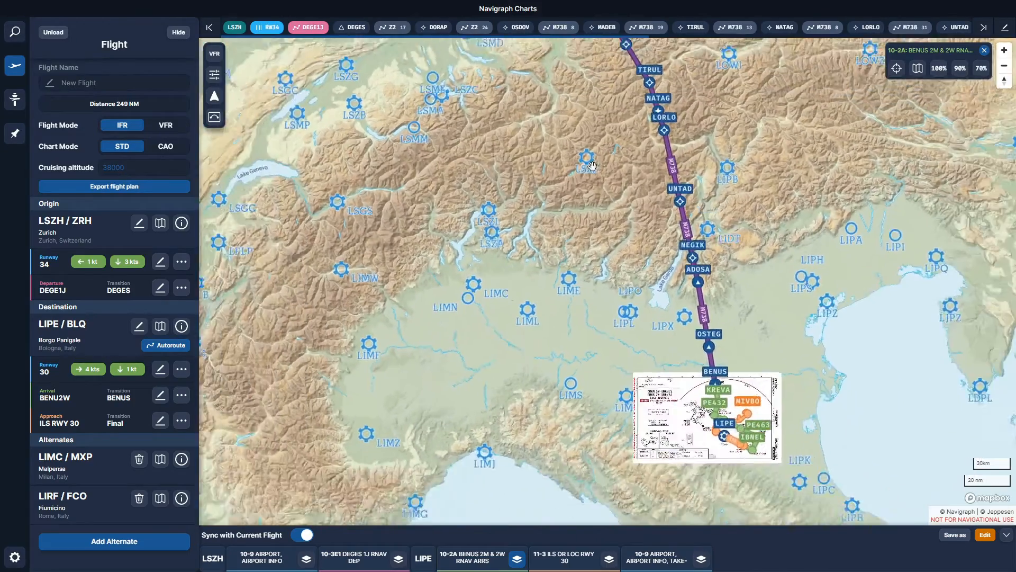
drag(712, 266, 530, 254)
scroll(530, 254, up, 8)
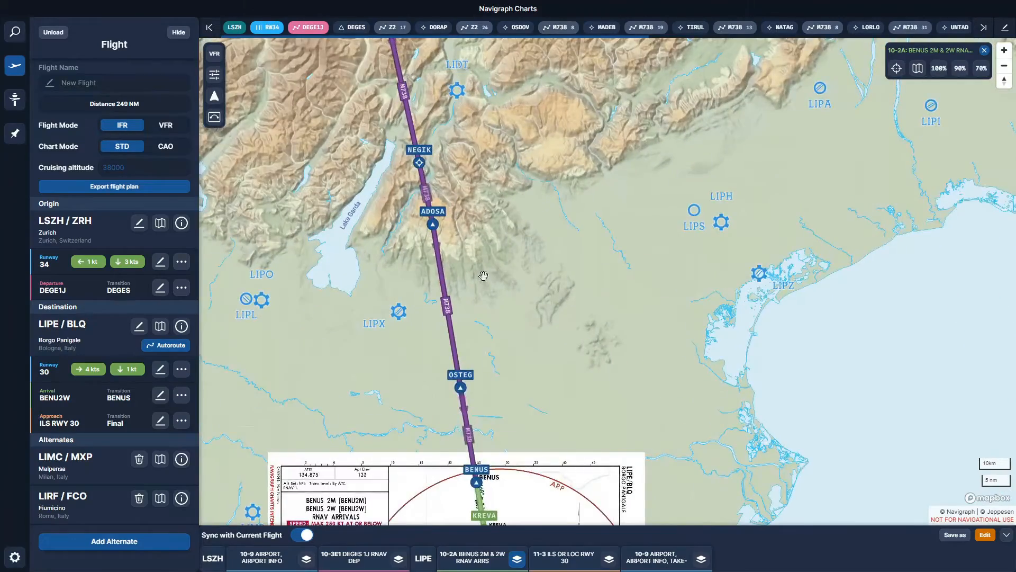
scroll(482, 276, up, 1)
drag(477, 242, 683, 443)
drag(659, 157, 703, 222)
drag(684, 184, 685, 406)
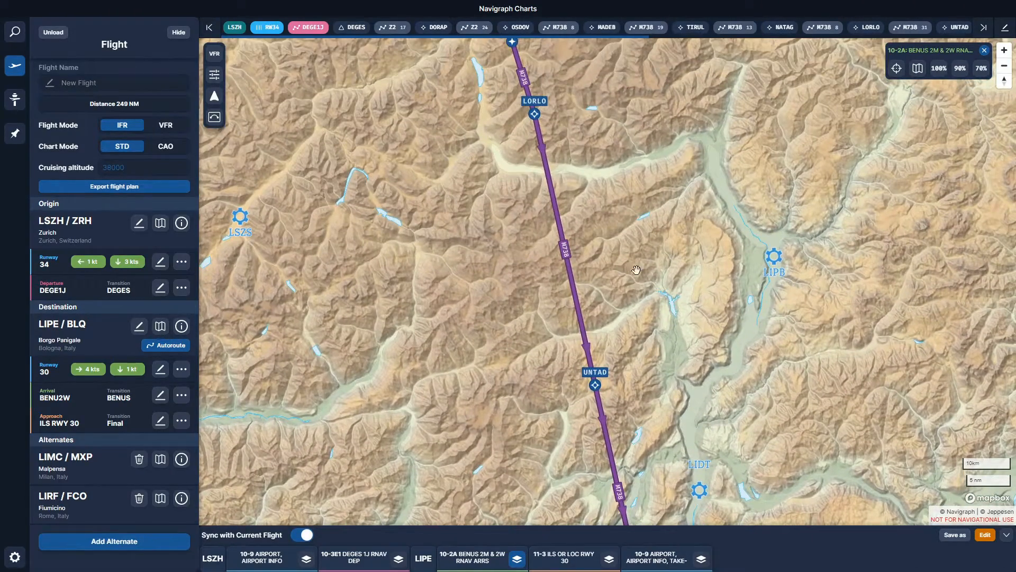
- Turn on the Navigation layer in the map filters and close the filter settings
click(222, 81)
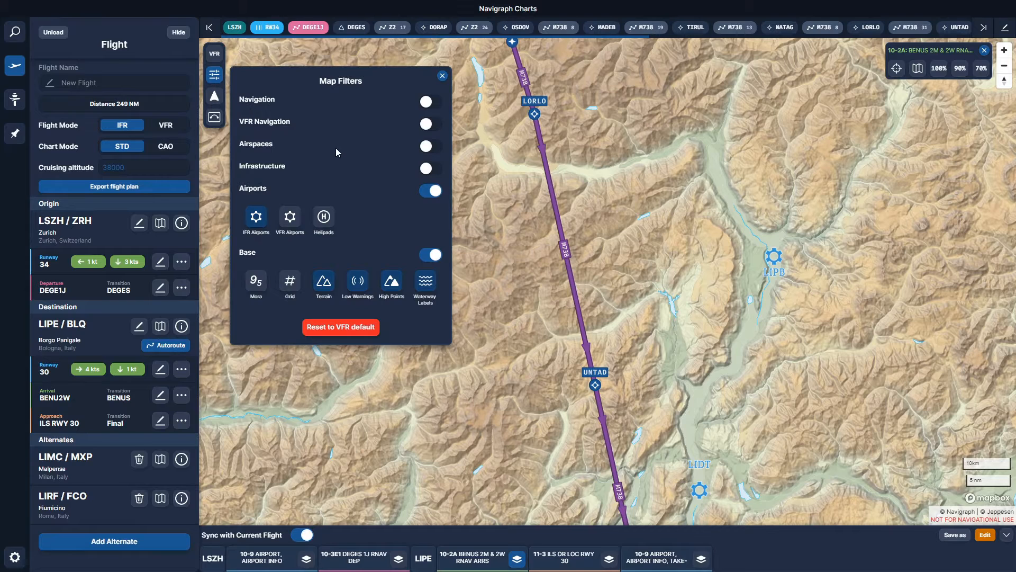
click(427, 100)
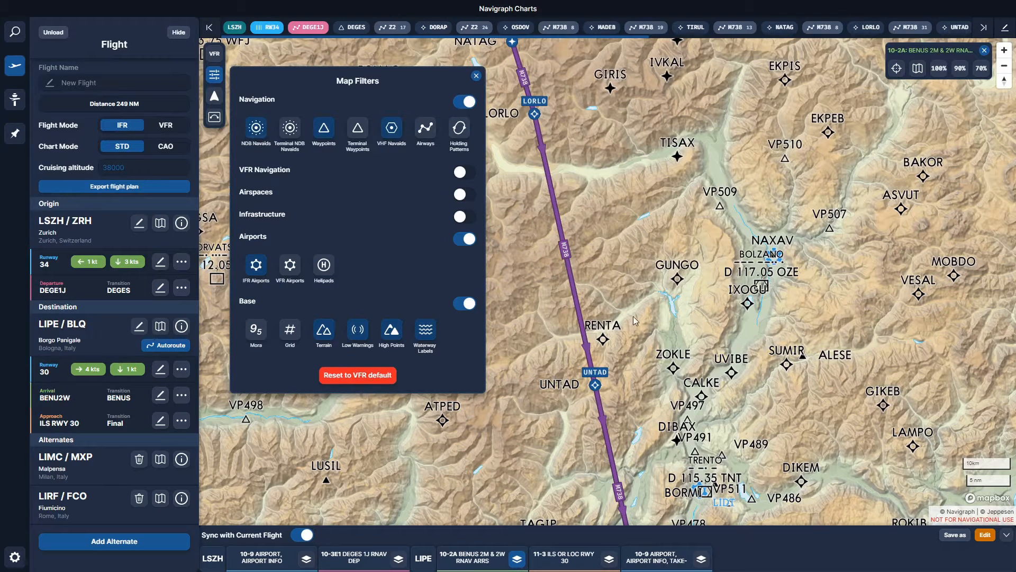
click(708, 272)
- Examine the waypoints, terrain contours and spot elevations along the route between UNTAD and LORLO
drag(637, 359, 585, 275)
scroll(631, 224, up, 5)
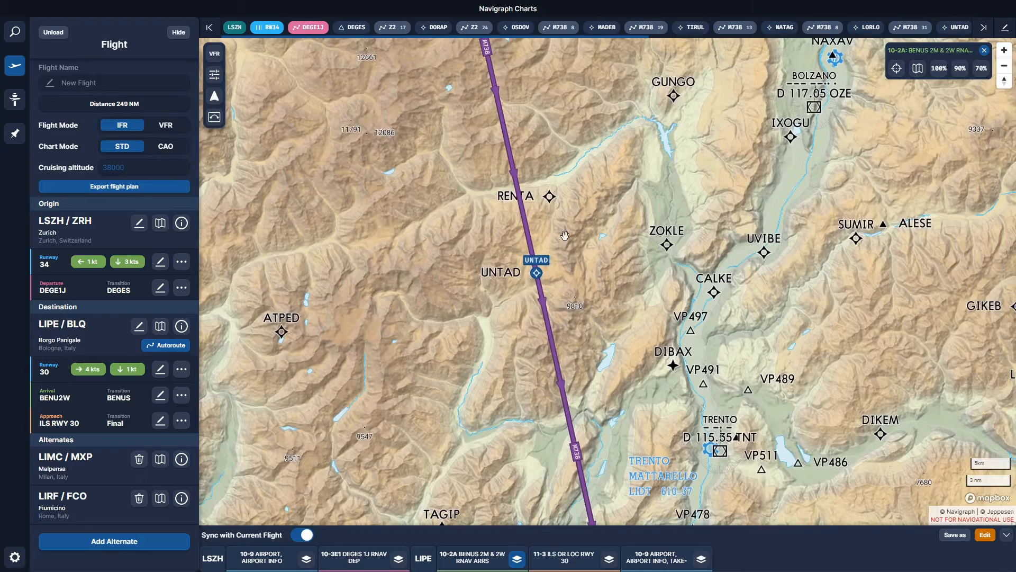
scroll(584, 235, up, 3)
scroll(613, 207, down, 3)
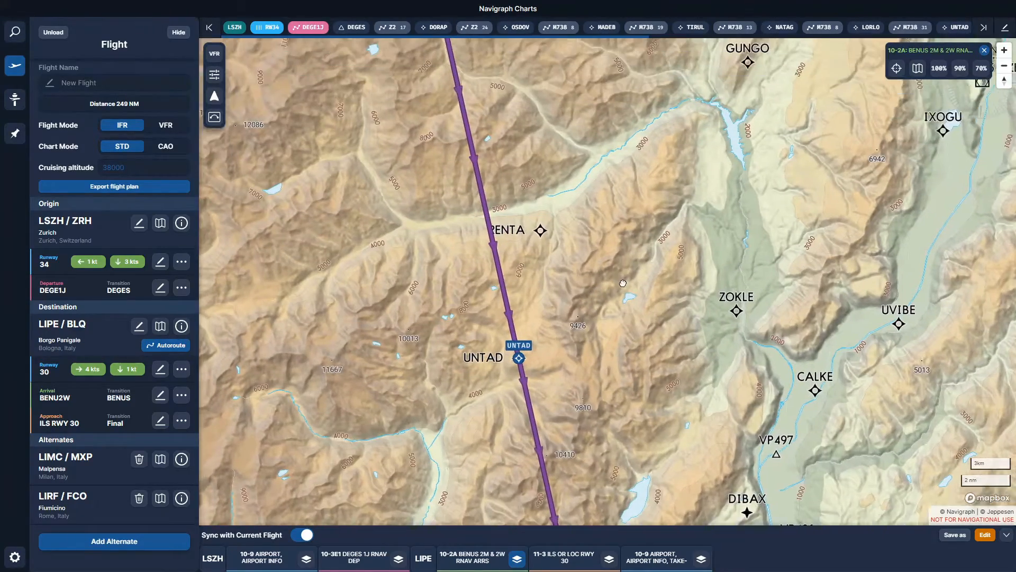
scroll(630, 289, down, 2)
scroll(630, 288, down, 3)
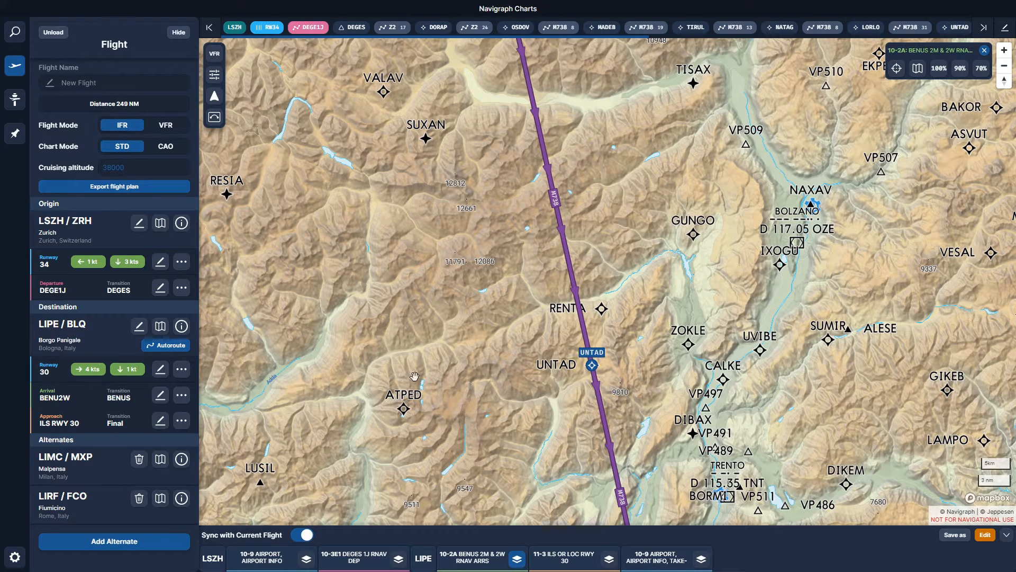
drag(468, 240, 513, 347)
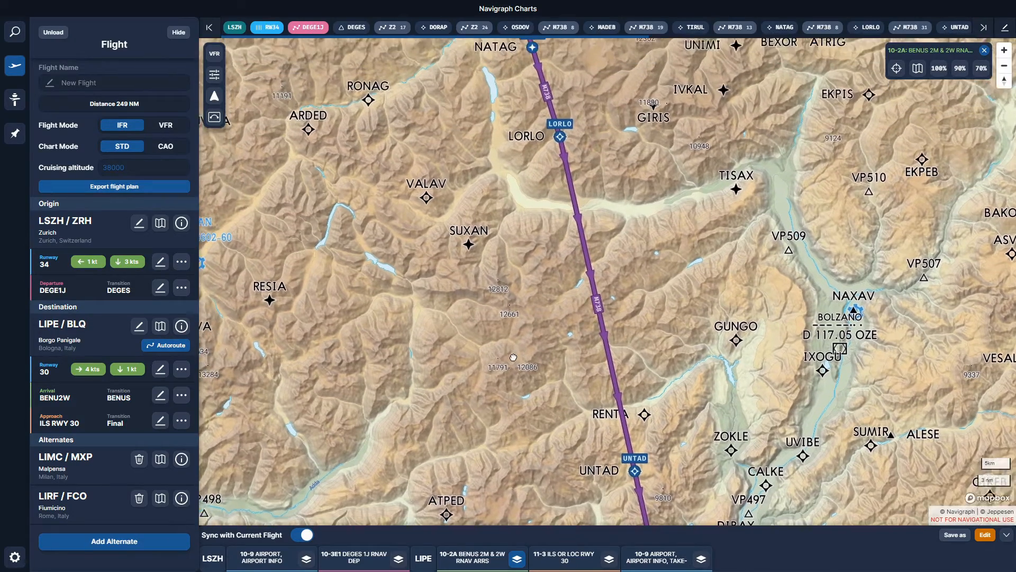
scroll(520, 305, up, 3)
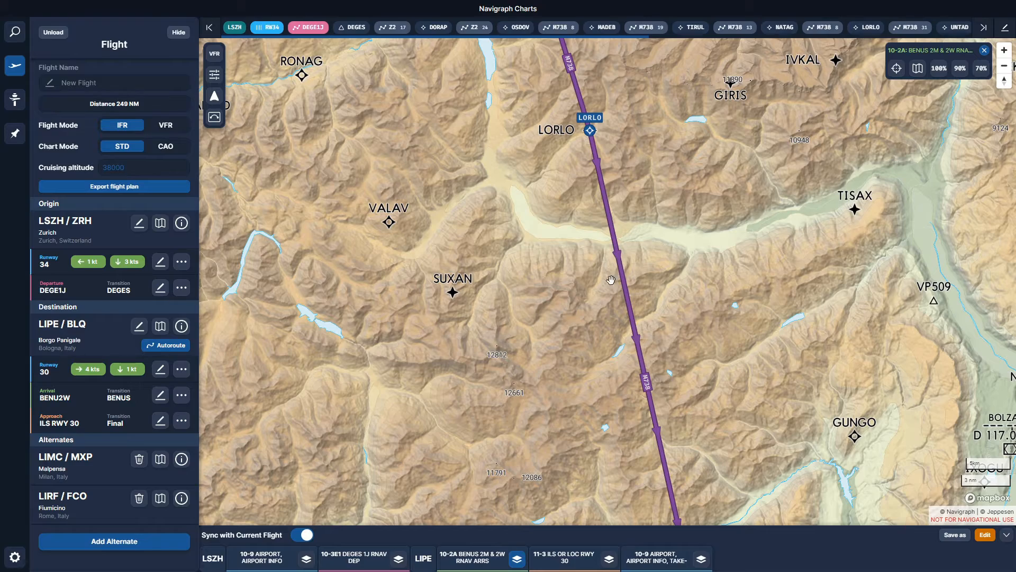
drag(585, 281, 607, 290)
scroll(611, 281, up, 2)
scroll(611, 280, down, 1)
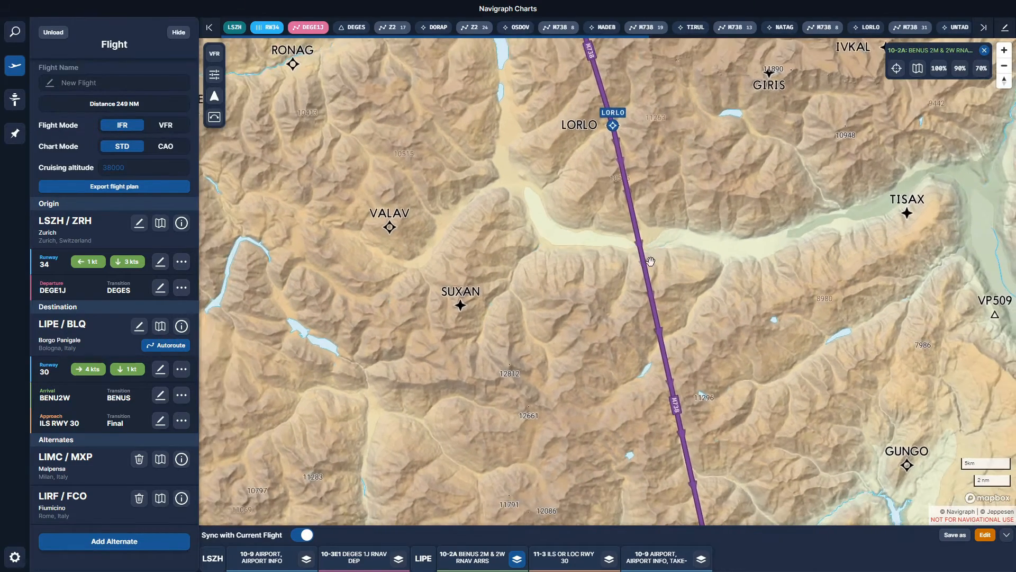
- Show the details of the M738 airway segment from LORLO to UNTAD and inspect the terrain beneath it
double_click(645, 265)
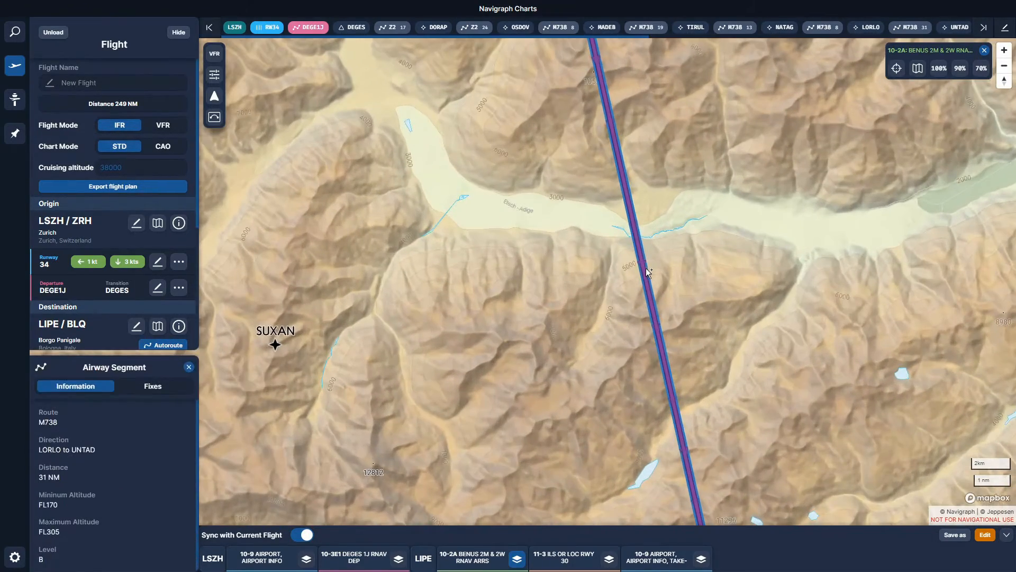
drag(528, 312, 625, 263)
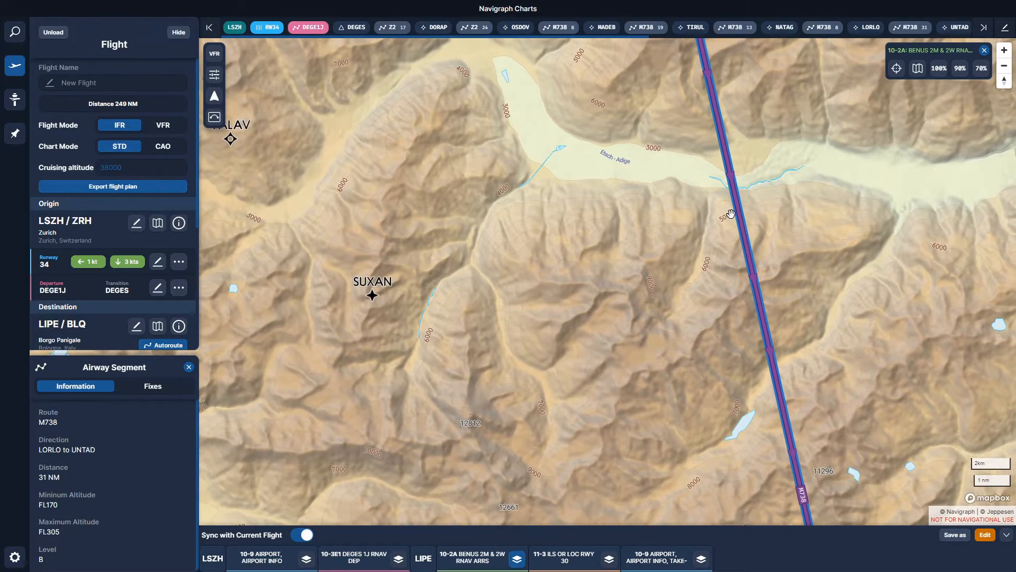
drag(739, 212, 781, 180)
double_click(780, 182)
scroll(705, 276, down, 3)
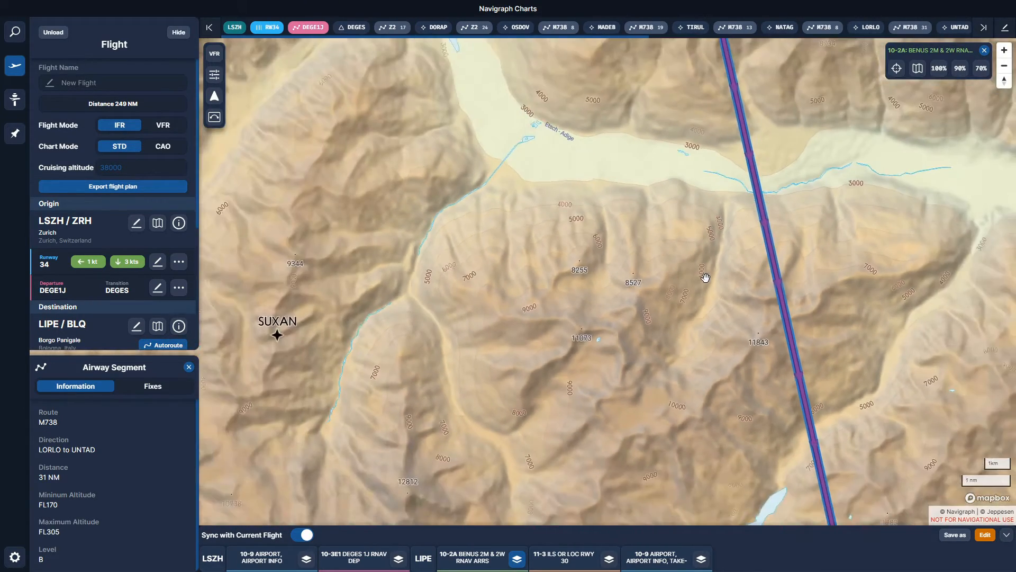
drag(722, 243, 759, 238)
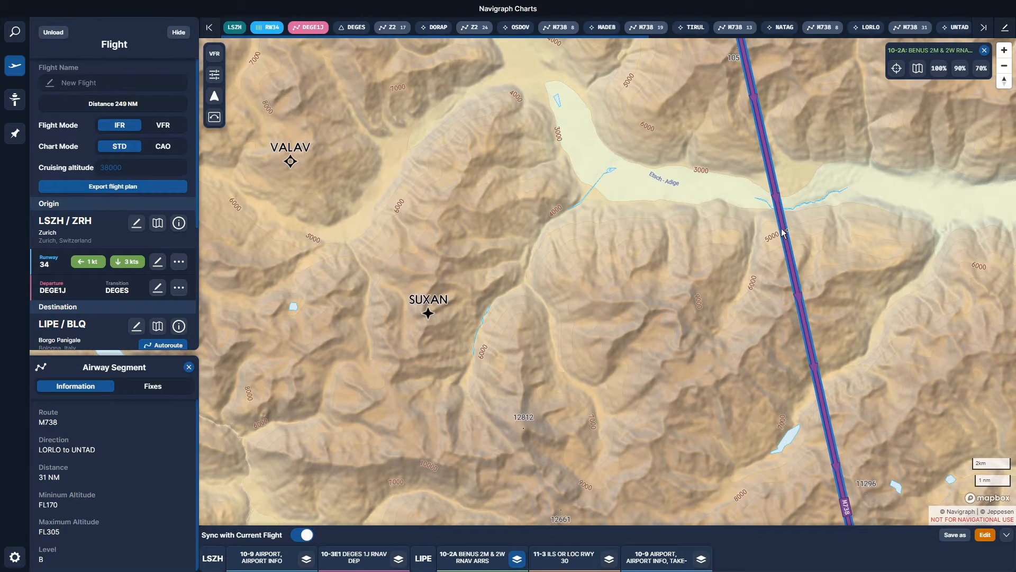
drag(784, 234, 785, 201)
scroll(791, 188, up, 3)
scroll(711, 249, down, 5)
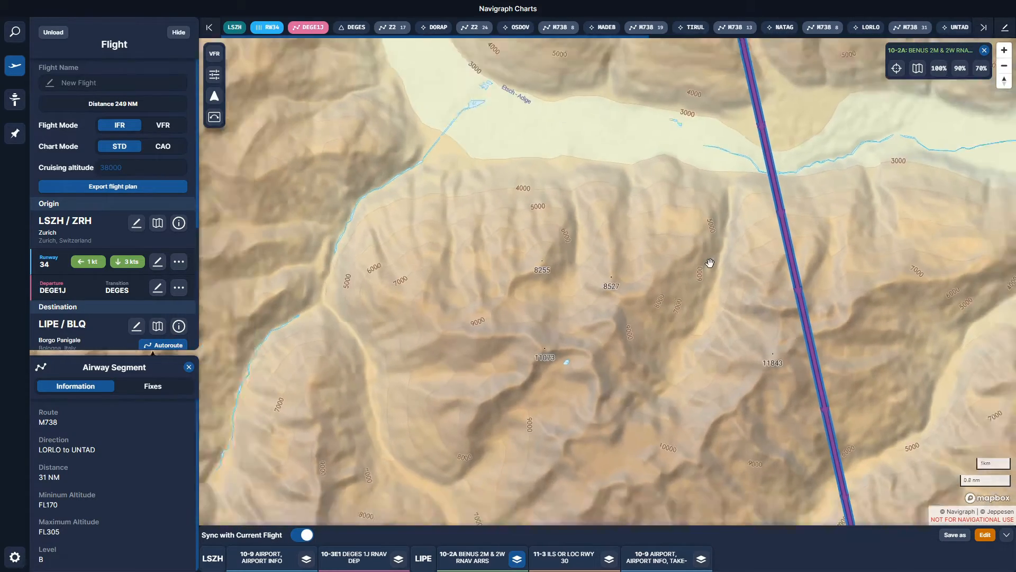
drag(654, 246, 802, 236)
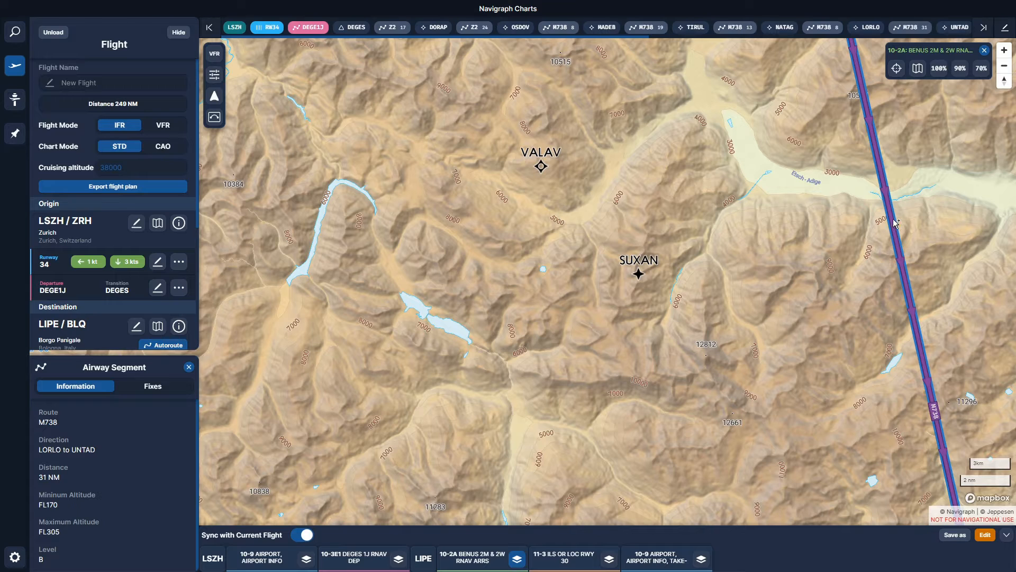
- Reroute the M738 leg between LORLO and UNTAD through the SUXAN waypoint
scroll(894, 223, up, 2)
drag(895, 224, 575, 290)
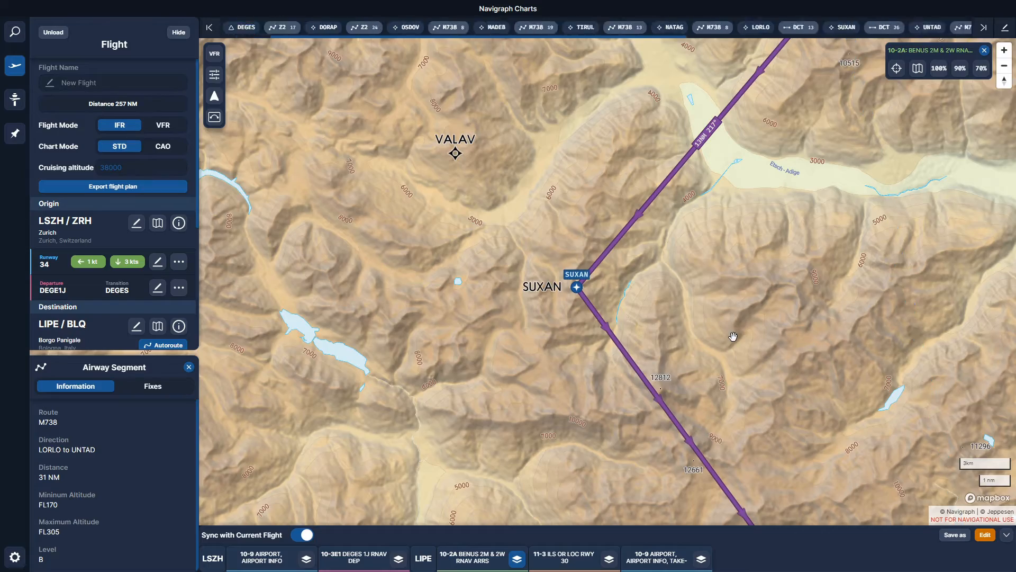
- Examine the terrain, spot elevations and nearby waypoints along the rerouted leg from SUXAN to UNTAD
scroll(728, 336, down, 5)
drag(823, 362, 638, 205)
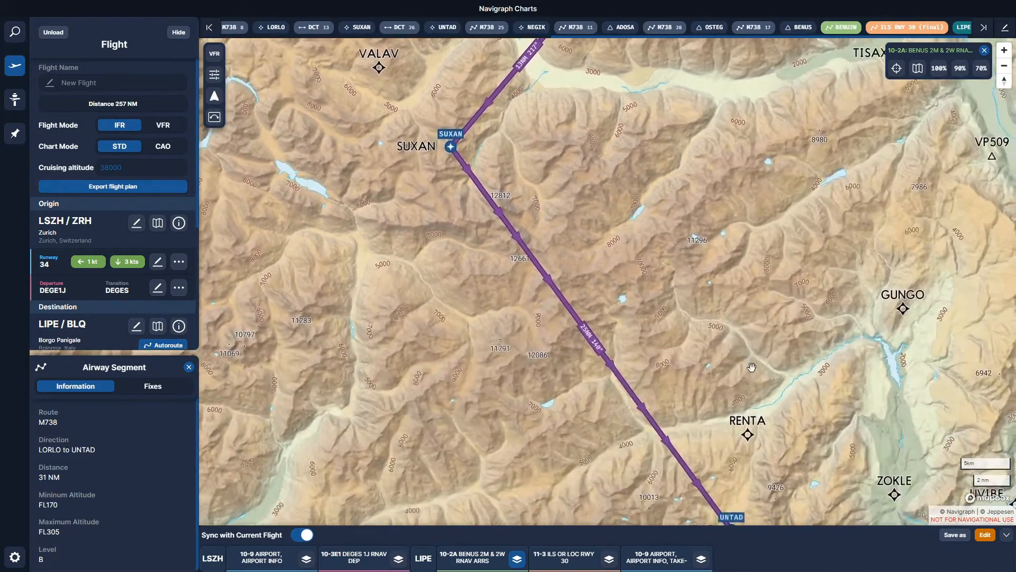
scroll(761, 380, down, 4)
drag(769, 392, 754, 239)
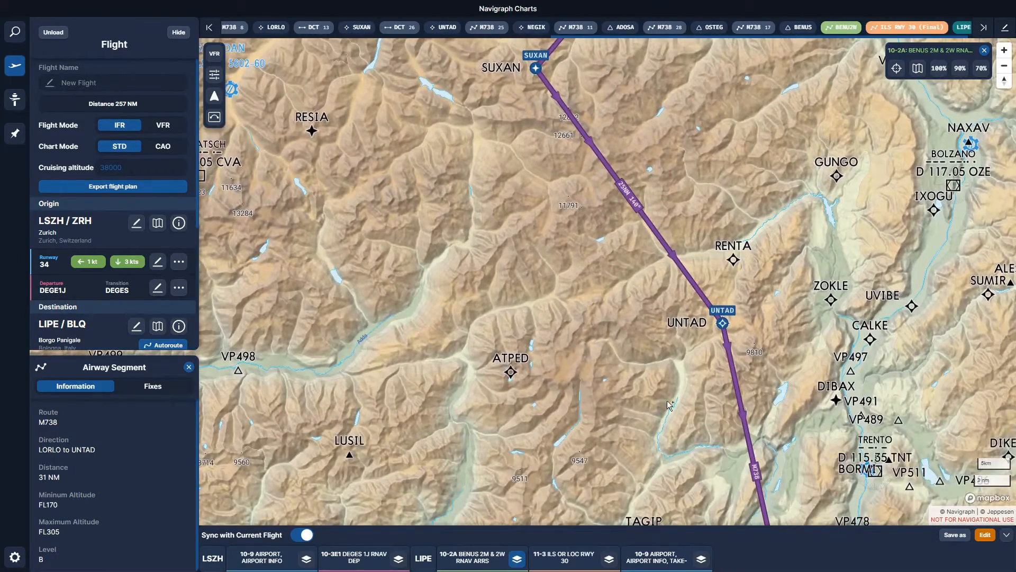
drag(644, 409, 697, 365)
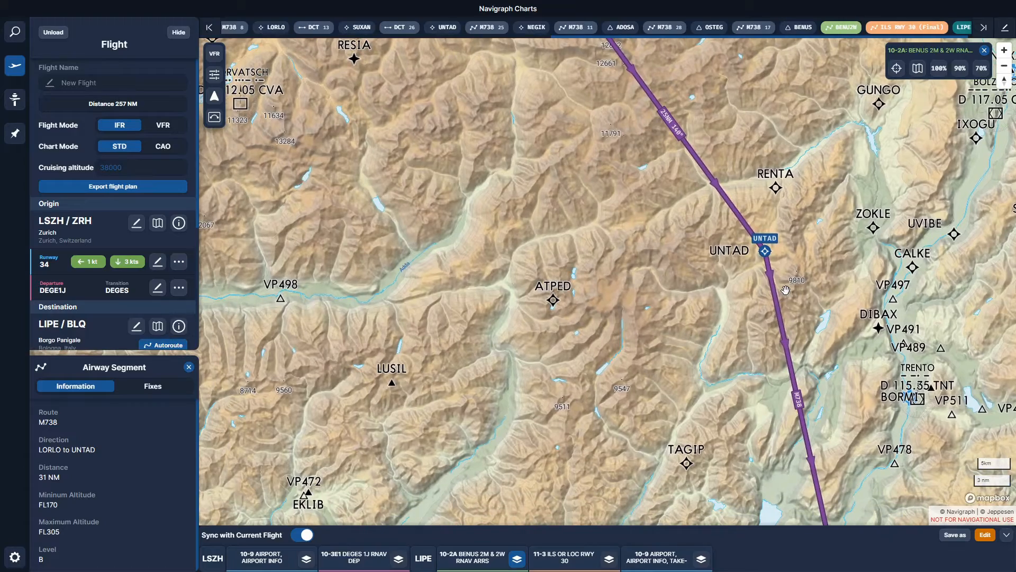
scroll(699, 253, up, 3)
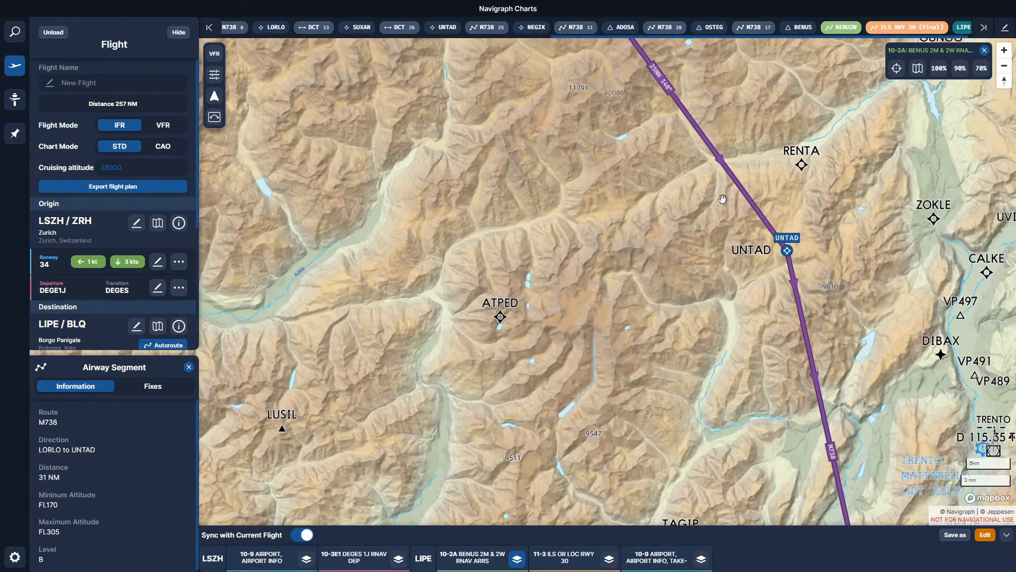
drag(724, 225, 652, 310)
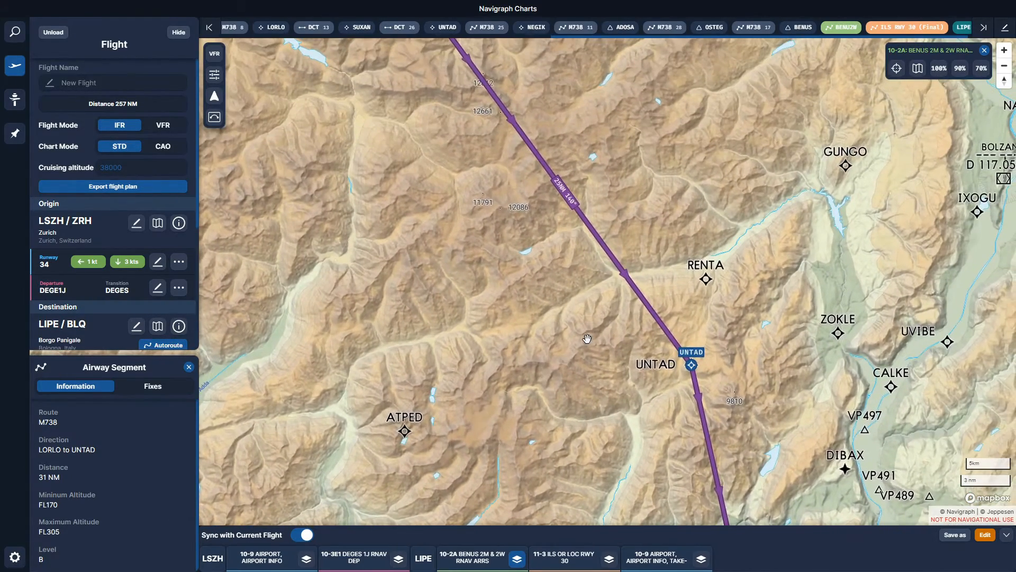
drag(581, 331, 493, 361)
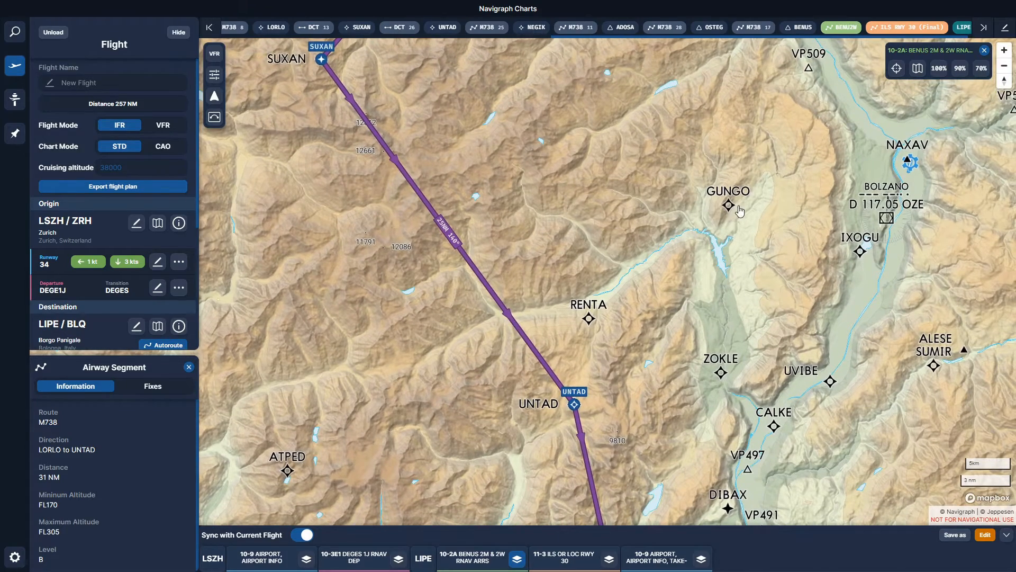
drag(696, 238, 622, 254)
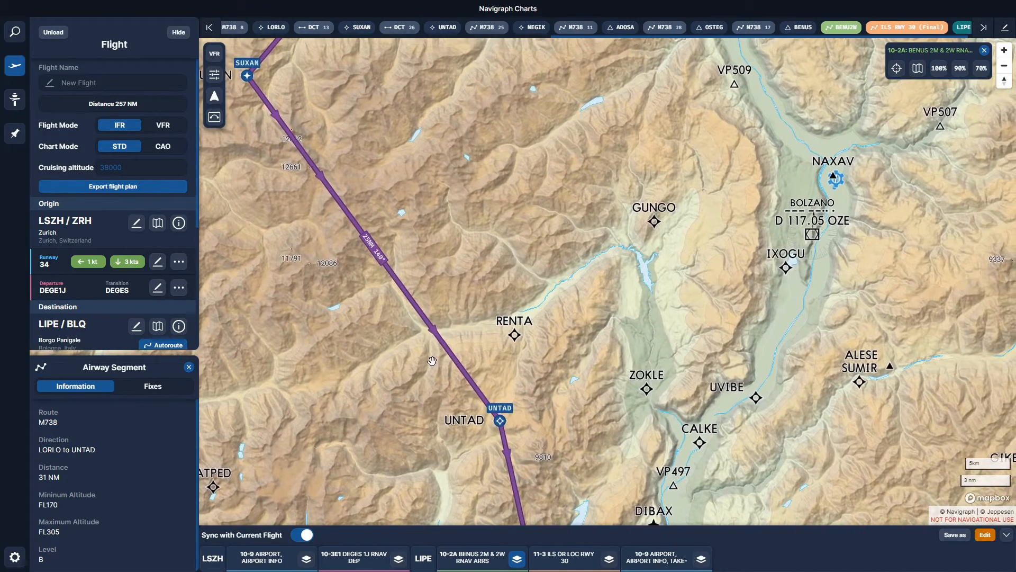
scroll(432, 360, up, 3)
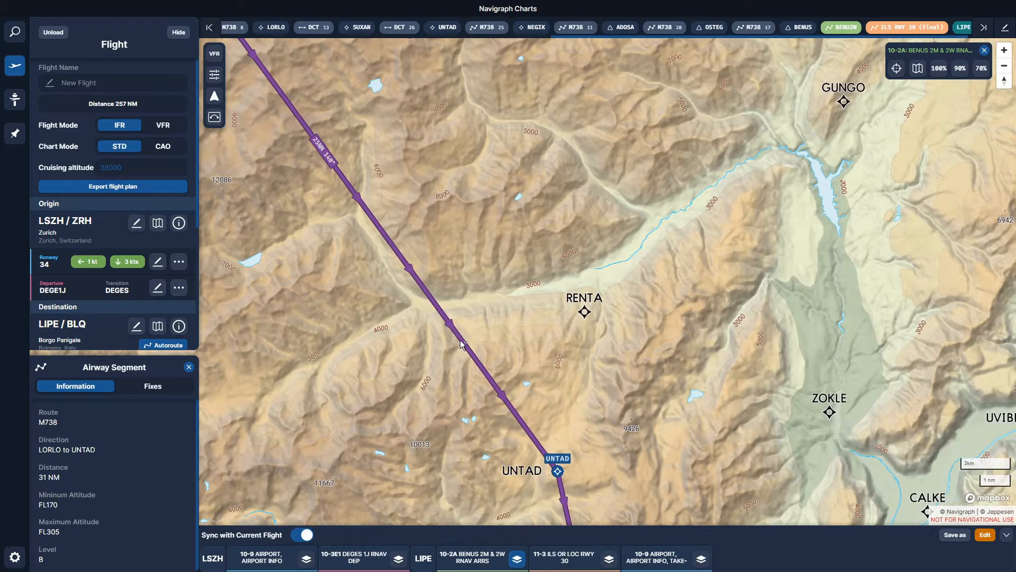
drag(462, 344, 434, 325)
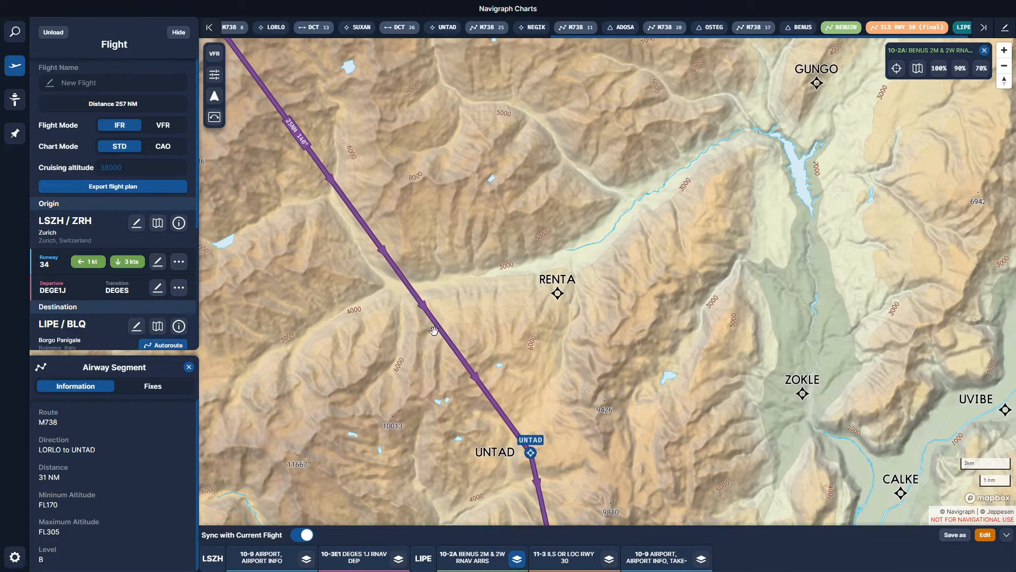
- Show the details of the direct segment from SUXAN to UNTAD and inspect the terrain around it
click(439, 333)
scroll(440, 333, up, 1)
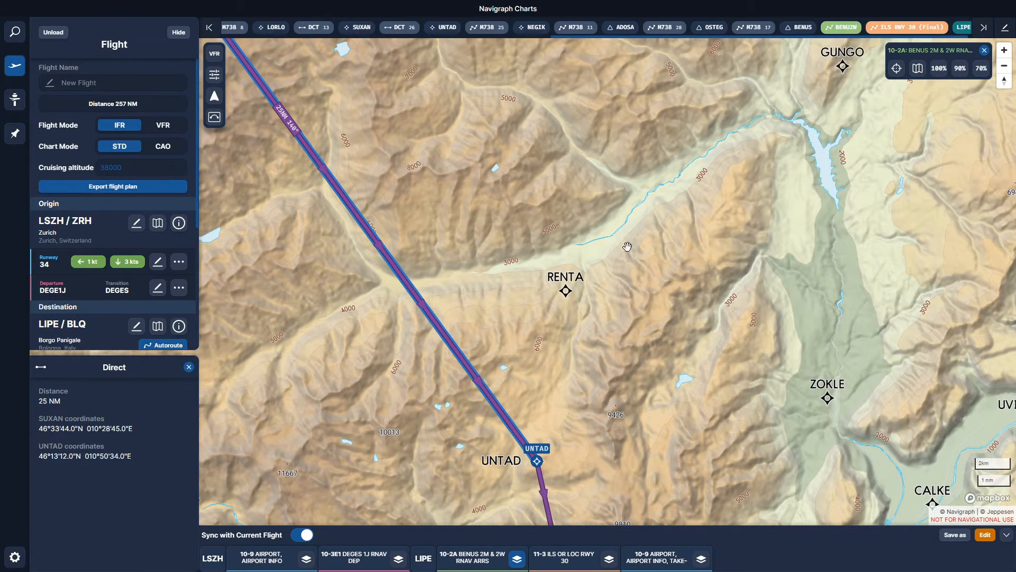
scroll(627, 247, down, 3)
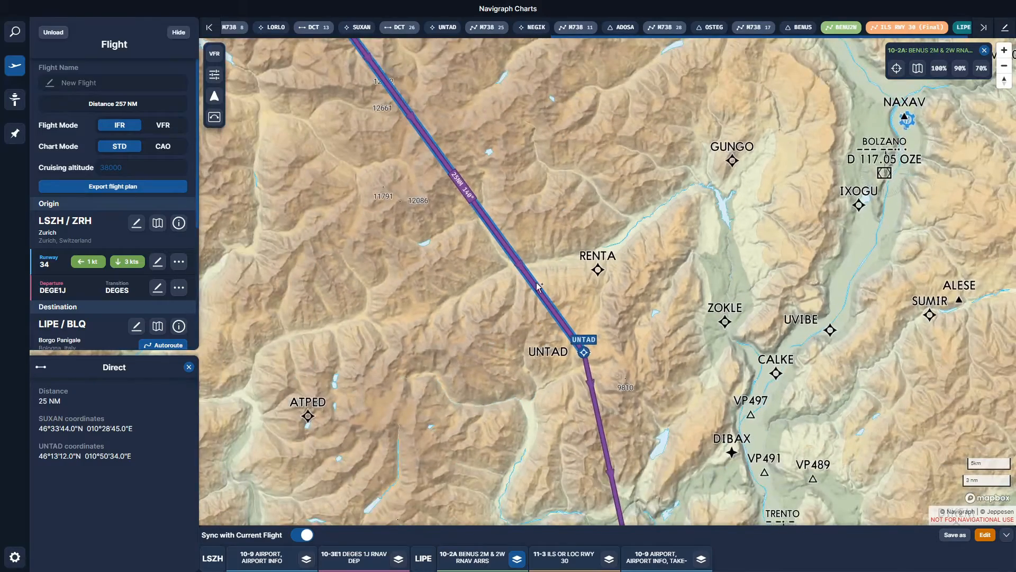
drag(537, 288, 405, 360)
scroll(474, 333, up, 3)
scroll(404, 362, up, 3)
scroll(437, 358, down, 1)
scroll(436, 359, down, 5)
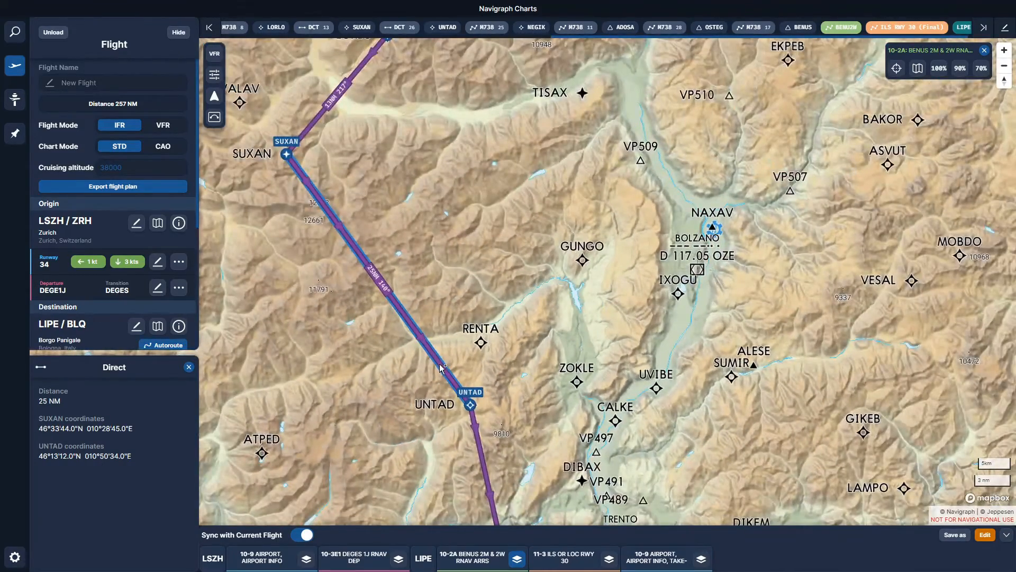
- Reroute the direct leg between SUXAN and UNTAD through the GUNGO waypoint
drag(440, 366, 449, 341)
drag(430, 349, 565, 246)
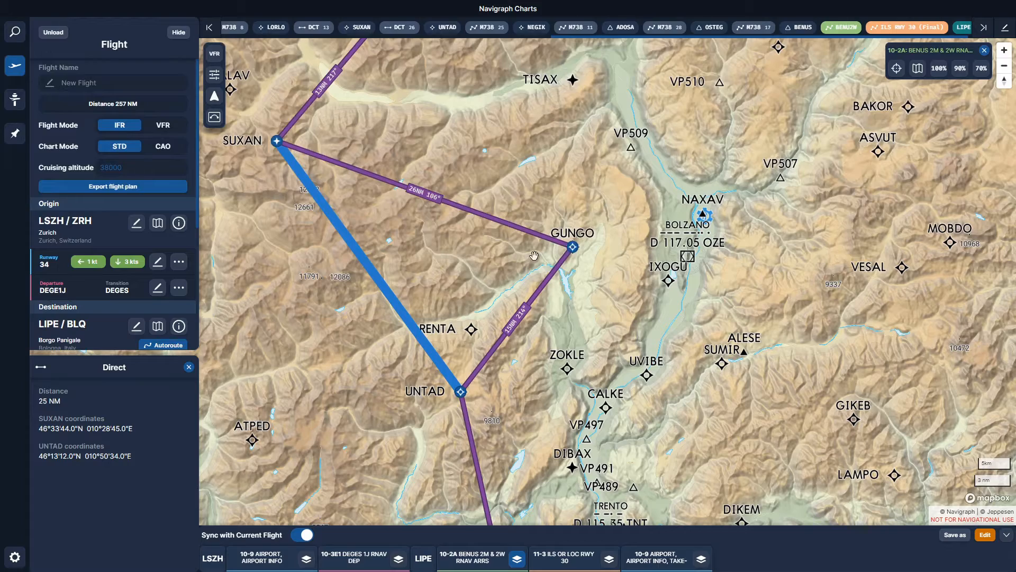
- Review the modified route from LSZH through SUXAN and GUNGO towards OSTEG, and close the segment details
drag(624, 304, 746, 349)
scroll(719, 342, down, 2)
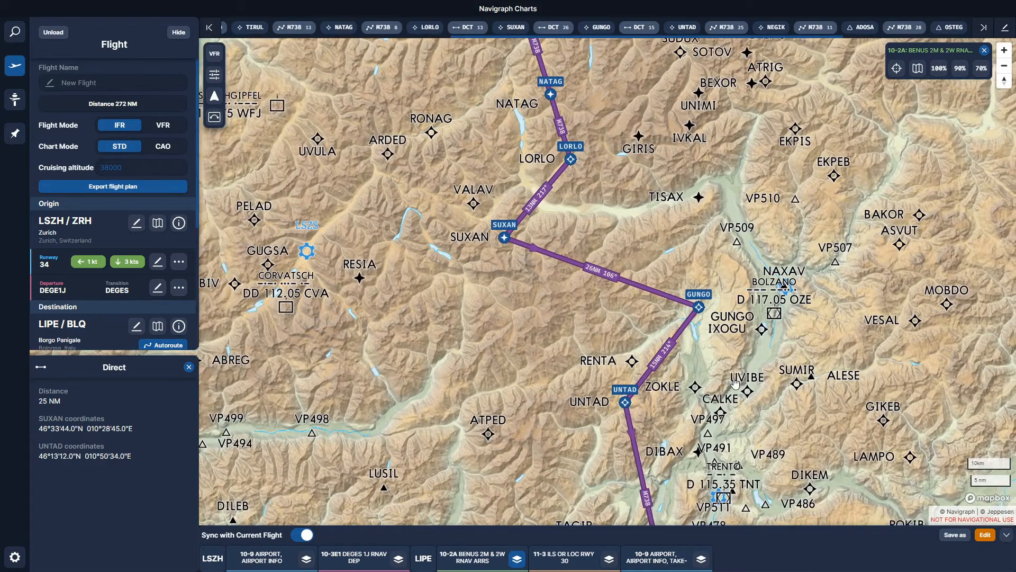
drag(735, 382, 652, 382)
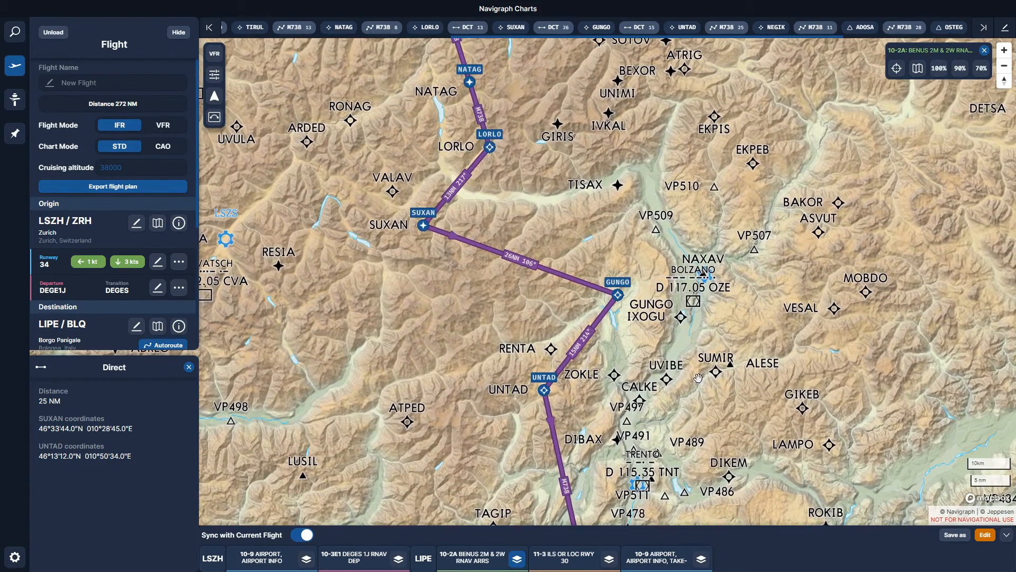
scroll(695, 363, down, 3)
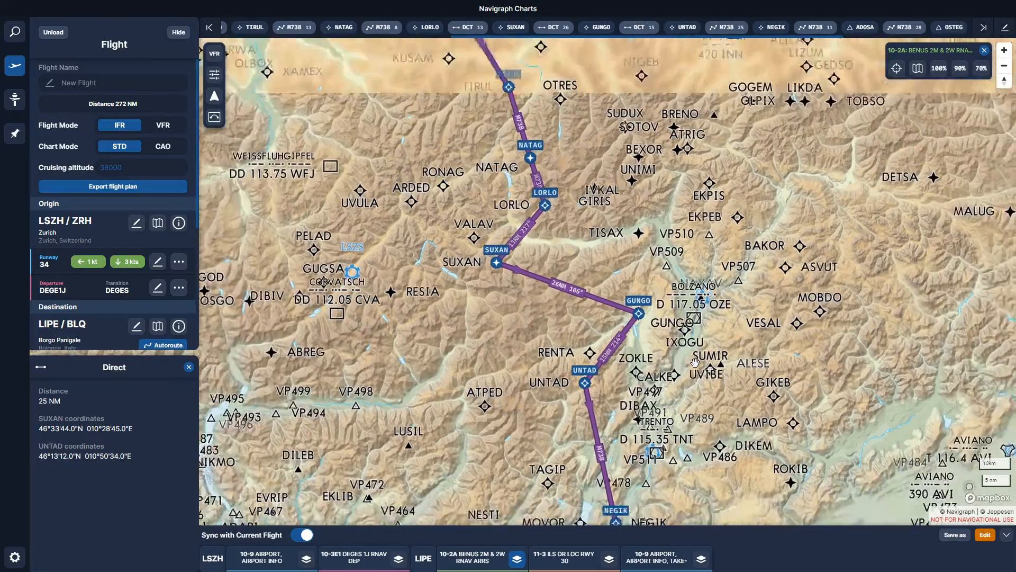
drag(697, 370, 693, 297)
scroll(709, 317, down, 3)
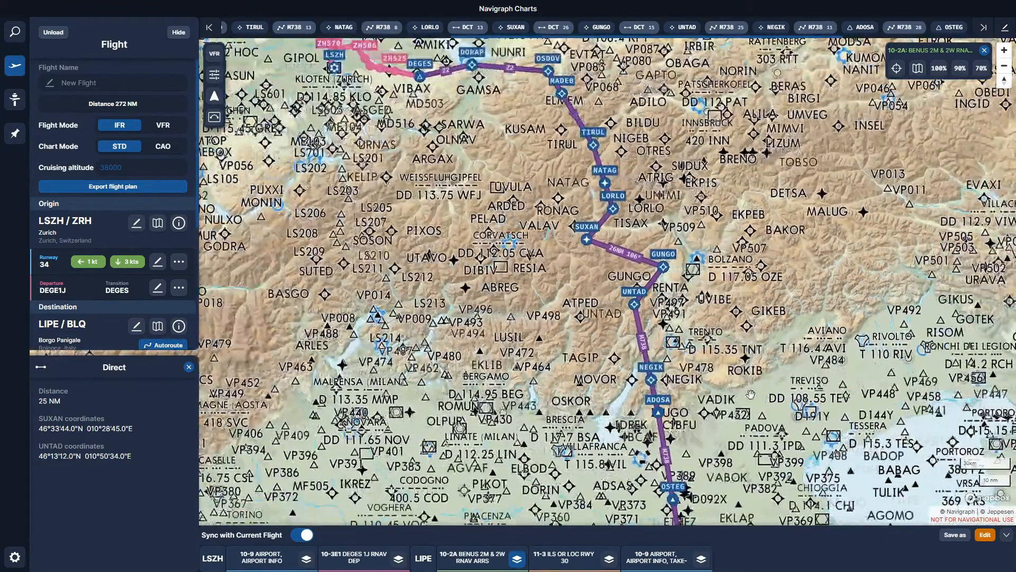
mouse_move(751, 395)
mouse_down()
mouse_move(790, 275)
mouse_move(791, 147)
mouse_move(790, 421)
mouse_move(760, 410)
mouse_up()
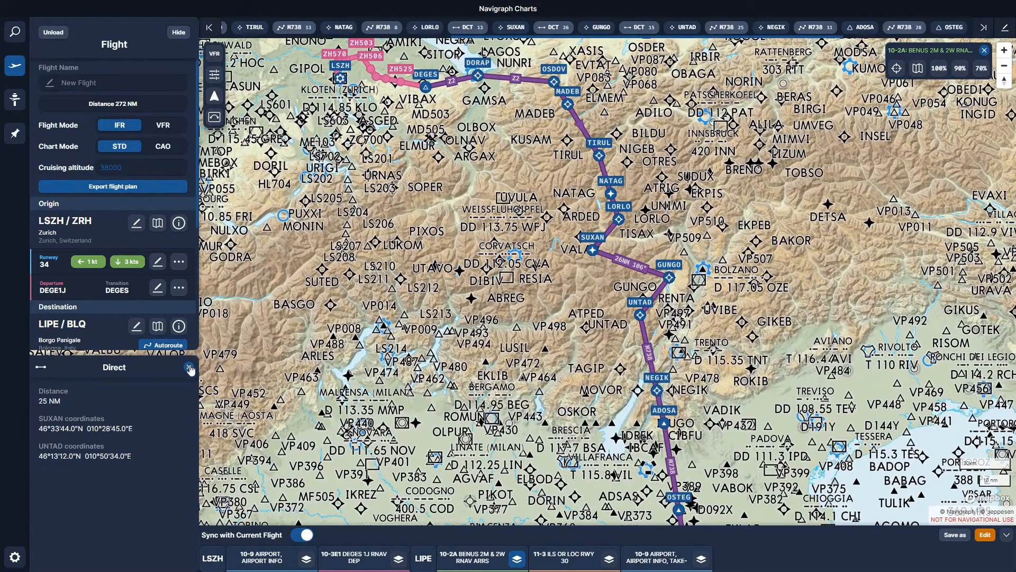
click(189, 366)
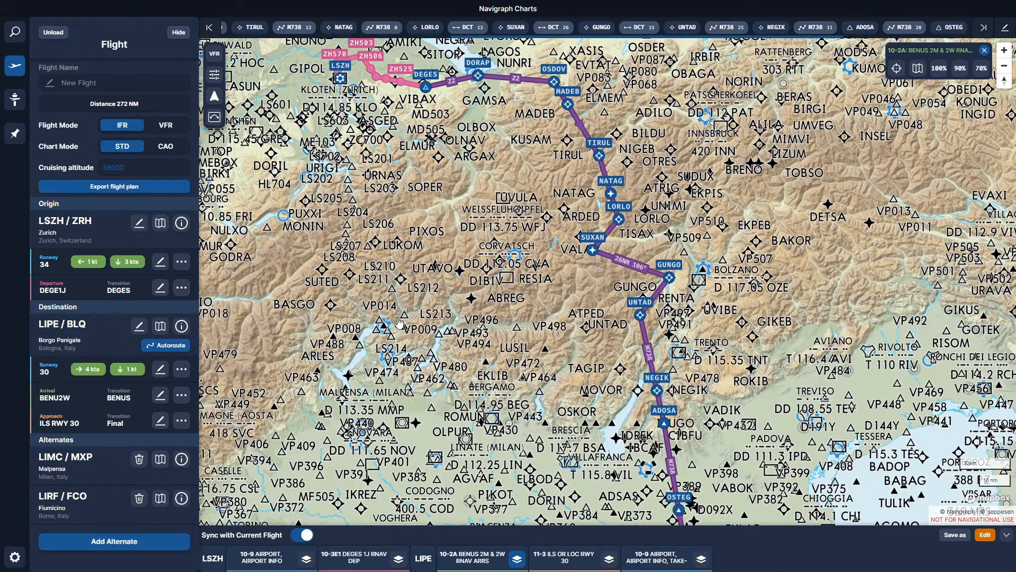
drag(400, 323, 566, 381)
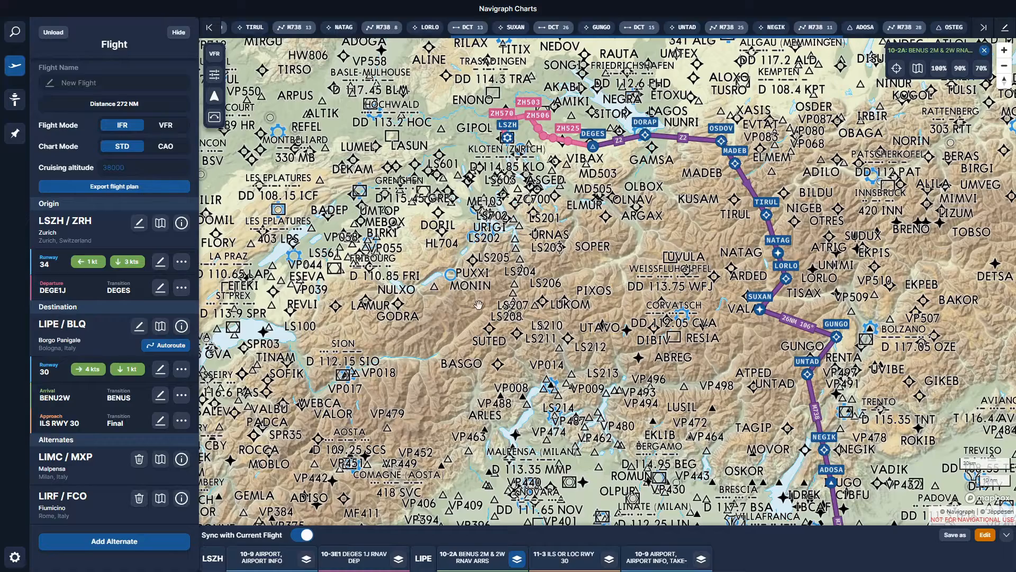
- Unload the current flight and create a new flight named ZURICH TO BOLOGNA
click(53, 33)
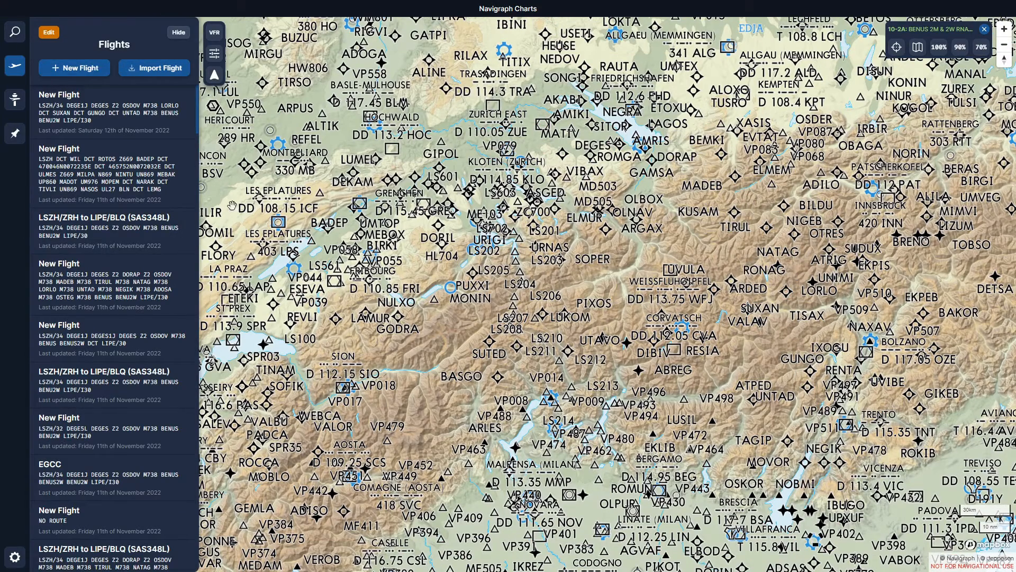
click(81, 69)
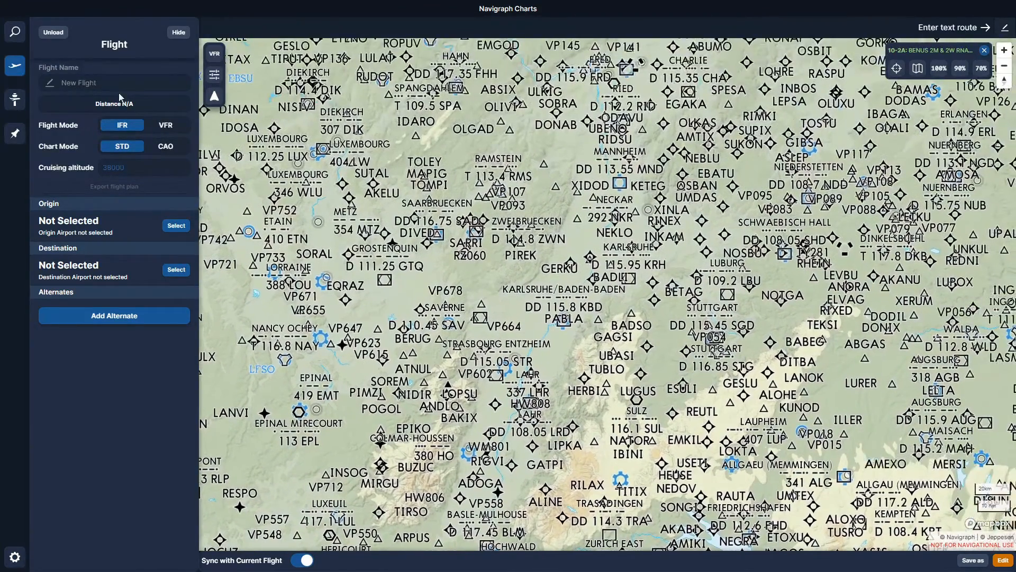
click(118, 86)
text(z)
key(BackSpace)
text(ZURICH TO BOLOGNA)
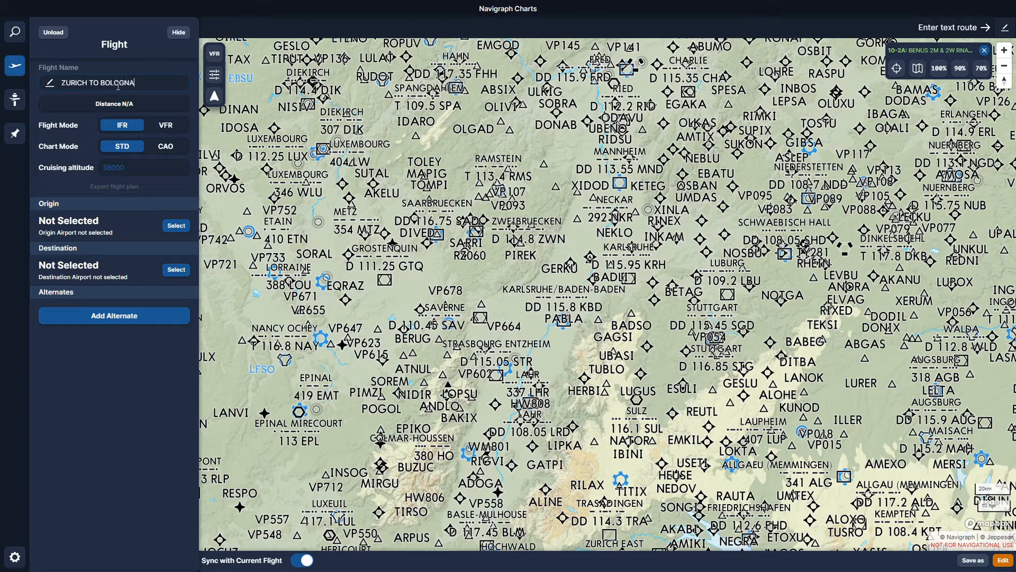
key(Return)
click(179, 225)
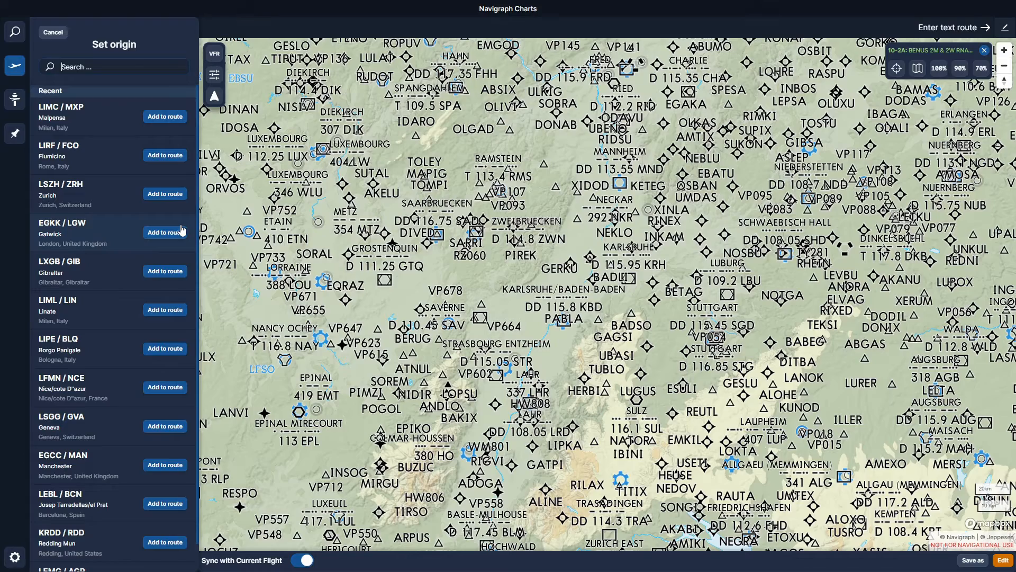
click(57, 35)
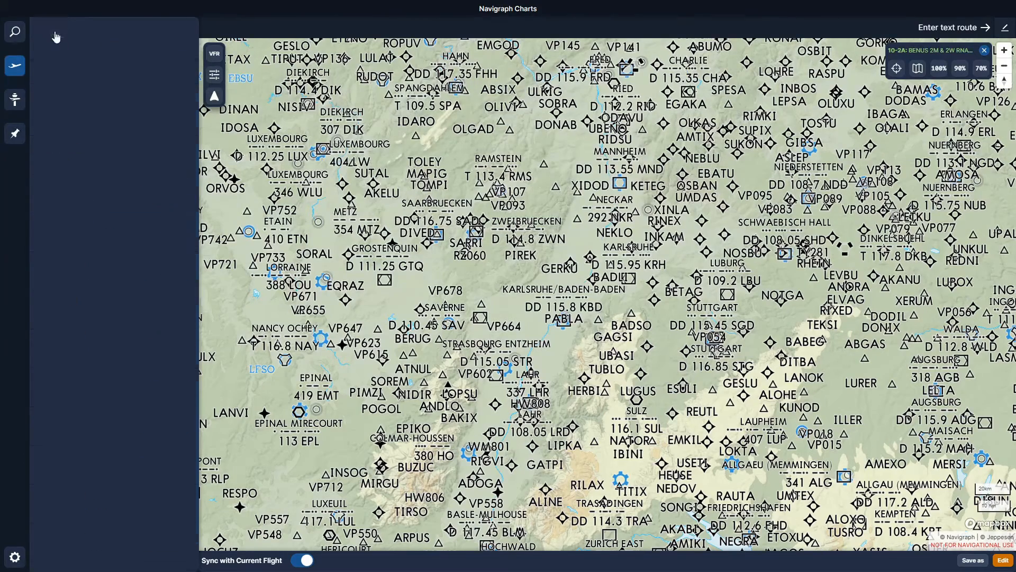
- Turn off NDB navaids, waypoints and VHF navaids in the map filters and close the filter settings
drag(555, 99, 661, 402)
scroll(661, 402, down, 2)
scroll(661, 402, down, 3)
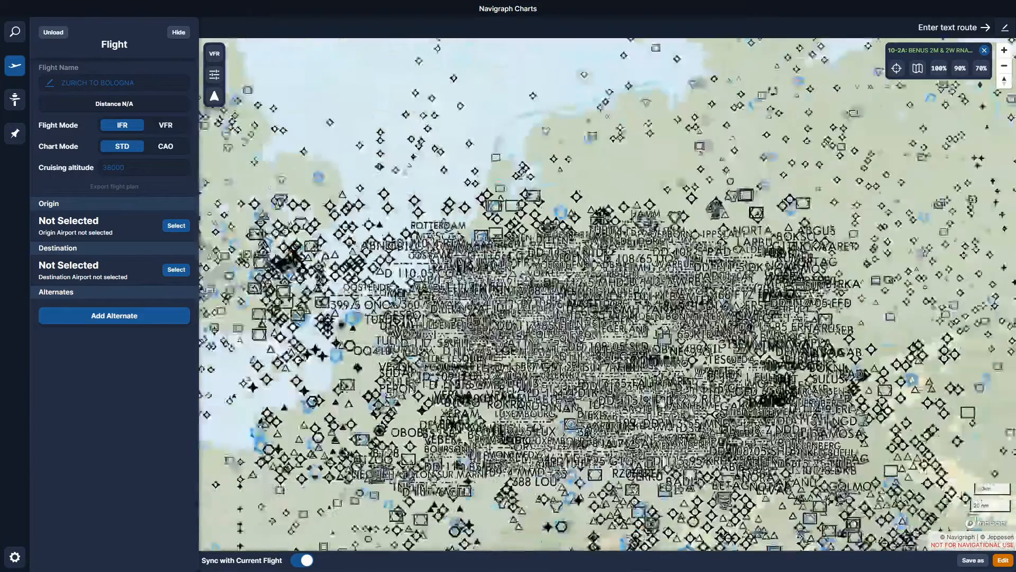
click(214, 74)
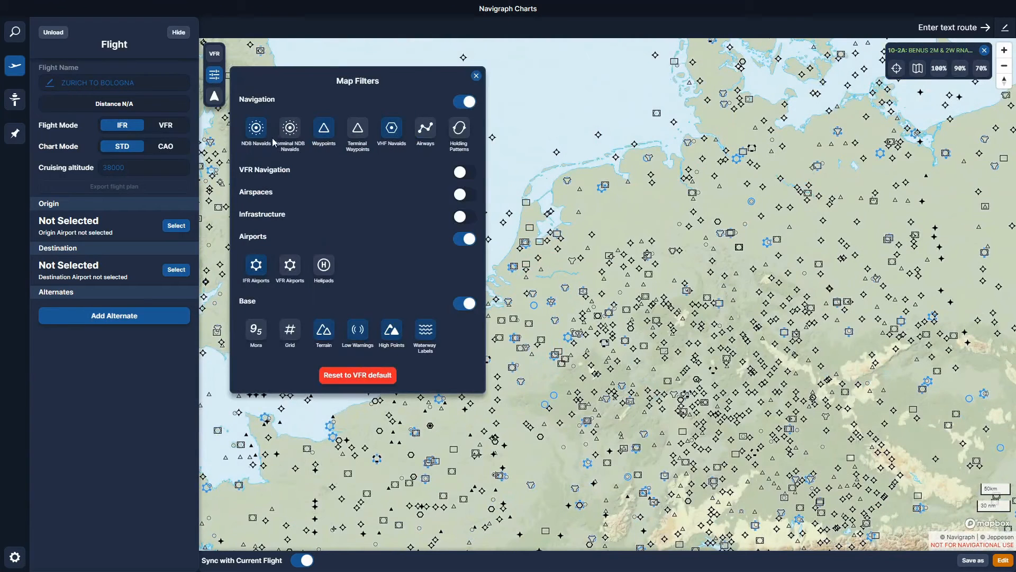
click(256, 127)
click(323, 128)
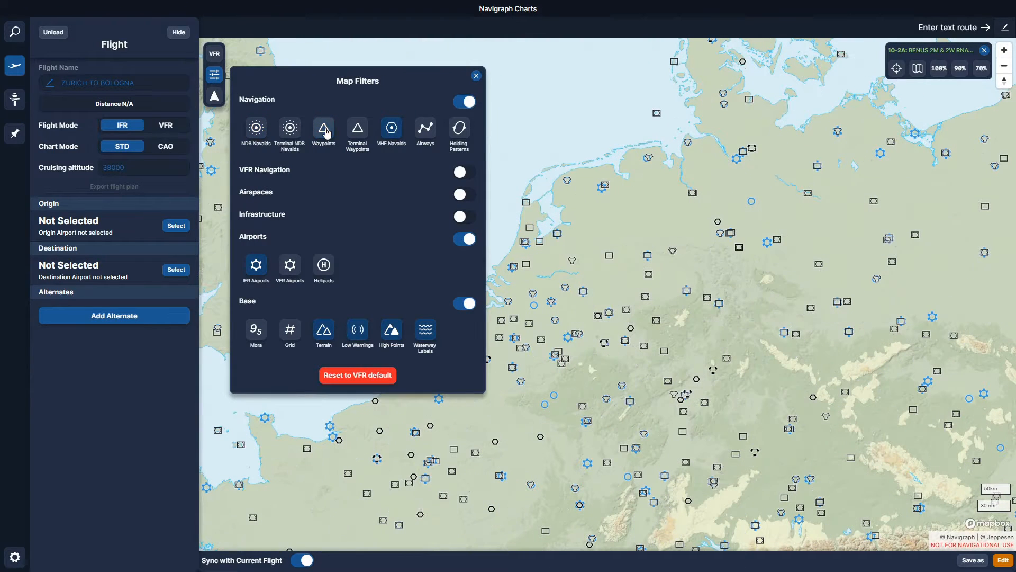
click(391, 129)
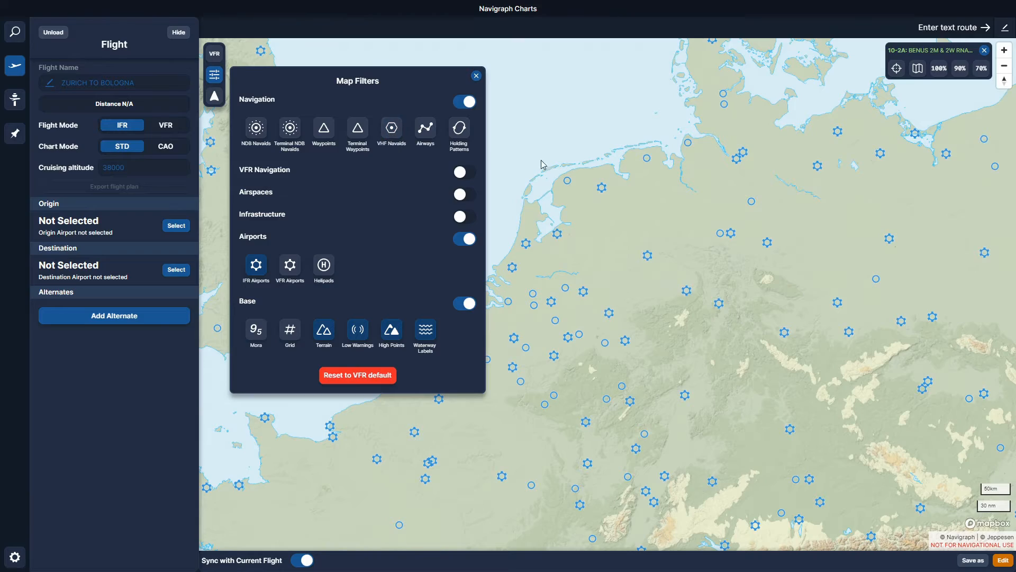
click(475, 77)
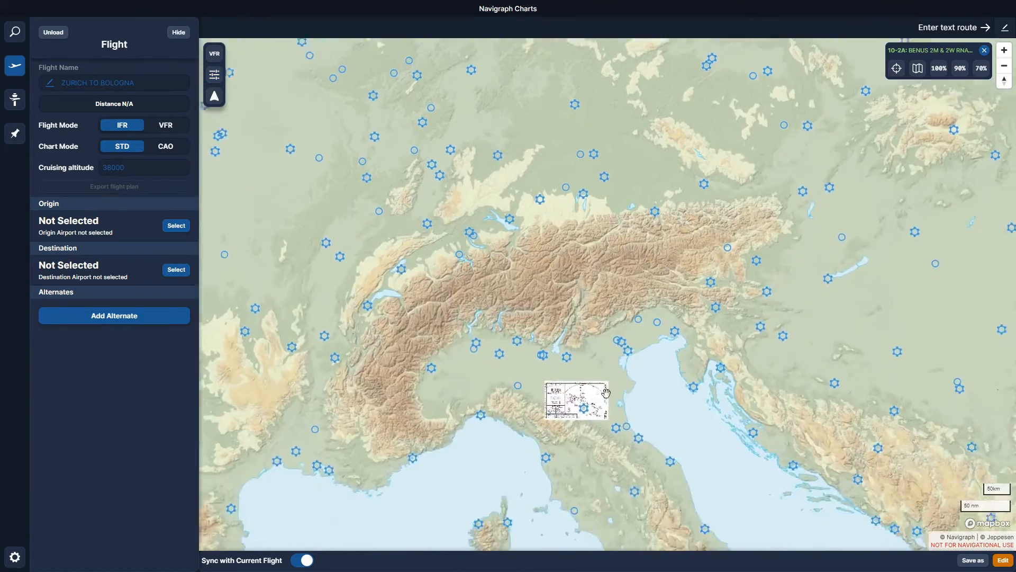
- Remove the BENUS 2M & 2W arrival chart overlay from the map and bring LIPE airport into close view
scroll(517, 339, up, 5)
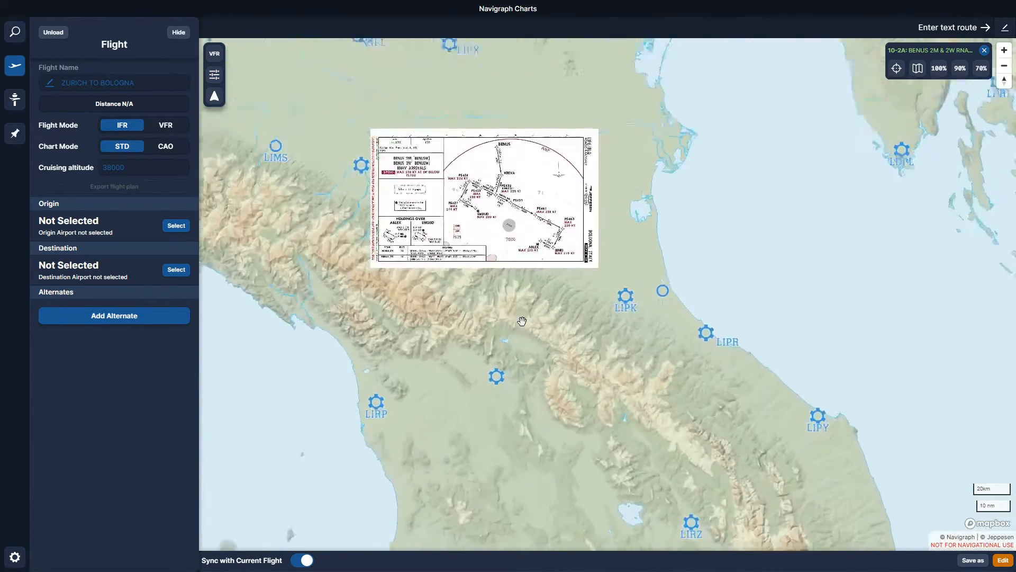
click(984, 51)
scroll(562, 322, up, 5)
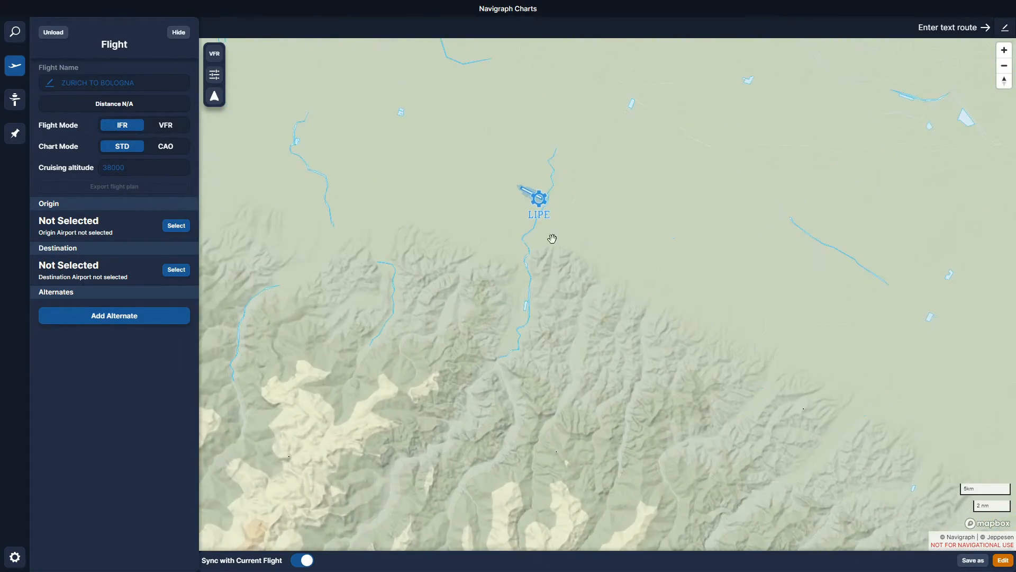
scroll(552, 239, up, 5)
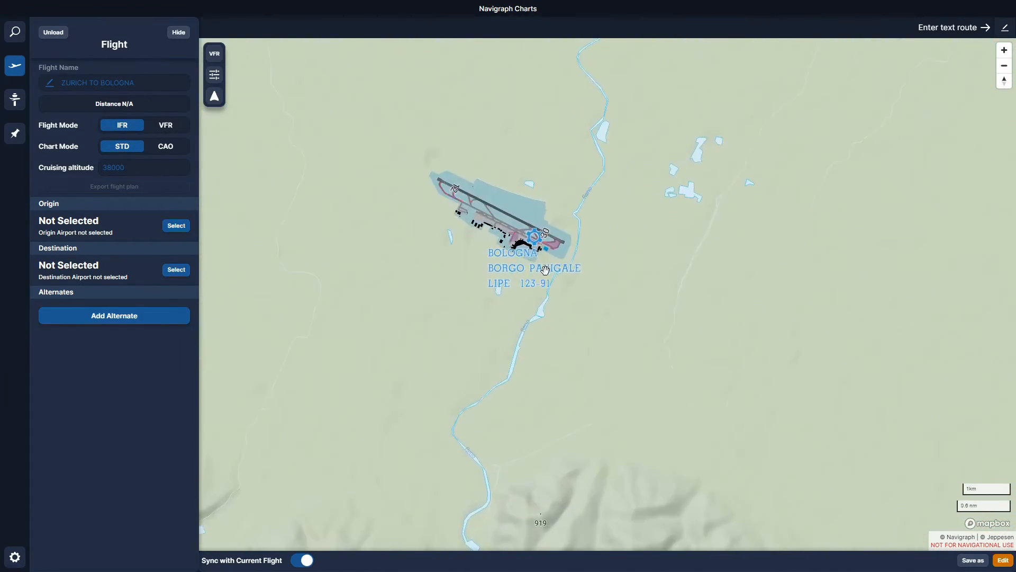
drag(598, 242, 694, 328)
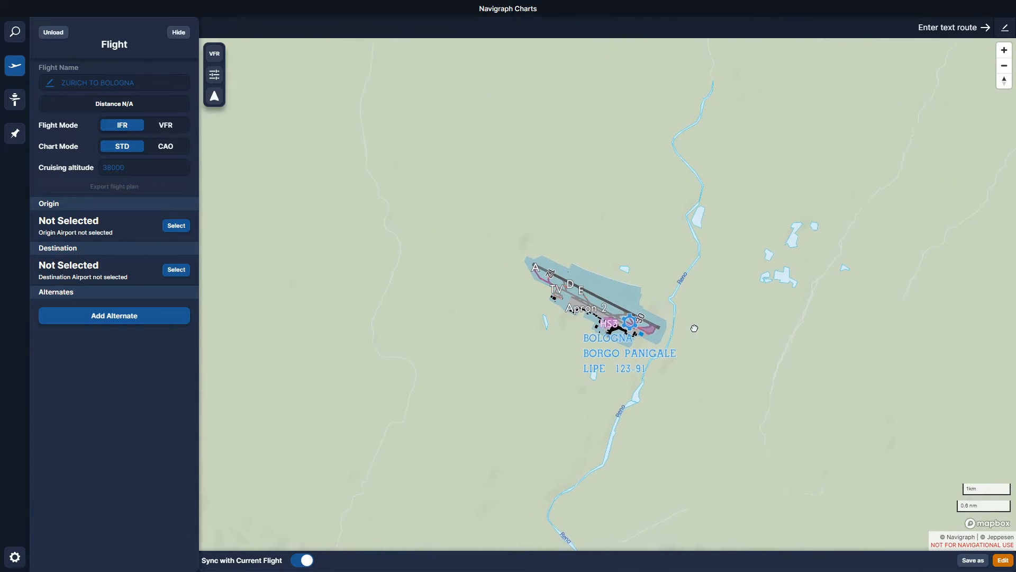
- Add Bologna Borgo Panigale (LIPE) to the route as the destination airport
click(624, 331)
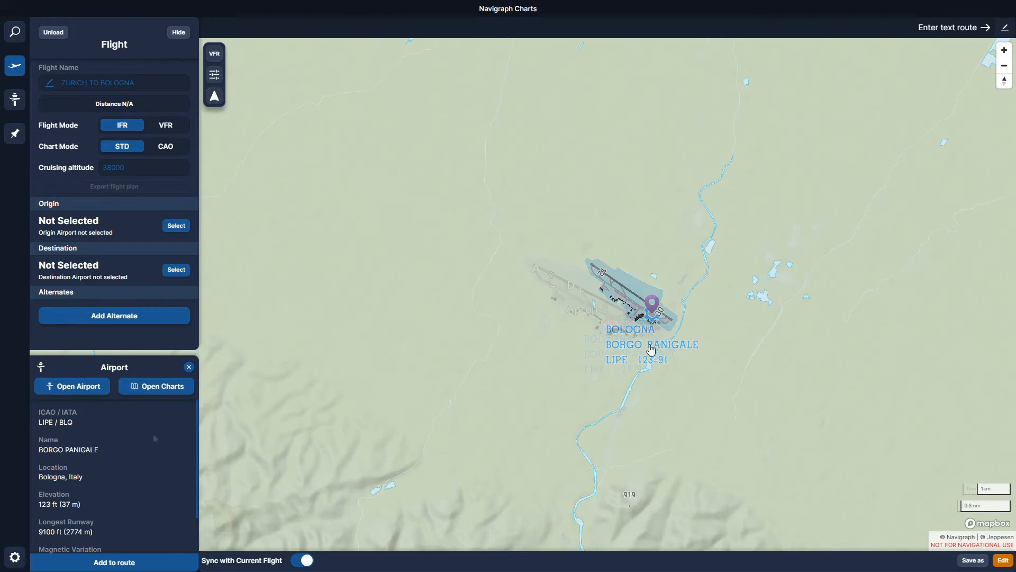
click(143, 563)
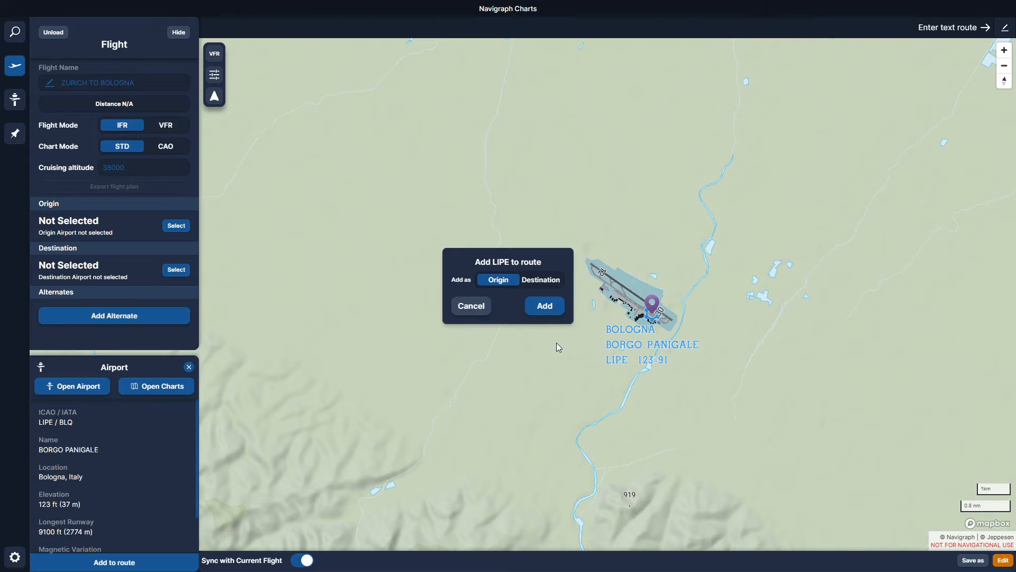
click(552, 281)
click(544, 306)
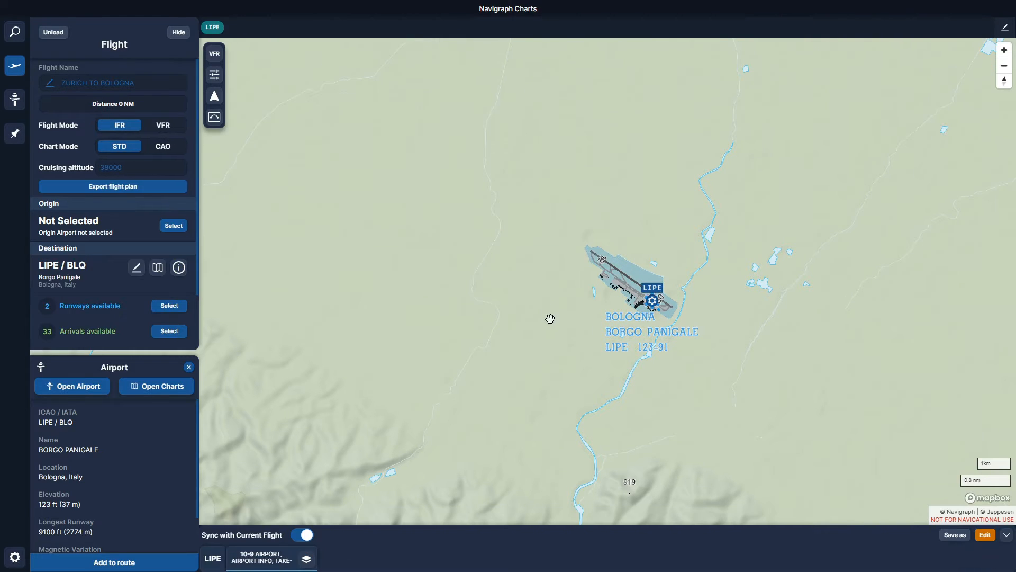
- Locate Zurich airport (LSZH) on the map and add it to the route as the origin
scroll(553, 215, down, 3)
scroll(547, 214, down, 5)
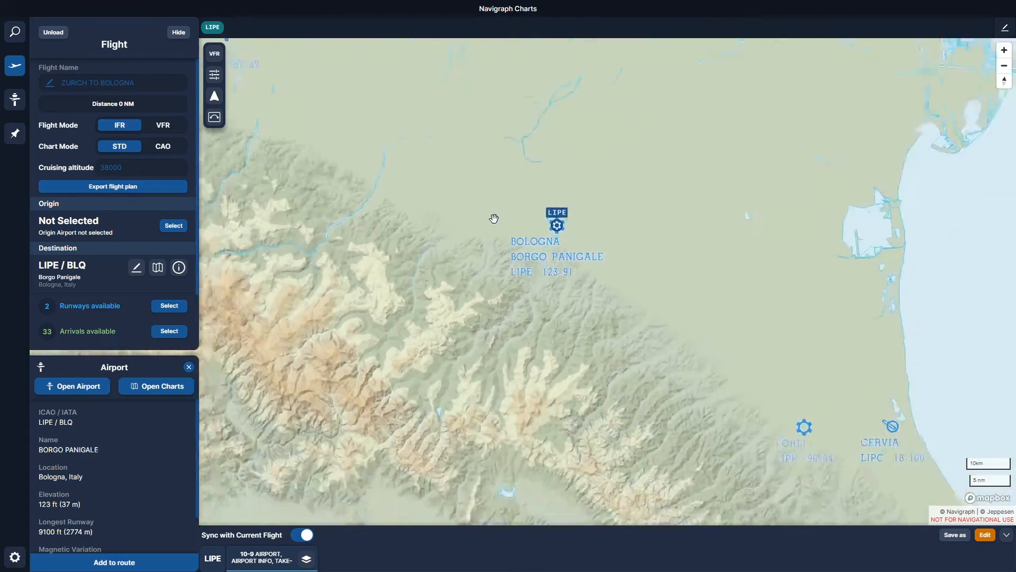
drag(494, 217, 532, 437)
scroll(524, 380, down, 5)
scroll(524, 376, down, 3)
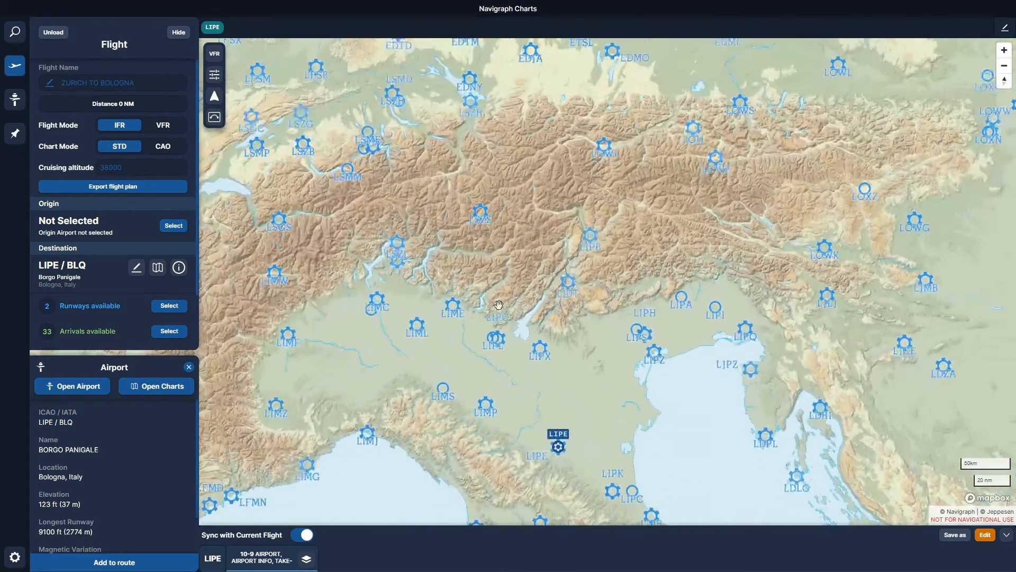
drag(453, 240, 587, 318)
scroll(560, 206, up, 5)
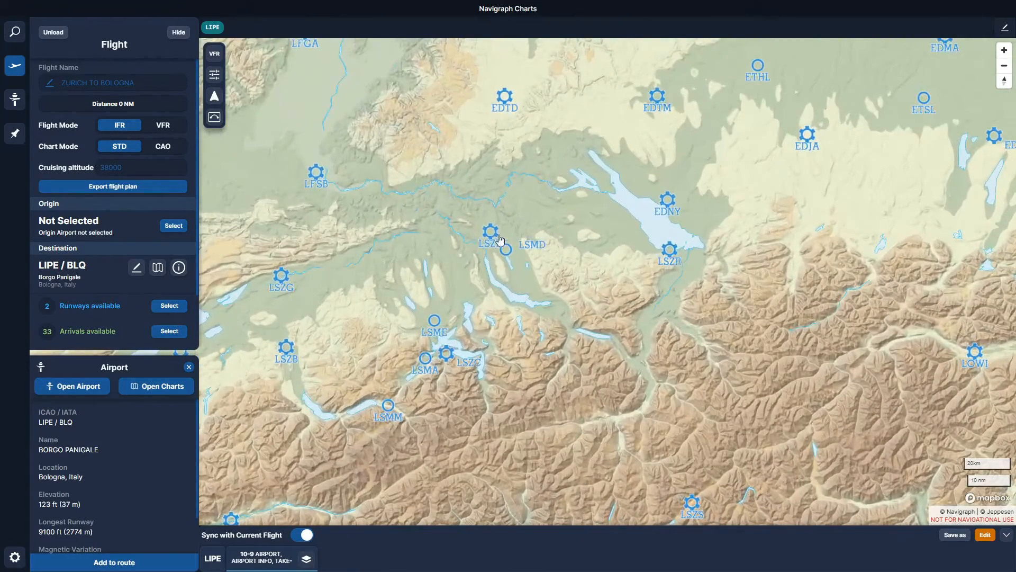
click(491, 232)
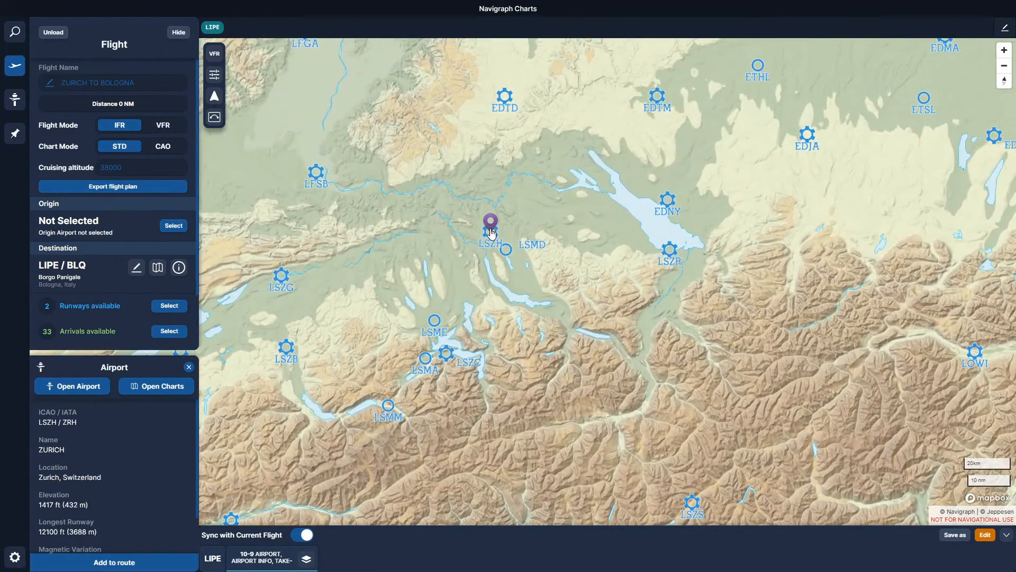
click(129, 561)
click(551, 306)
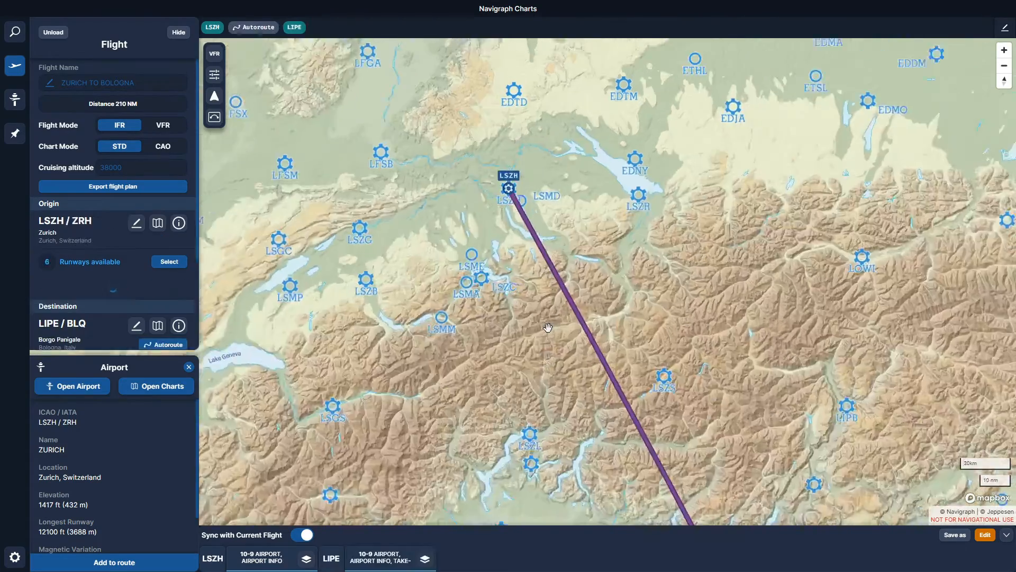
- Close the airport details and create an autoroute between LSZH and LIPE using high airways
drag(577, 351, 523, 329)
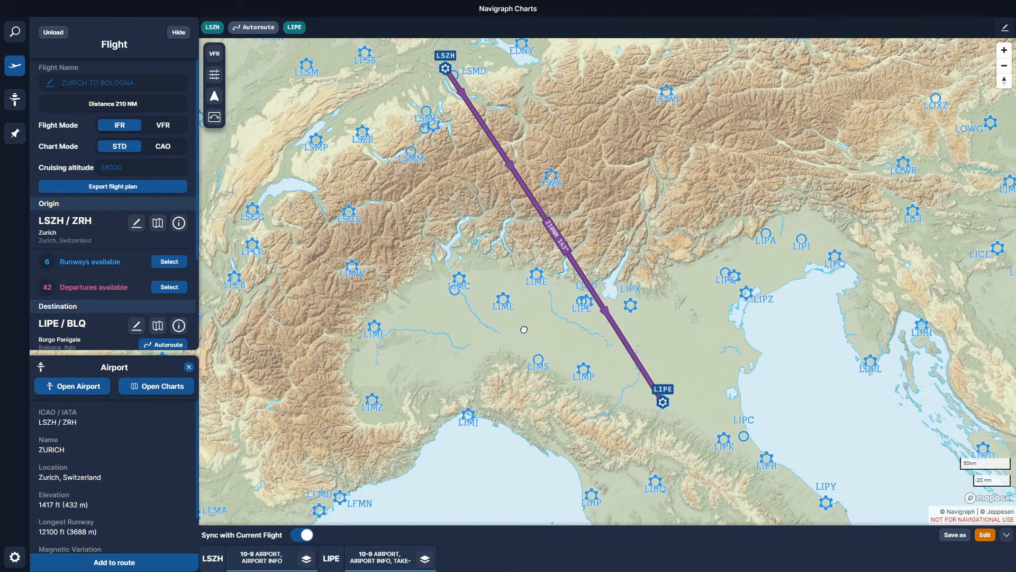
click(188, 367)
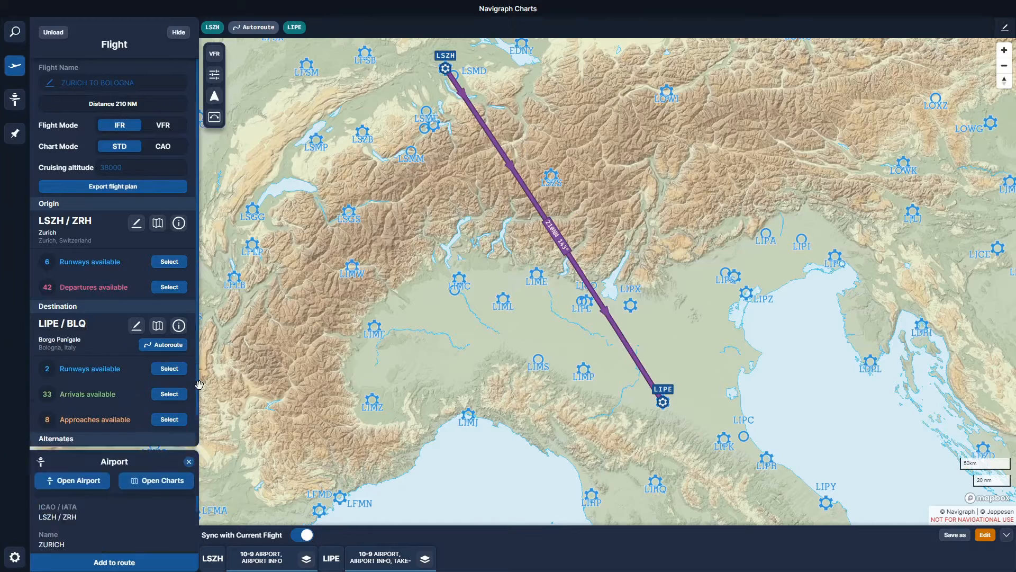
click(175, 347)
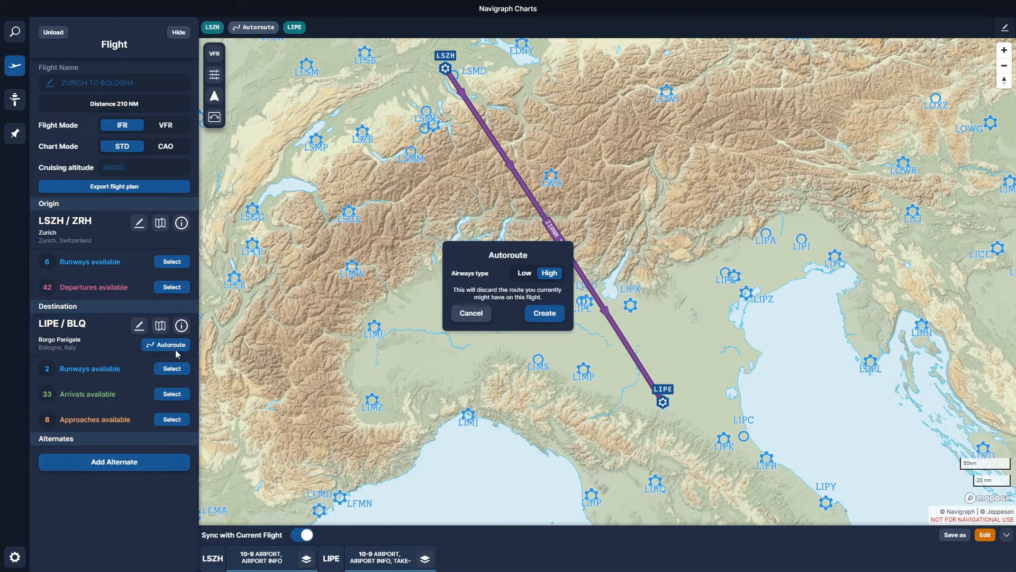
click(548, 318)
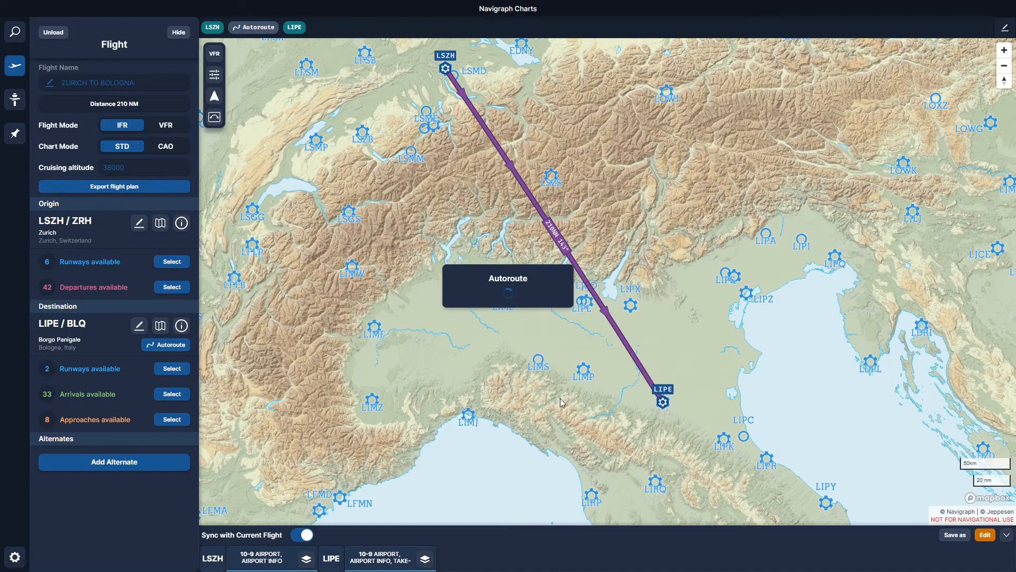
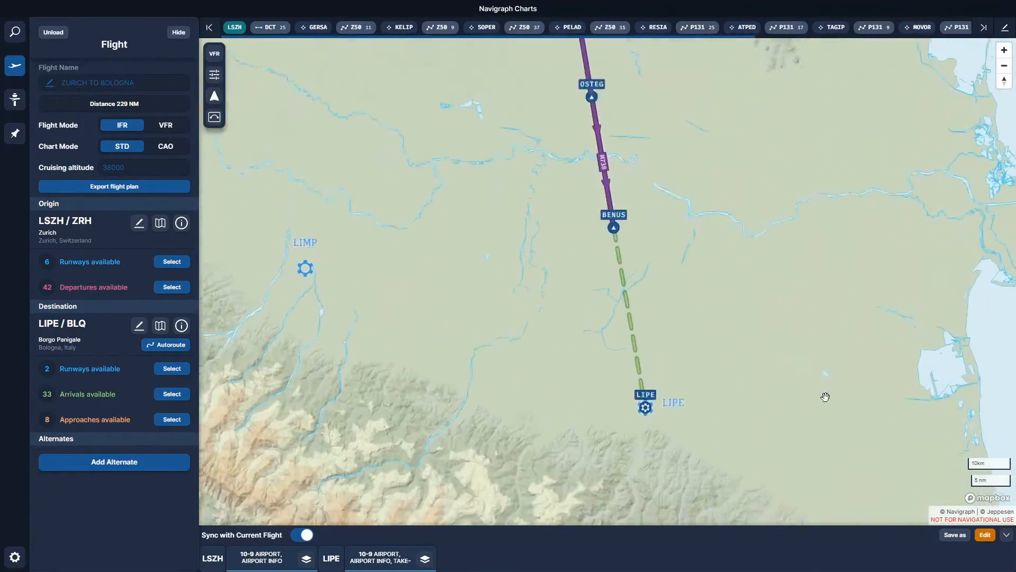
- Review the autoroute from LIPE back to LSZH on the map and check the origin runways on offer without choosing one
drag(468, 316, 494, 358)
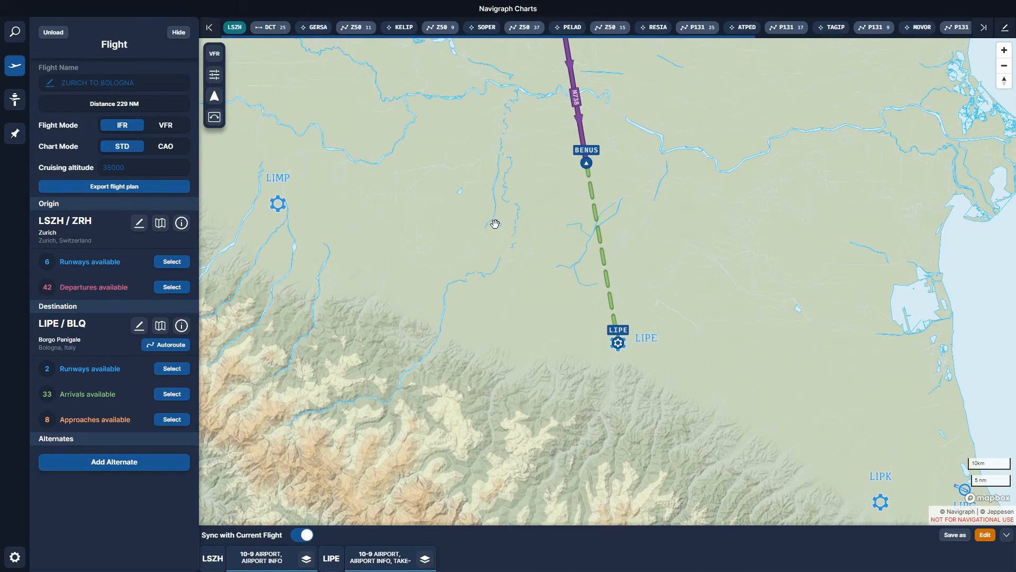
scroll(495, 224, down, 3)
drag(444, 159, 625, 360)
scroll(532, 212, down, 3)
drag(657, 297, 649, 249)
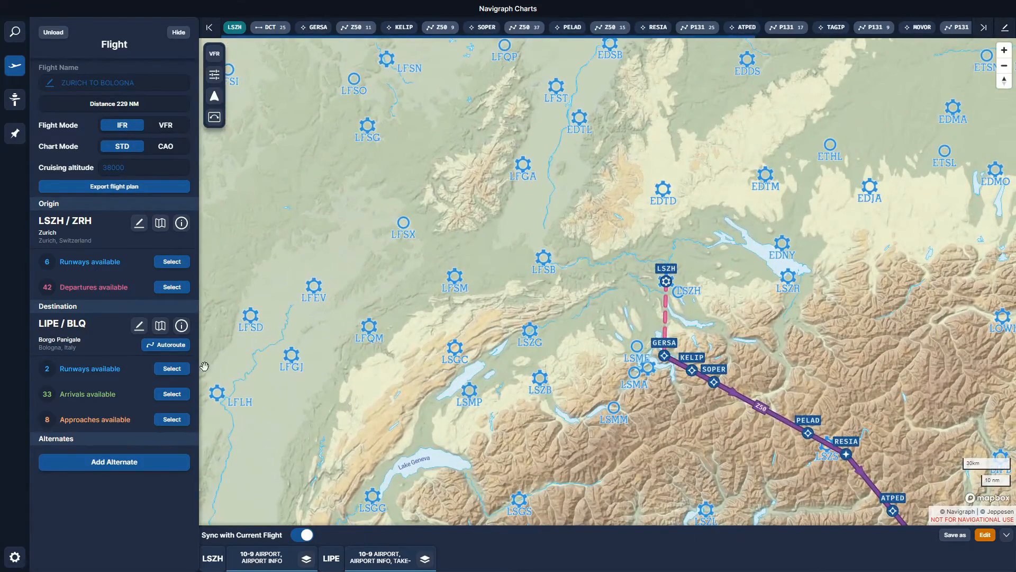
click(173, 262)
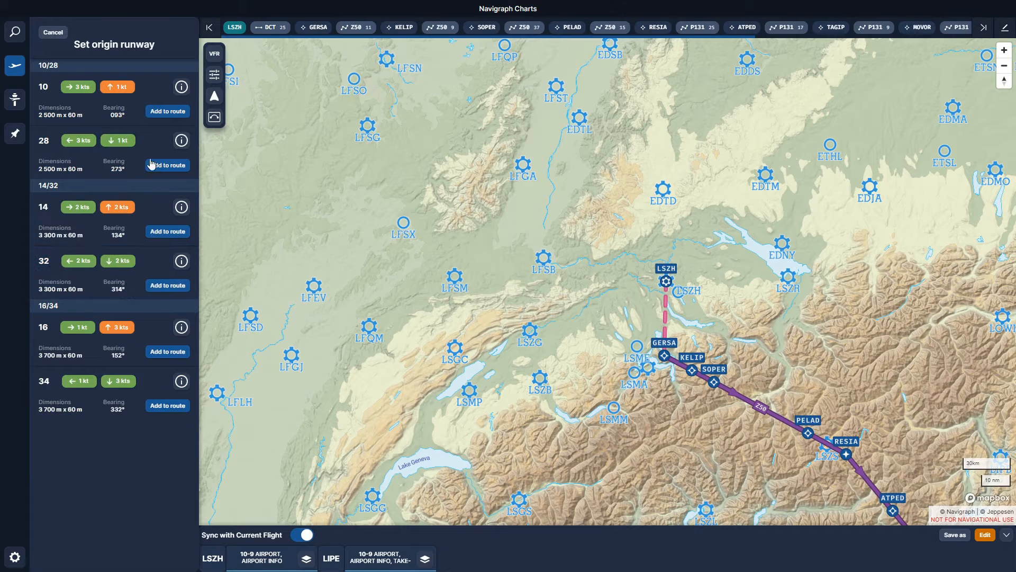
click(54, 33)
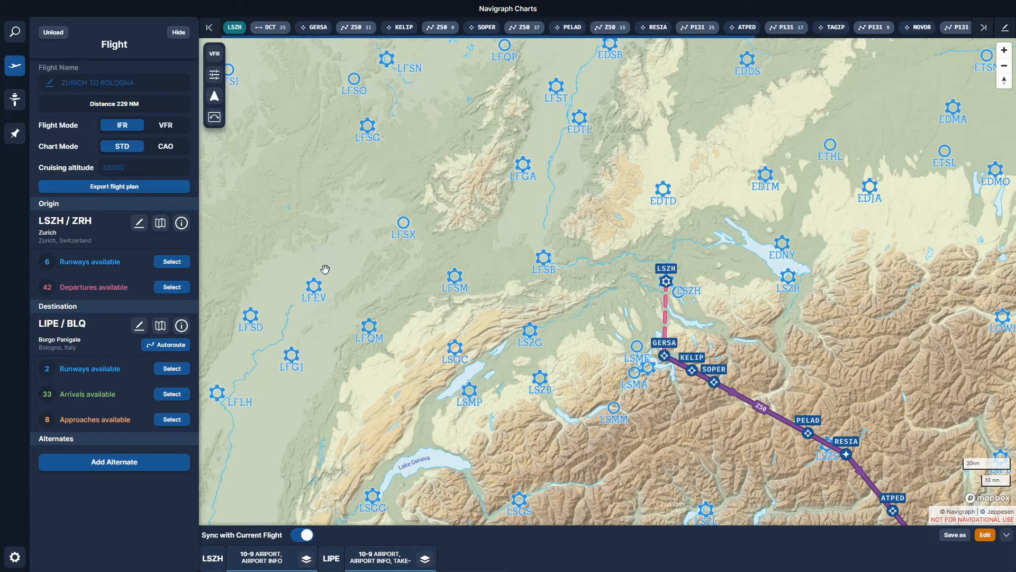
- Unload the current flight, then import and open the LSZH/ZRH to LIPE/BLQ flight SAS348L from SimBrief
click(52, 32)
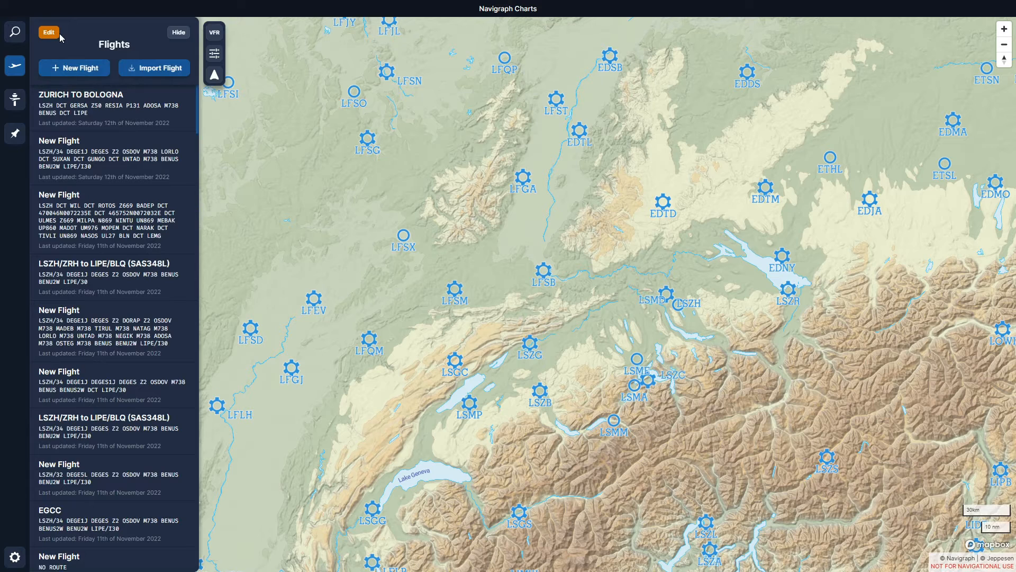
click(163, 74)
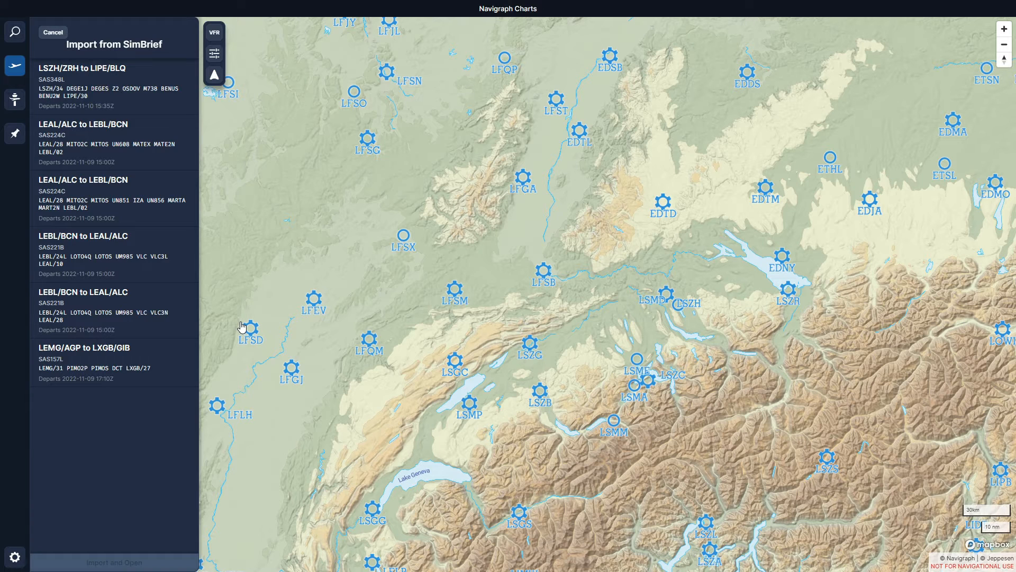
click(133, 101)
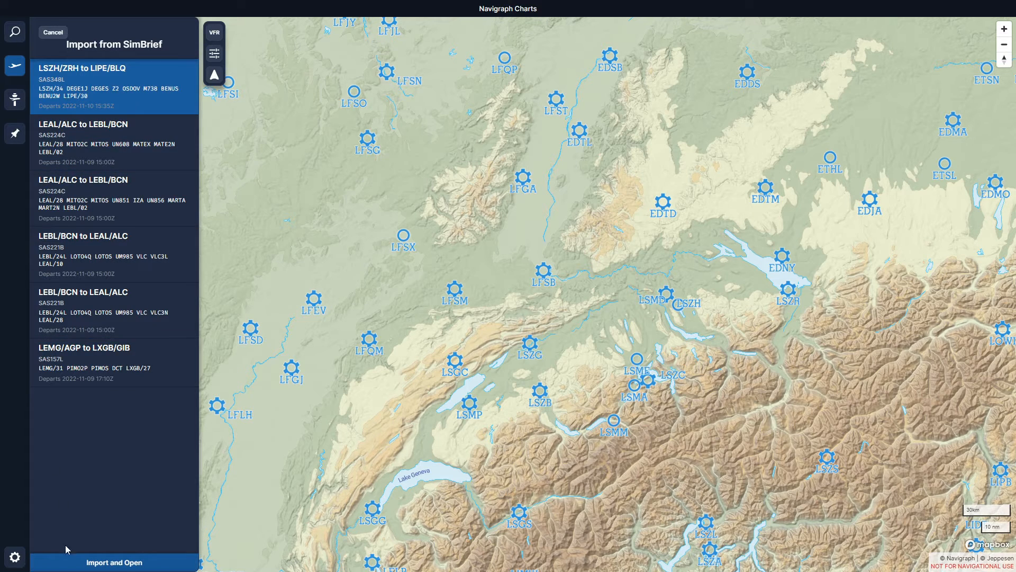
click(114, 562)
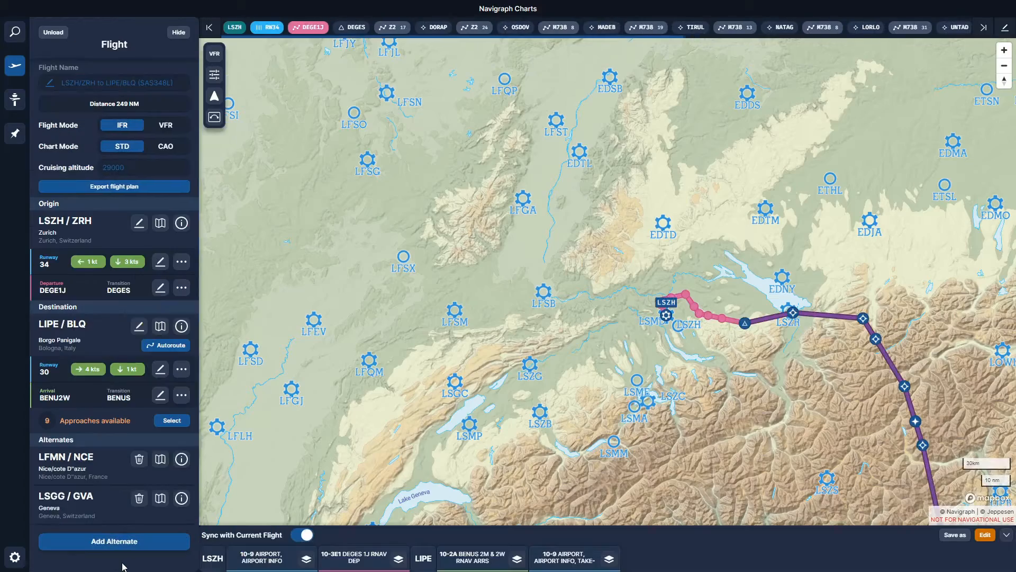
- Follow the imported route south on the map and examine the BENU2W arrival from BENUS into LIPE
mouse_move(692, 402)
mouse_down()
mouse_move(464, 251)
mouse_move(423, 197)
mouse_up()
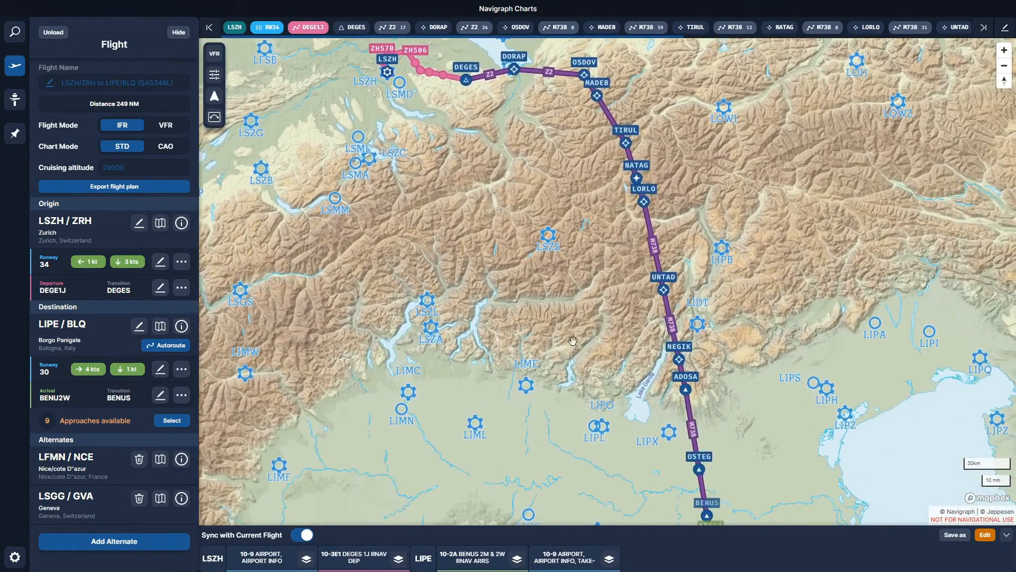
drag(572, 340, 500, 125)
drag(644, 315, 637, 261)
scroll(650, 296, up, 5)
scroll(478, 320, up, 3)
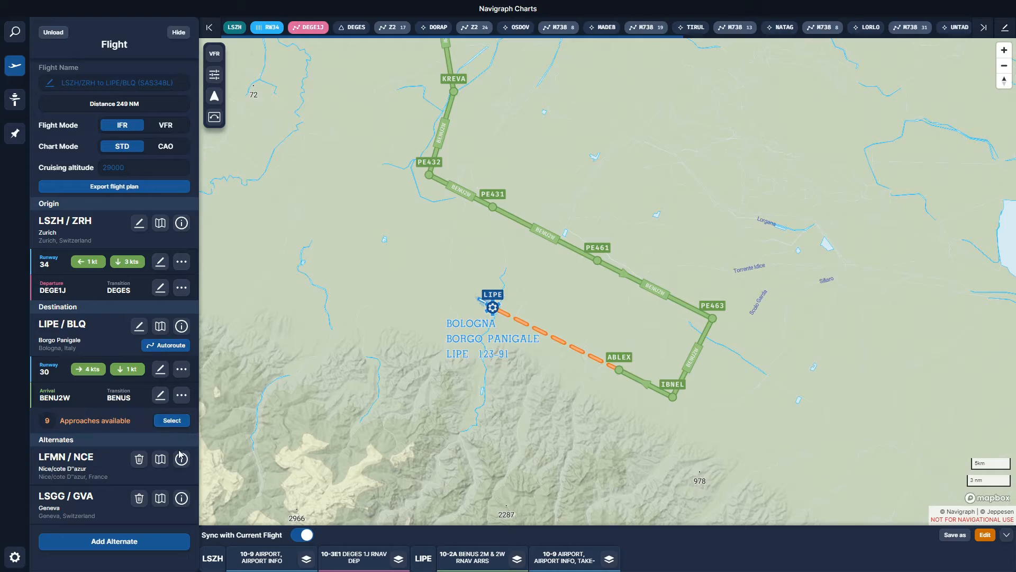
drag(429, 270, 612, 317)
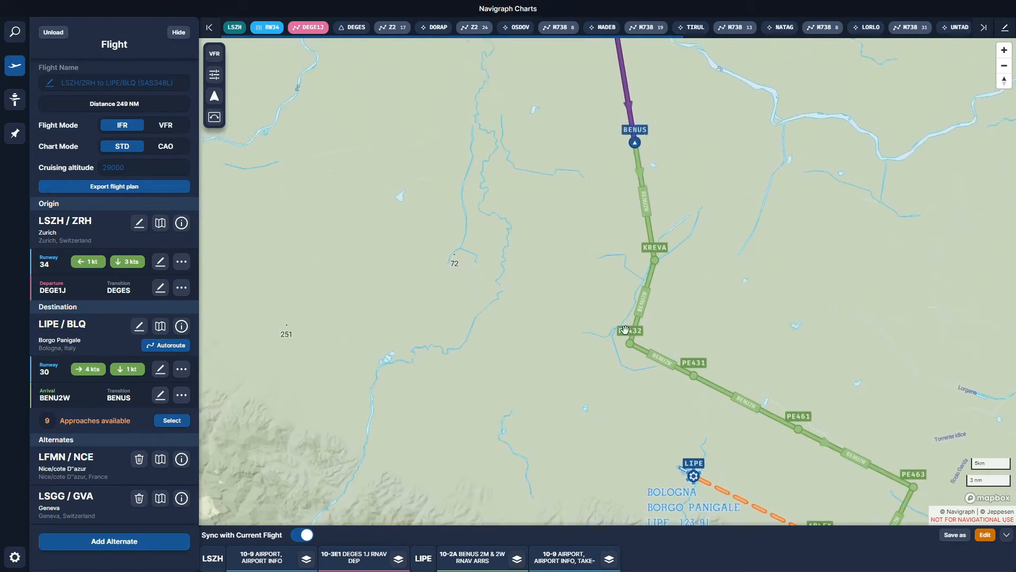
scroll(611, 316, down, 3)
scroll(610, 312, down, 5)
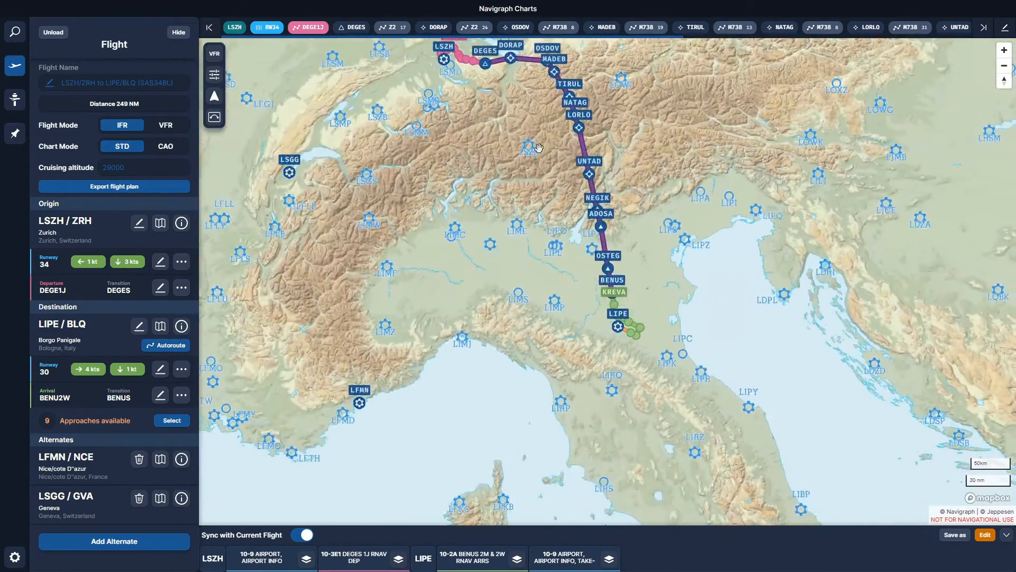
- Examine the DEGE1J departure out of LSZH and the Z2 airway segments from DEGES through DORAP to OSDOV
drag(583, 150, 714, 329)
scroll(624, 217, up, 5)
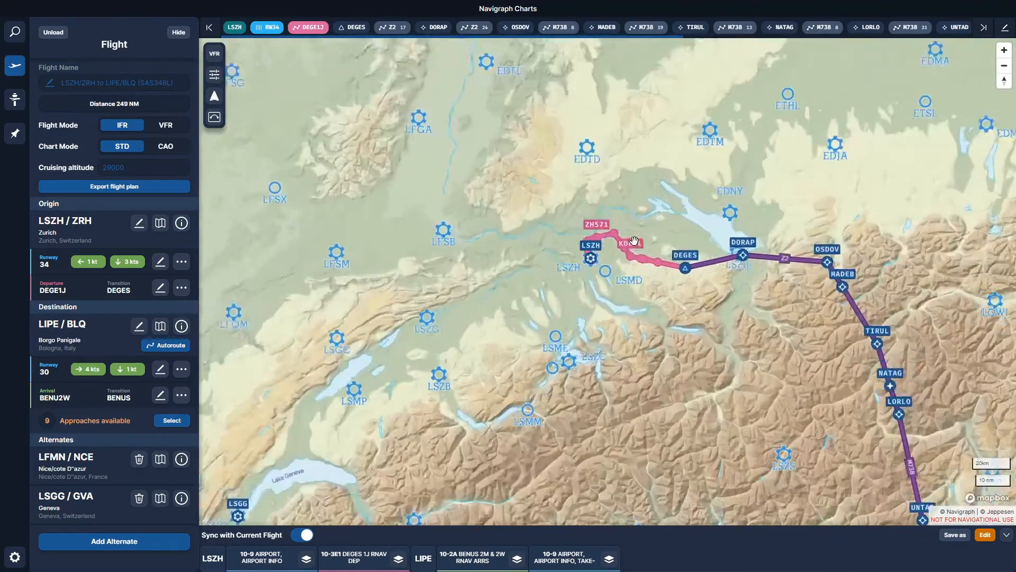
scroll(626, 255, up, 3)
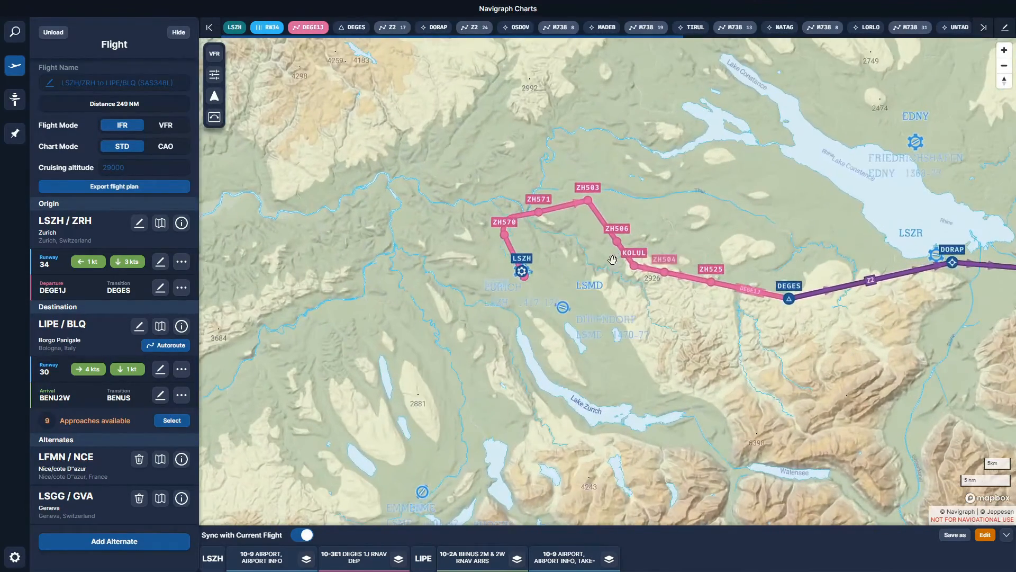
drag(551, 293, 622, 301)
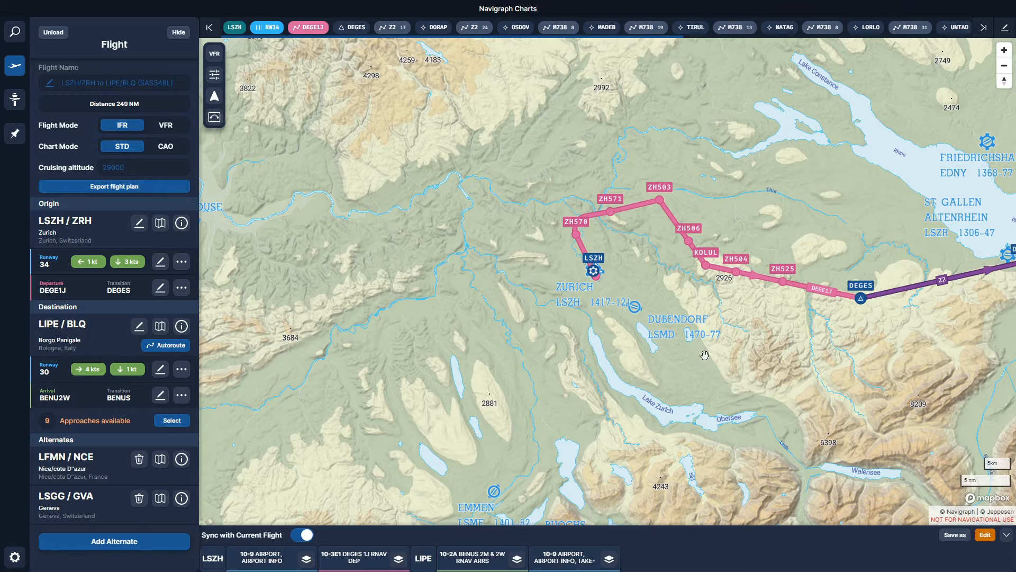
drag(707, 356, 592, 333)
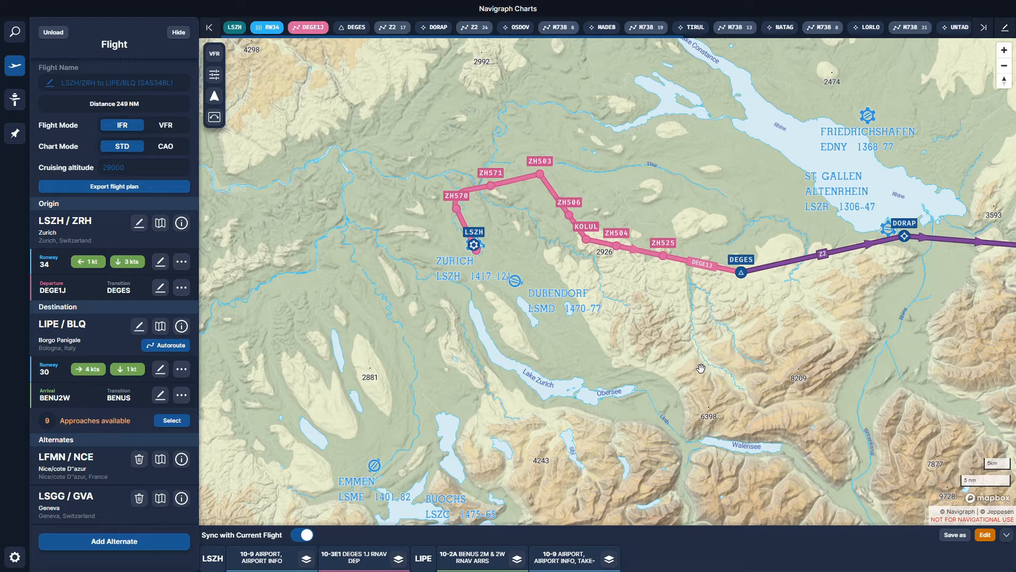
drag(634, 383, 648, 308)
drag(731, 286, 607, 256)
scroll(477, 197, up, 3)
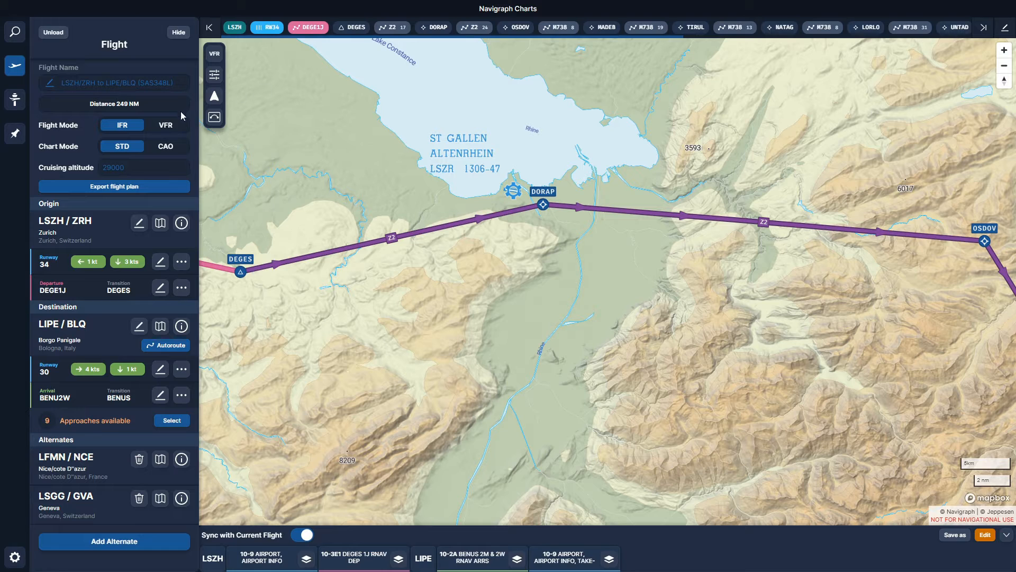
- Turn on NDB navaids and waypoints in the map filters and close the filter settings
click(217, 78)
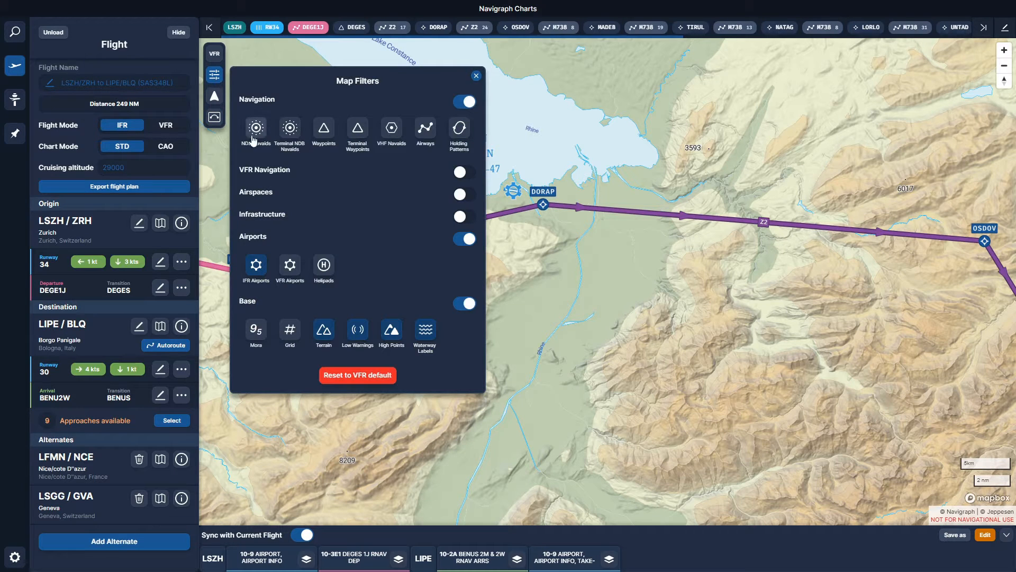
click(324, 128)
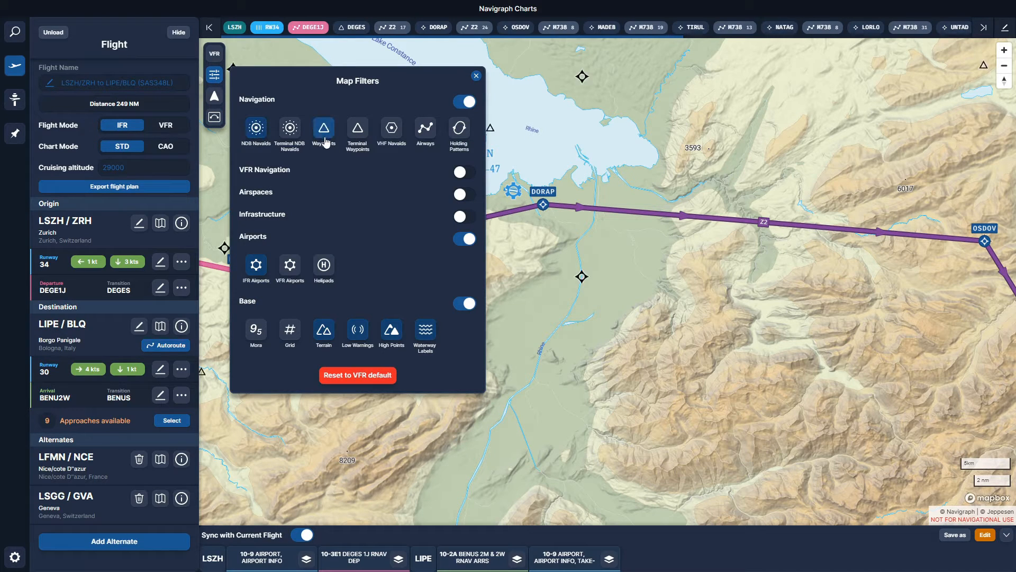
click(476, 76)
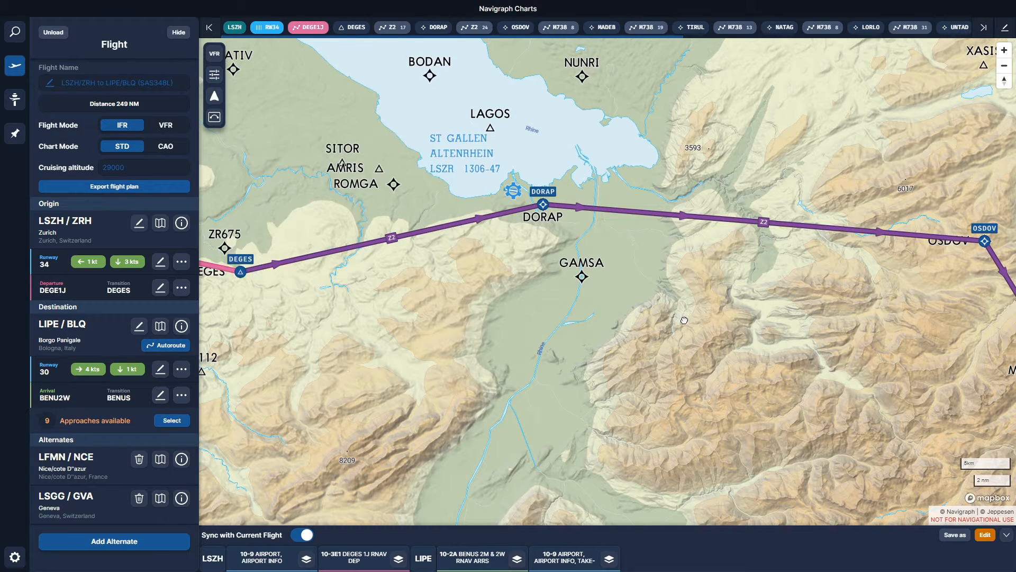
- Add the map position 472442N0093907E at GAMSA to the route, inserted before OSDOV
drag(684, 320, 662, 307)
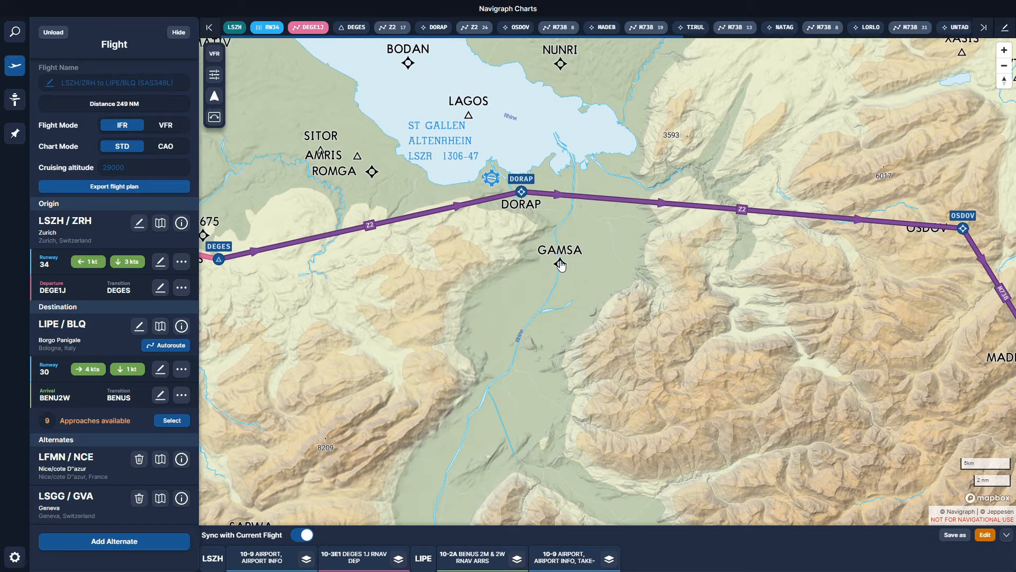
click(560, 266)
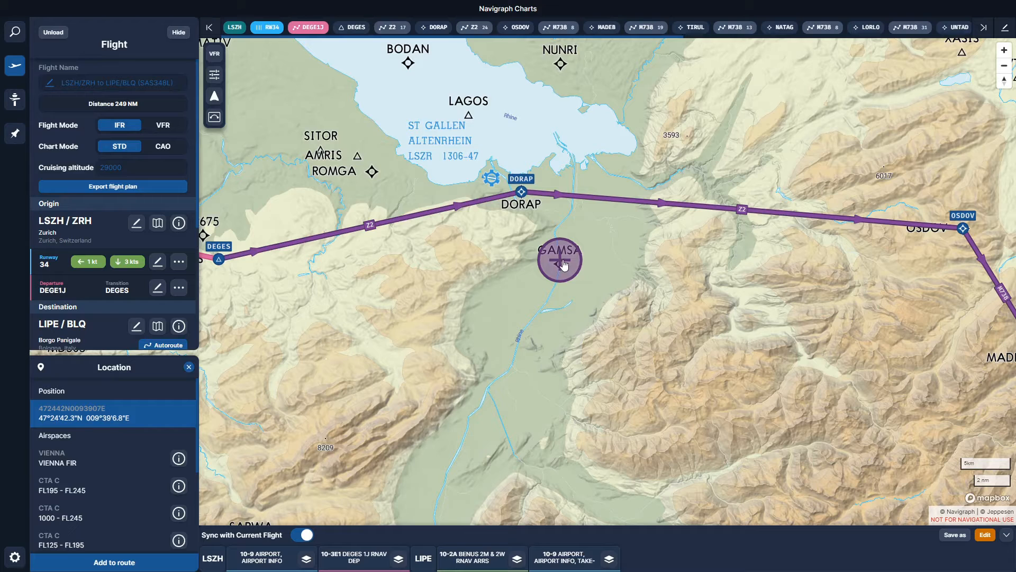
click(121, 563)
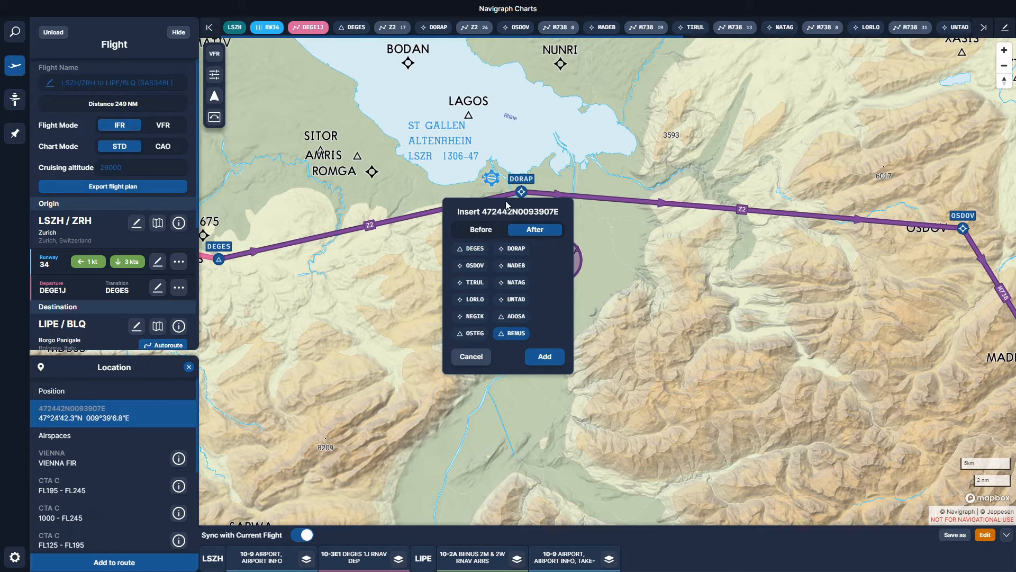
drag(506, 206, 560, 212)
click(520, 253)
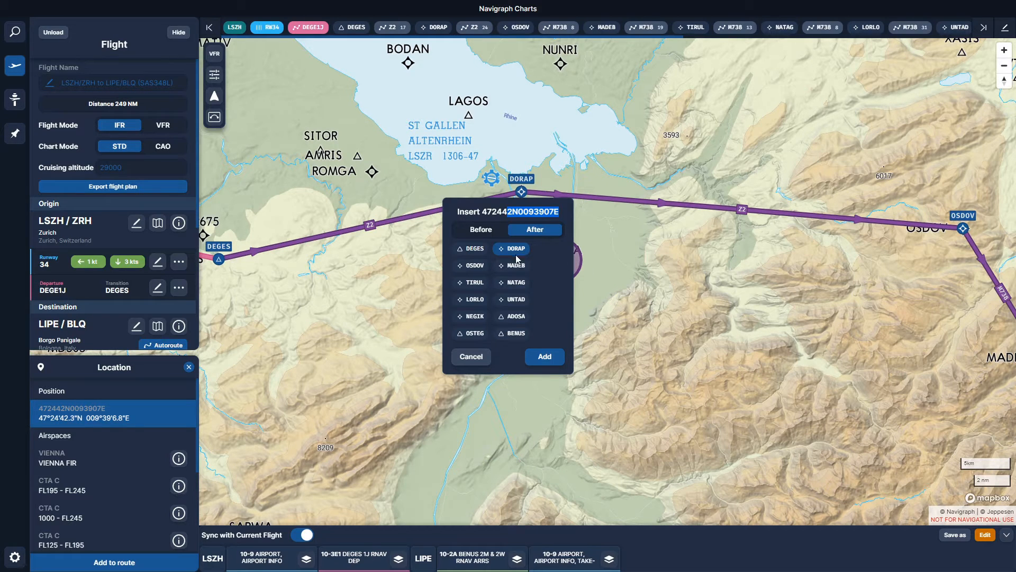
click(476, 269)
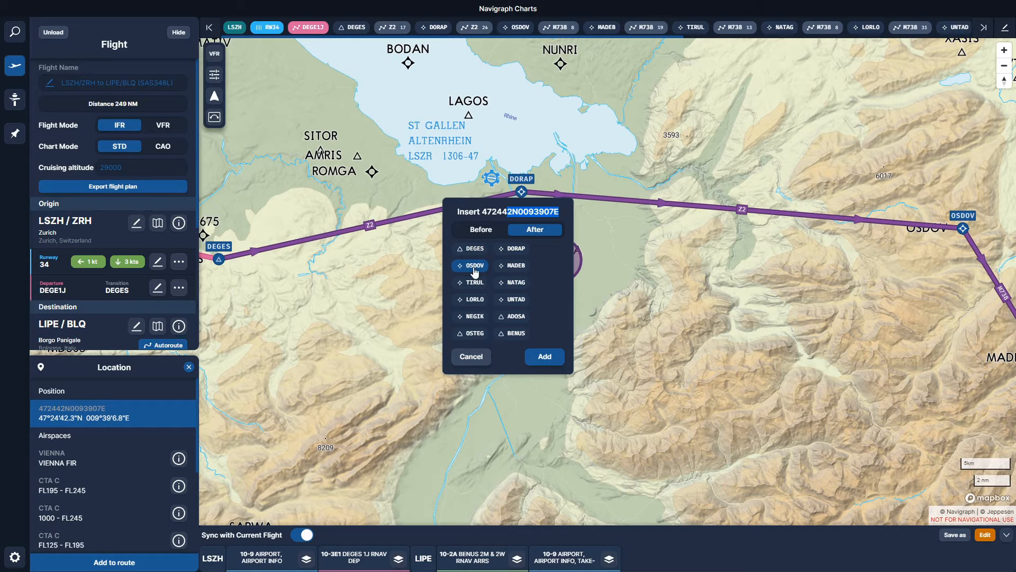
click(481, 229)
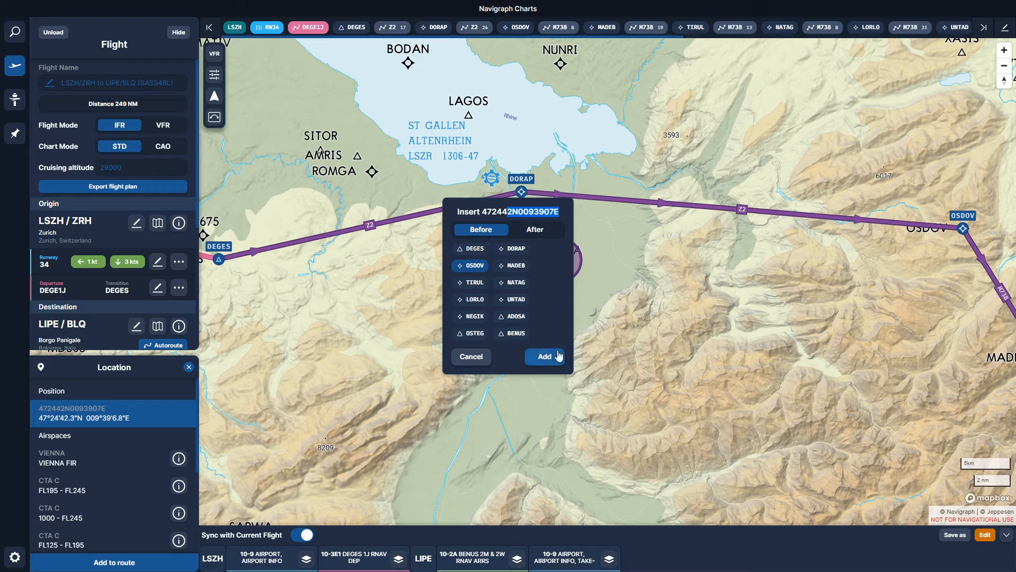
click(548, 356)
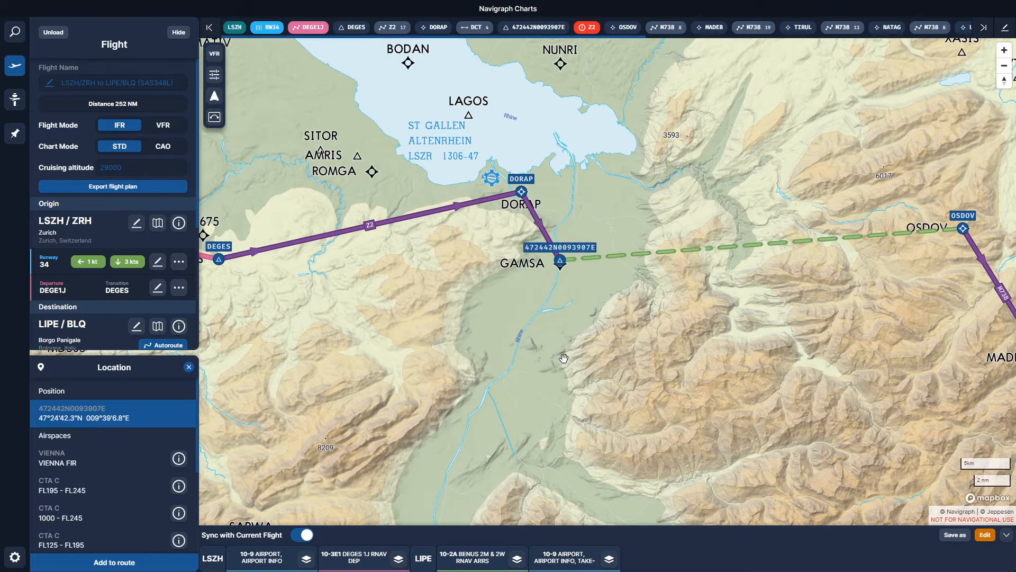
- Remove the invalid Z2 airway entry between 472442N0093907E and OSDOV from the route
drag(775, 334, 592, 324)
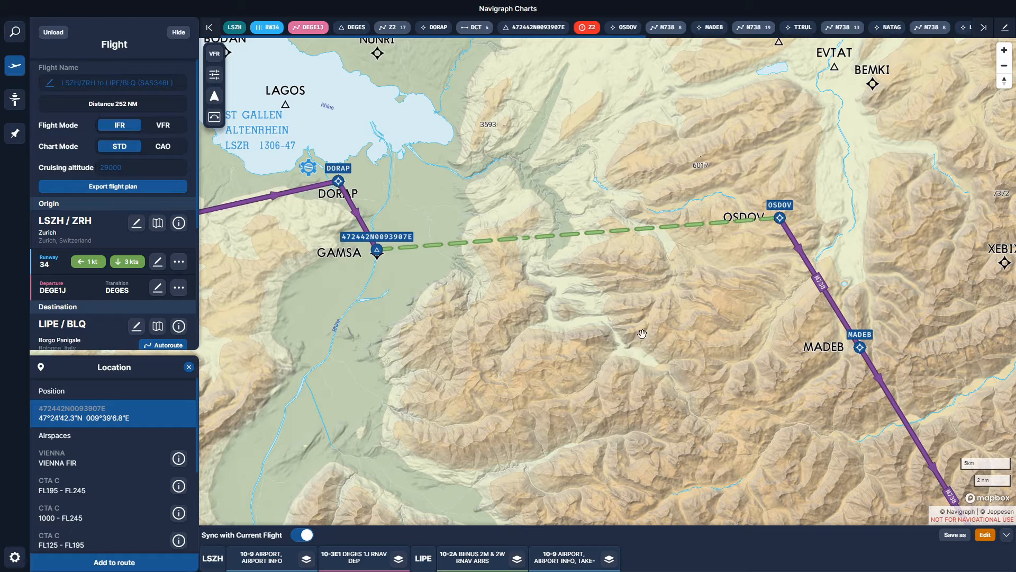
drag(409, 273, 498, 274)
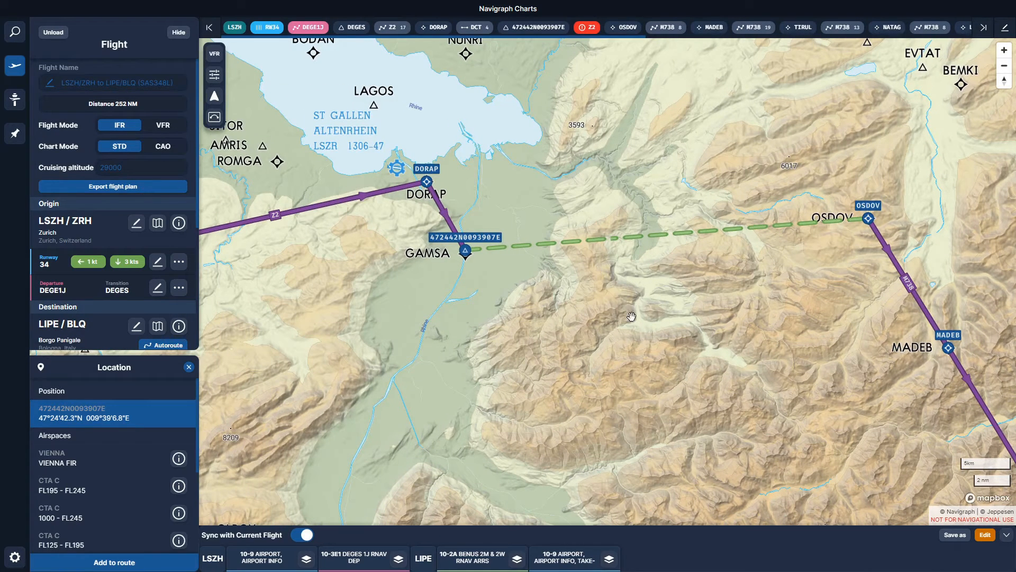
drag(572, 345, 516, 360)
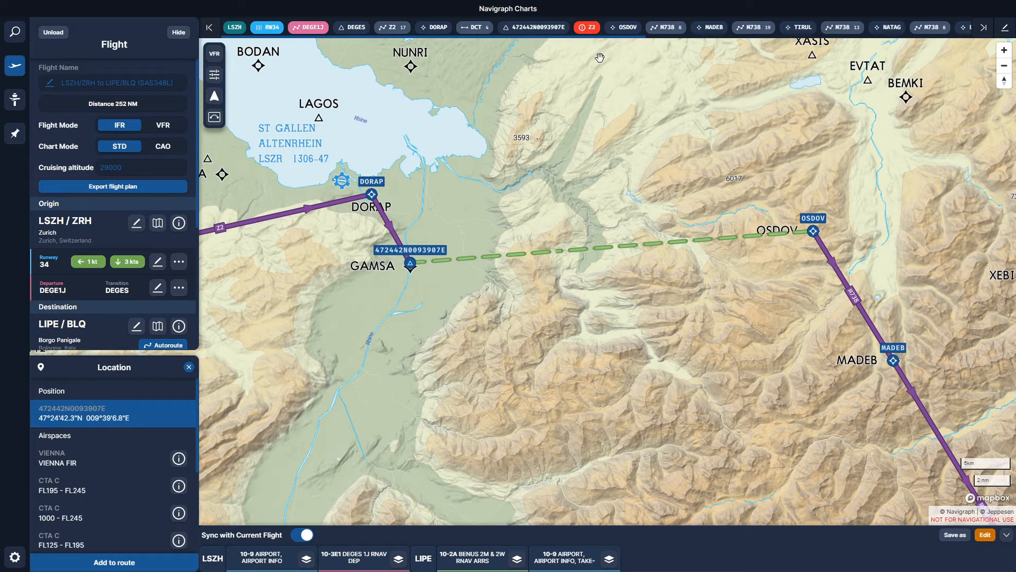
click(592, 31)
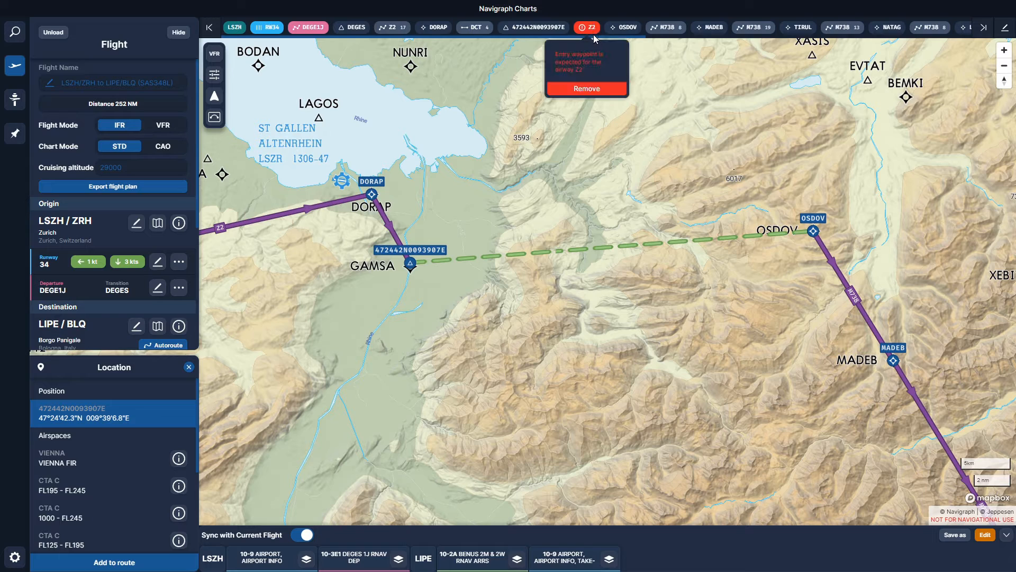
click(584, 91)
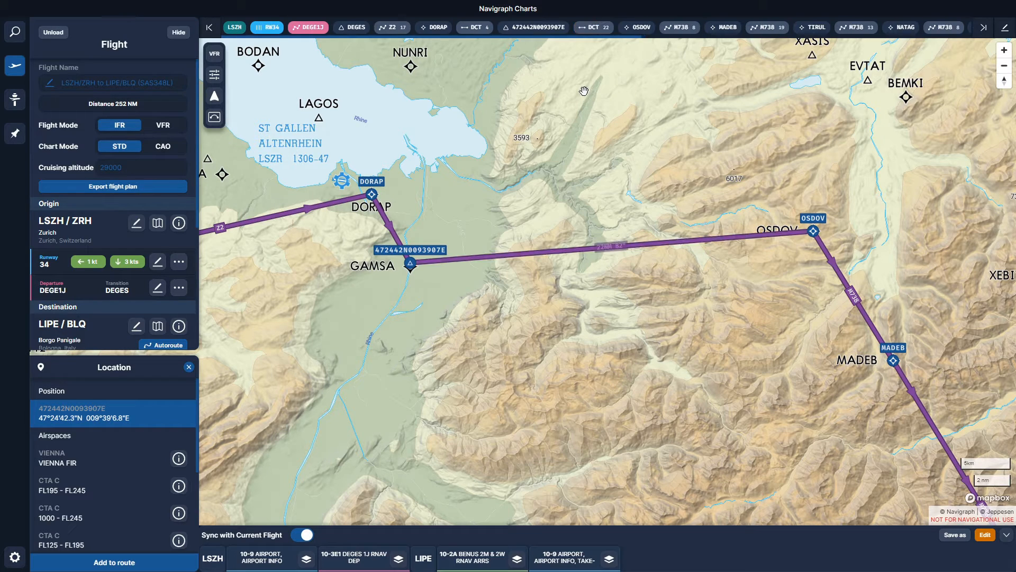
- Trace the modified route back to the LSZH runways on the map and unload the flight
scroll(688, 335, down, 1)
scroll(688, 334, down, 2)
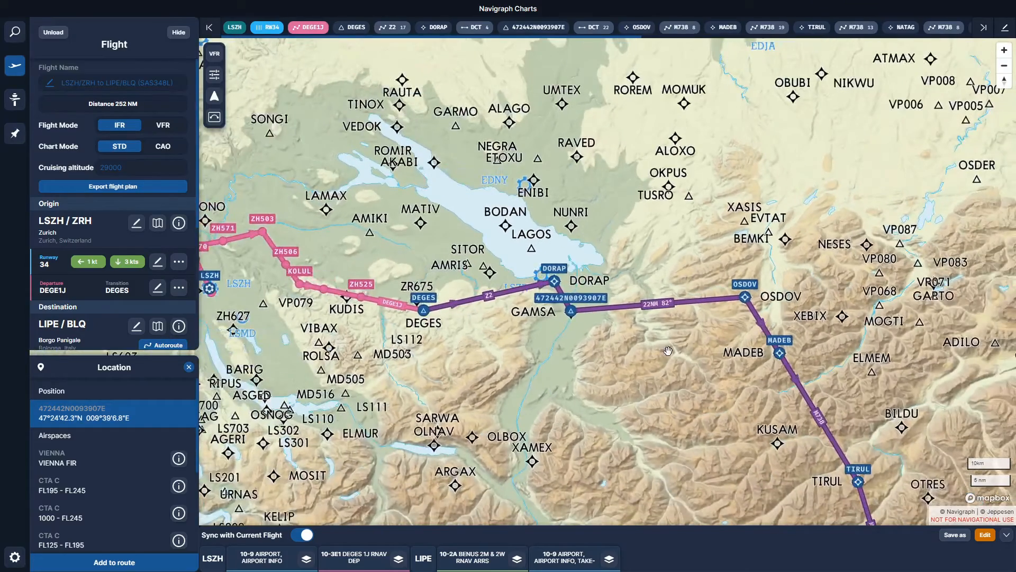
drag(668, 350, 714, 246)
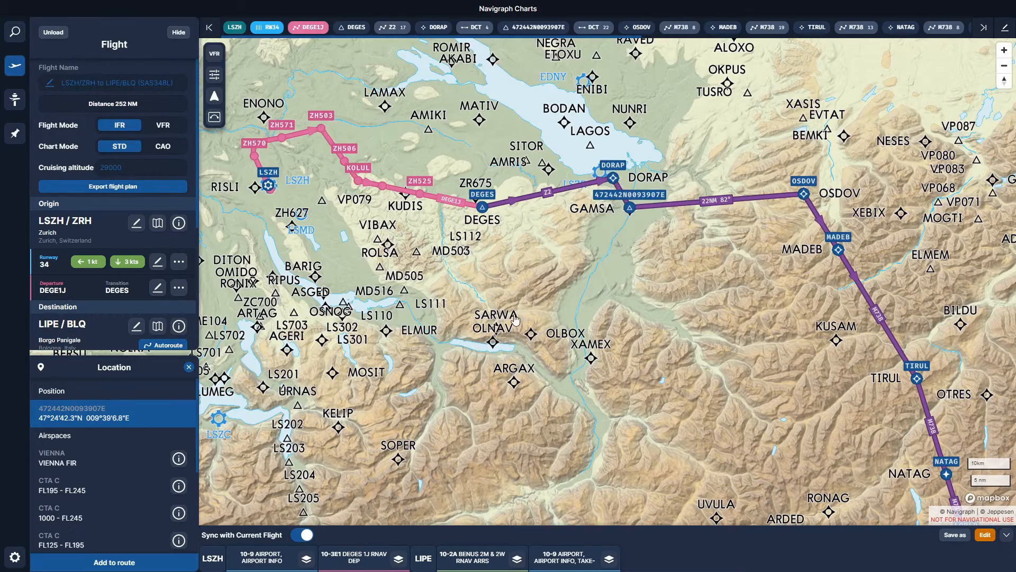
drag(515, 319, 644, 311)
drag(418, 236, 568, 339)
scroll(551, 312, up, 5)
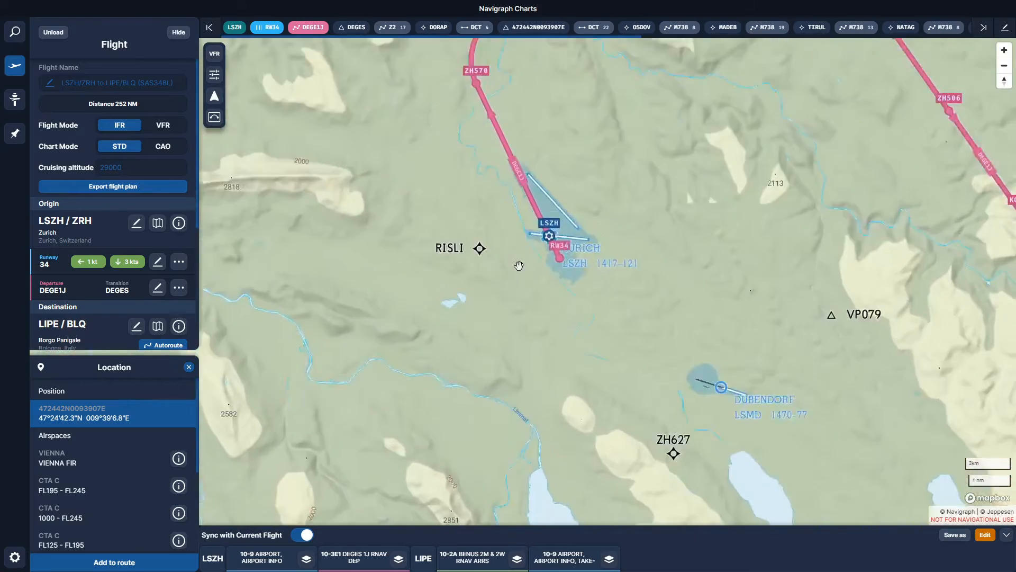
drag(771, 221, 773, 368)
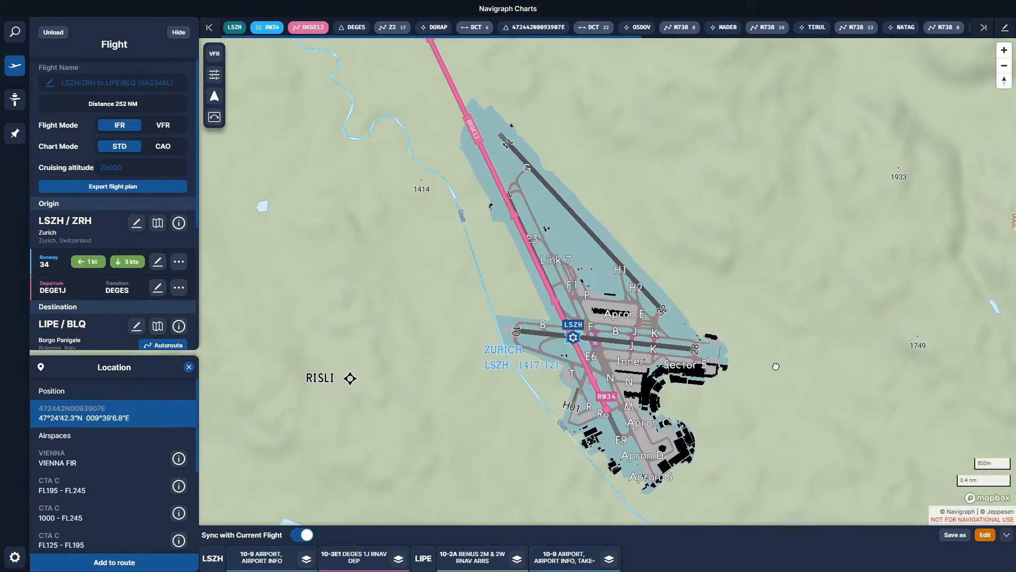
click(53, 32)
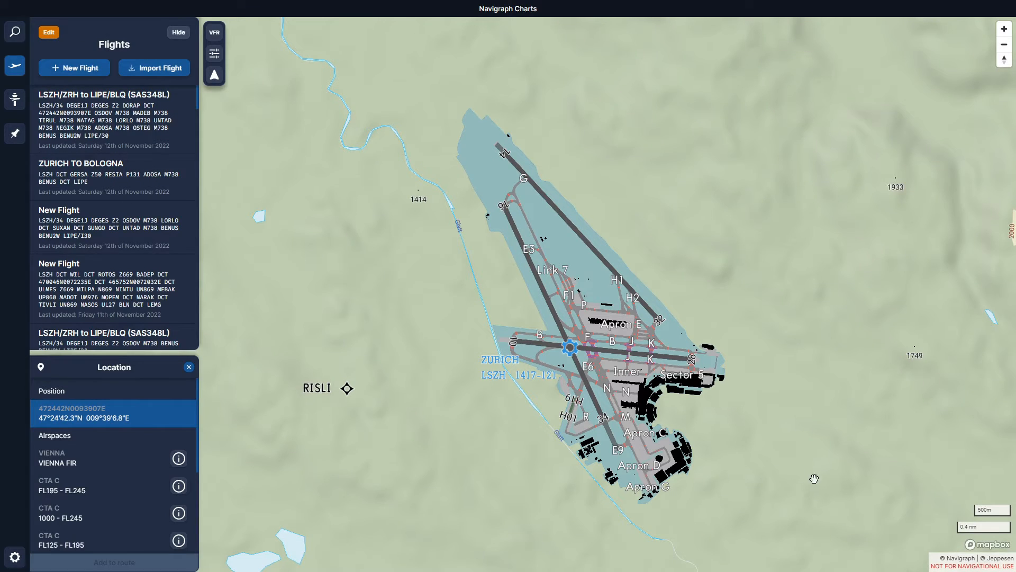
- Examine the LSZH airport map in detail, from the southern aprons and docks up to Apron E and Link 7
scroll(697, 405, up, 3)
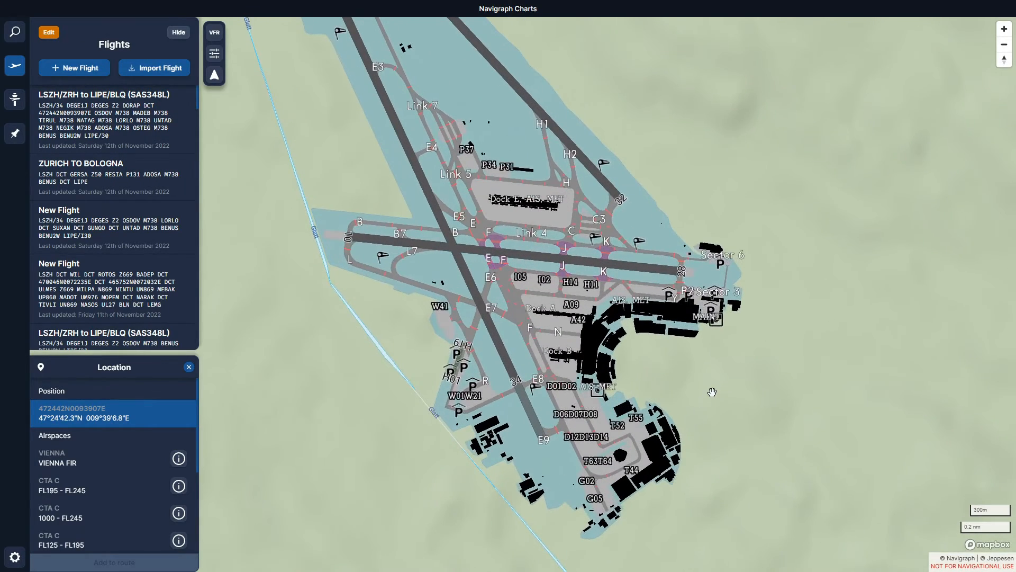
drag(710, 390, 779, 406)
scroll(699, 386, up, 3)
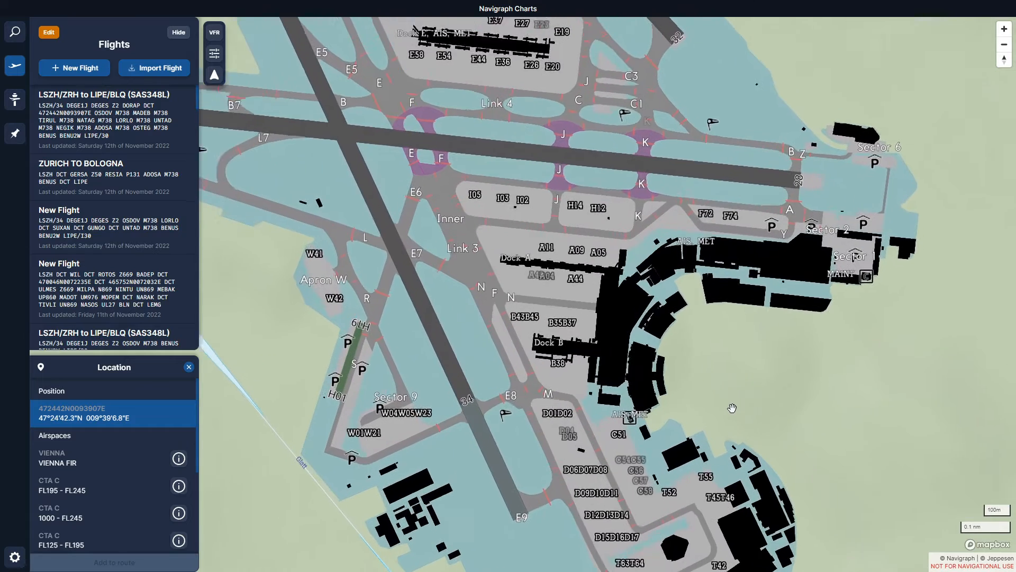
drag(725, 413, 787, 294)
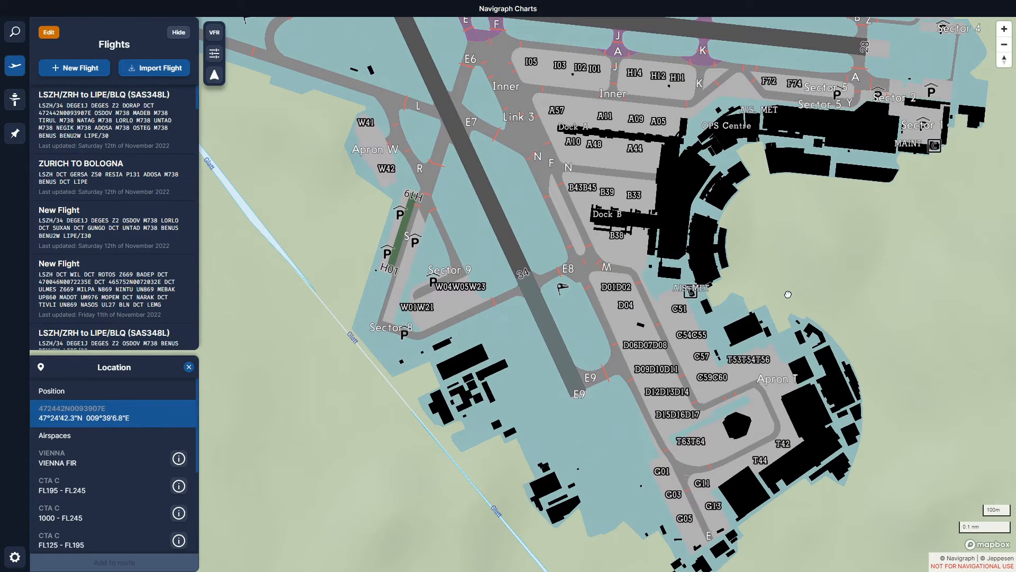
scroll(803, 447, up, 1)
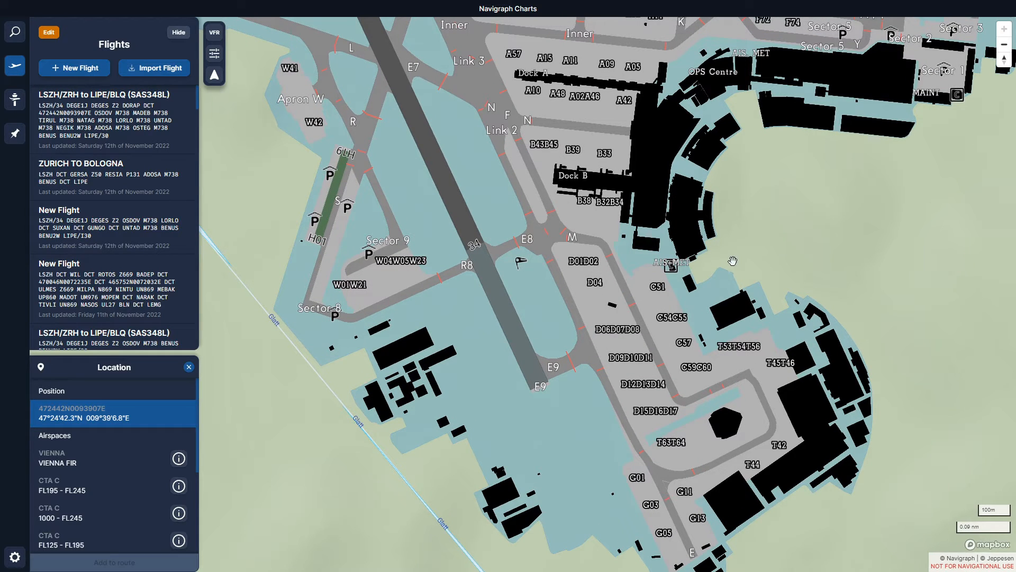
drag(684, 221, 656, 411)
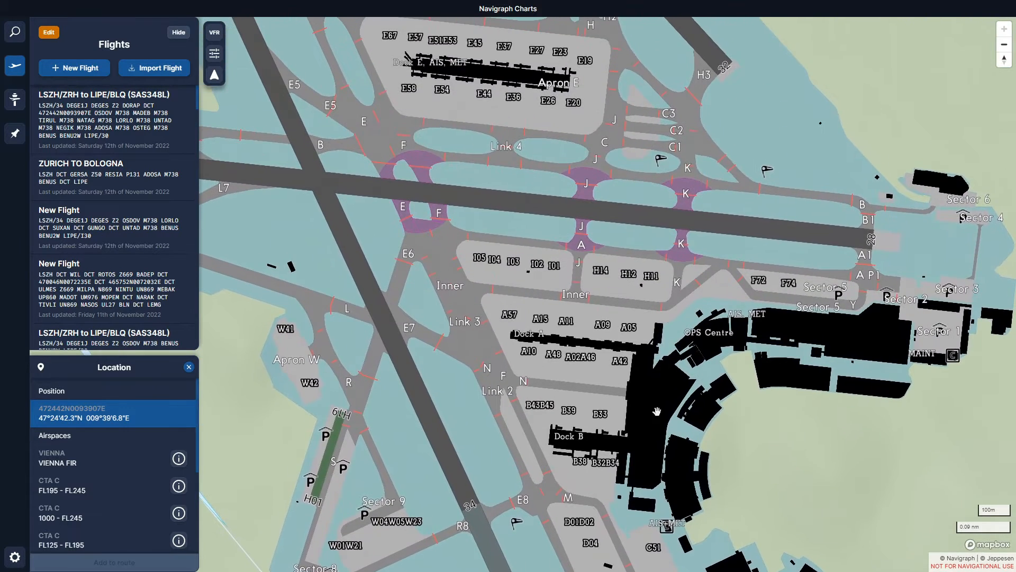
drag(654, 281, 662, 405)
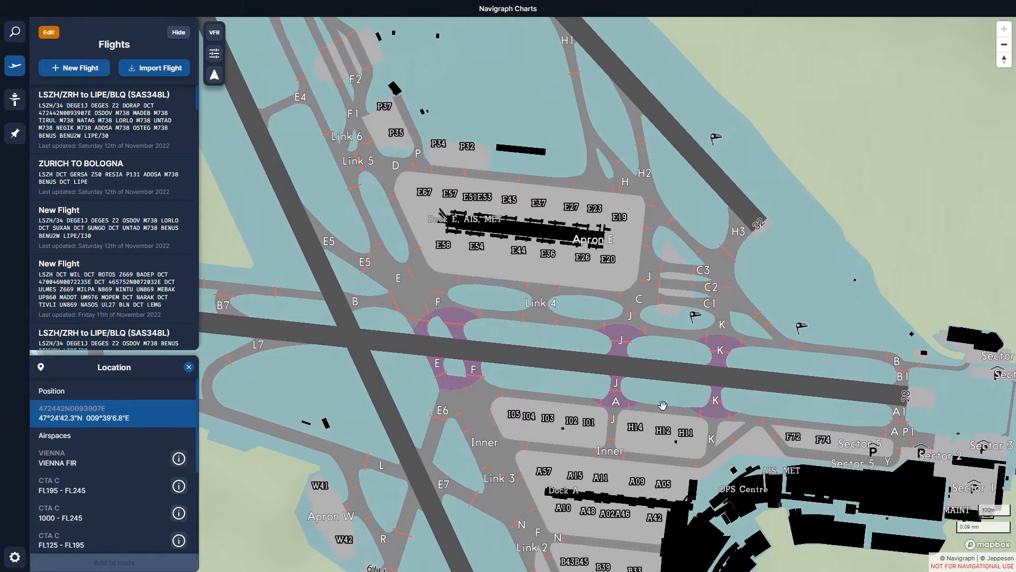
drag(600, 262, 791, 389)
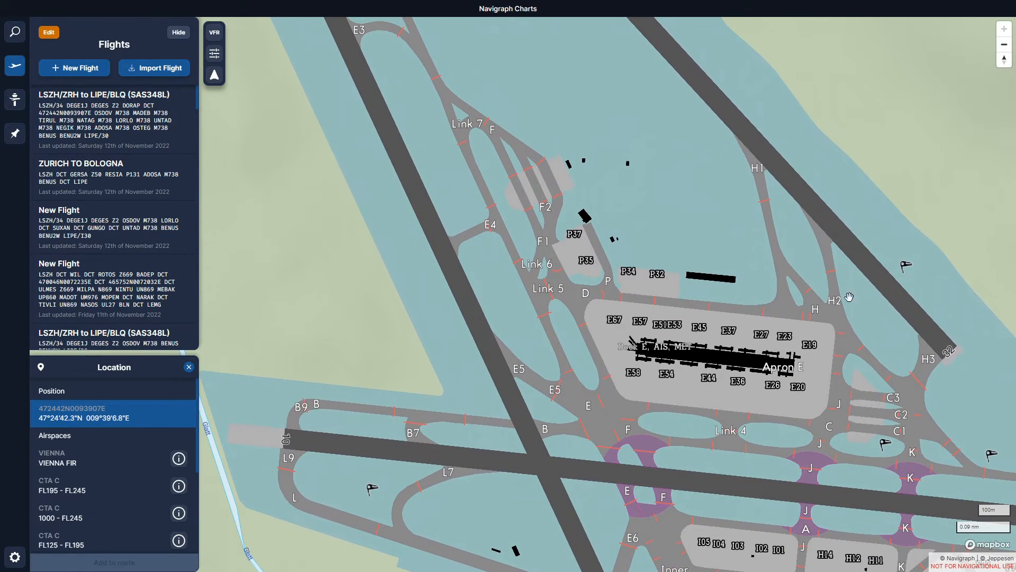
- Check the Moving Maps options, close them, and survey the overall runway and taxiway layout at LSZH
click(214, 77)
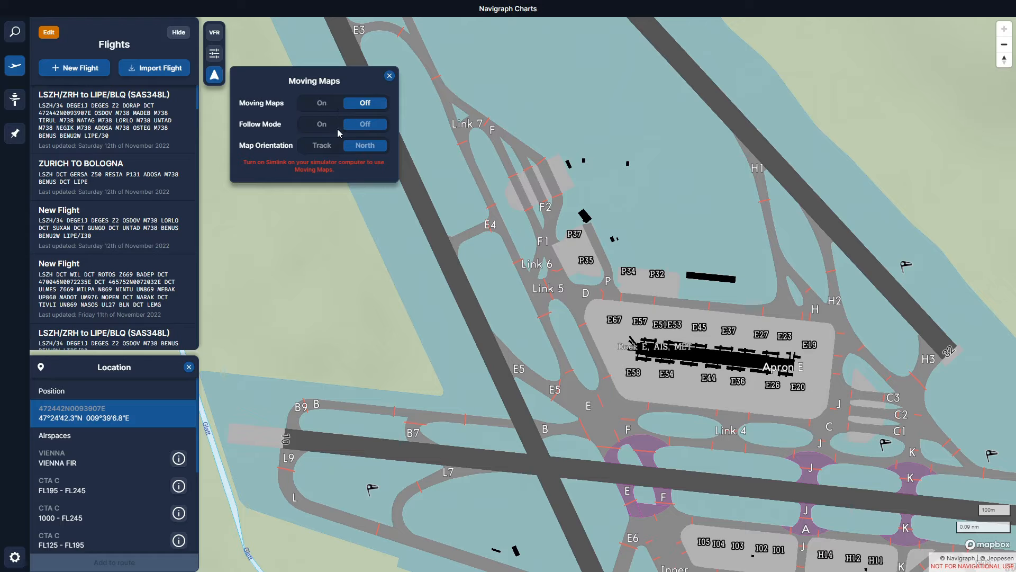
click(391, 77)
drag(758, 327, 723, 308)
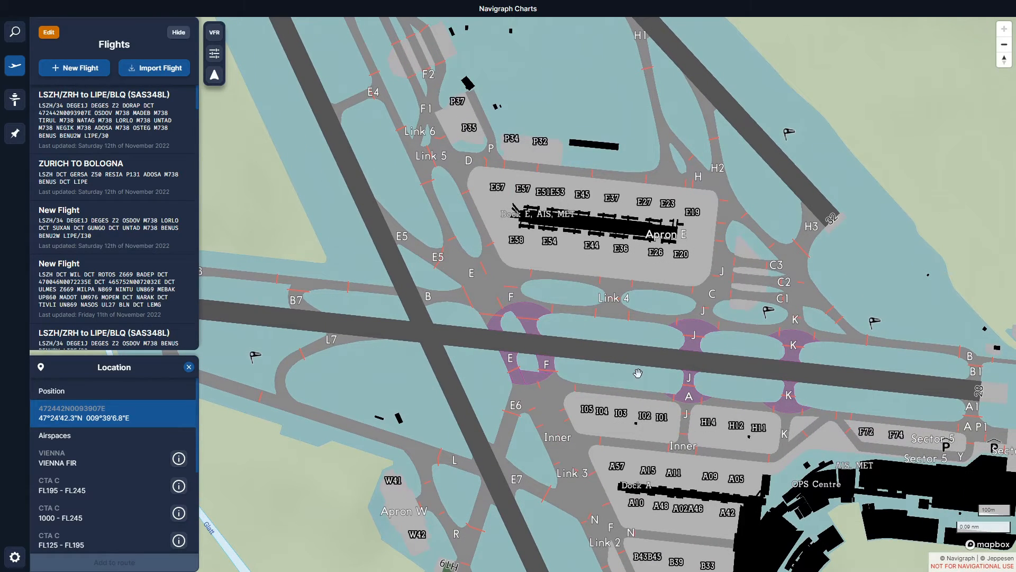
scroll(633, 368, down, 2)
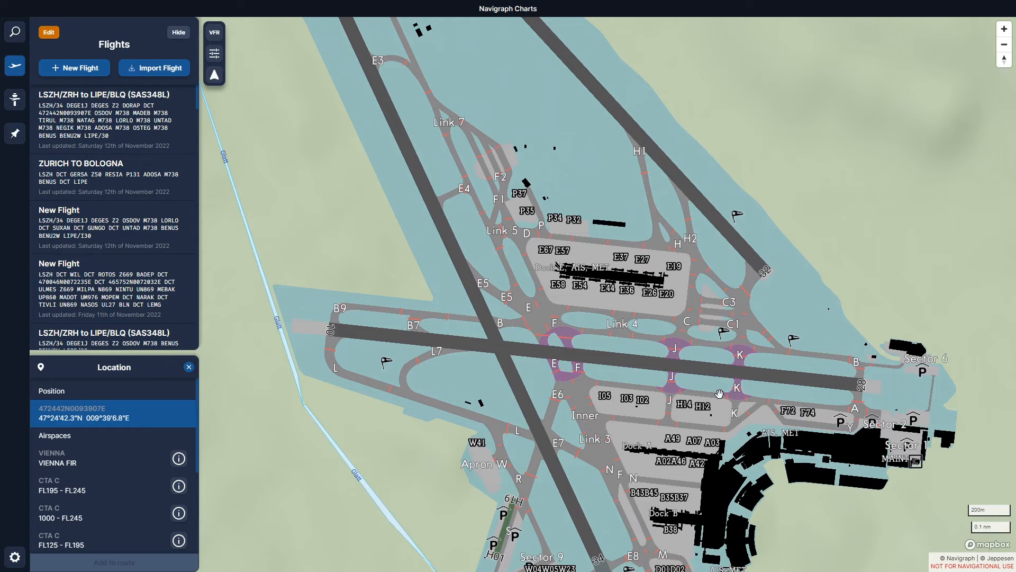
scroll(719, 394, down, 1)
scroll(714, 400, down, 1)
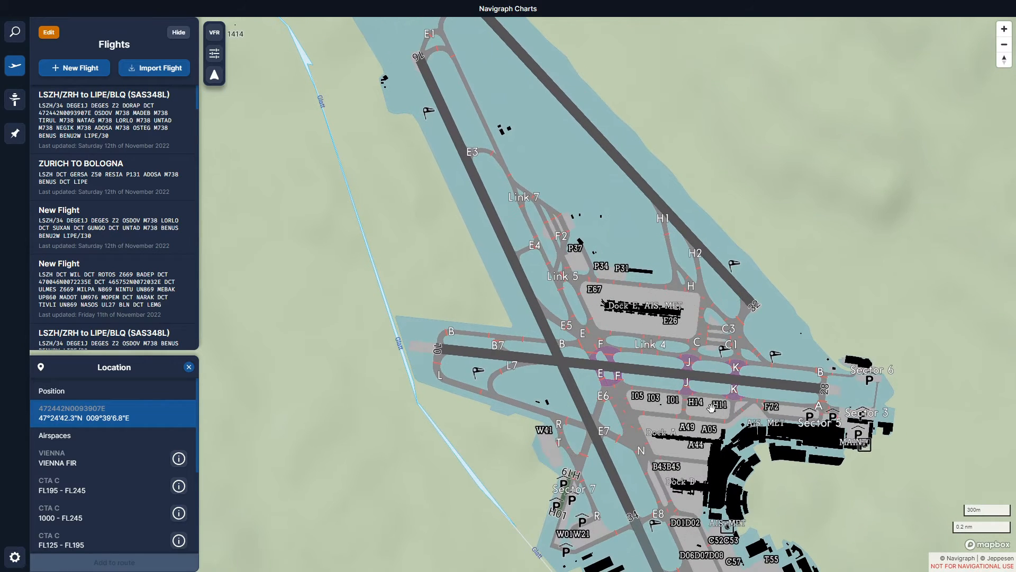
drag(712, 407, 646, 416)
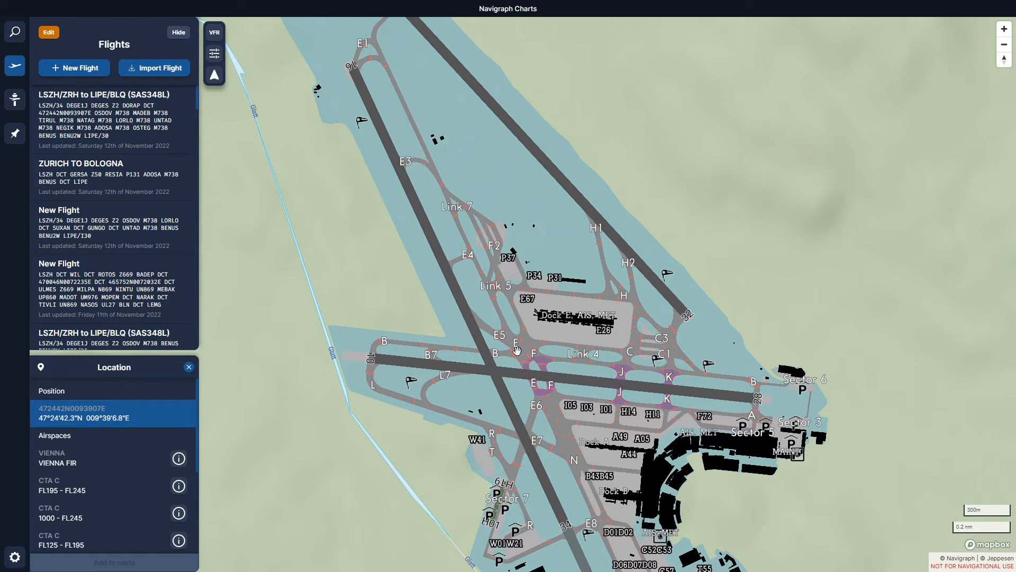
drag(581, 278, 629, 191)
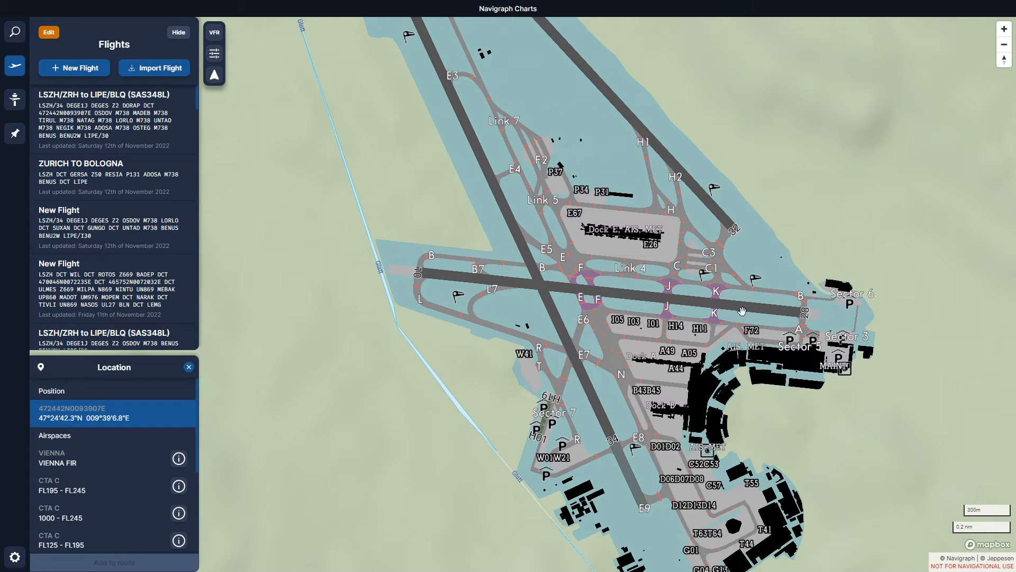
drag(703, 422, 677, 374)
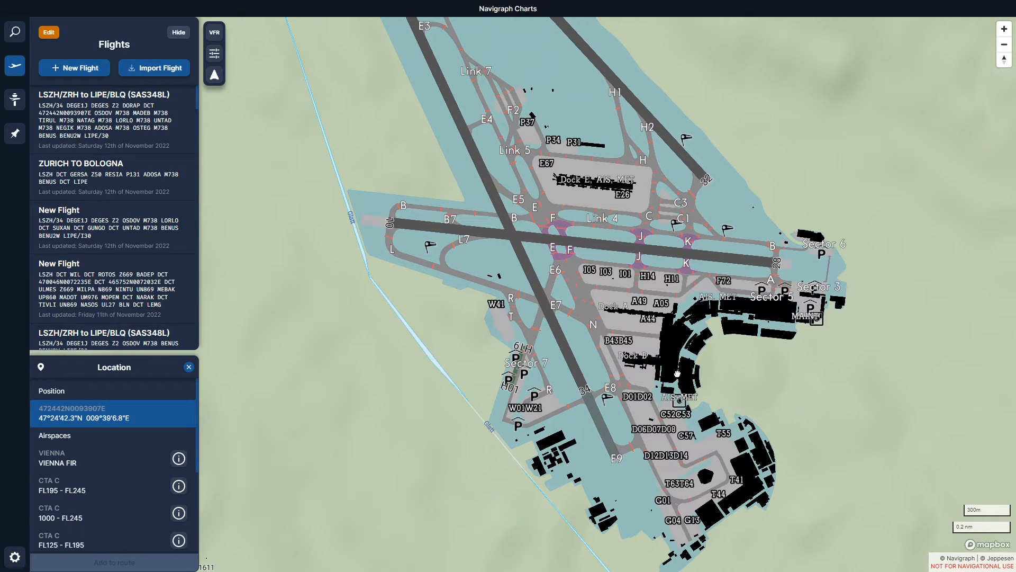
- Inspect the stands around Dock A and Dock B and the taxiways near the LSZH runway intersection
scroll(677, 374, up, 5)
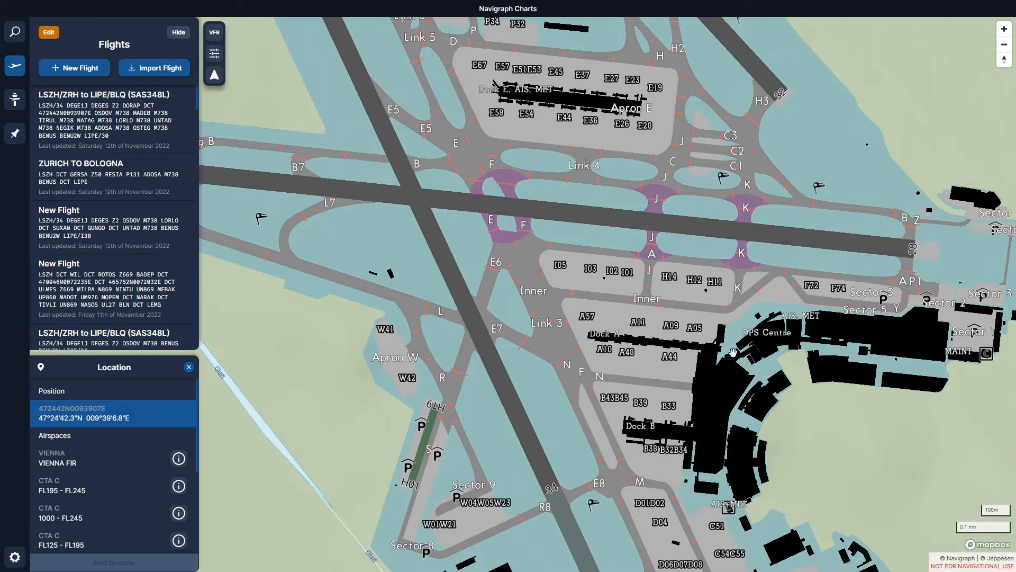
scroll(735, 352, up, 1)
drag(702, 334, 696, 360)
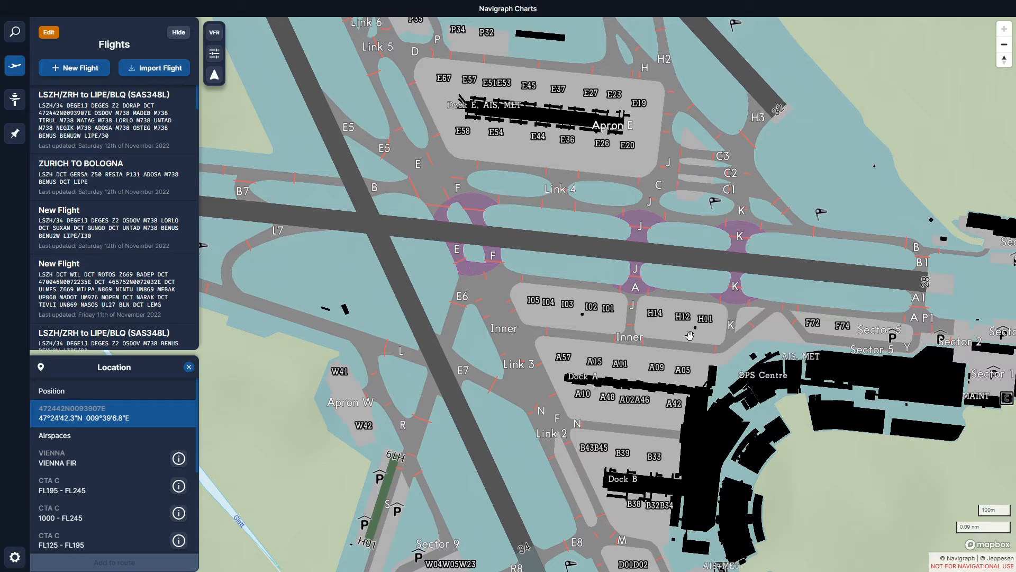
scroll(692, 352, down, 3)
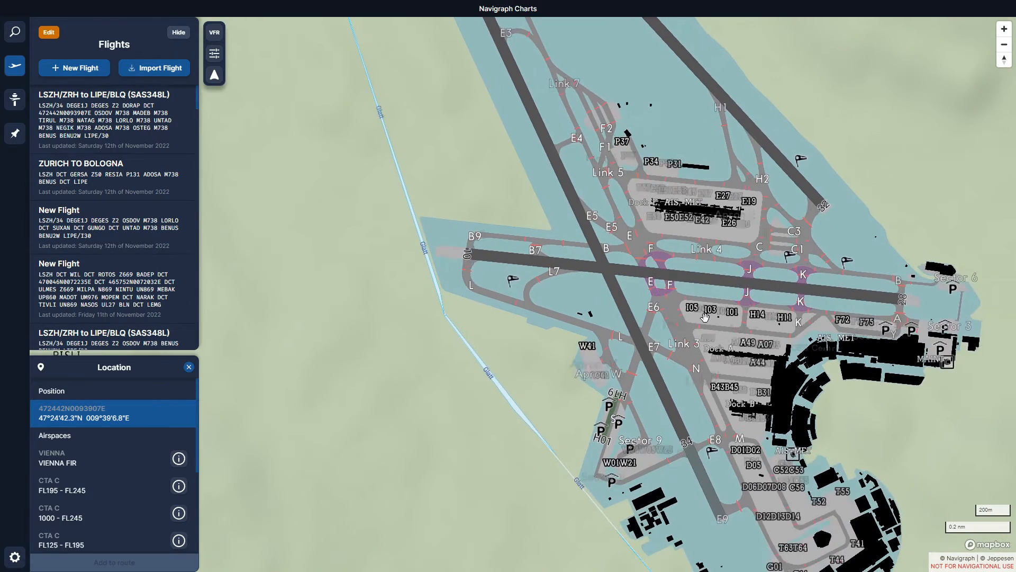
drag(618, 189, 589, 237)
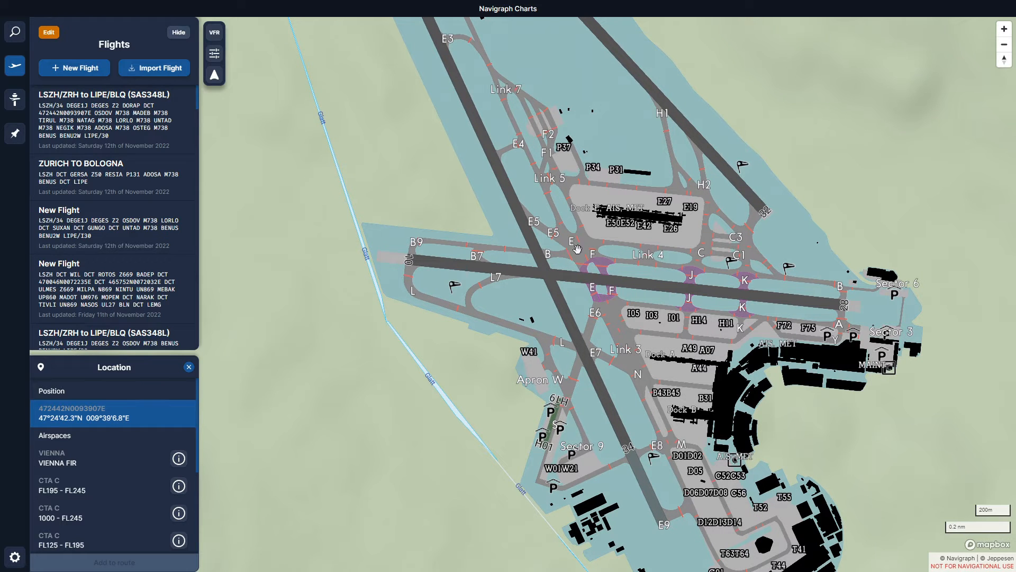
- Clear the flight list and location details from the map to show LSZH with its surroundings
drag(566, 228, 516, 190)
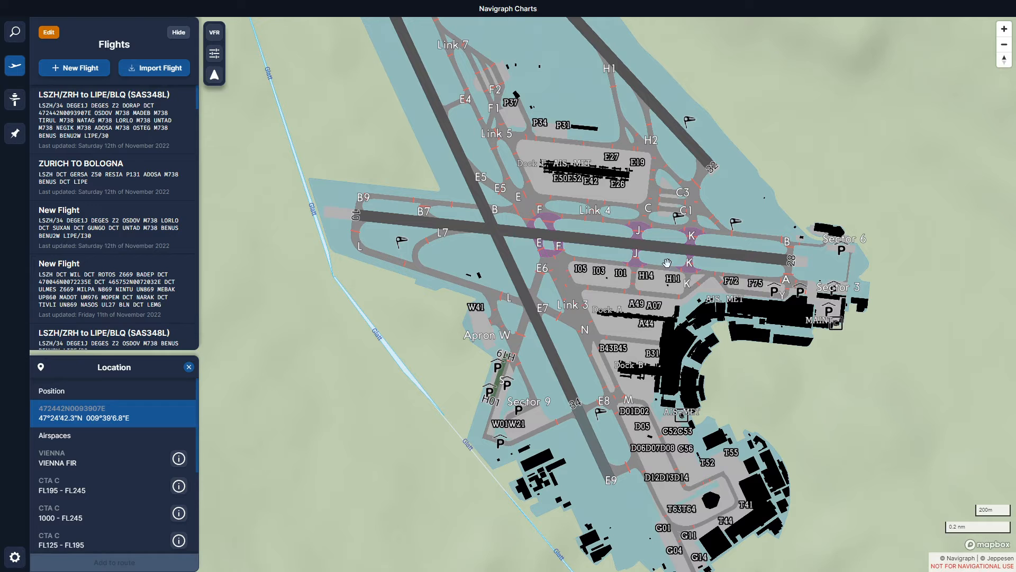
drag(688, 352, 721, 298)
scroll(721, 298, down, 5)
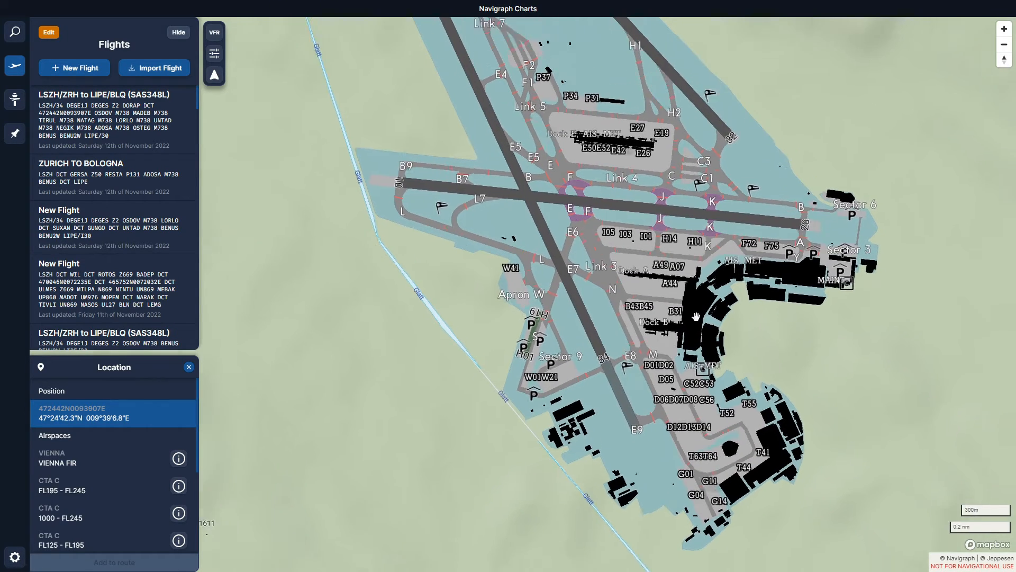
scroll(695, 316, down, 4)
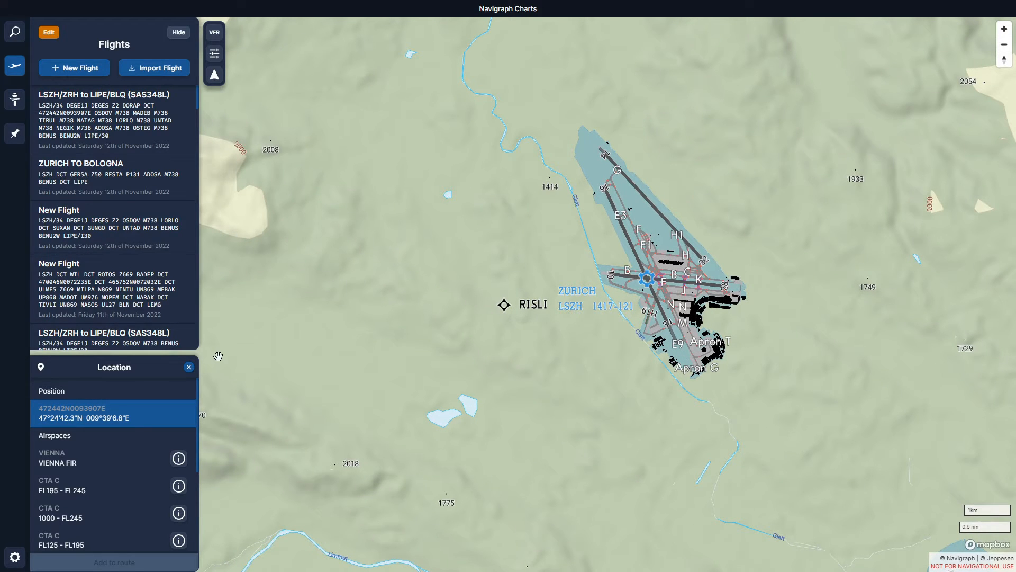
click(179, 33)
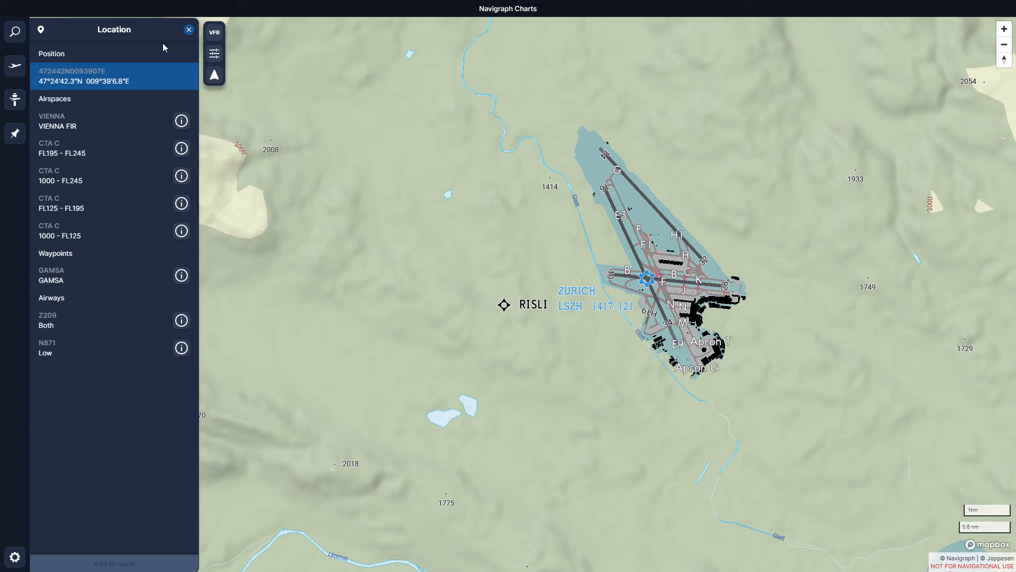
click(189, 29)
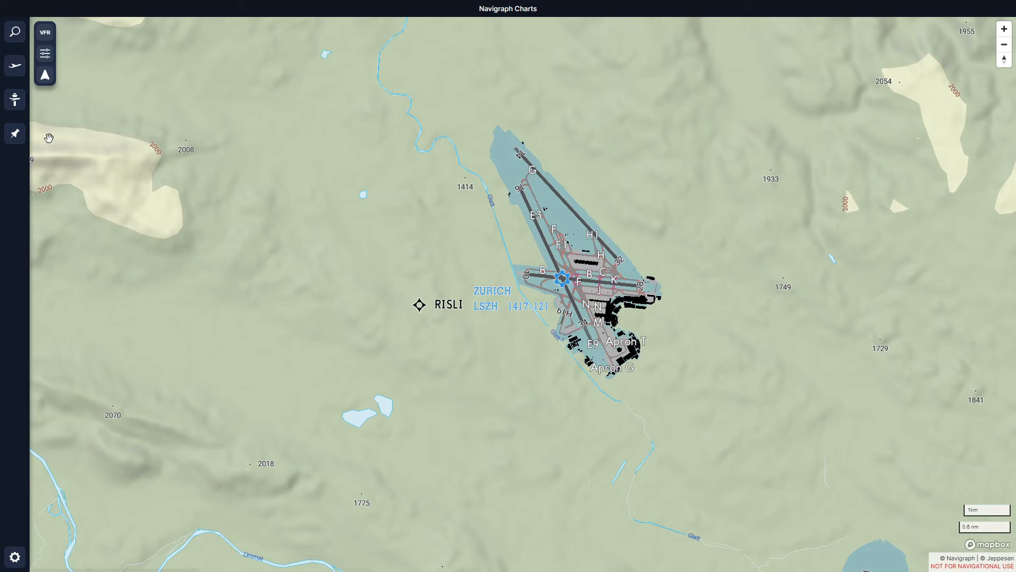
scroll(209, 191, down, 1)
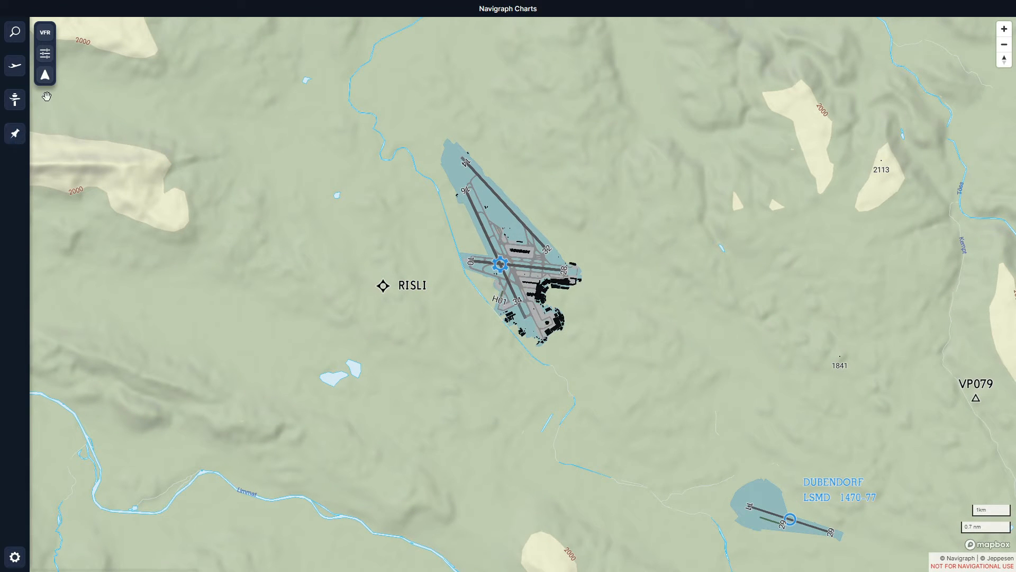
- Load the most recent saved flight LSZH/ZRH to LIPE/BLQ (SAS348L) and bring its LSZH departure into view
click(15, 65)
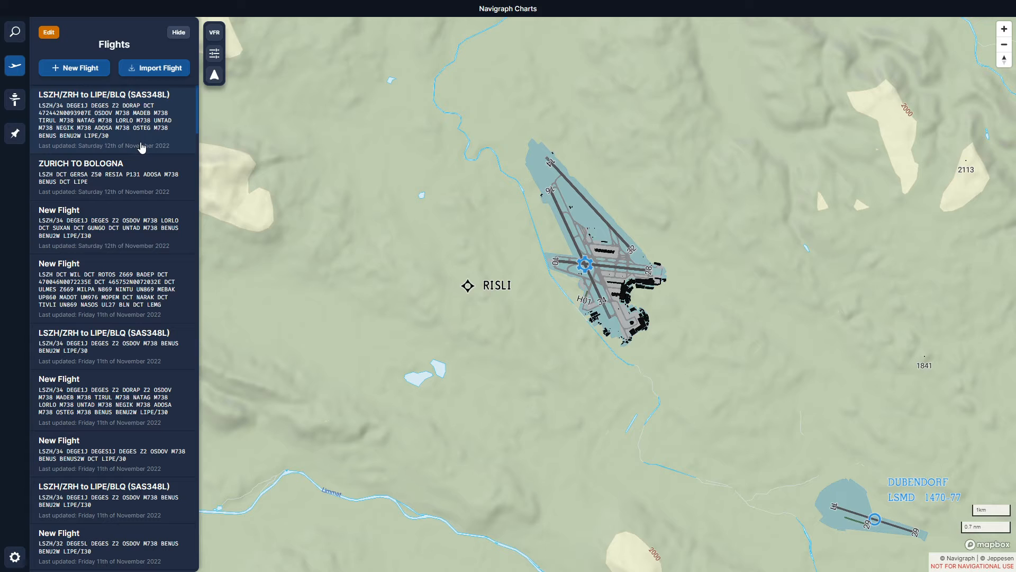
click(130, 127)
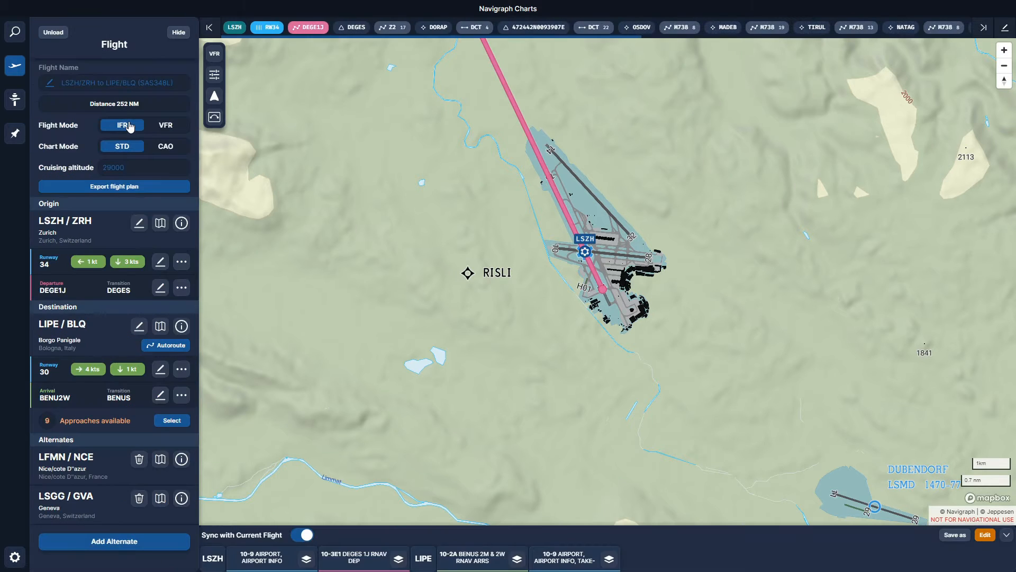
drag(386, 240, 432, 196)
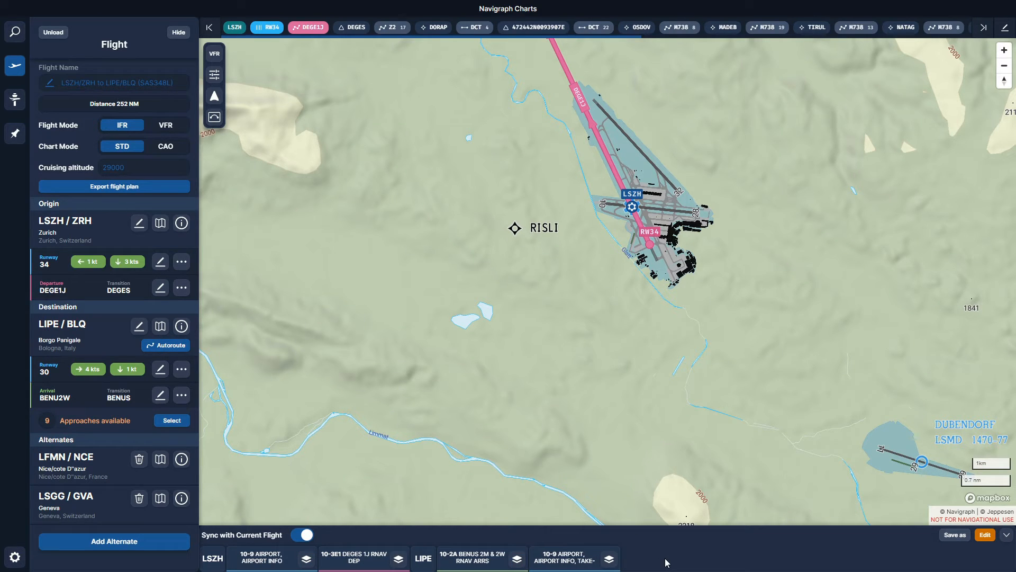
- Preview the pinned LSZH 10-9 and 10-3E1 charts as map overlays and the LIPE 10-2A and 10-9 charts at full size
click(306, 560)
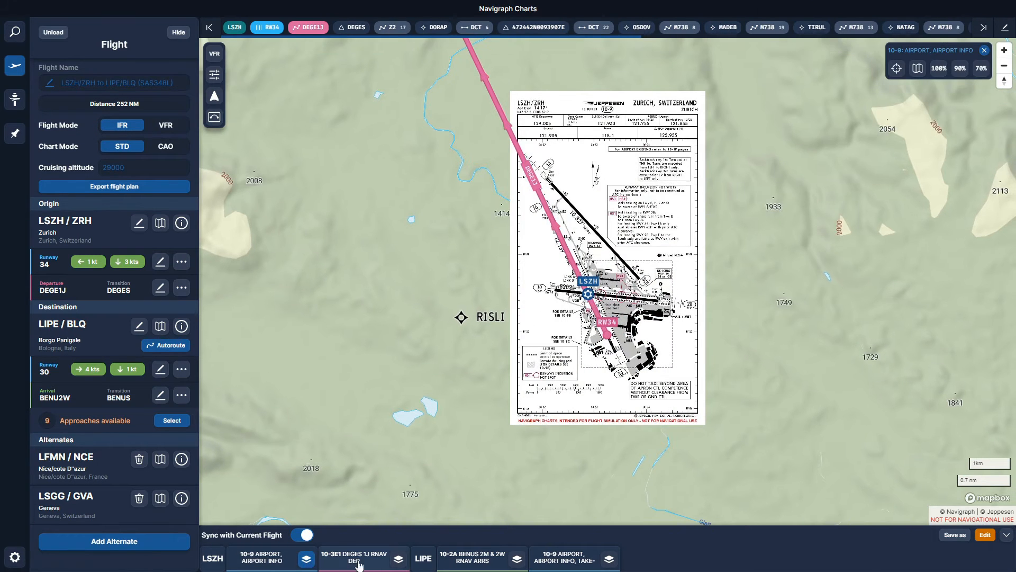
click(398, 560)
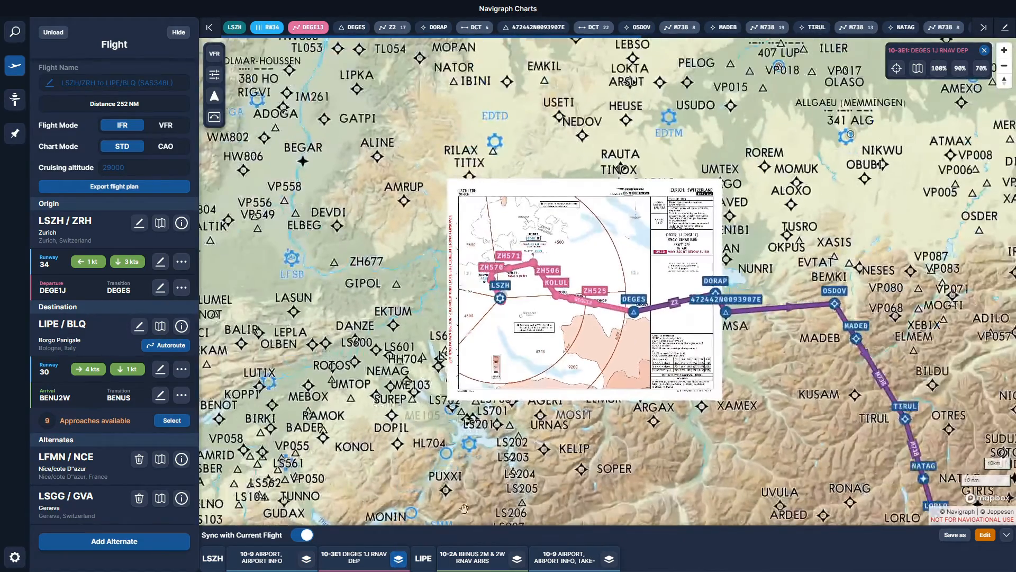
click(489, 560)
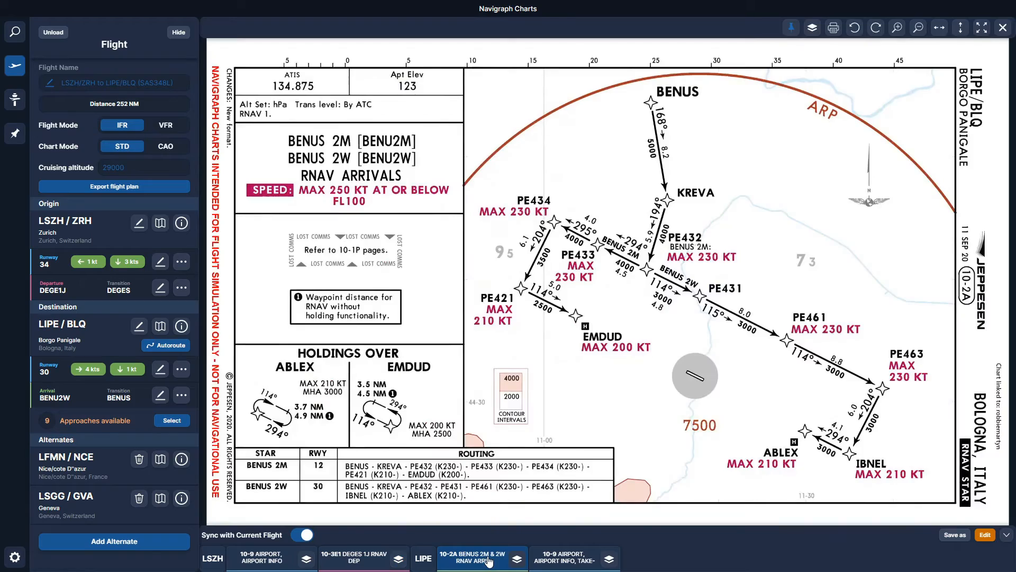
click(560, 561)
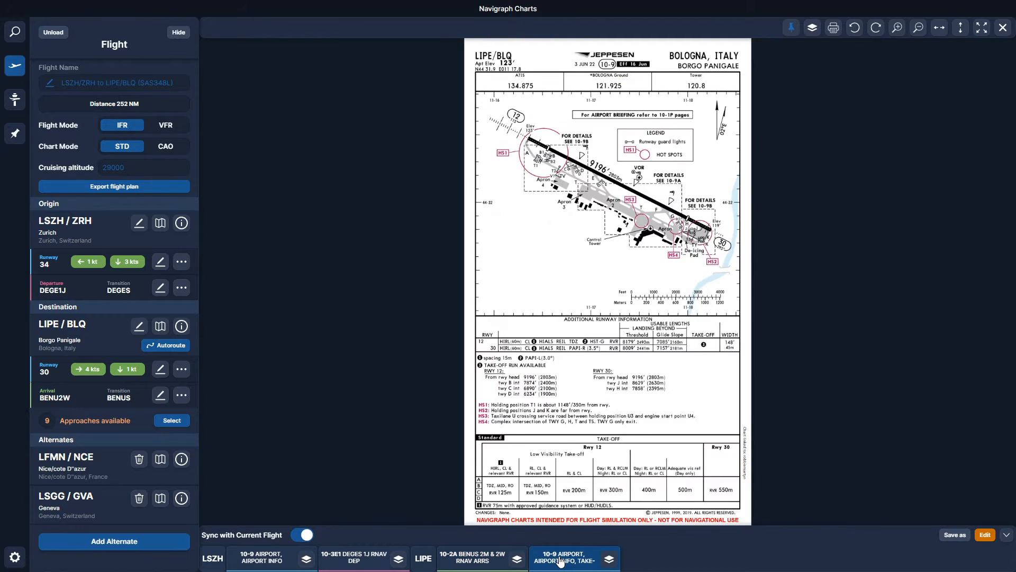
- Open the LSZH 10-9 airport chart and examine its runway and apron layout
click(284, 564)
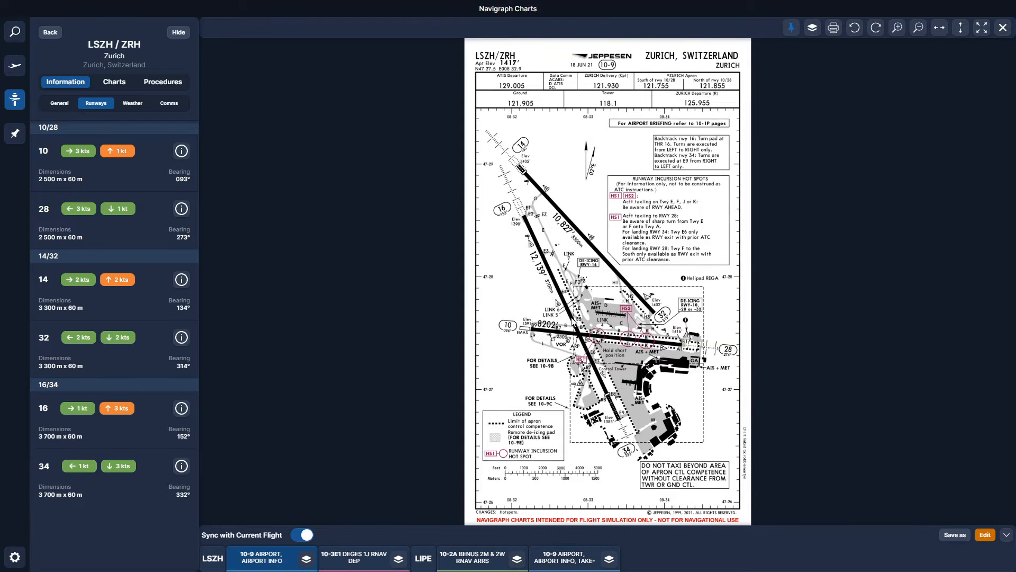
scroll(575, 324, up, 3)
scroll(586, 328, down, 3)
scroll(586, 328, down, 2)
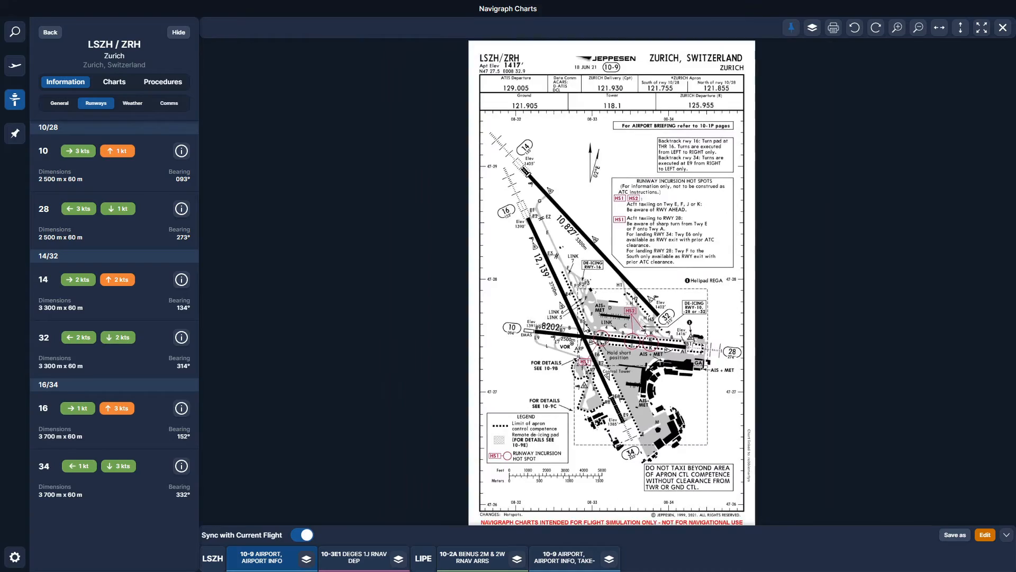
- Overlay the LSZH 10-9 chart and the LIPE 10-2A BENUS arrival chart on the map, and view the LIPE 10-9 chart
click(306, 559)
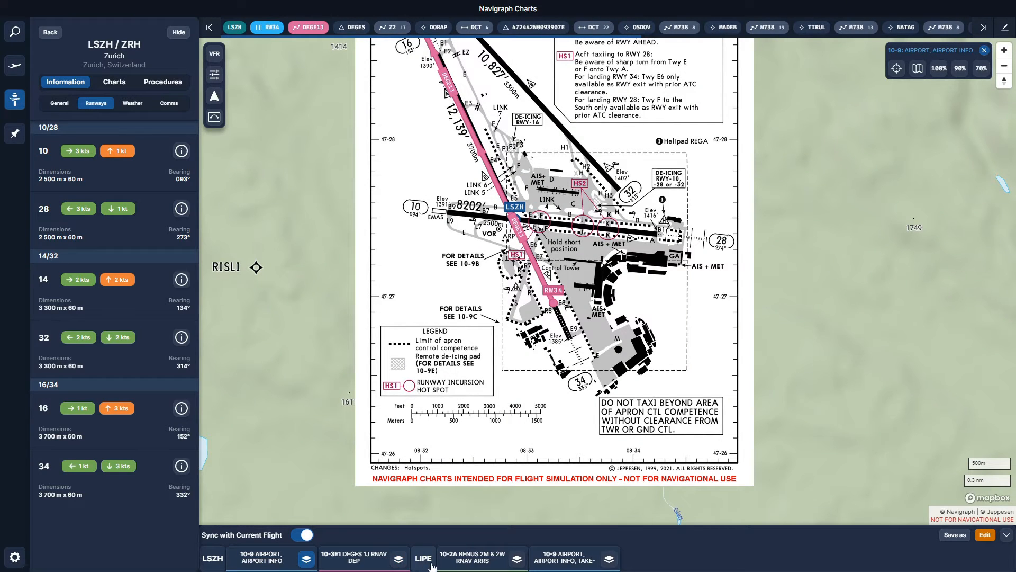
click(519, 560)
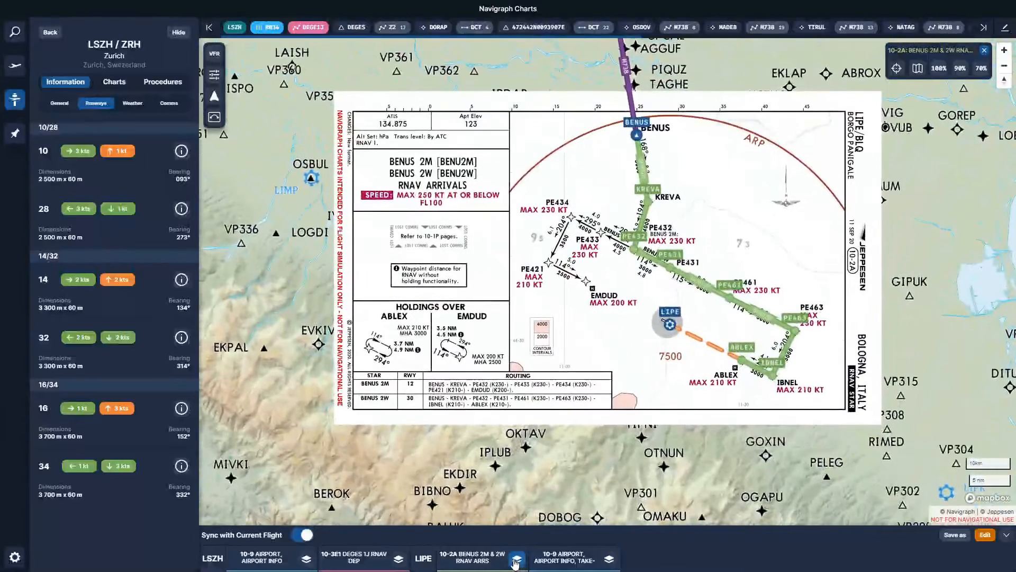
click(571, 561)
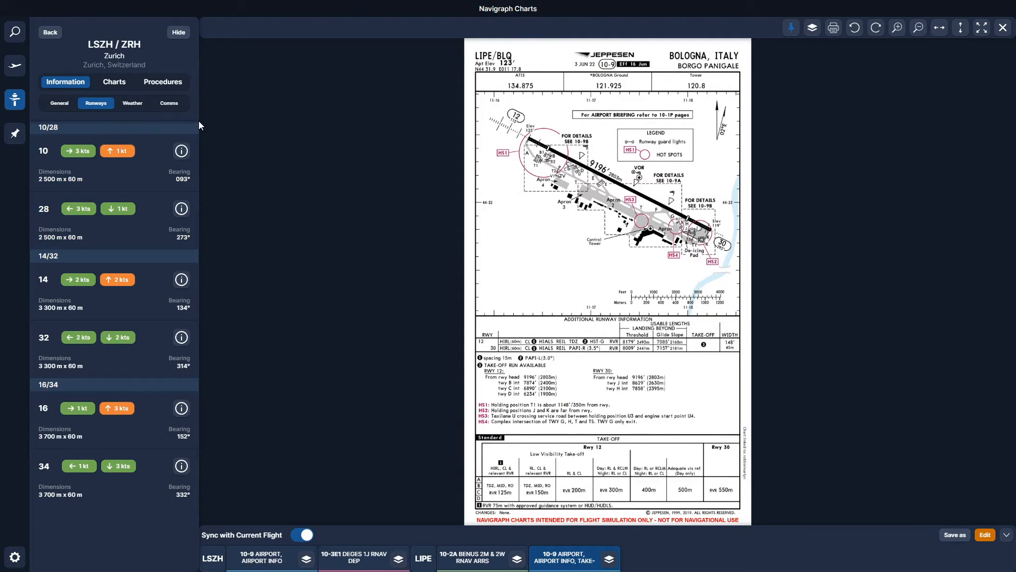
- Pin the LSZH taxi chart 10-9C for parking stands areas A, B, C, D, G, T & W and open it
click(110, 83)
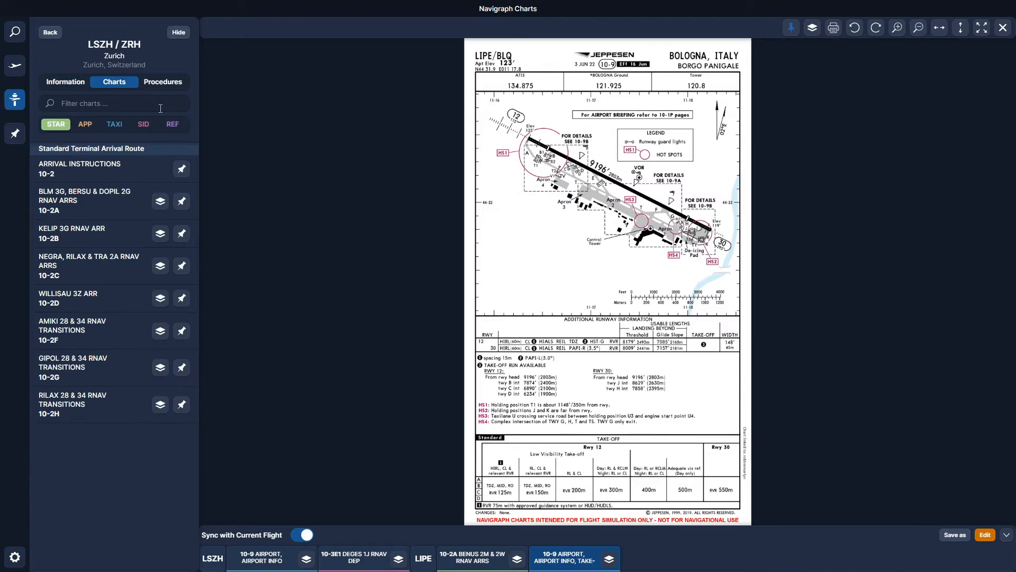
click(114, 127)
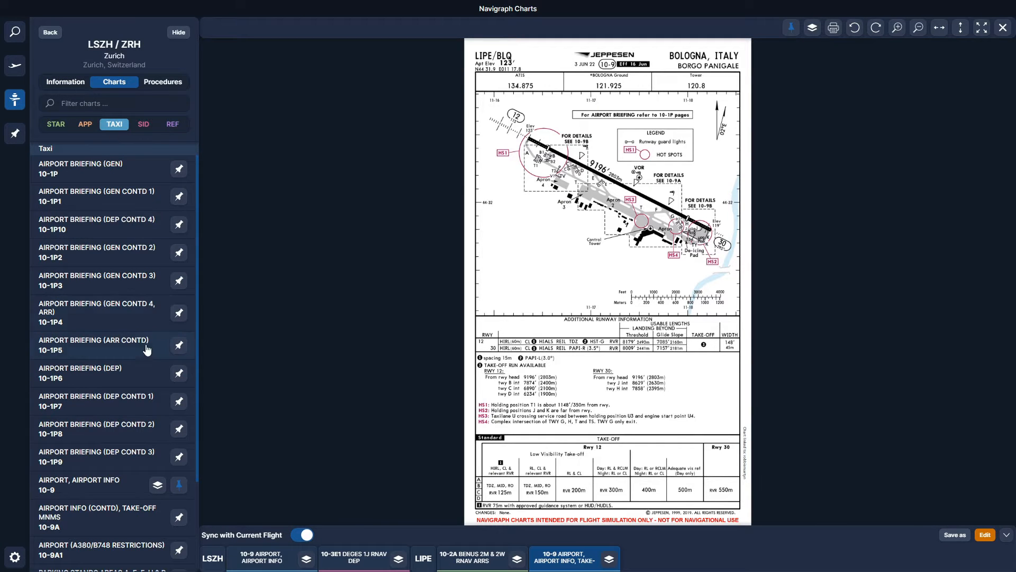
scroll(143, 354, down, 3)
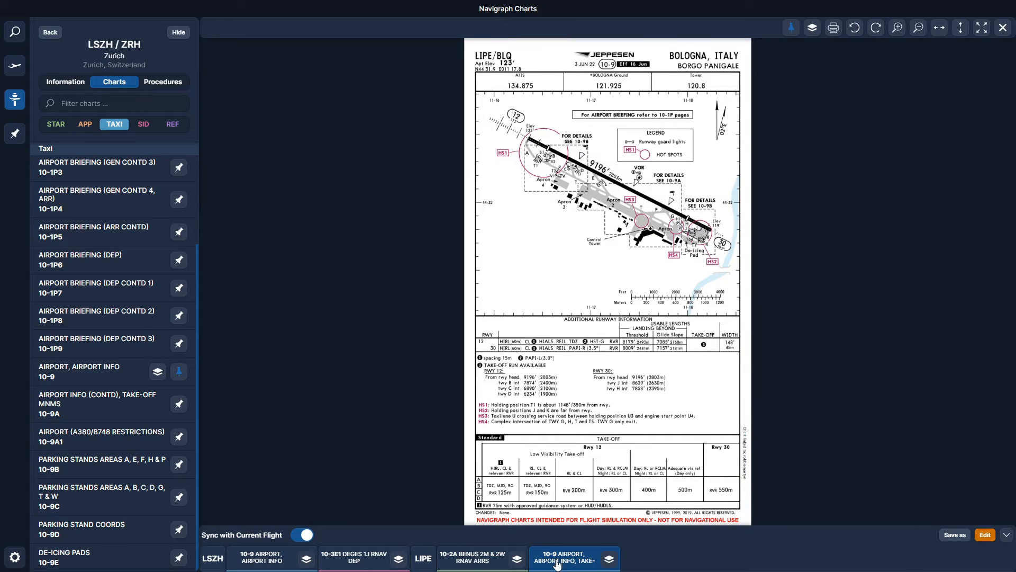
click(179, 498)
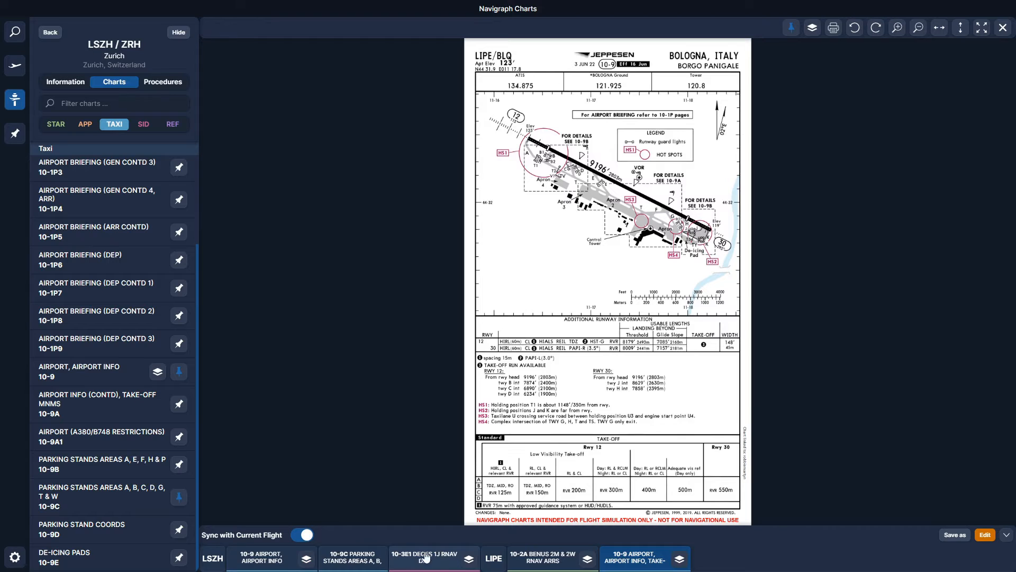
click(354, 560)
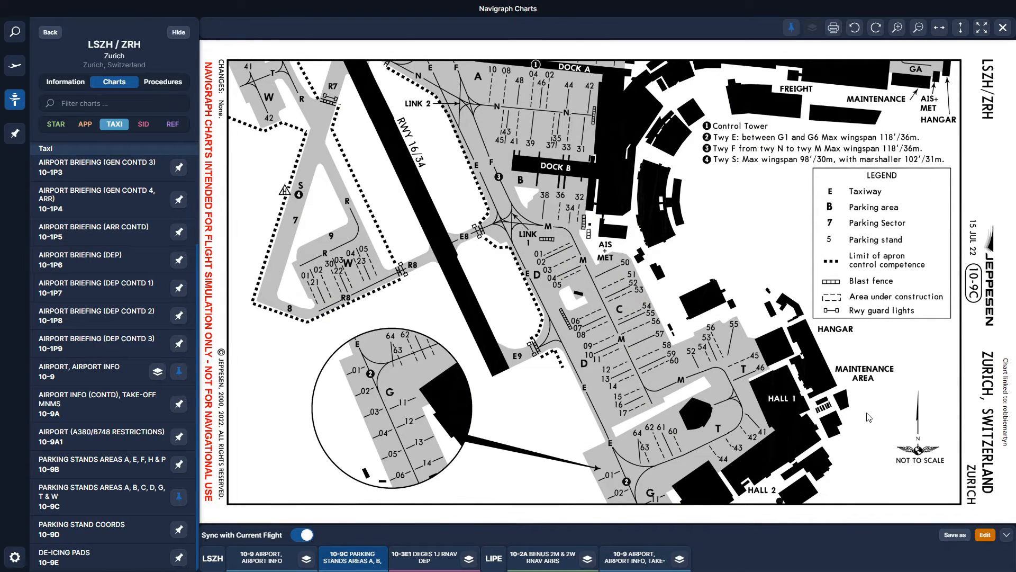
- Save the pinned charts as a new pinboard named ZURICH TO BOLOGNA
click(953, 535)
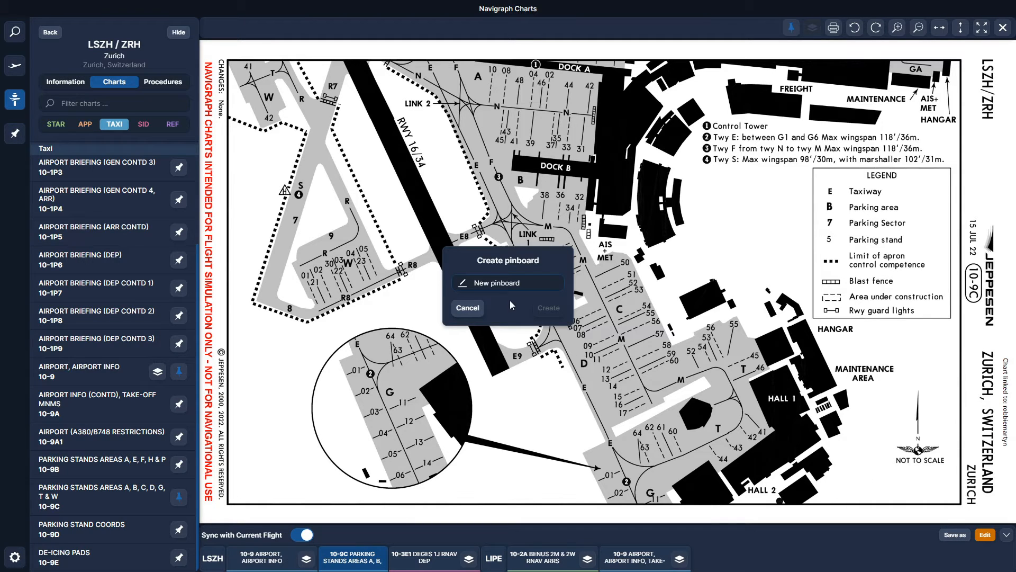
text(Z)
key(BackSpace)
text(ZURICH TO BO)
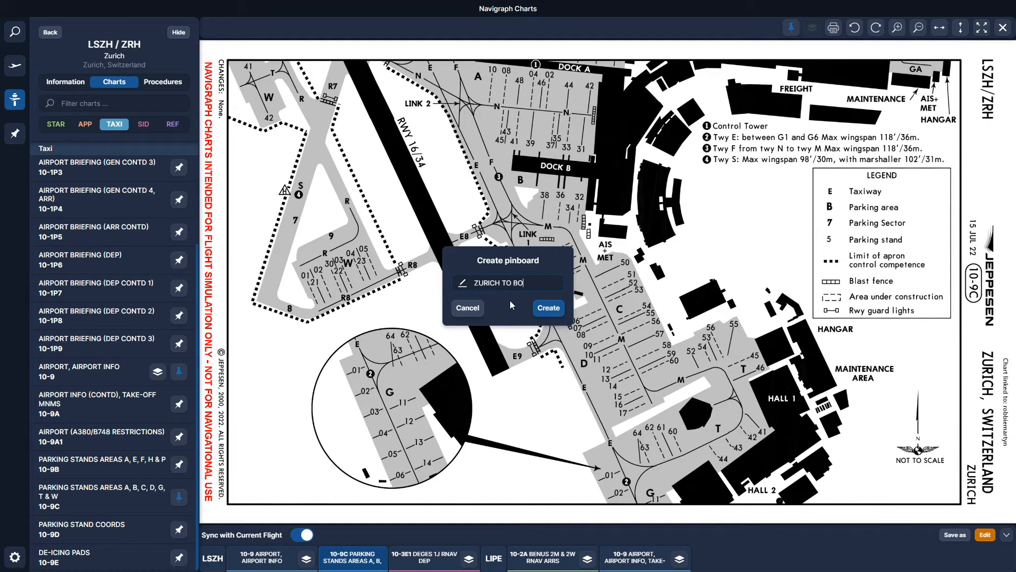
text(LOGNA)
key(Return)
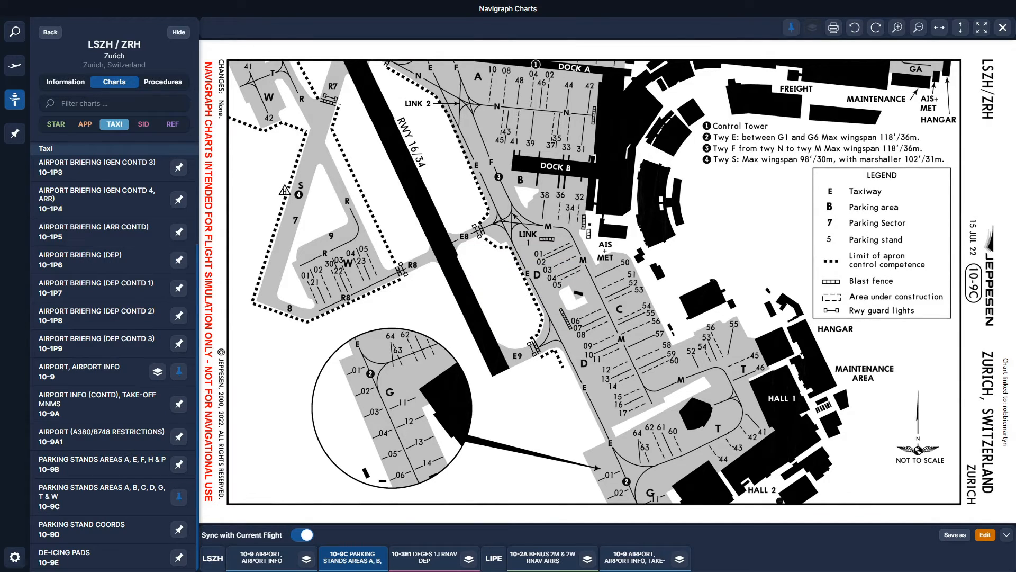
- Copy the LEBL and LEAL charts of the Barcelona-Alicante pinboard into the current flight
click(15, 135)
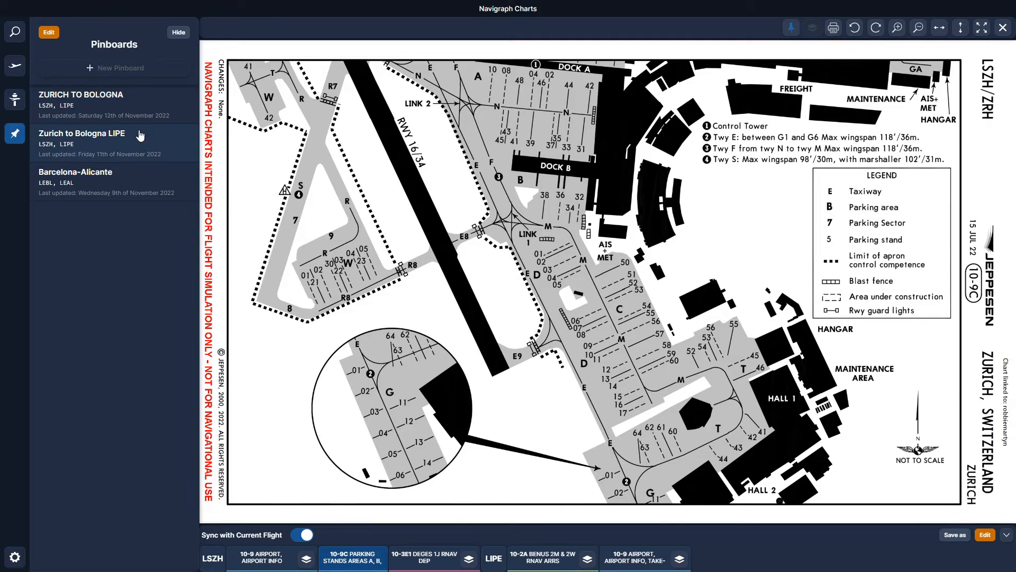
click(113, 188)
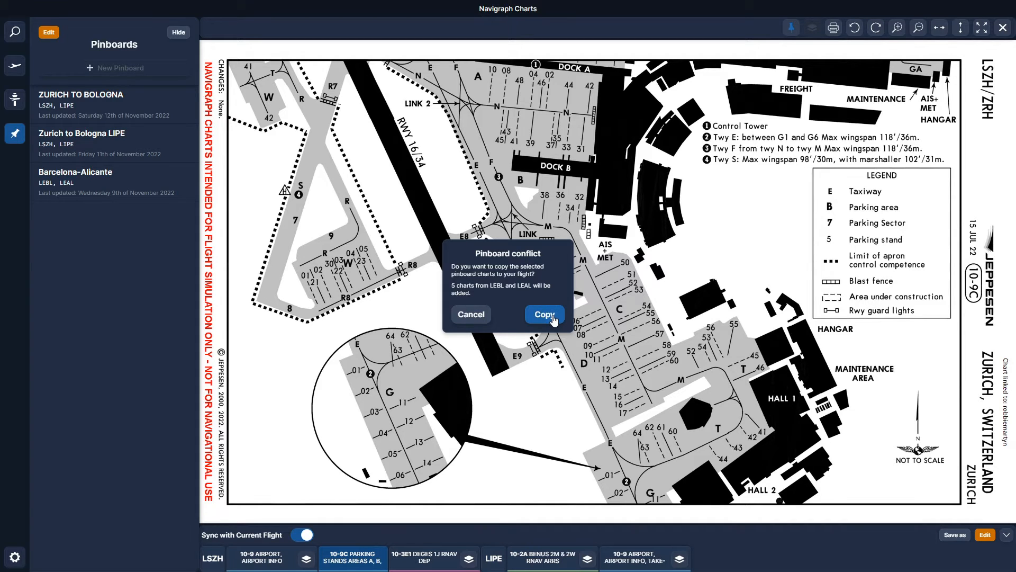
click(553, 318)
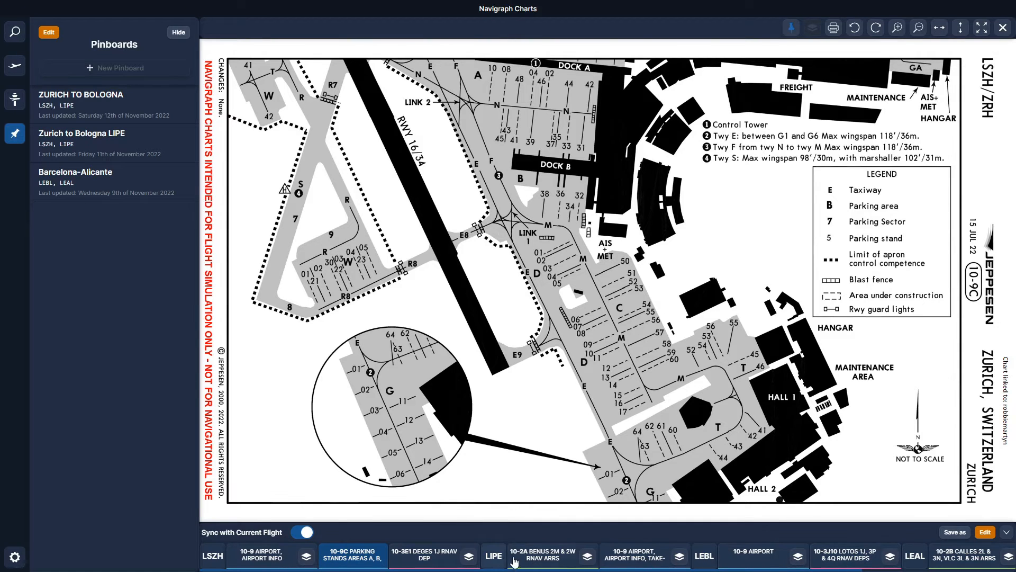
- Remove the LEBL, LEAL and 10-9C charts from the flight's pinned charts and close the open parking chart
click(986, 533)
click(983, 533)
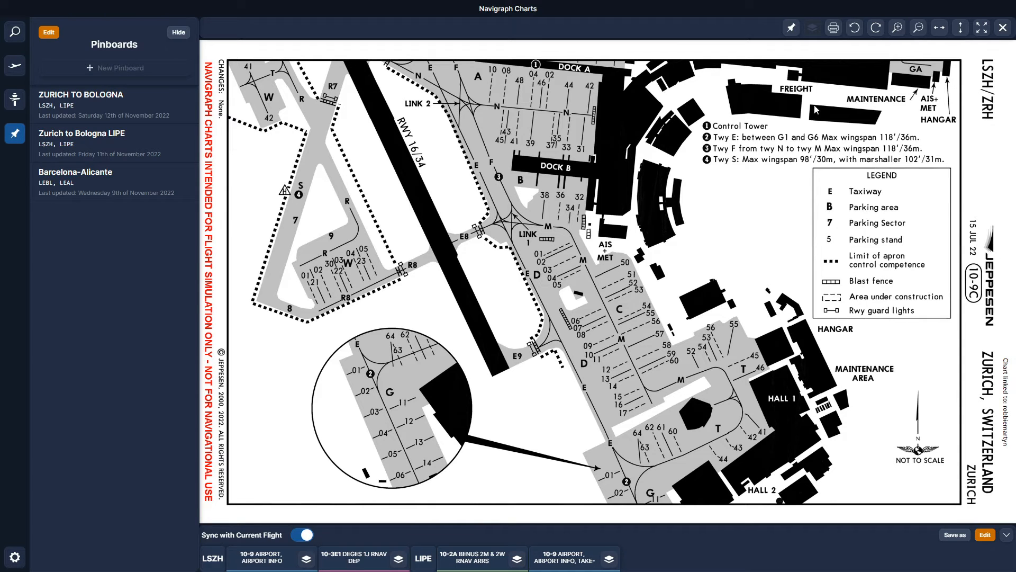
click(1001, 29)
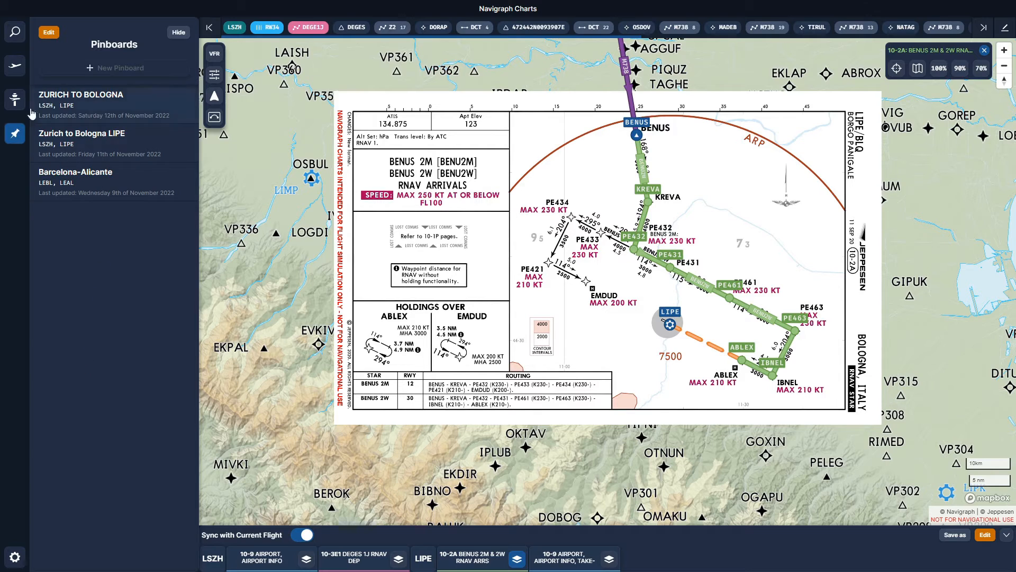
- Look through the LSZH charts by category: STAR, APP, TAXI, SID and REF
click(16, 100)
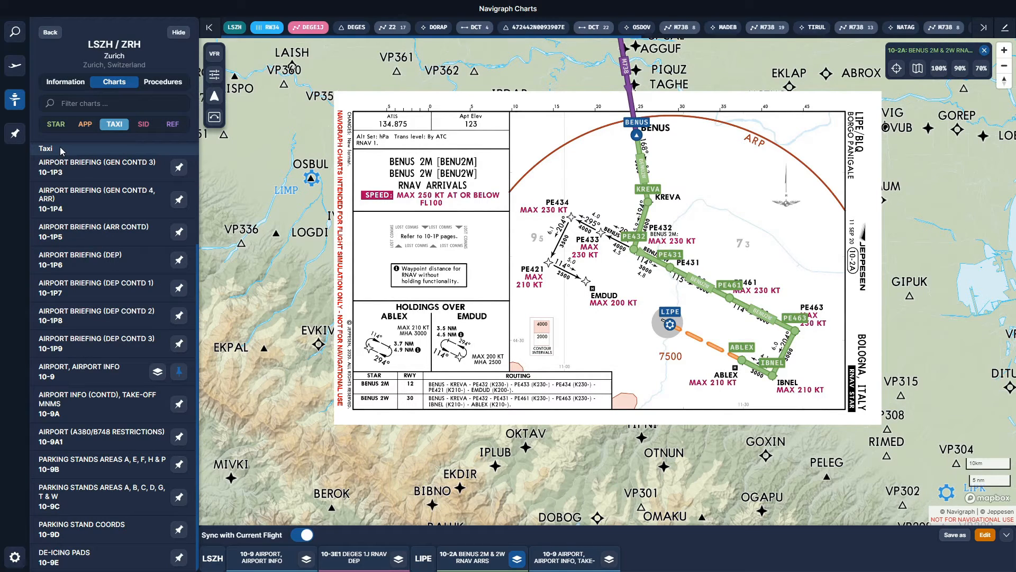
click(56, 125)
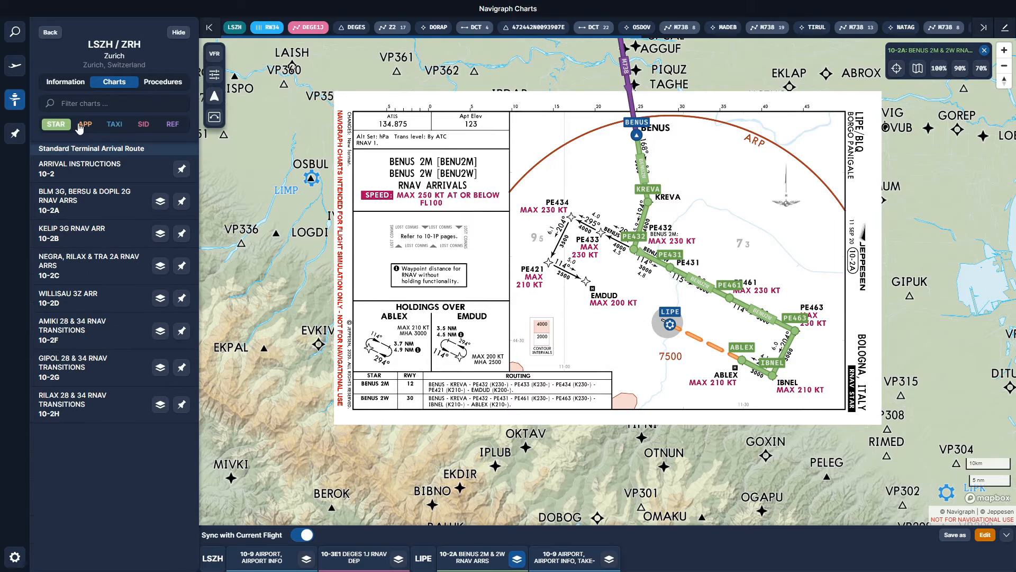
click(83, 126)
click(119, 129)
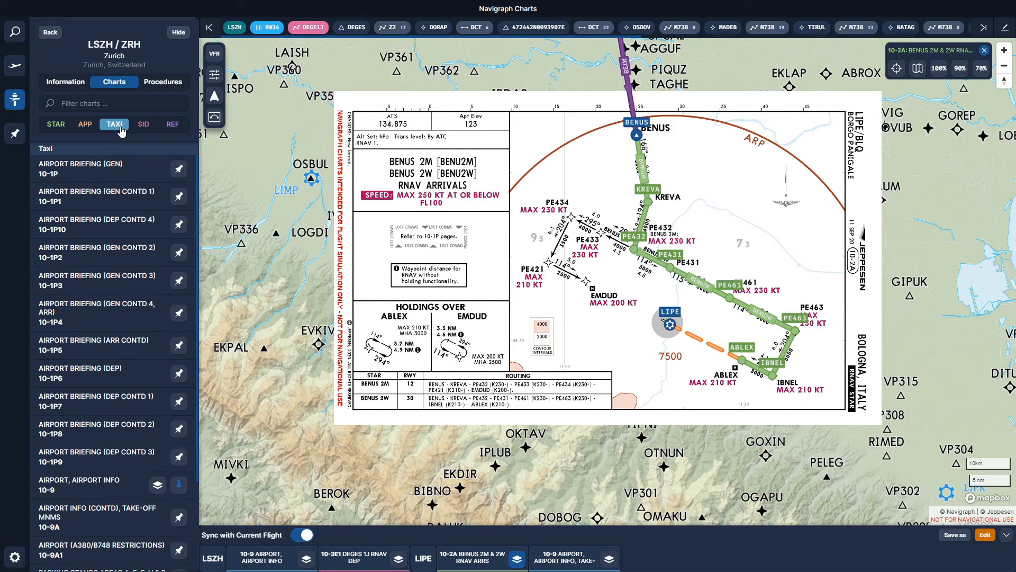
click(143, 129)
click(176, 130)
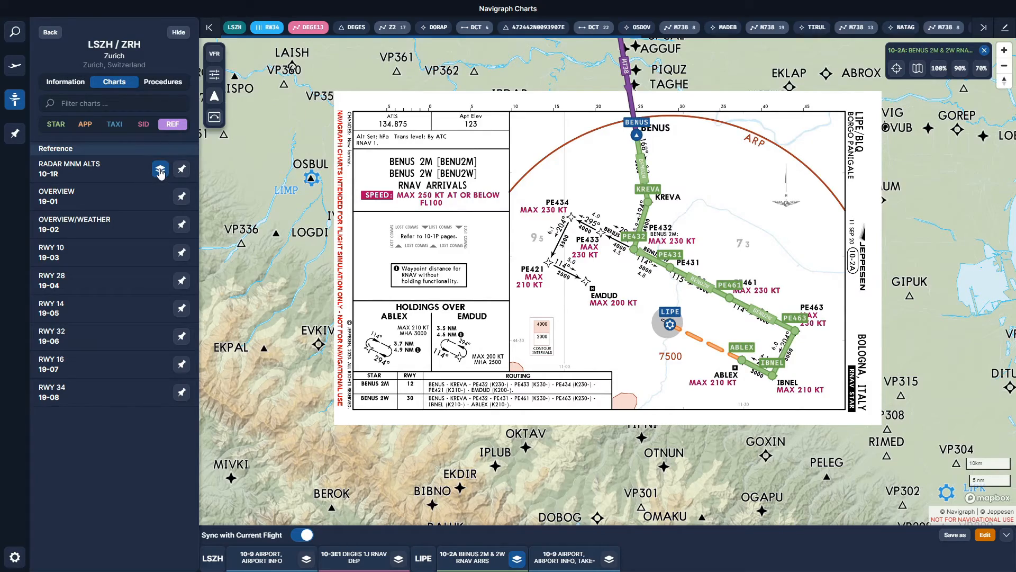
- Look through the departure, arrival and approach procedures of LSZH and the options of the runway filter
click(162, 82)
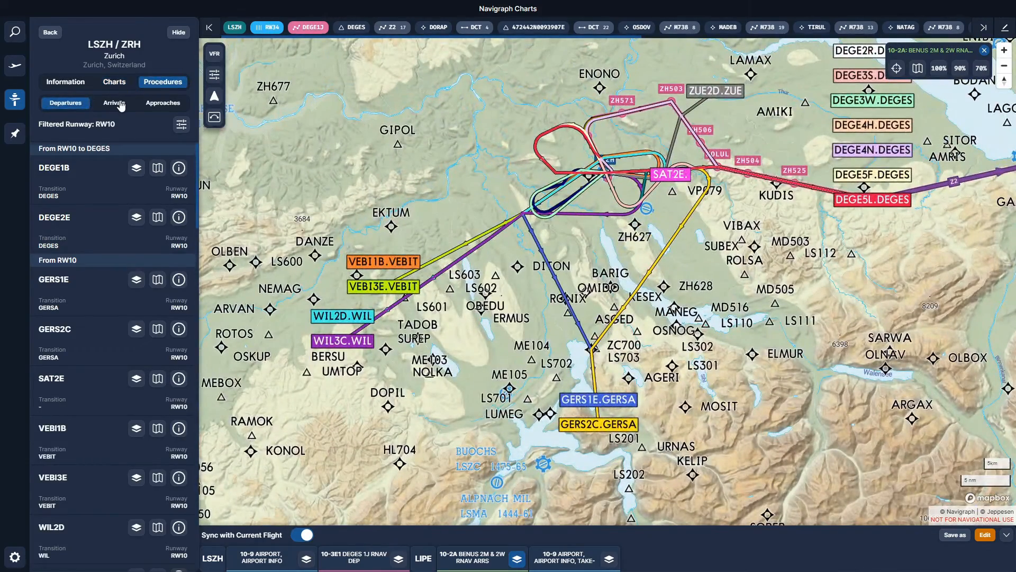
click(114, 104)
click(164, 105)
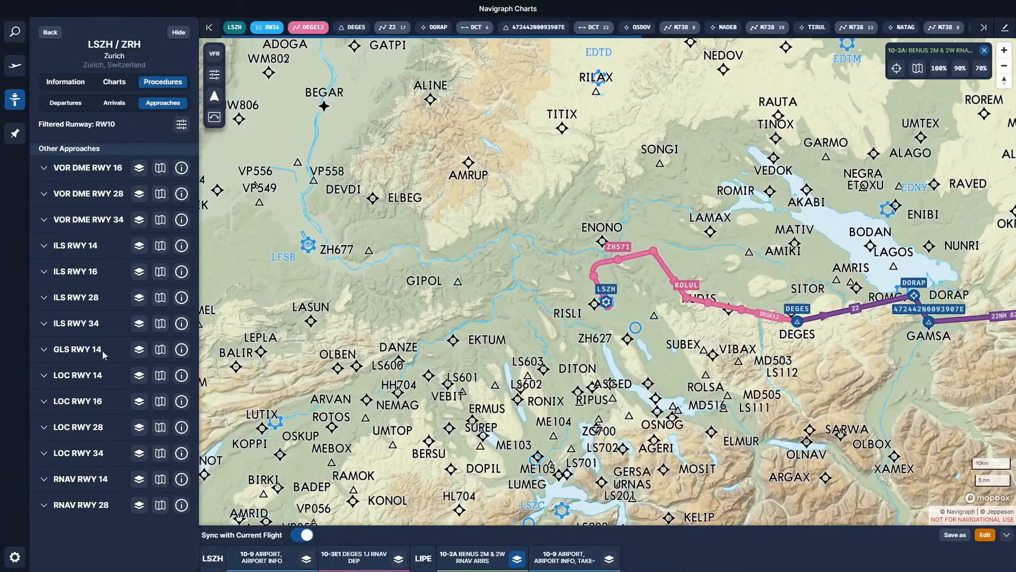
click(77, 103)
click(181, 125)
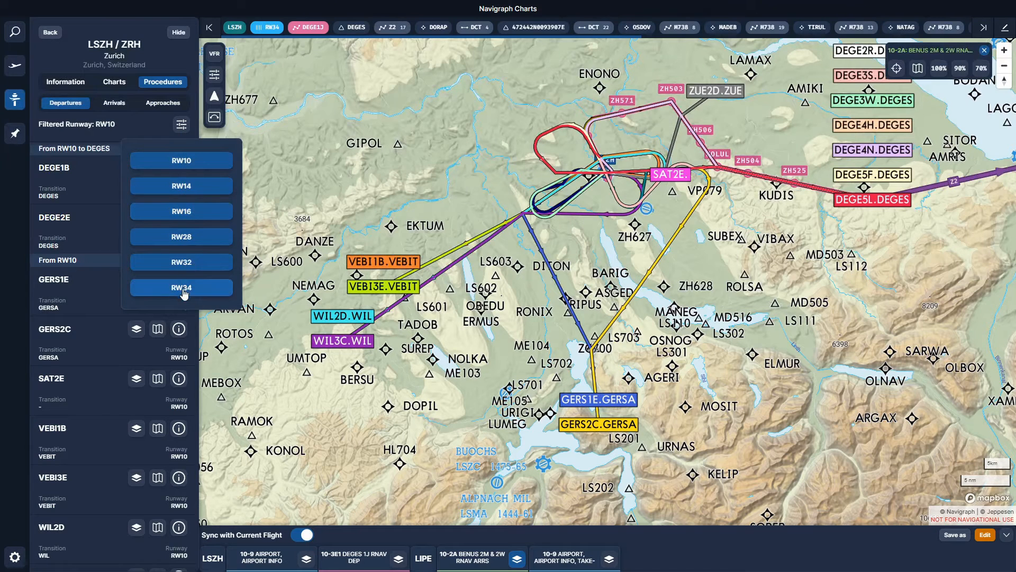
click(140, 122)
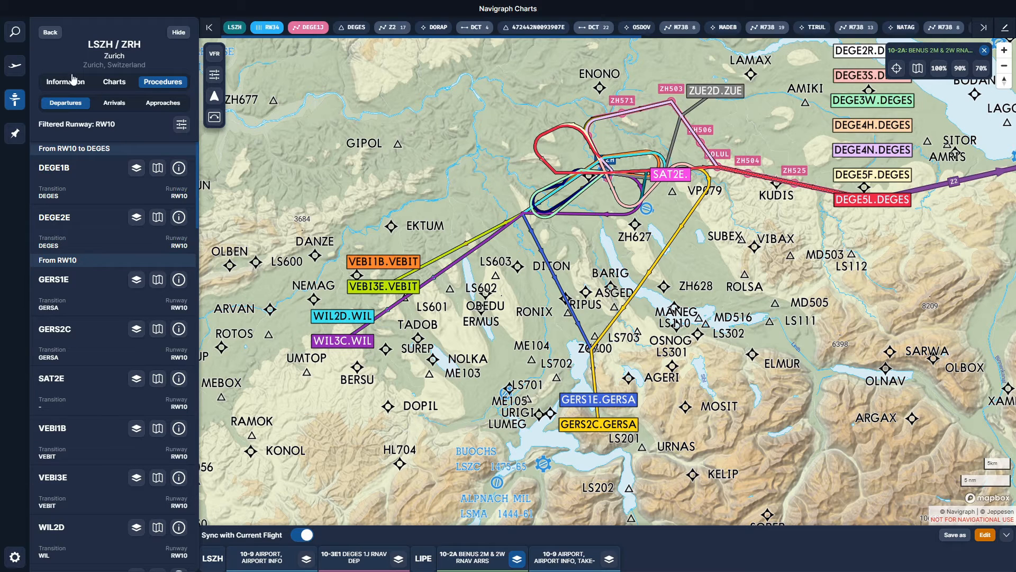
- Check the flight overview and compare the arrival and departure procedures of LSZH for RW10
click(16, 66)
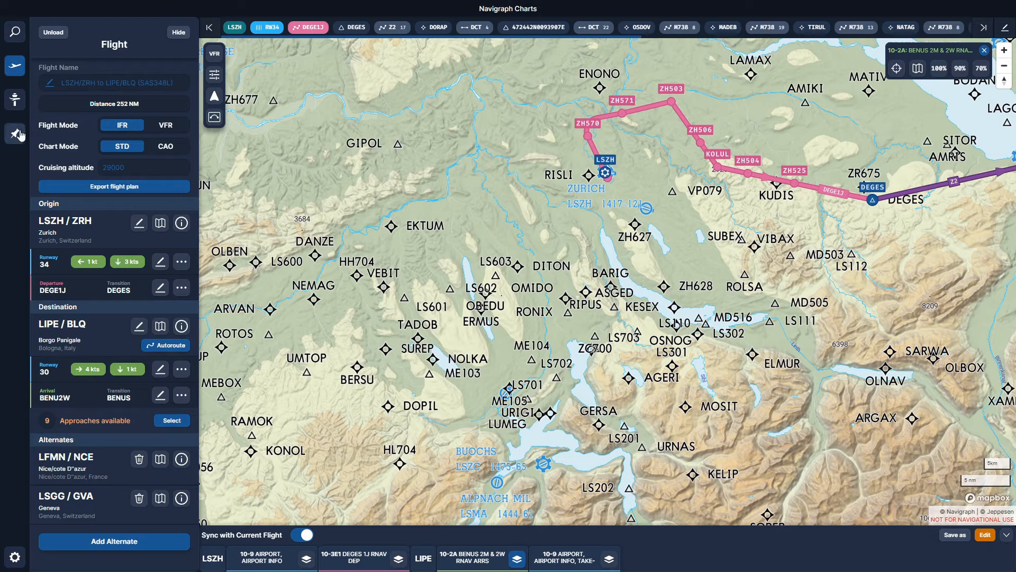
click(15, 99)
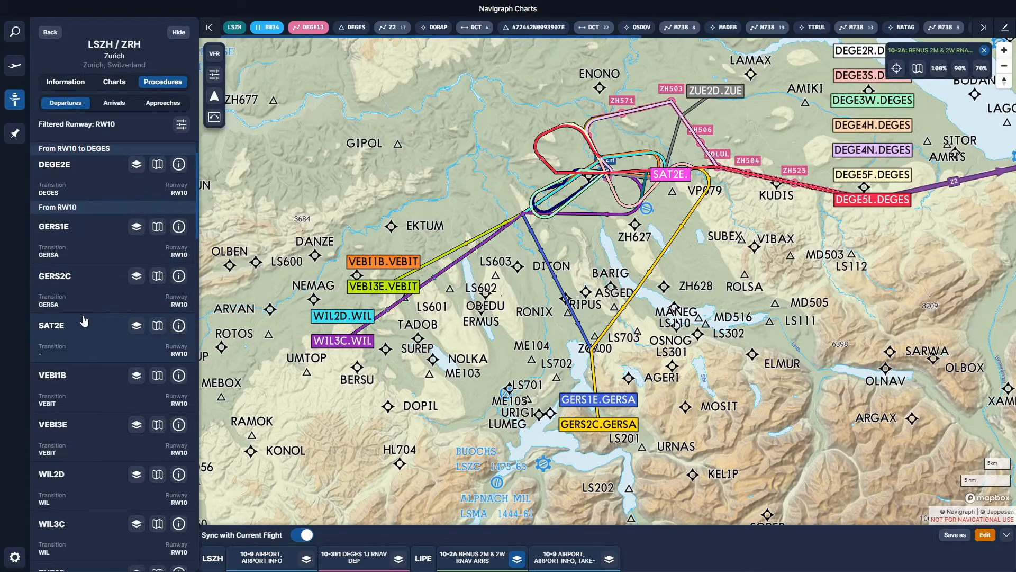
click(121, 105)
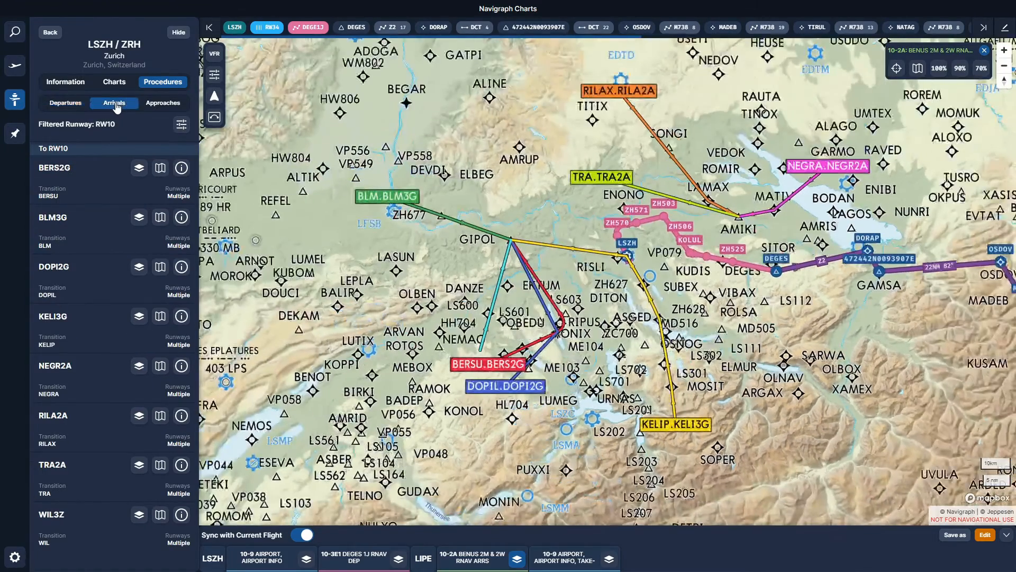
click(66, 103)
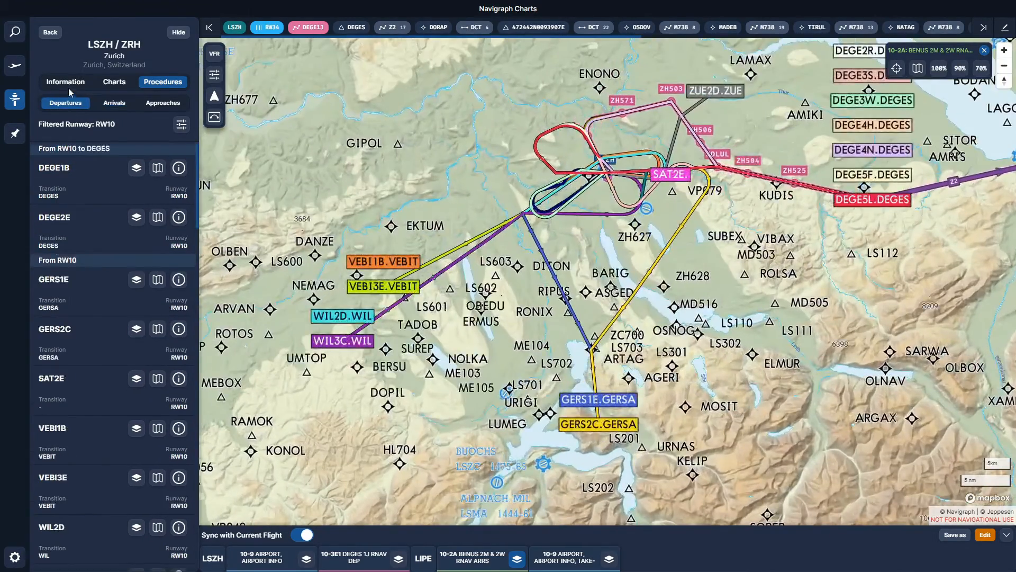
- Filter the LSZH reference charts by 19 and by 10, and clear the filter
click(69, 87)
click(120, 82)
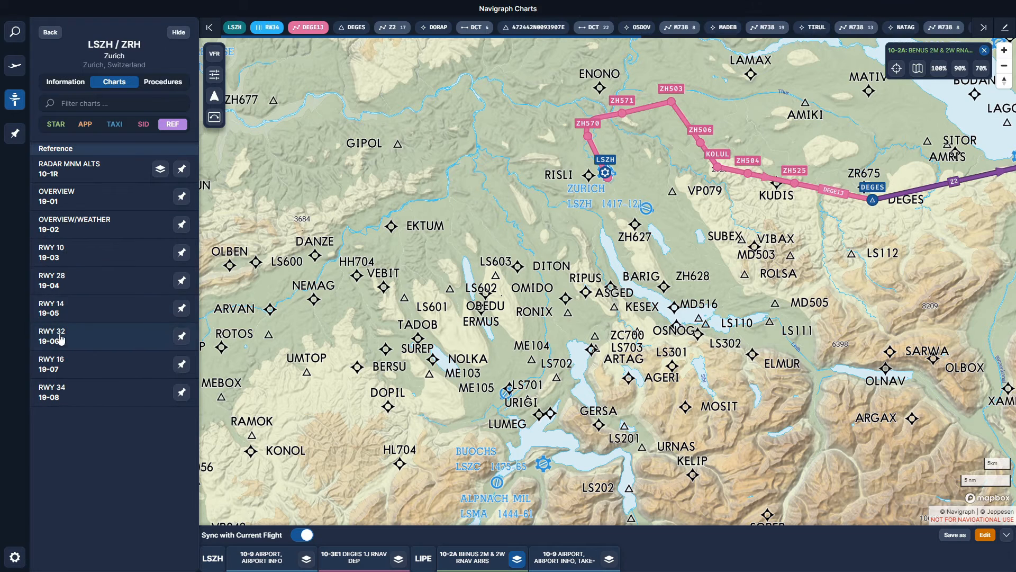
click(79, 102)
text(19)
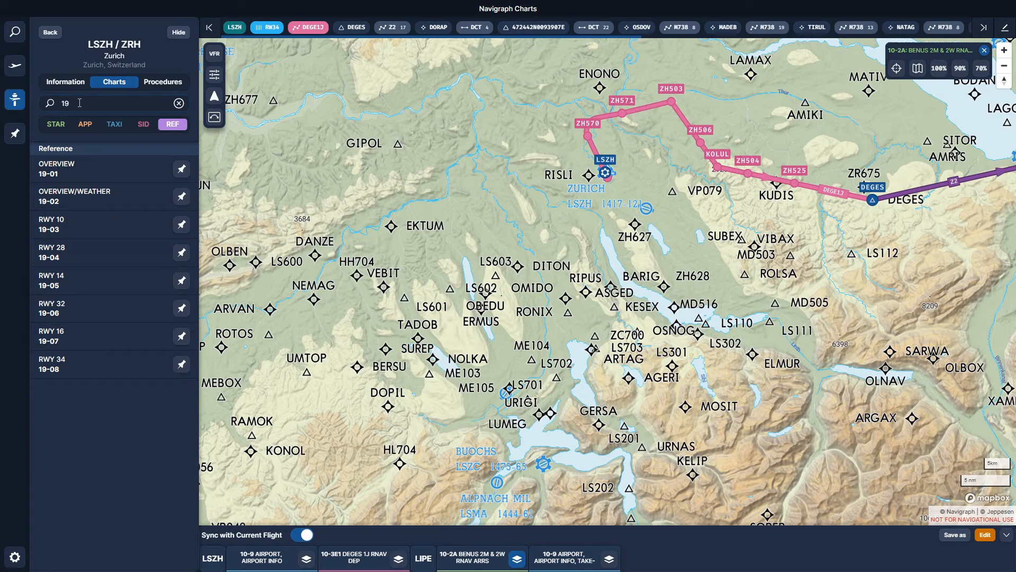
key(BackSpace)
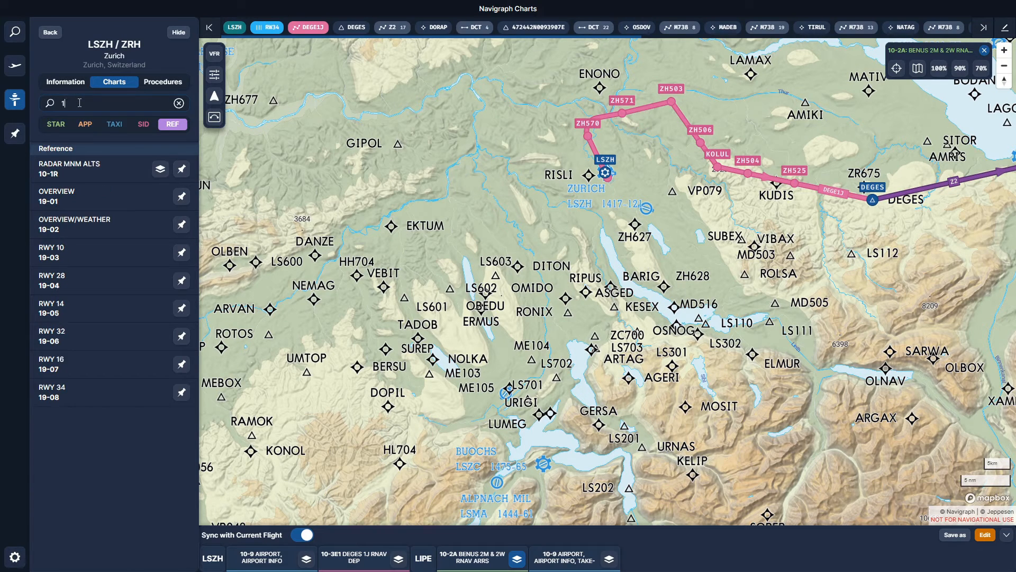
text(0)
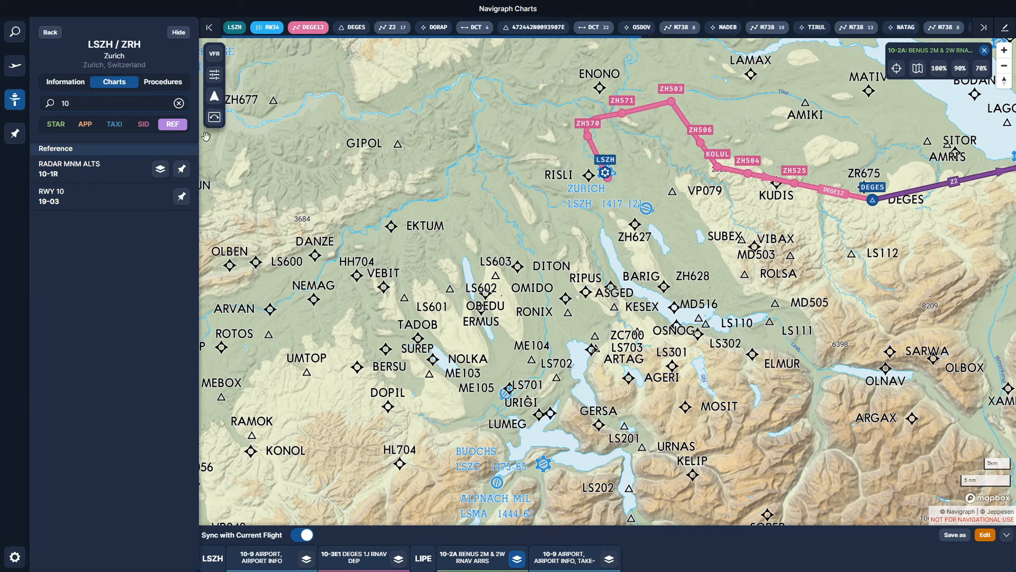
click(177, 101)
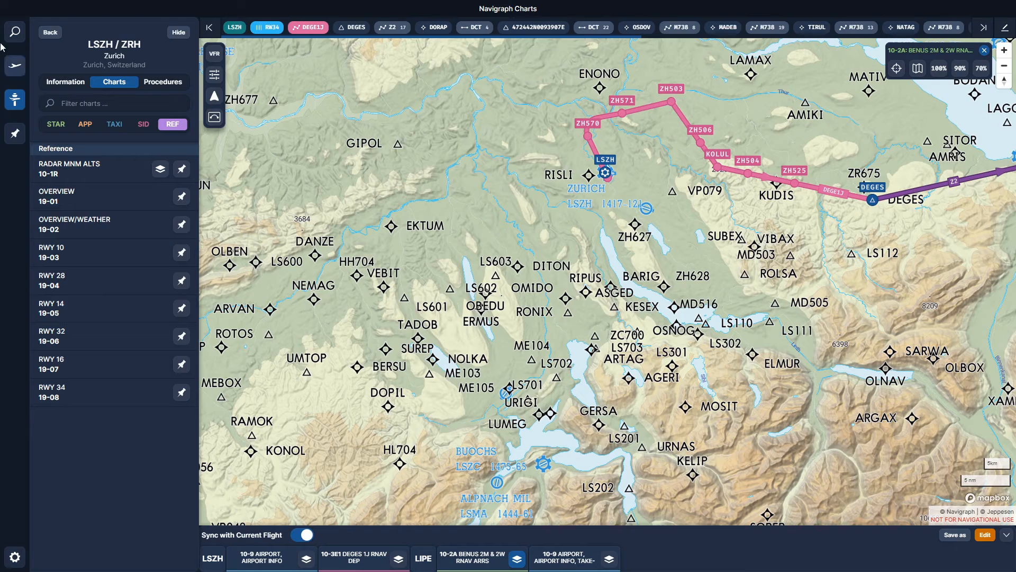
- Clear the DIGAN search and hide the side panel
click(15, 34)
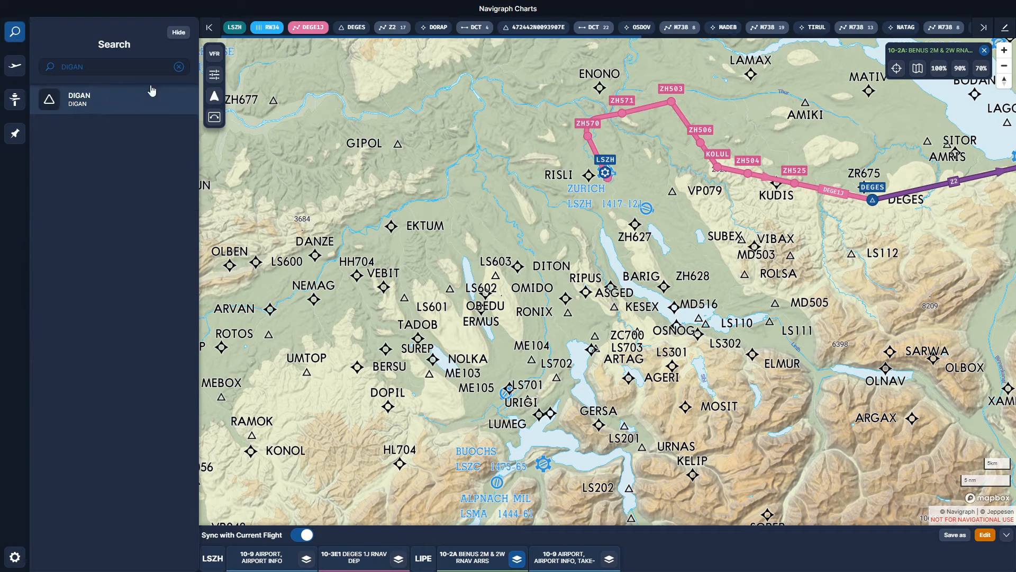
click(179, 66)
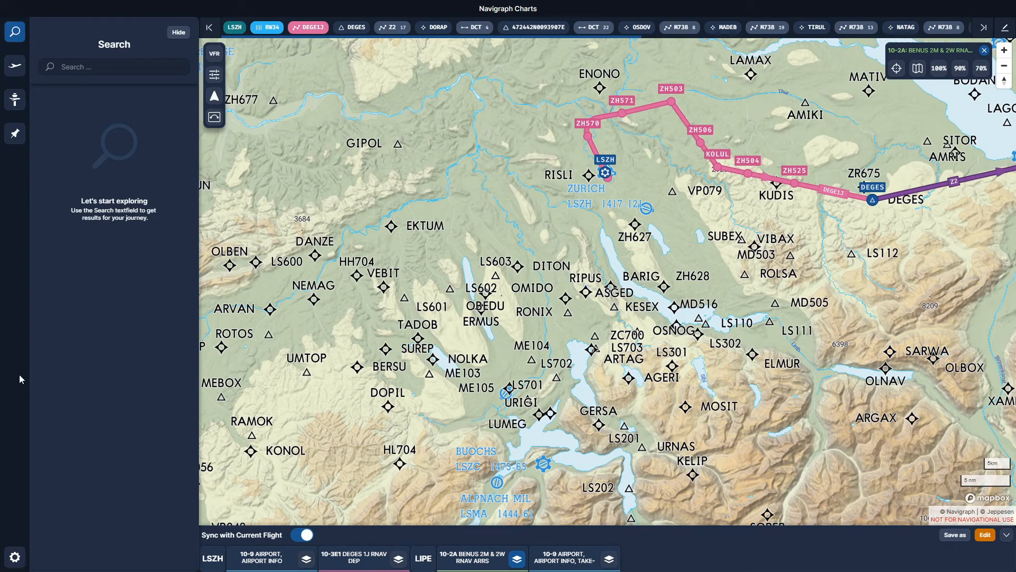
click(183, 39)
- Review the runways and METAR weather information of LSZH and inspect the airport on the map
click(18, 70)
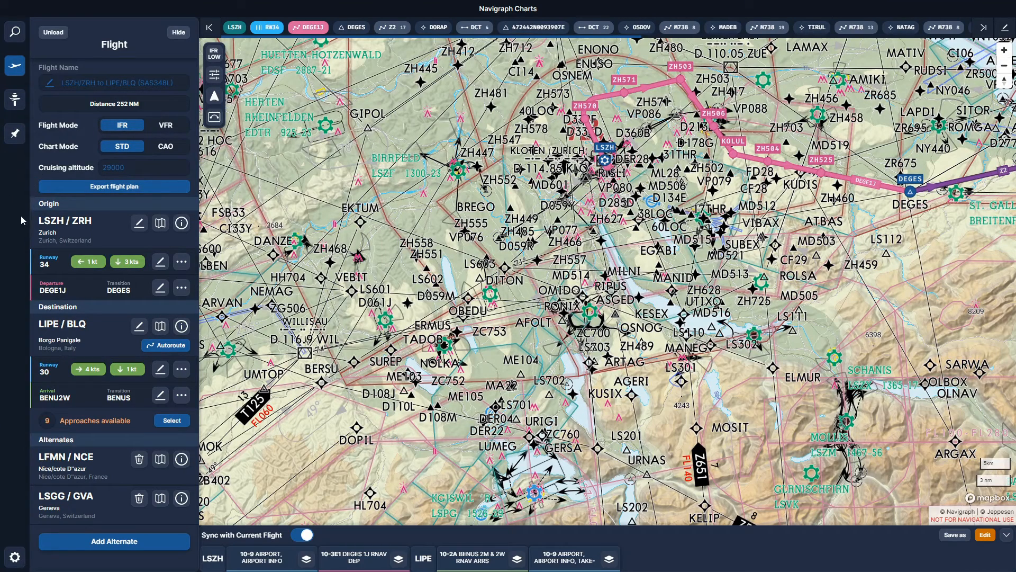
click(16, 106)
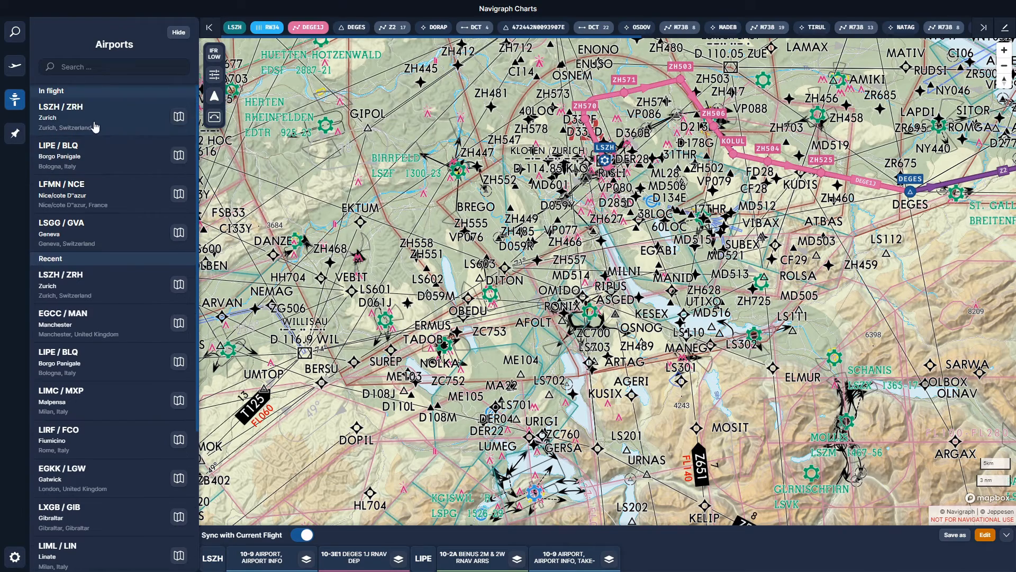
click(92, 113)
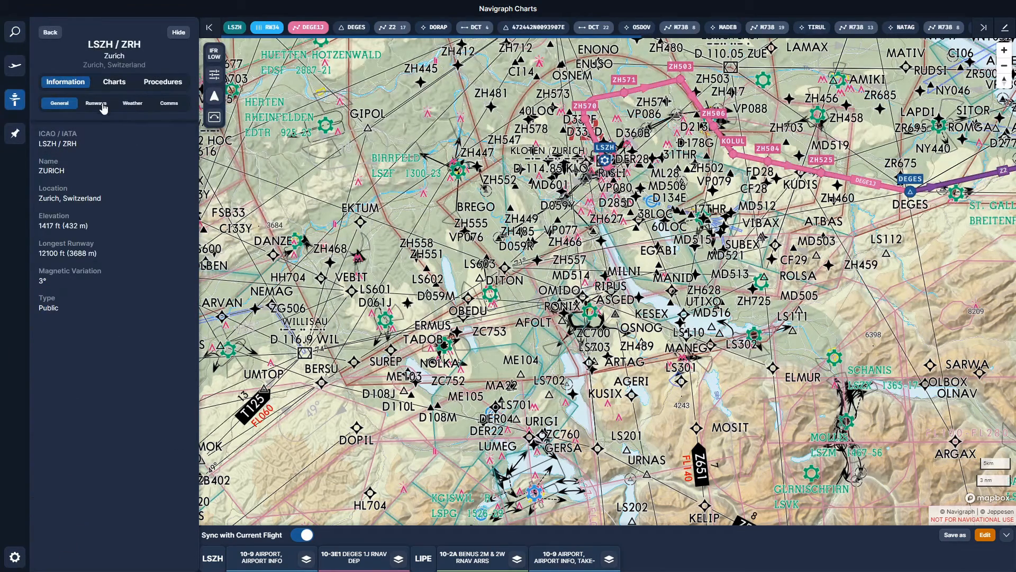
click(138, 107)
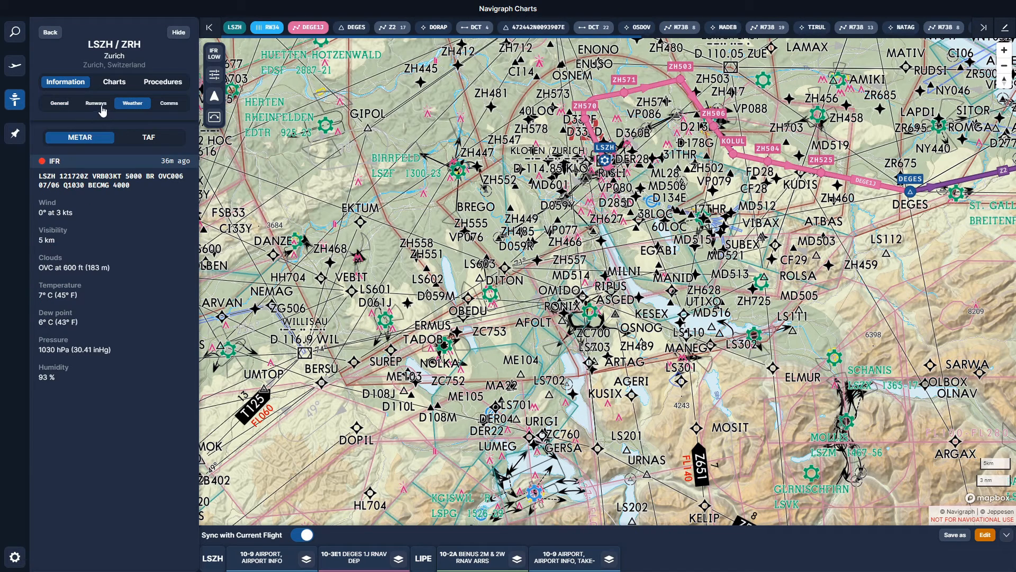
click(108, 107)
click(139, 106)
drag(608, 223, 635, 285)
scroll(635, 286, up, 5)
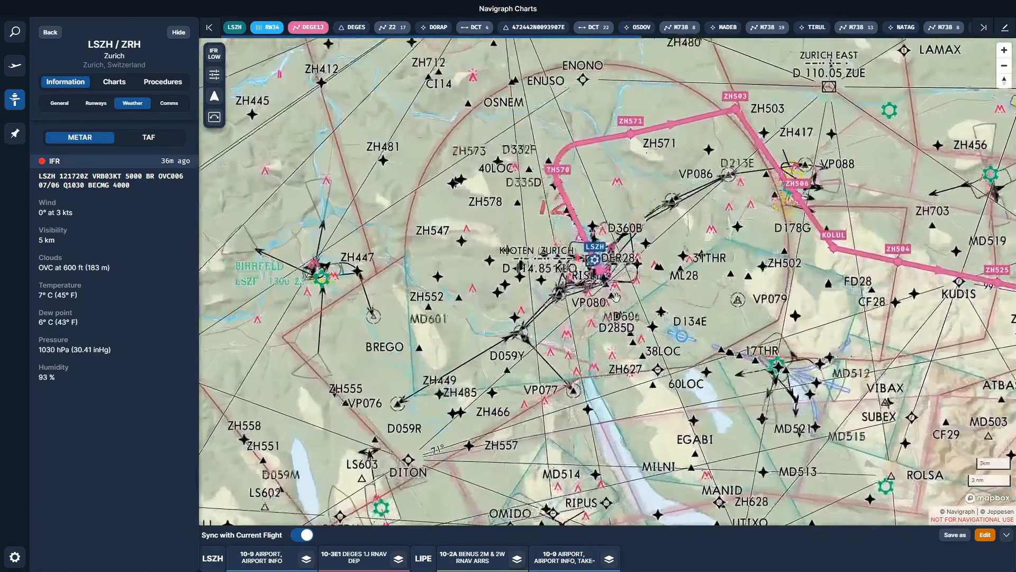
scroll(562, 311, up, 3)
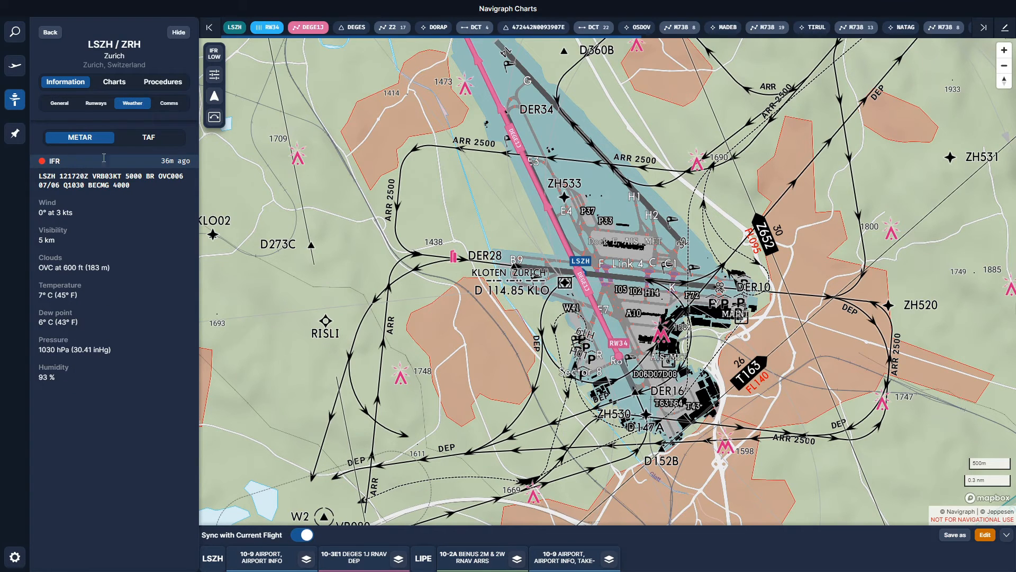
- Review the METAR, TAF and communication frequencies of LFMN from the airports in the flight
click(52, 34)
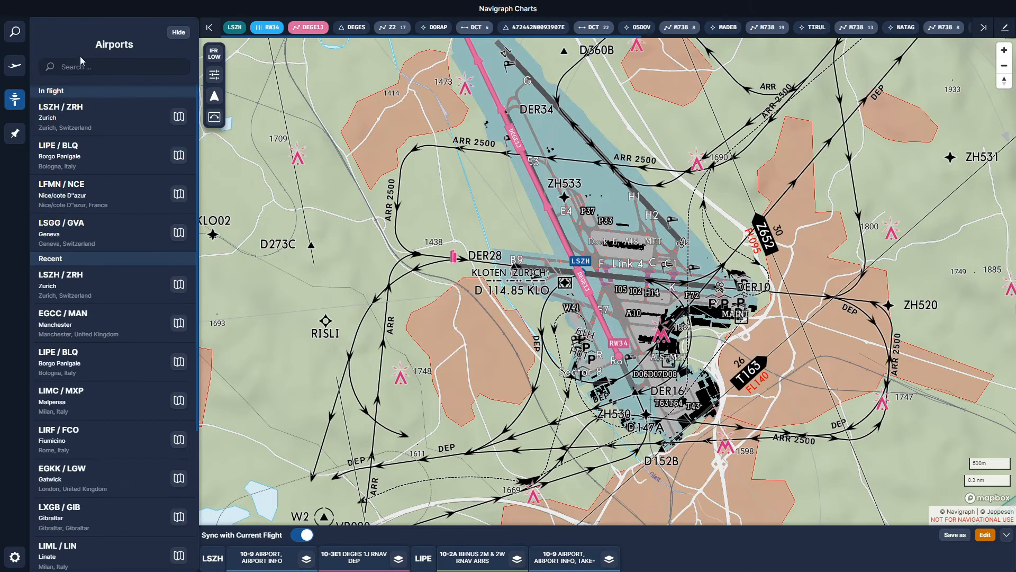
click(109, 193)
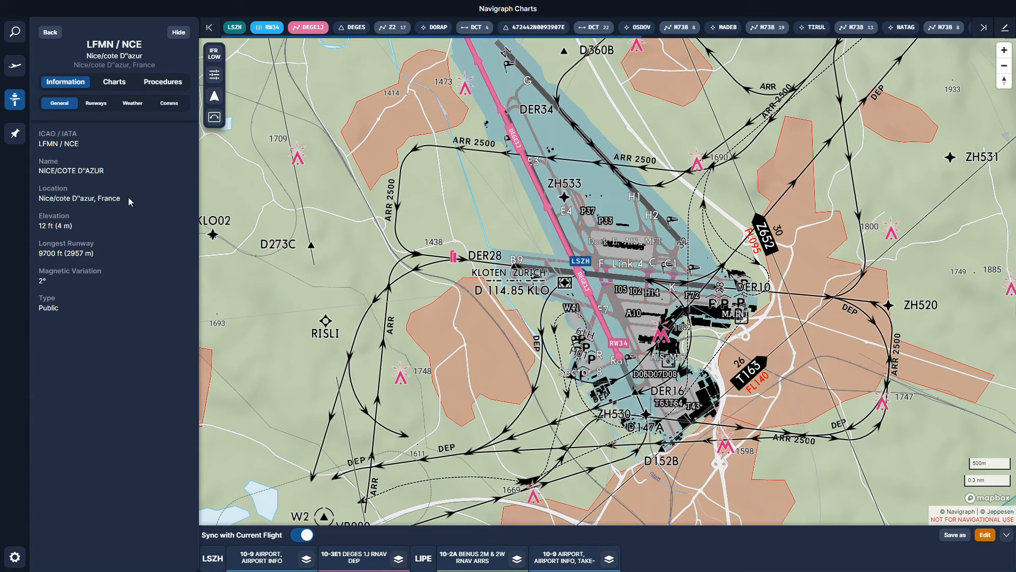
click(129, 106)
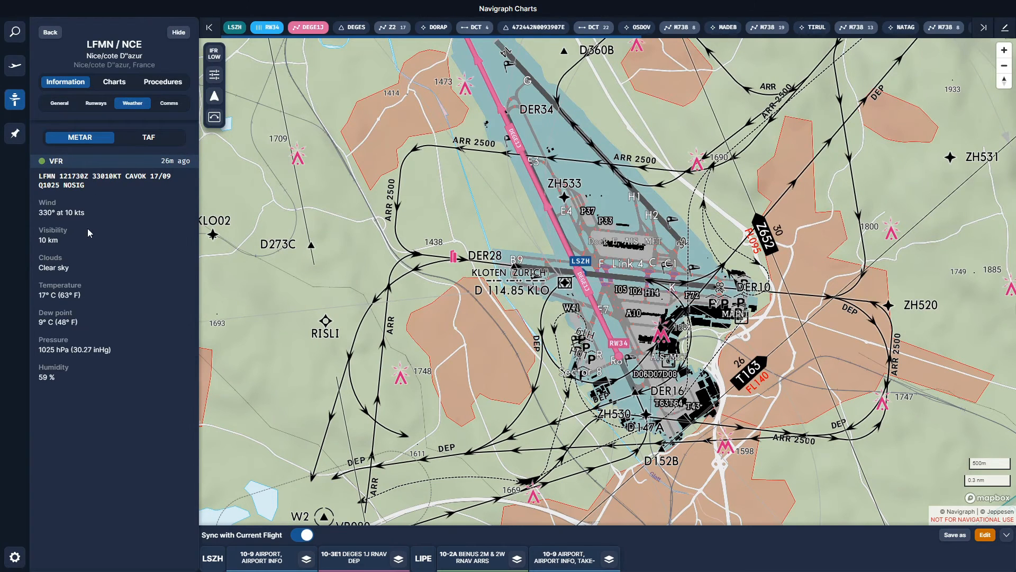
click(156, 138)
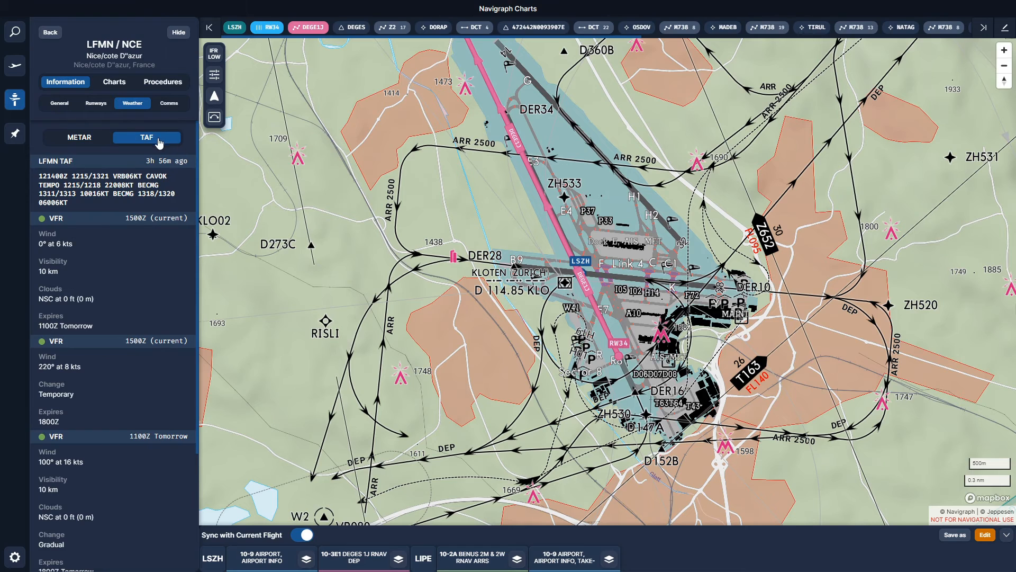
scroll(145, 326, down, 3)
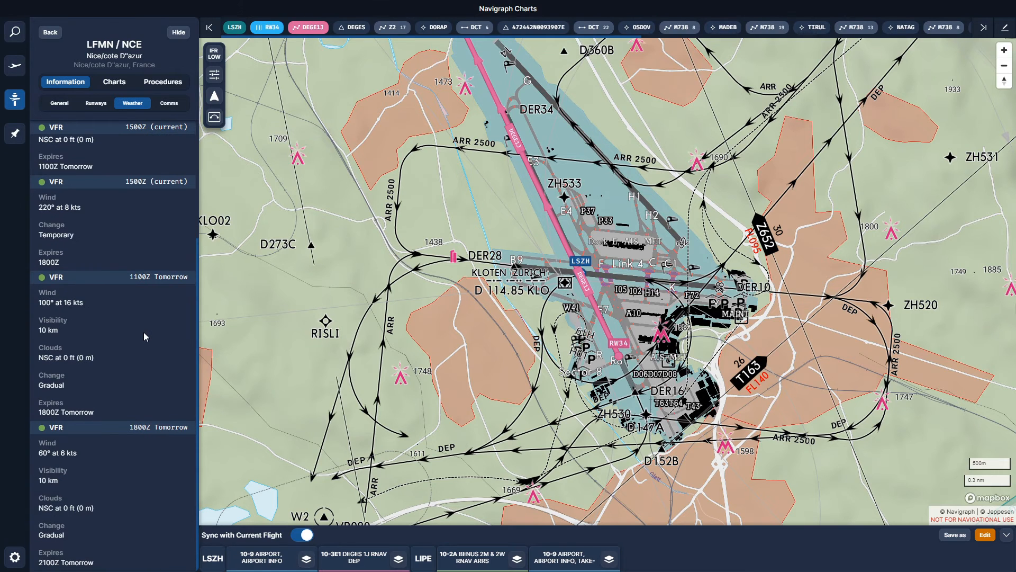
scroll(73, 313, up, 3)
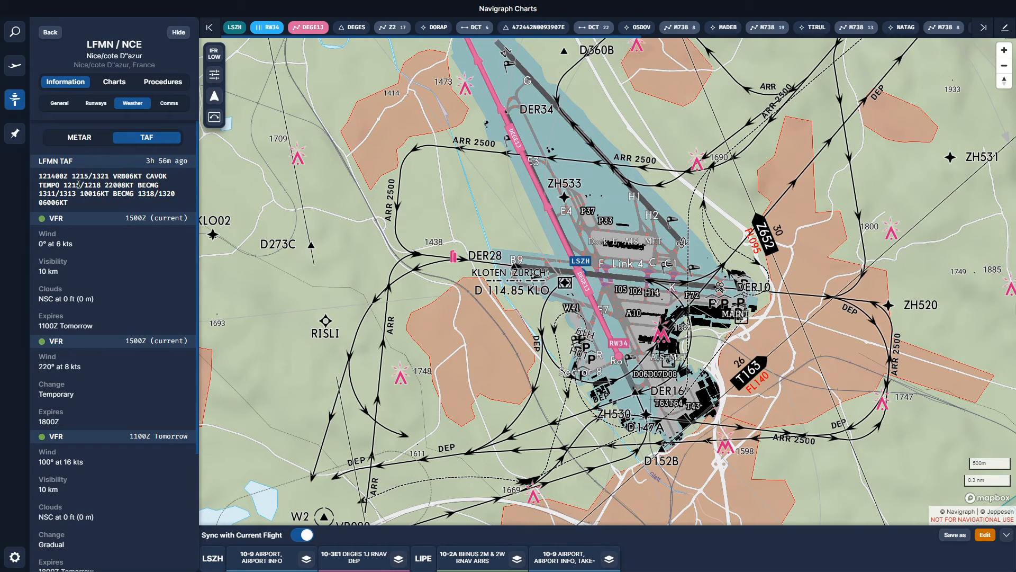
click(88, 139)
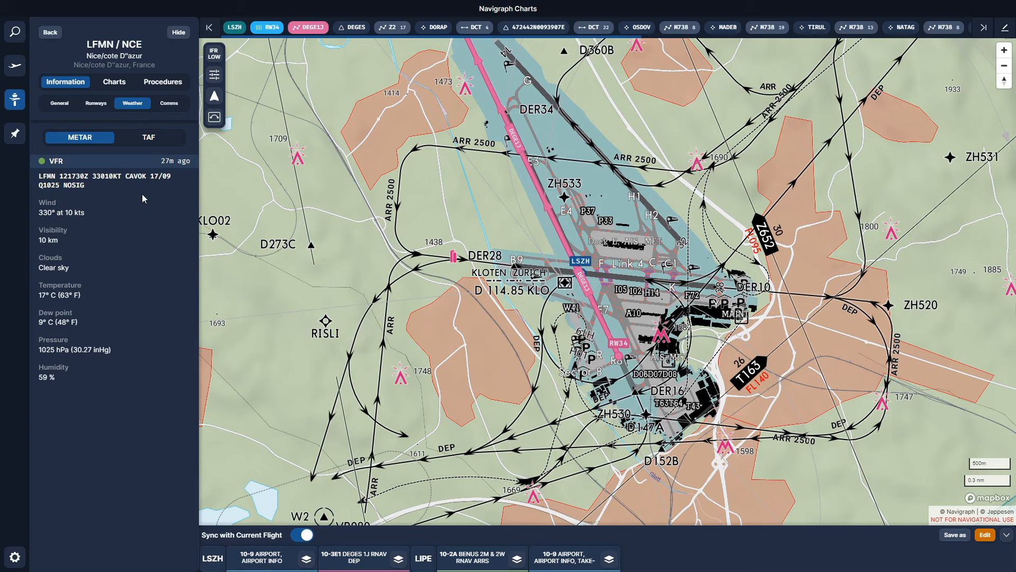
click(170, 106)
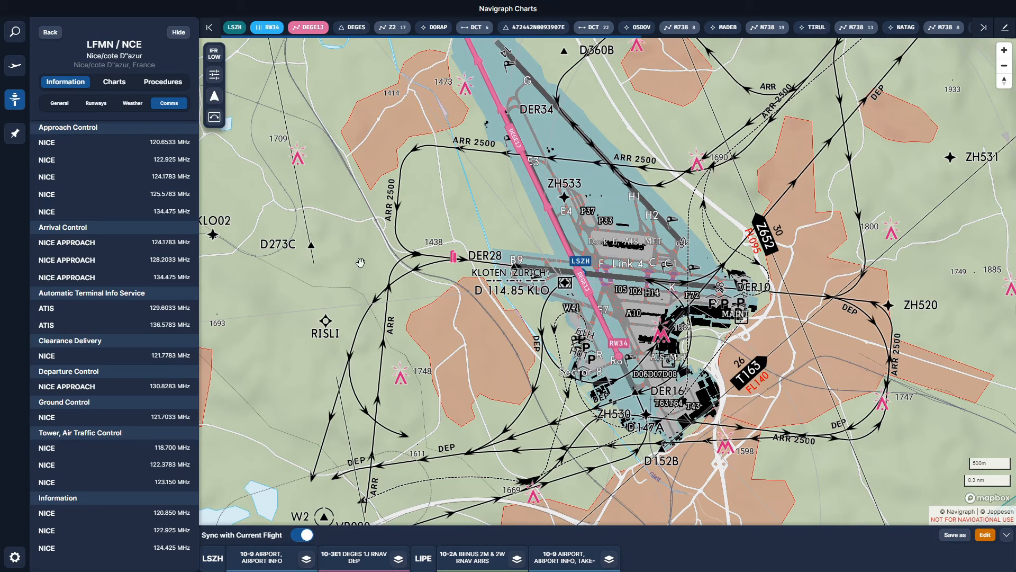
- Try the map scale at 125%, 100% and 75%, and set it back to 150%
drag(465, 330, 366, 335)
click(12, 555)
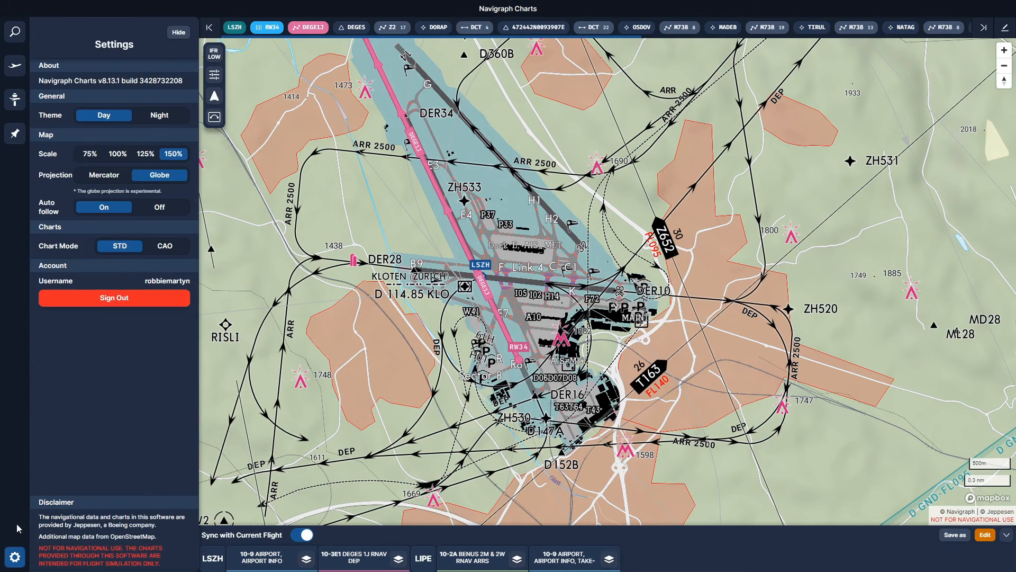
click(139, 157)
click(124, 157)
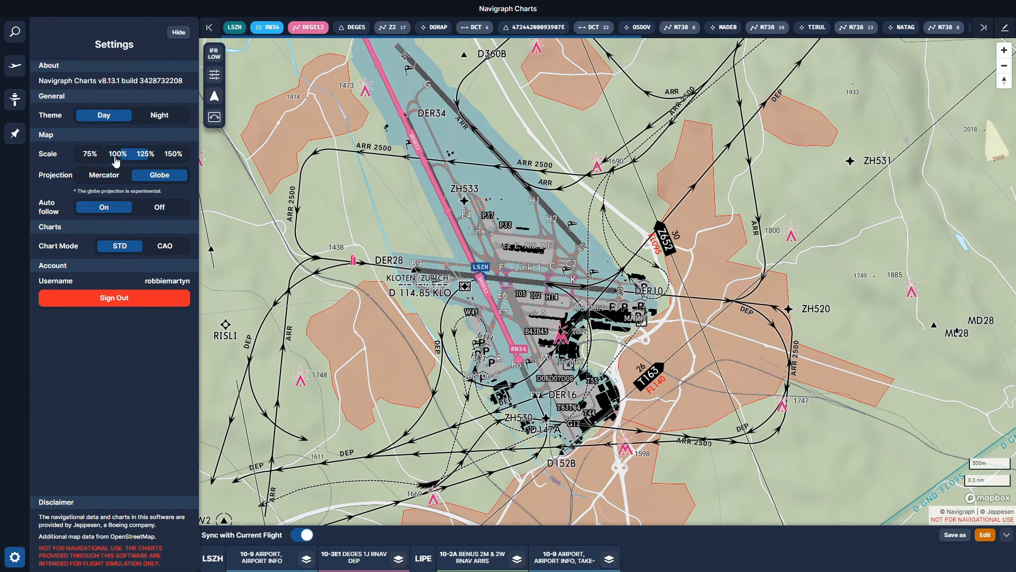
click(89, 158)
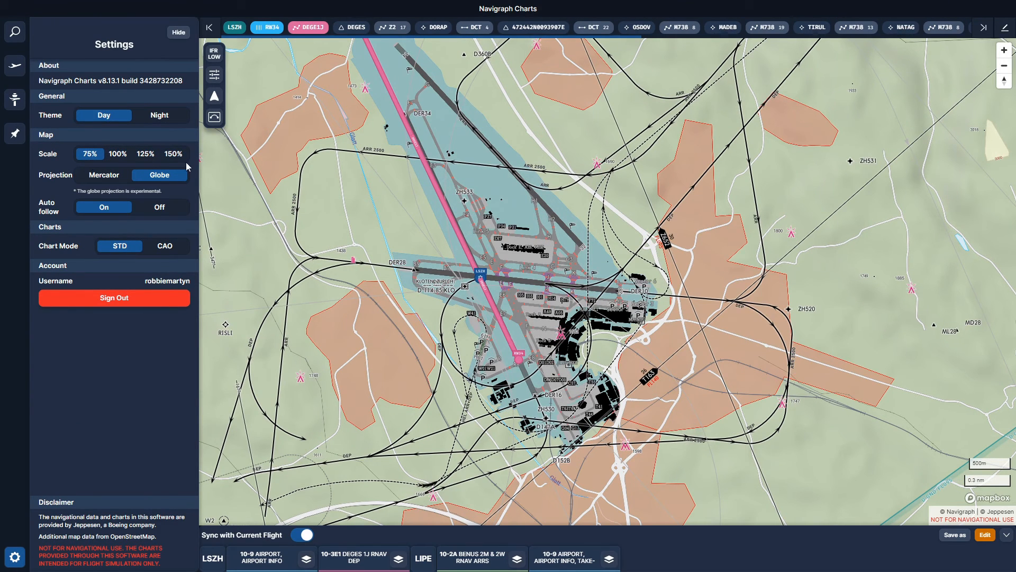
click(176, 156)
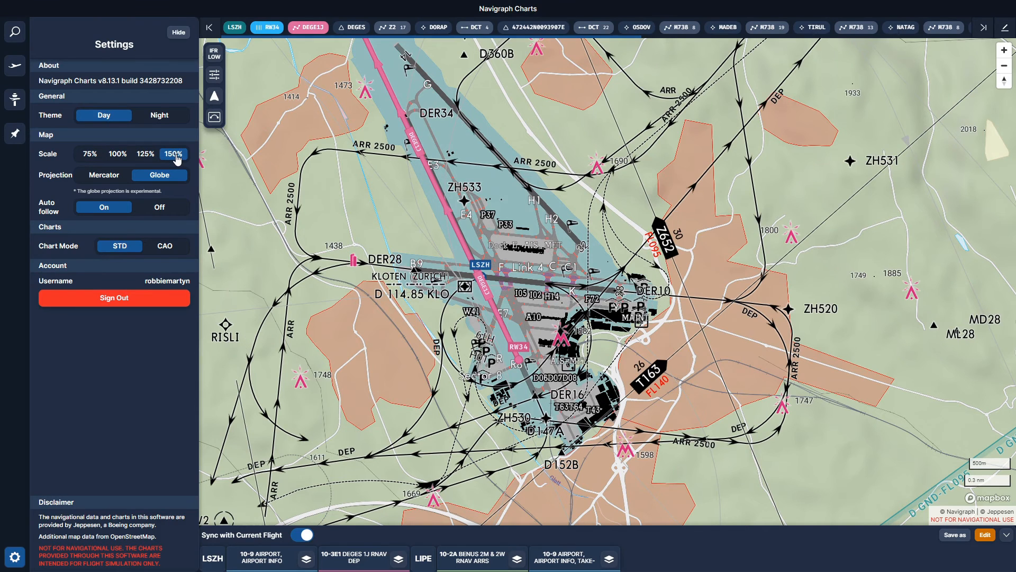
- Hide the settings panel to show the full map around LSZH
click(178, 33)
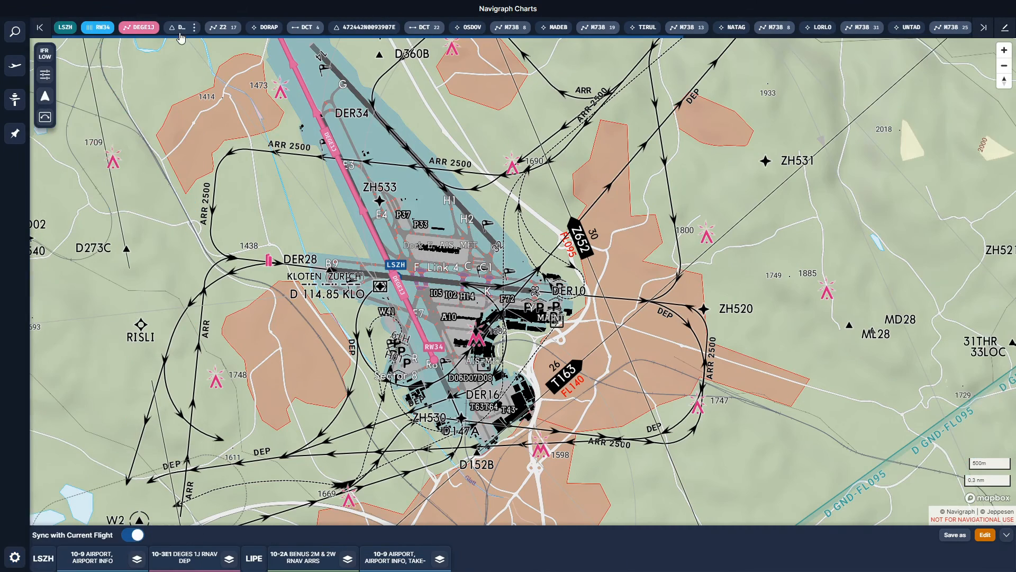
drag(228, 300, 275, 405)
scroll(472, 297, down, 5)
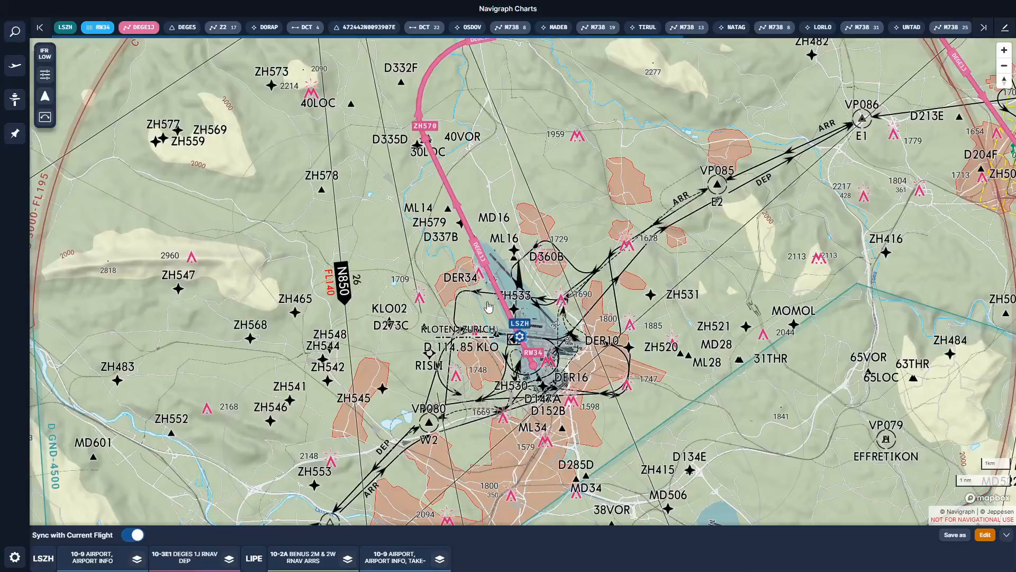
- Examine the cluttered IFR low map along the route from LSZH over the Alps to northern Italy and back
scroll(484, 311, down, 8)
scroll(483, 311, down, 6)
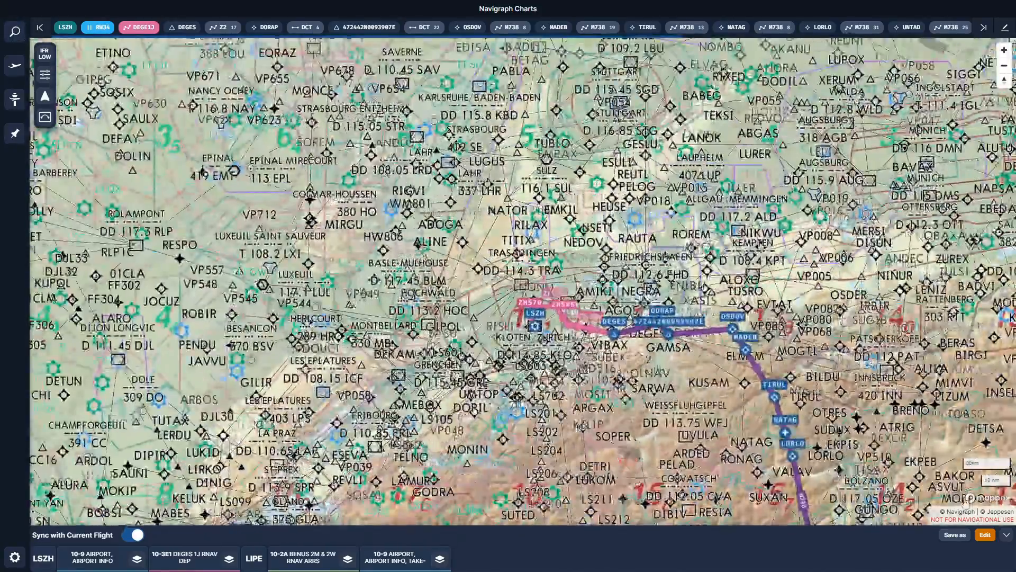
drag(743, 249, 483, 118)
drag(702, 382, 688, 254)
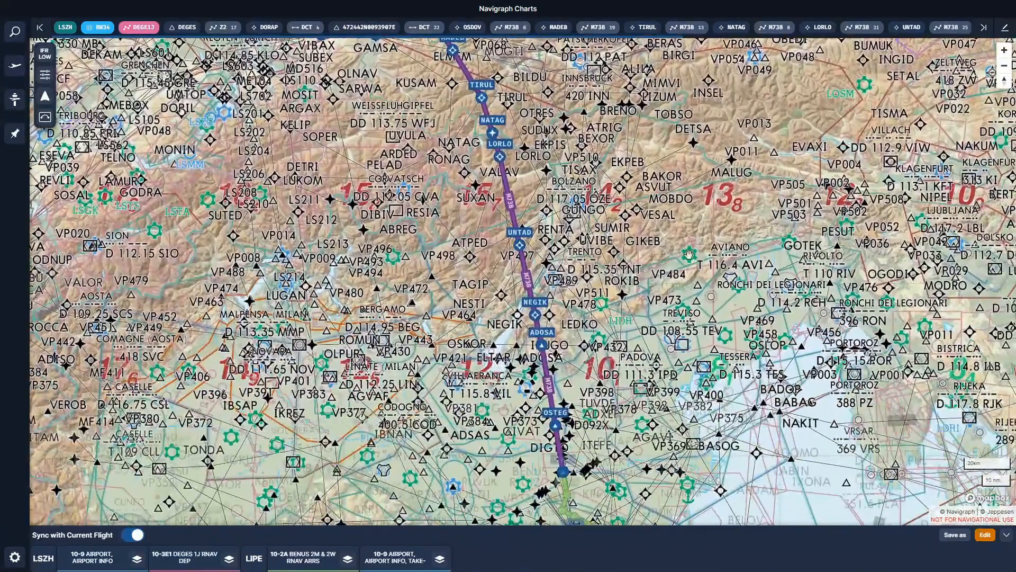
drag(780, 460, 680, 258)
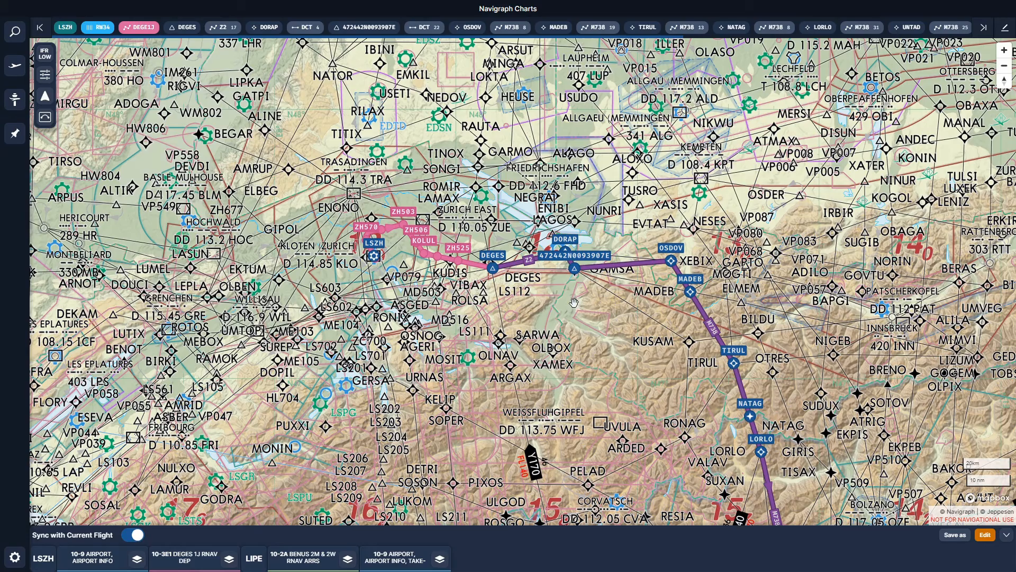
drag(574, 303, 628, 315)
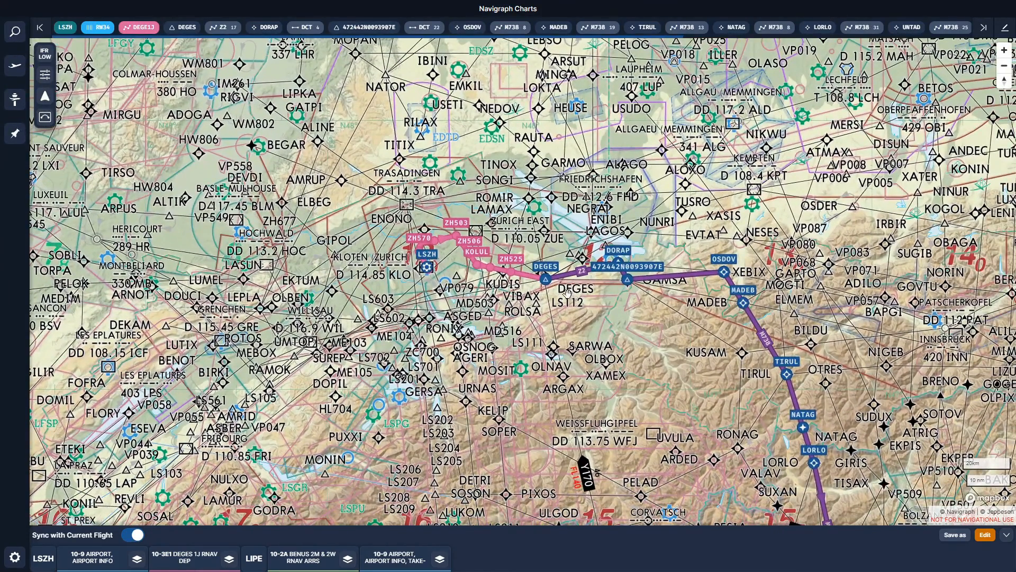
scroll(566, 293, down, 3)
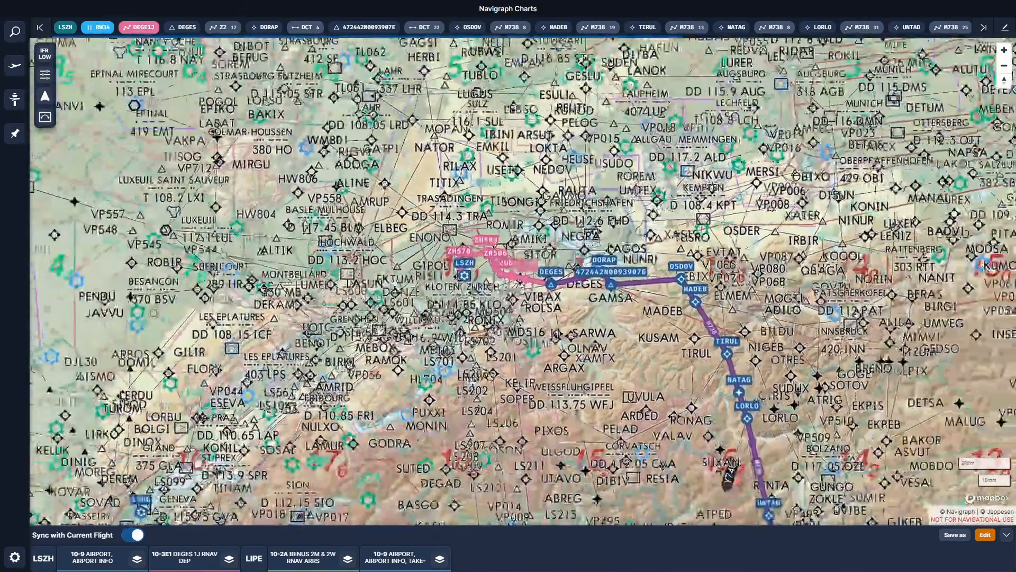
drag(393, 235, 395, 287)
- Filter out the NDB and terminal NDB navaids, waypoints, terminal waypoints, VHF navaids and airways from the IFR low map
click(45, 74)
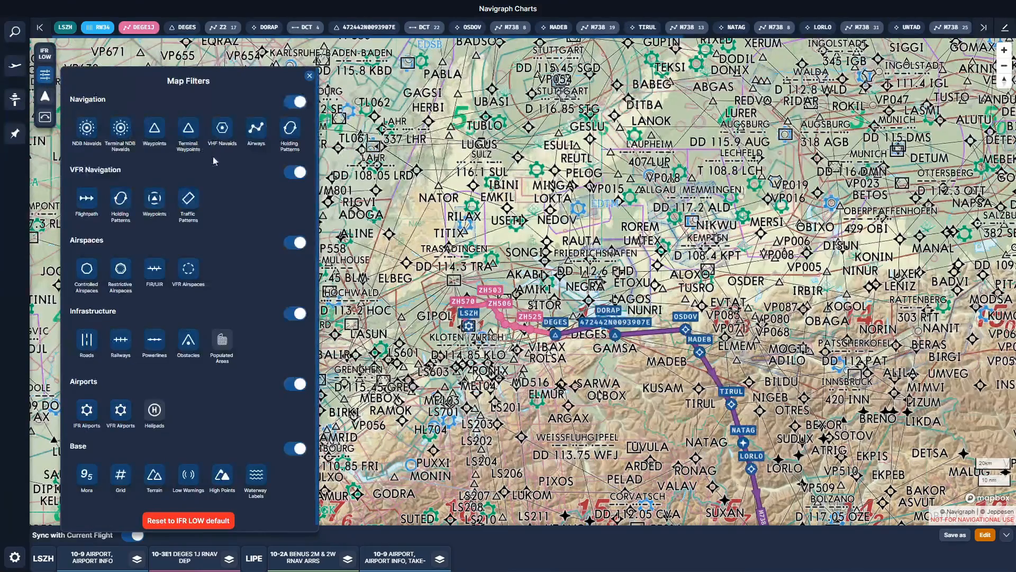
click(154, 129)
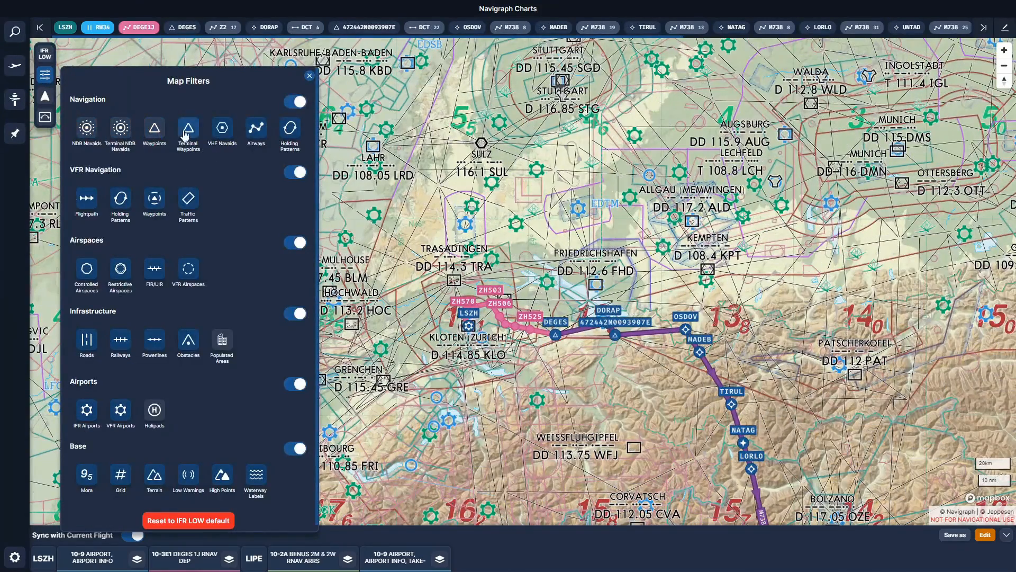
click(225, 130)
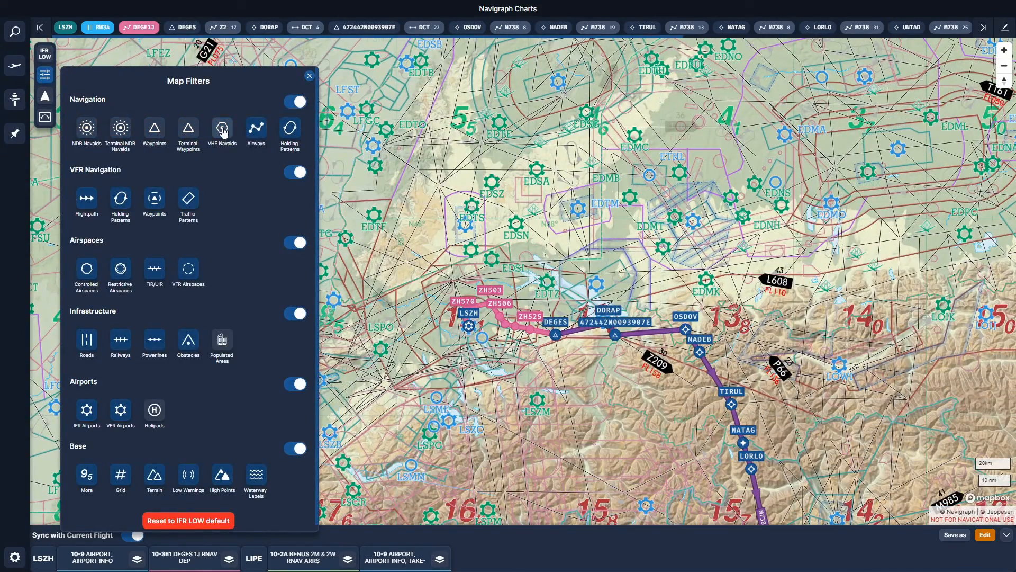
click(260, 133)
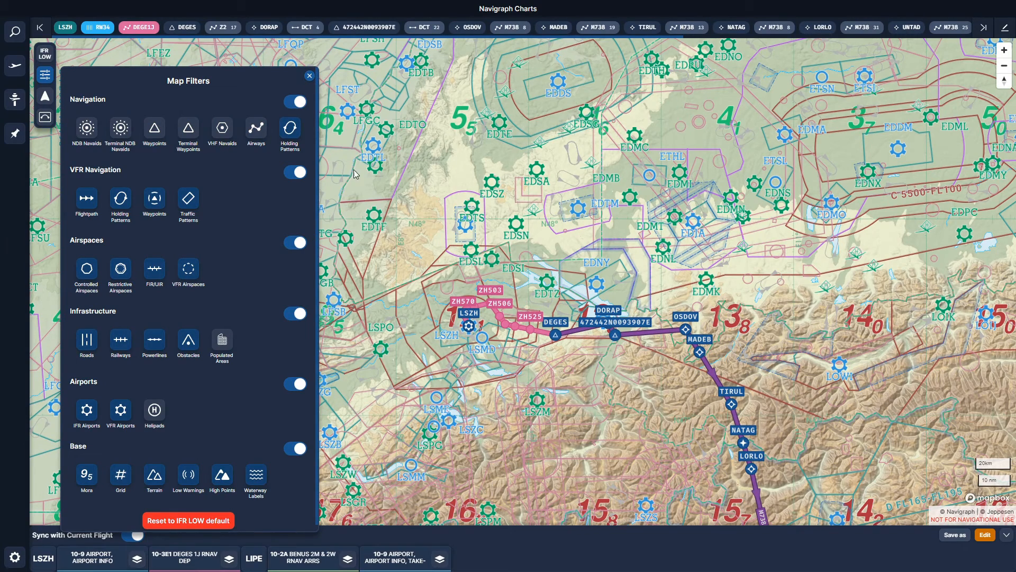
click(310, 75)
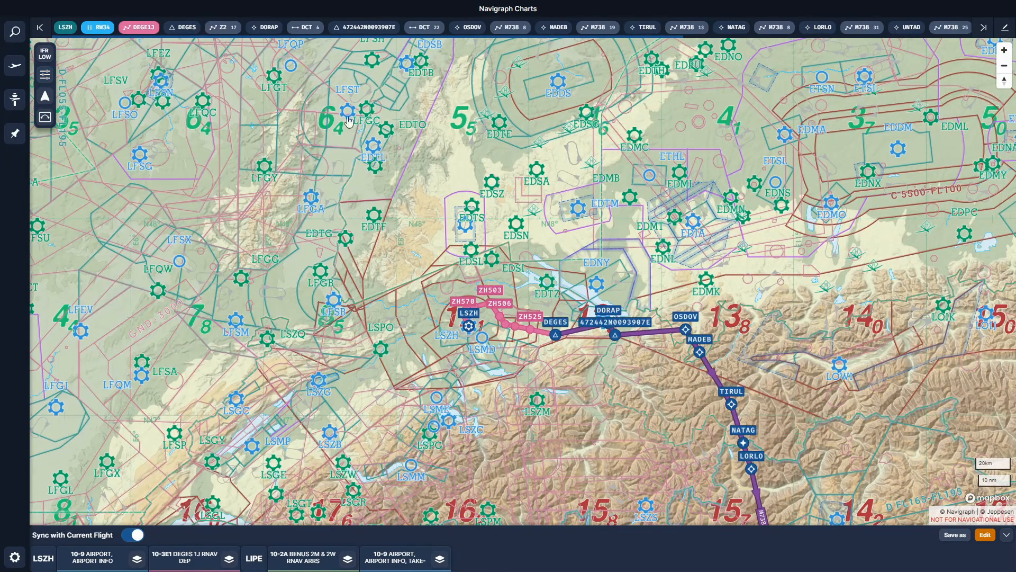
- Inspect the decluttered map along the route from LSZH over the Alps to ADOSA
drag(737, 343, 464, 121)
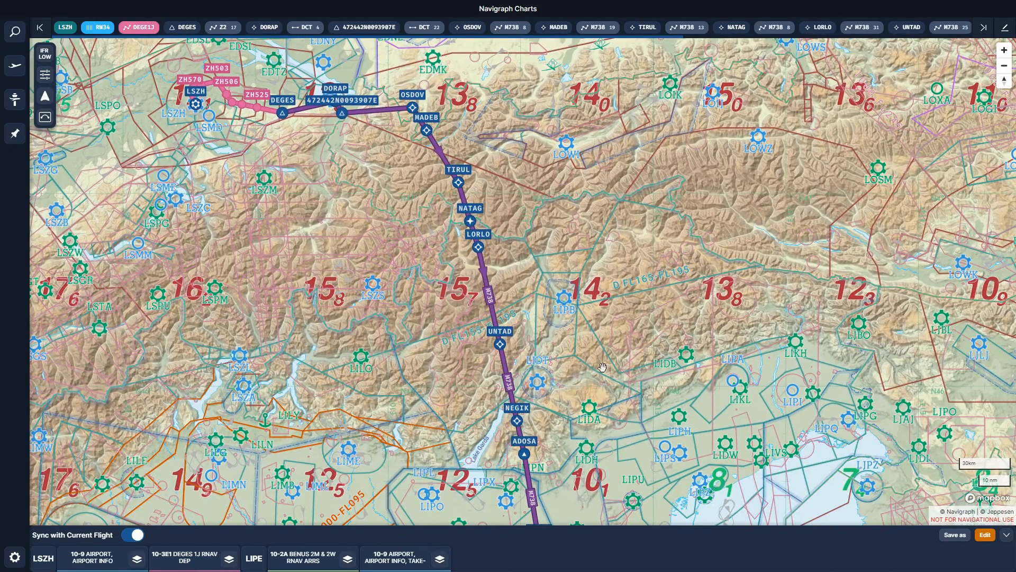
mouse_move(653, 407)
mouse_down()
mouse_move(607, 349)
mouse_move(634, 392)
mouse_move(667, 402)
mouse_up()
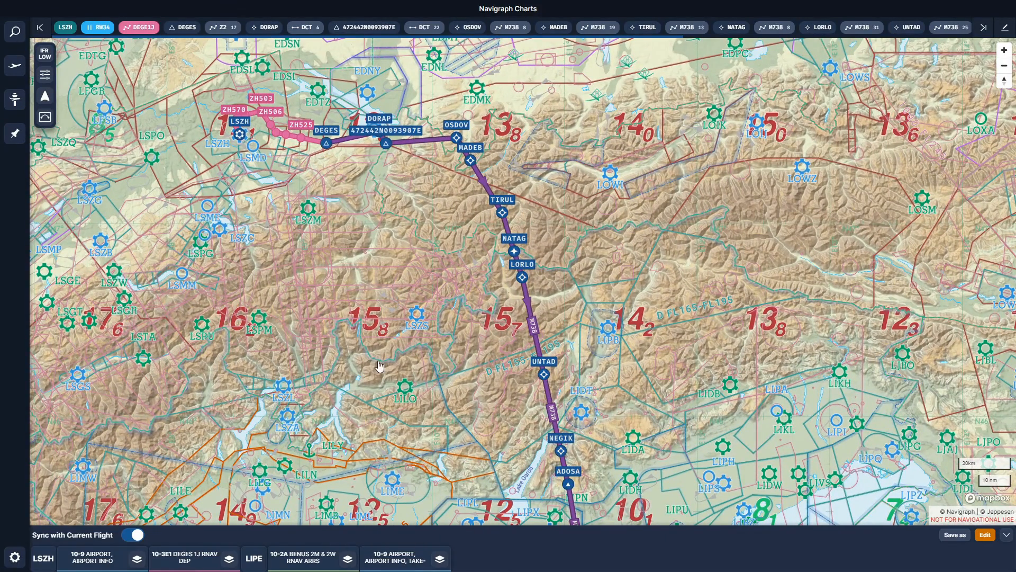
drag(402, 342, 481, 333)
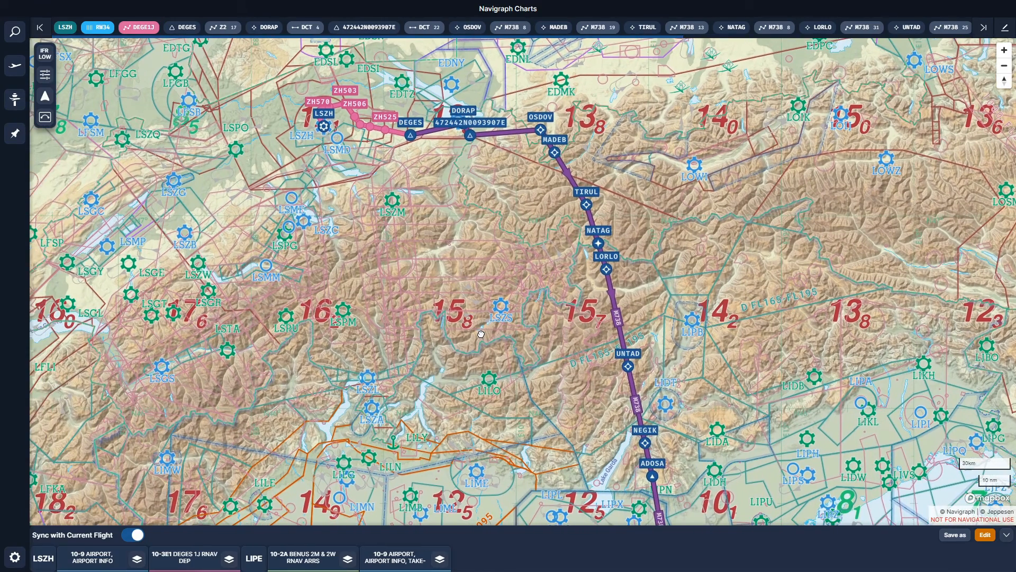